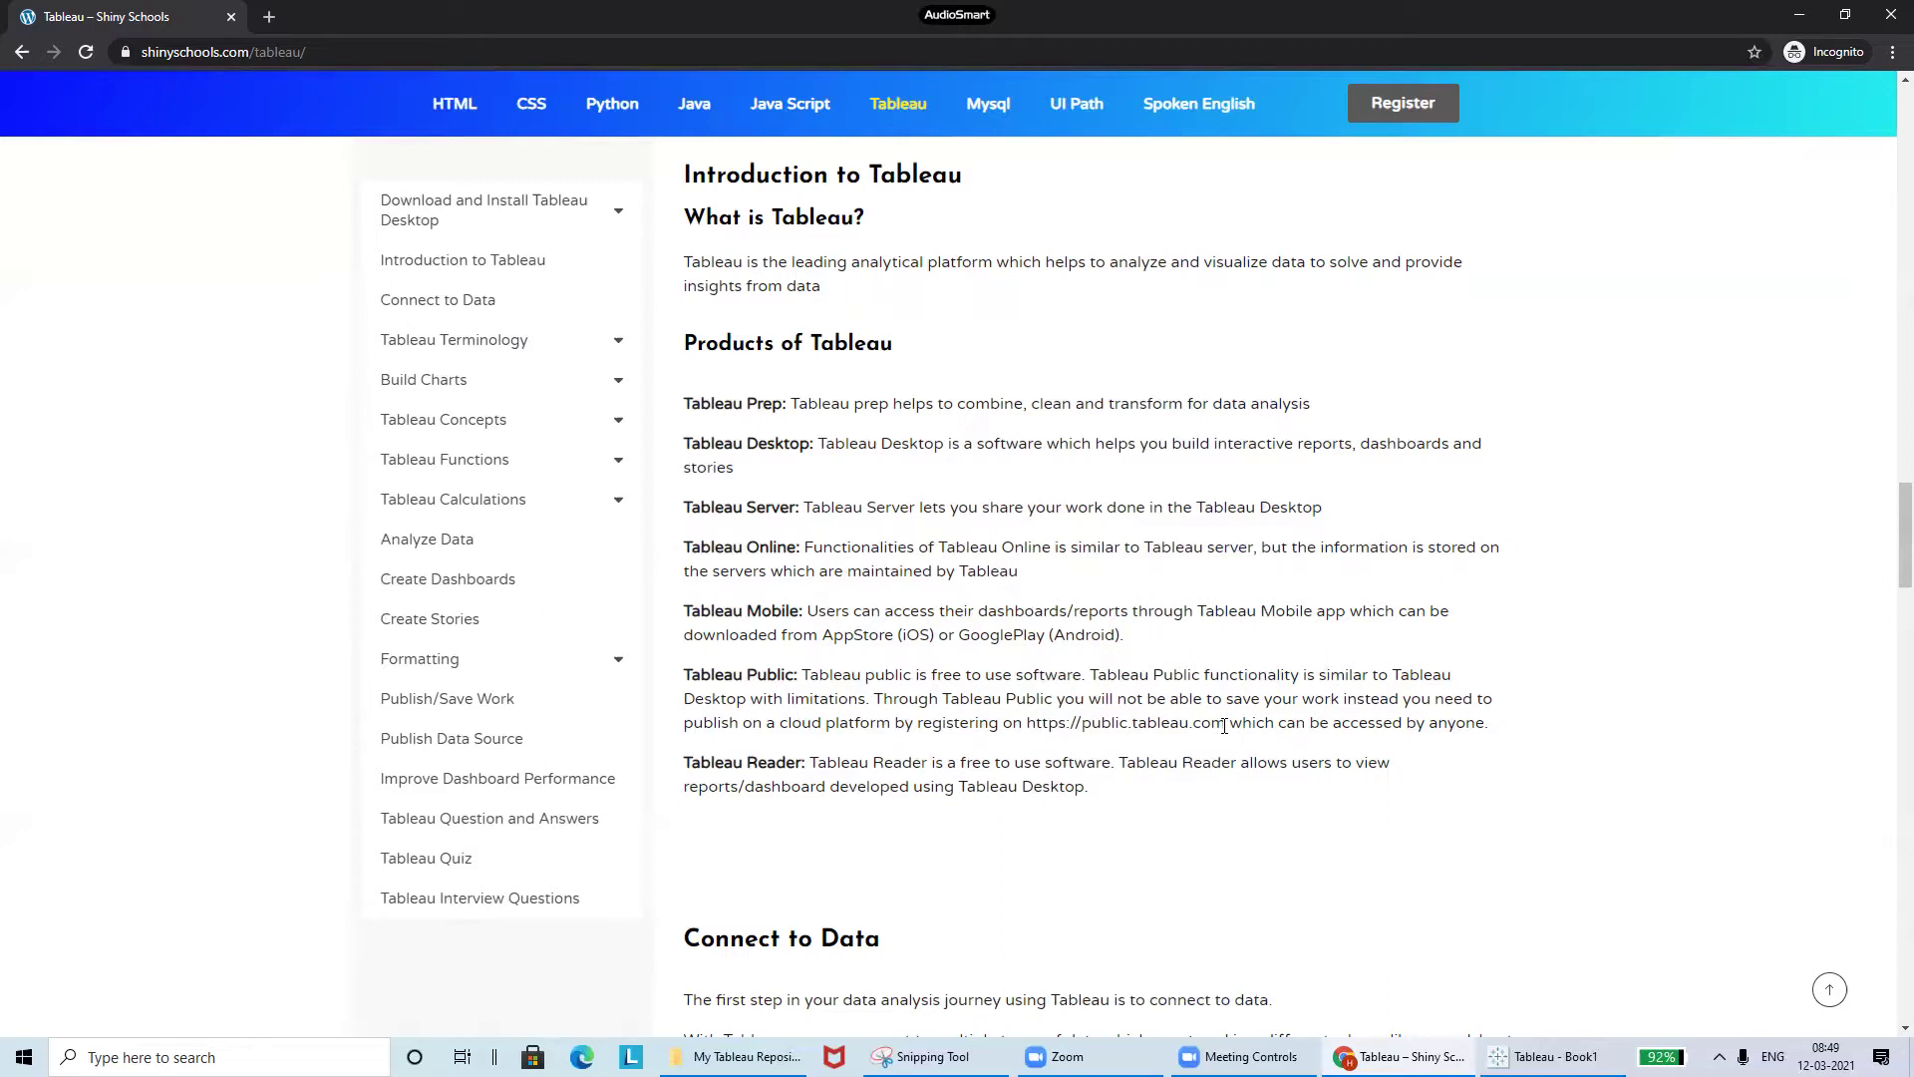
left_click_drag(1225, 726, 1023, 731)
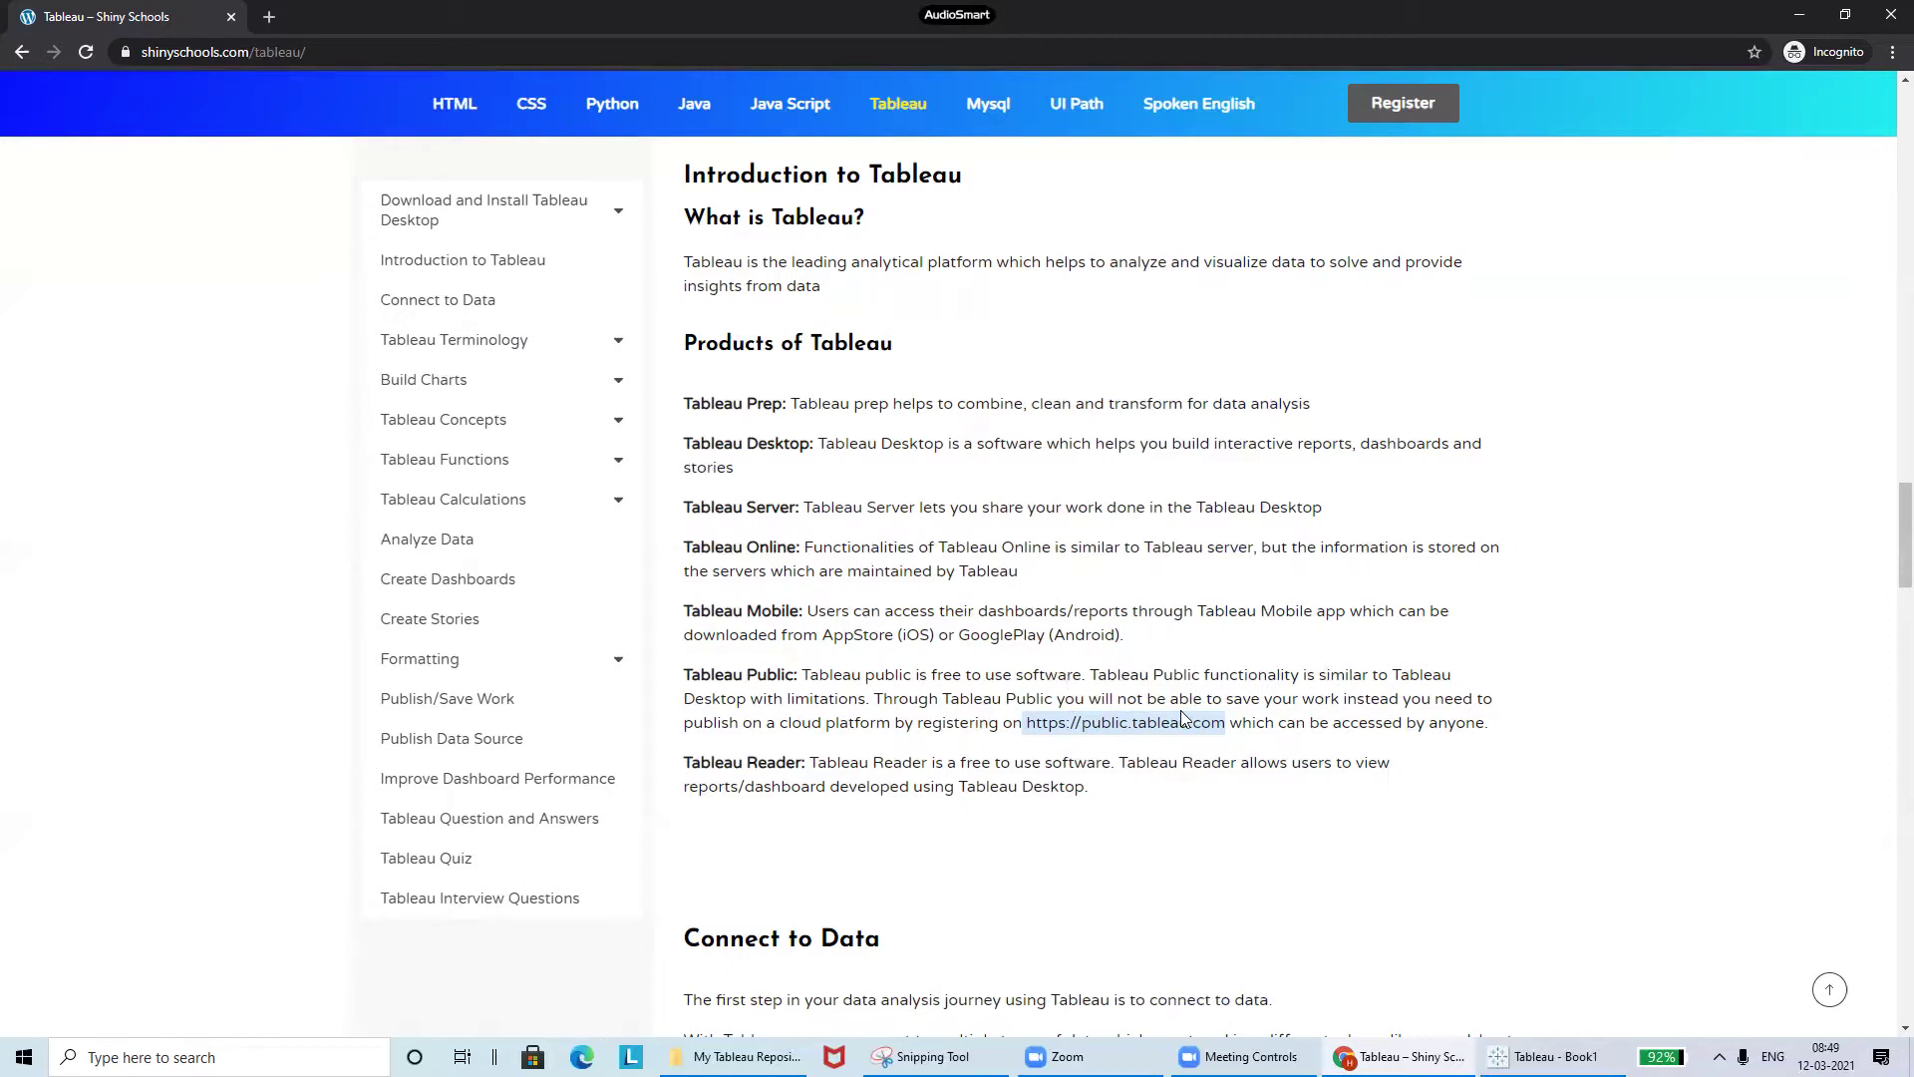
left_click(1144, 722)
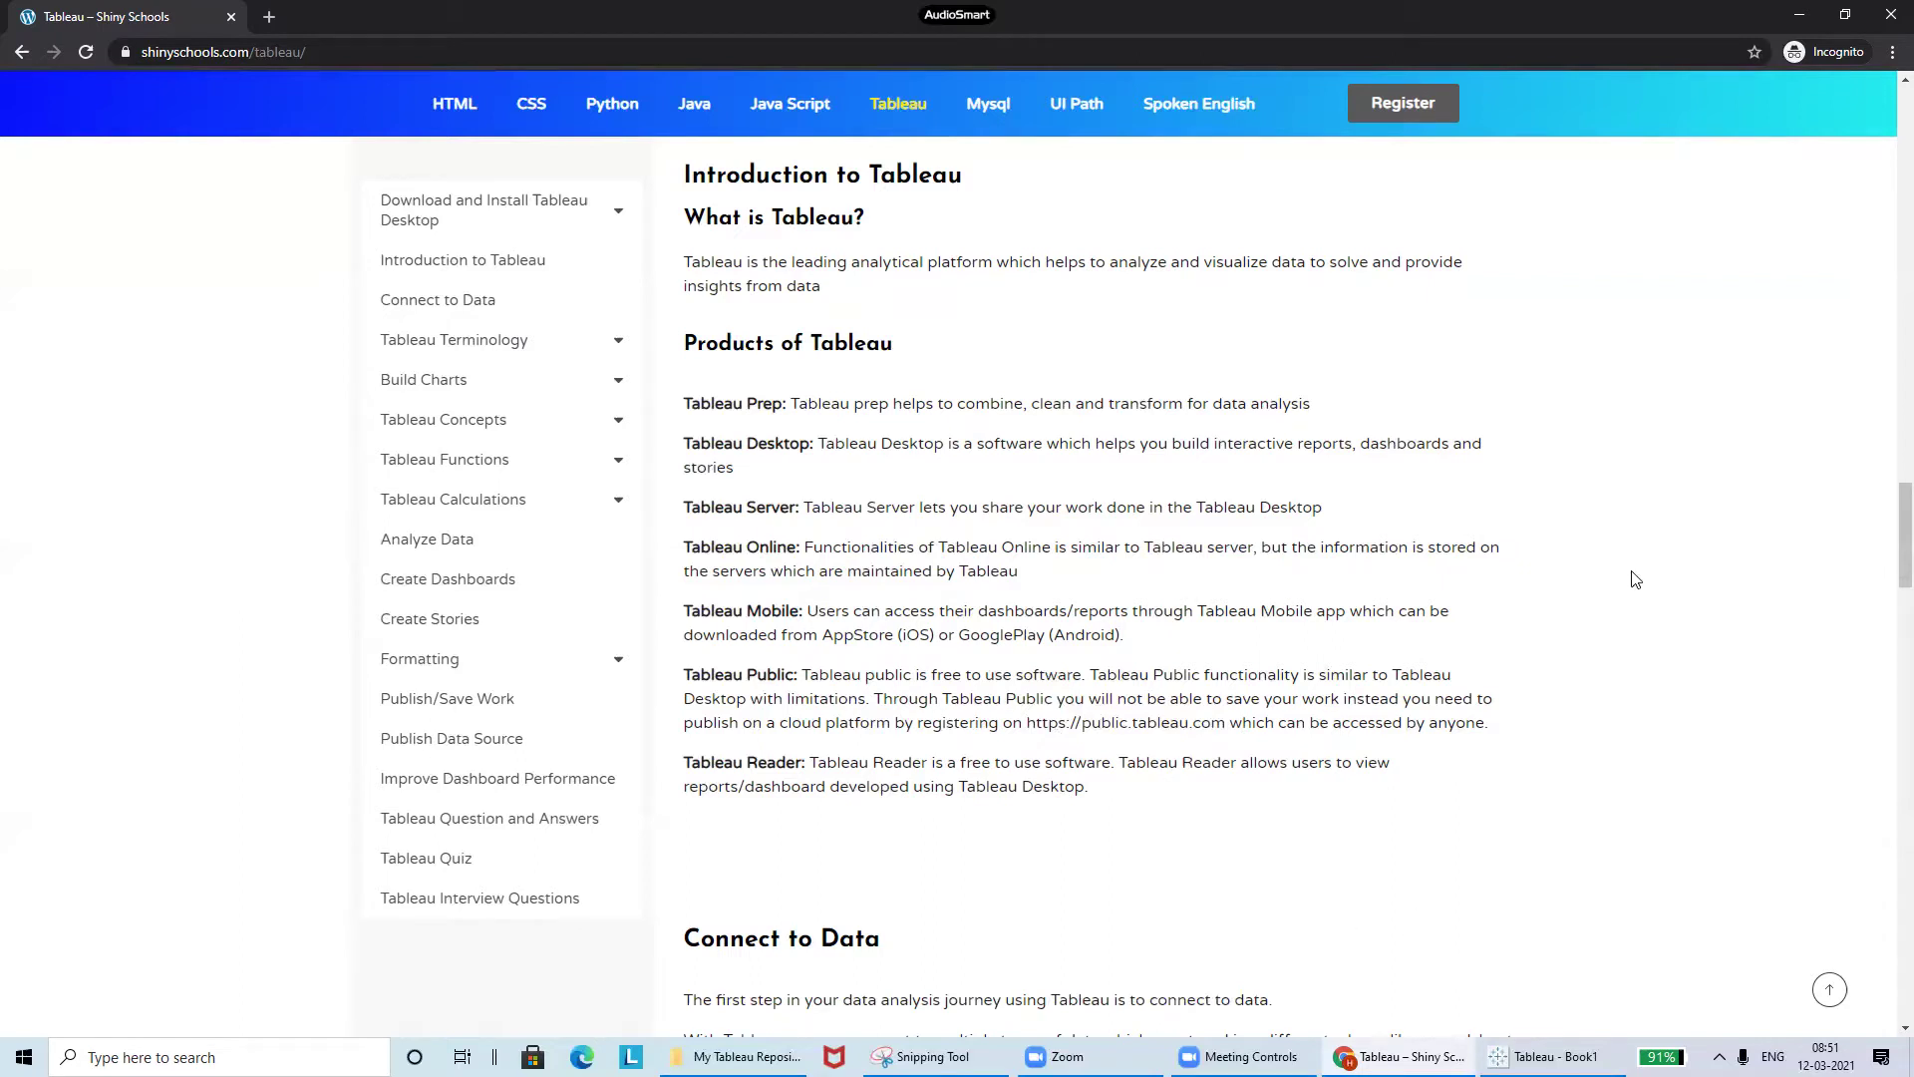
- Switch to Tableau Desktop and dismiss the update notice and the File Recovery dialog without opening or deleting any workbook
left_click(1523, 1052)
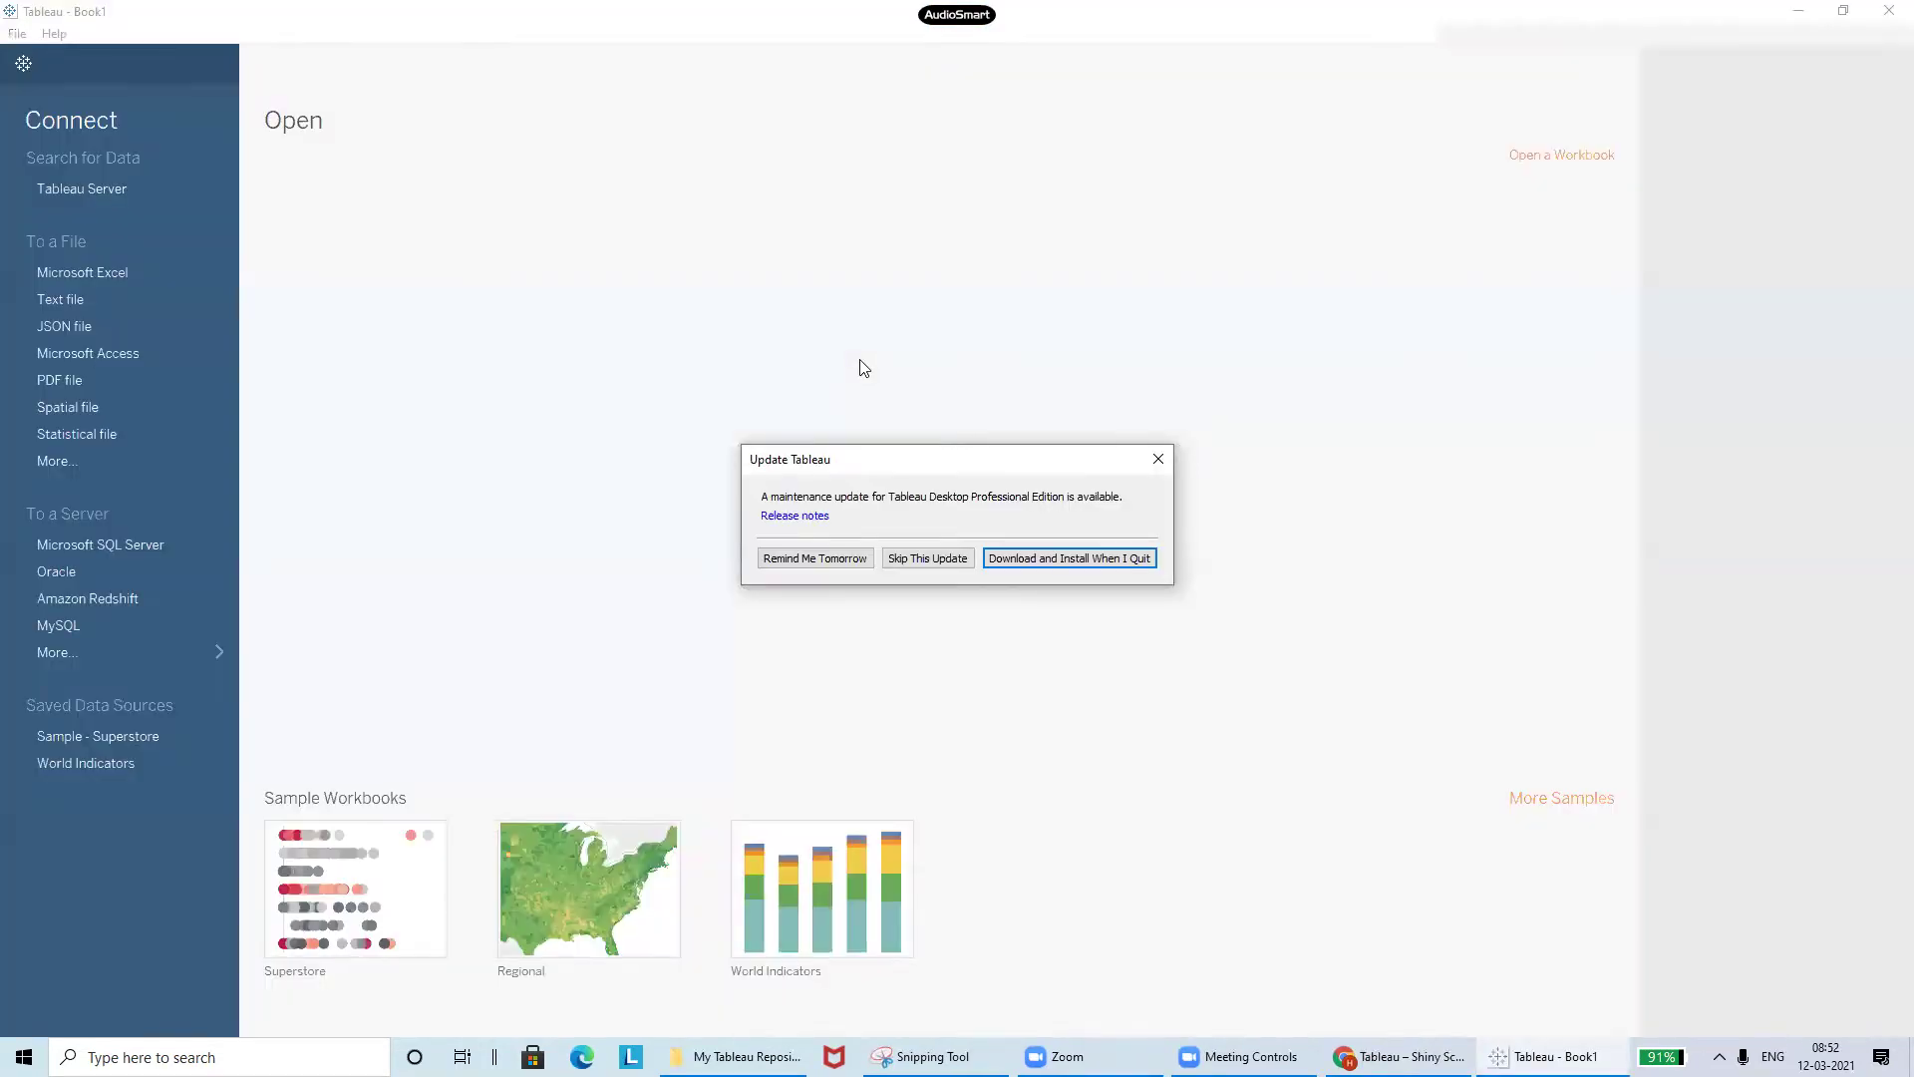
left_click(1158, 459)
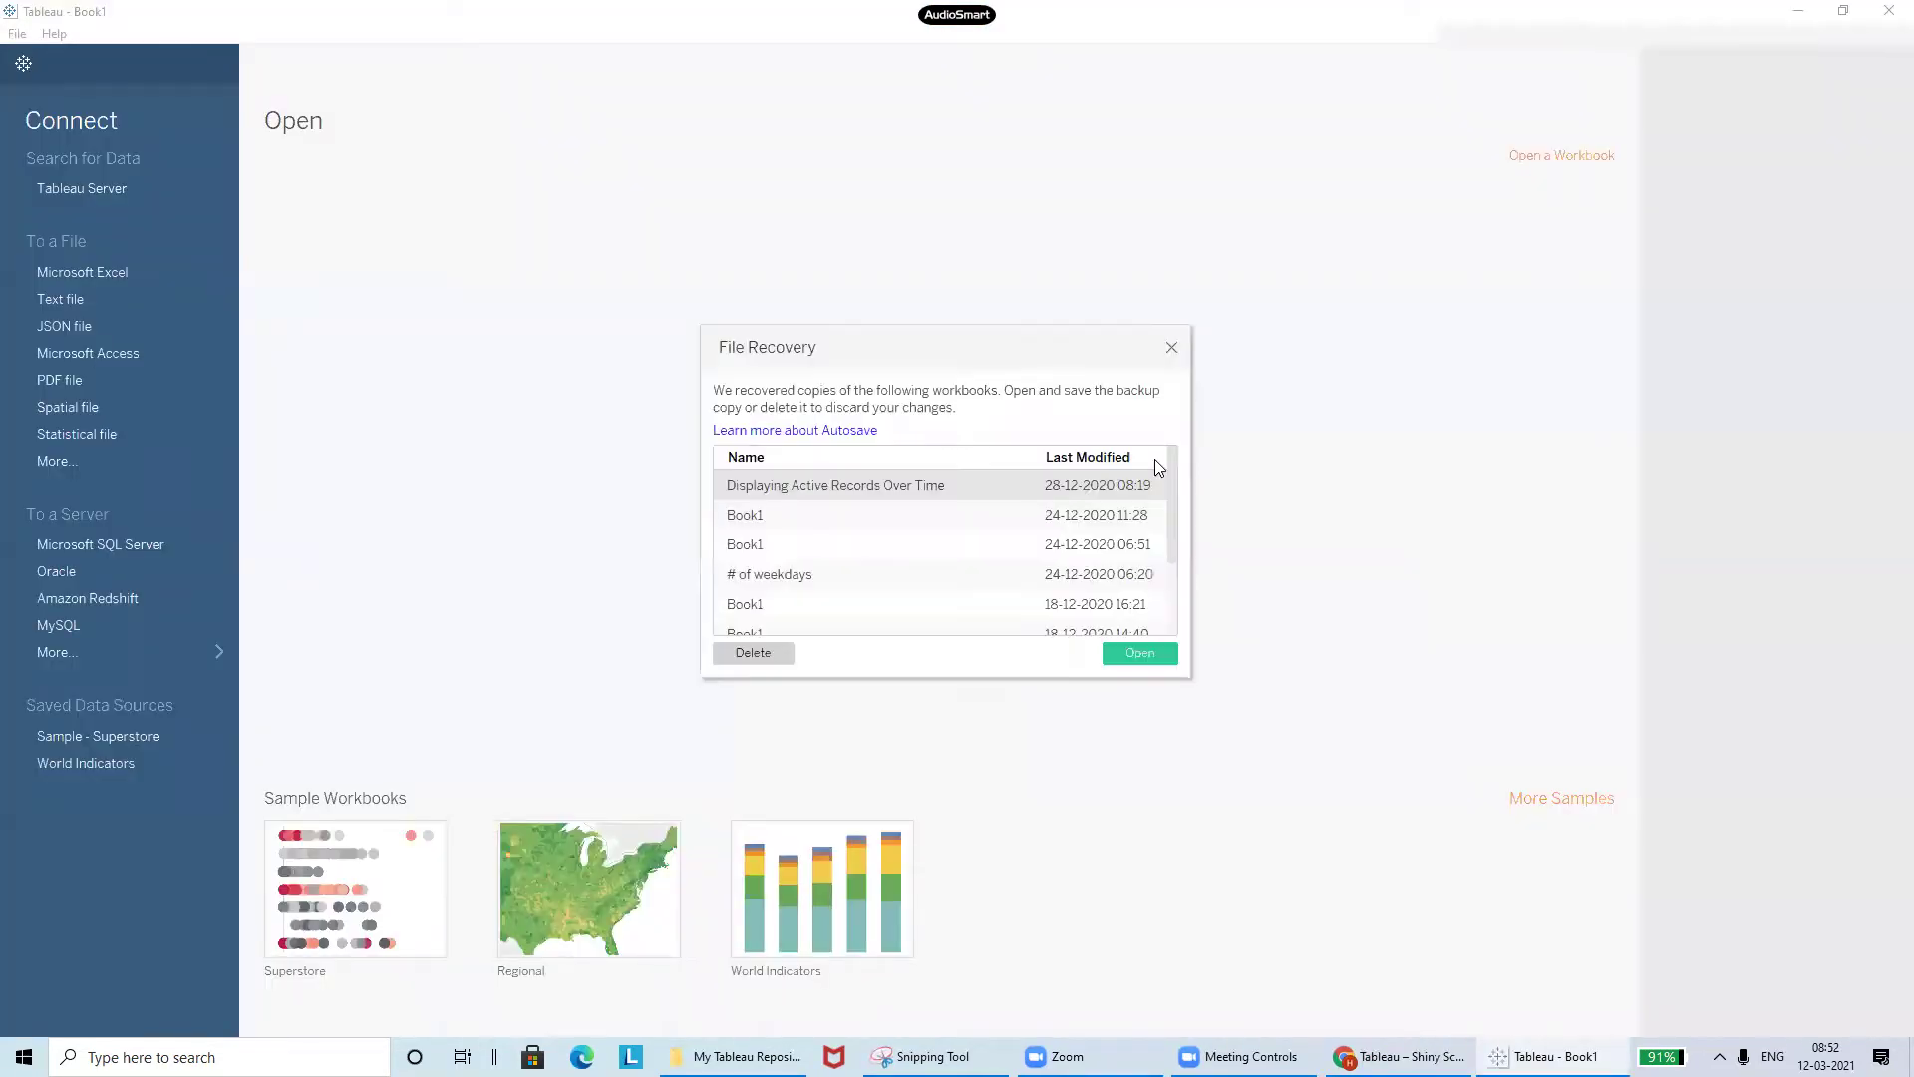
left_click(1171, 351)
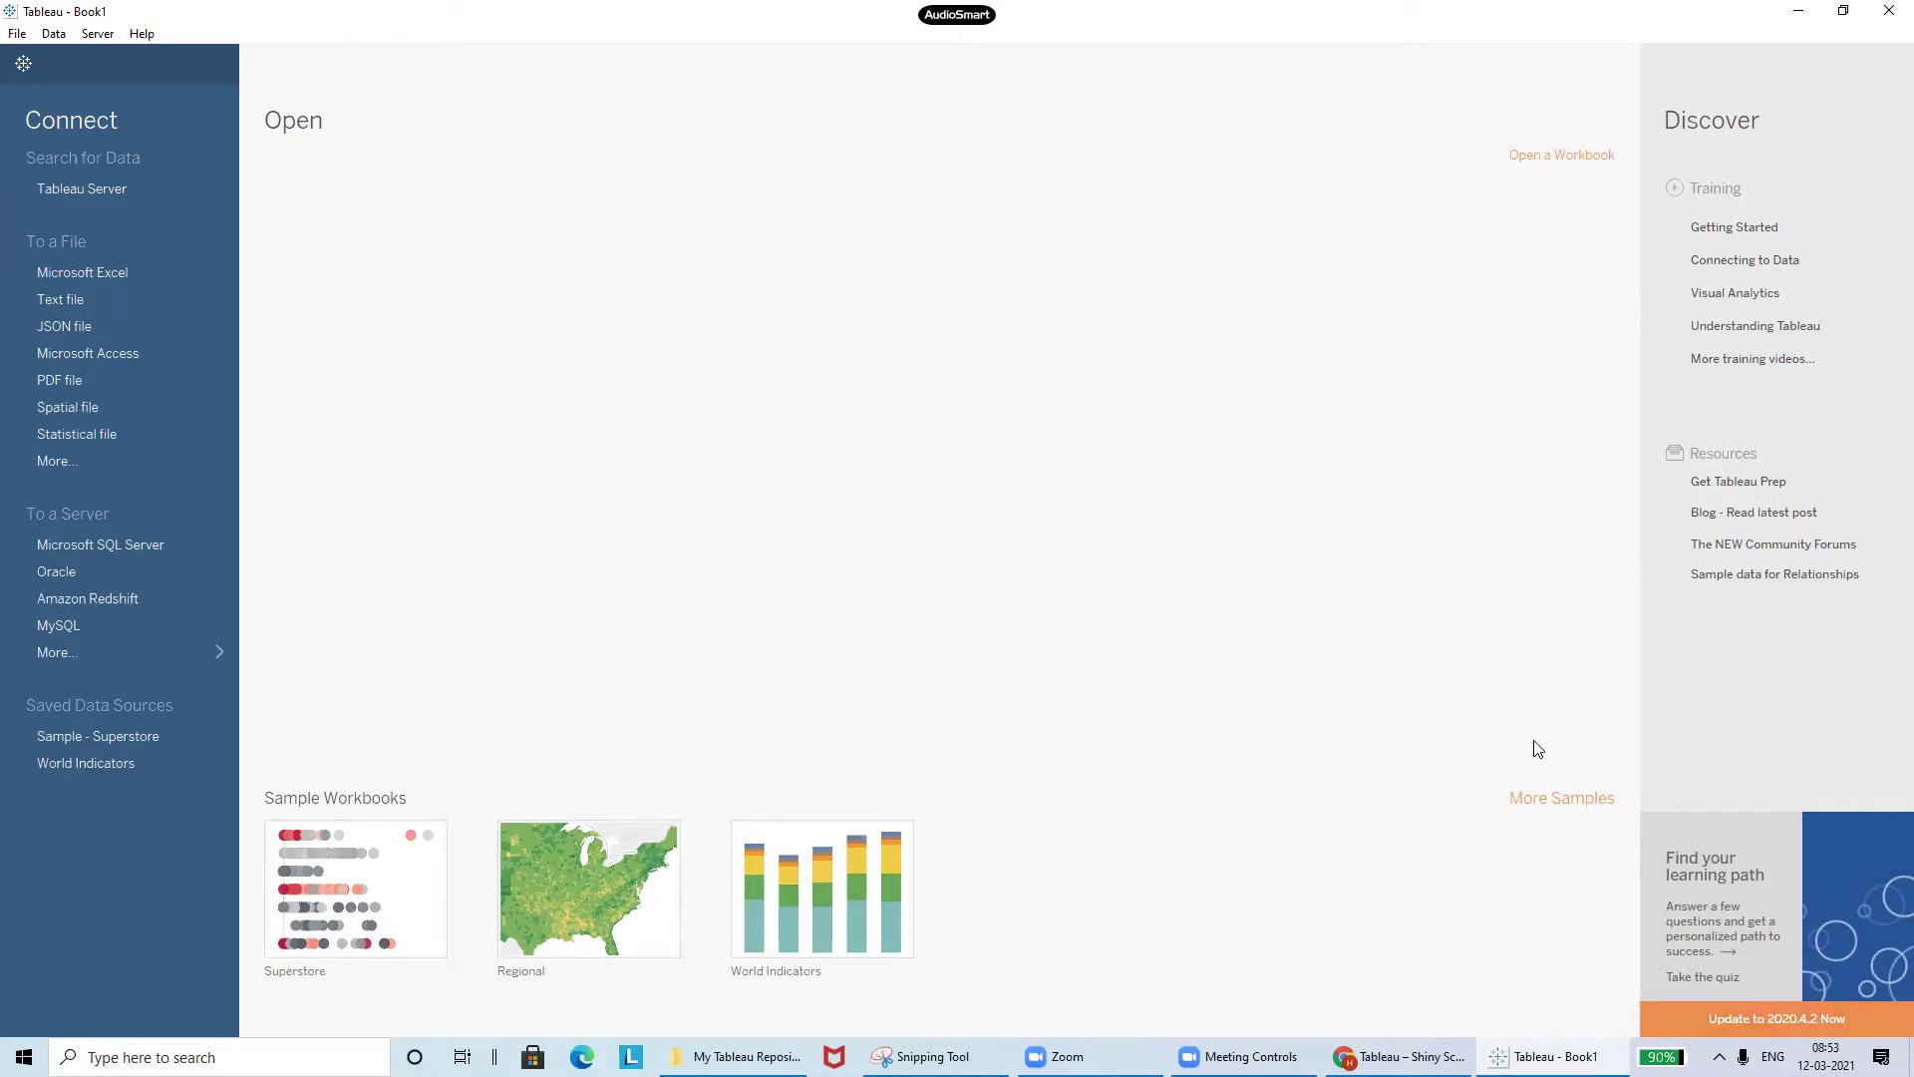
- Check the installed version in the About Tableau window, close it, and display the full list of server connectors
left_click(141, 36)
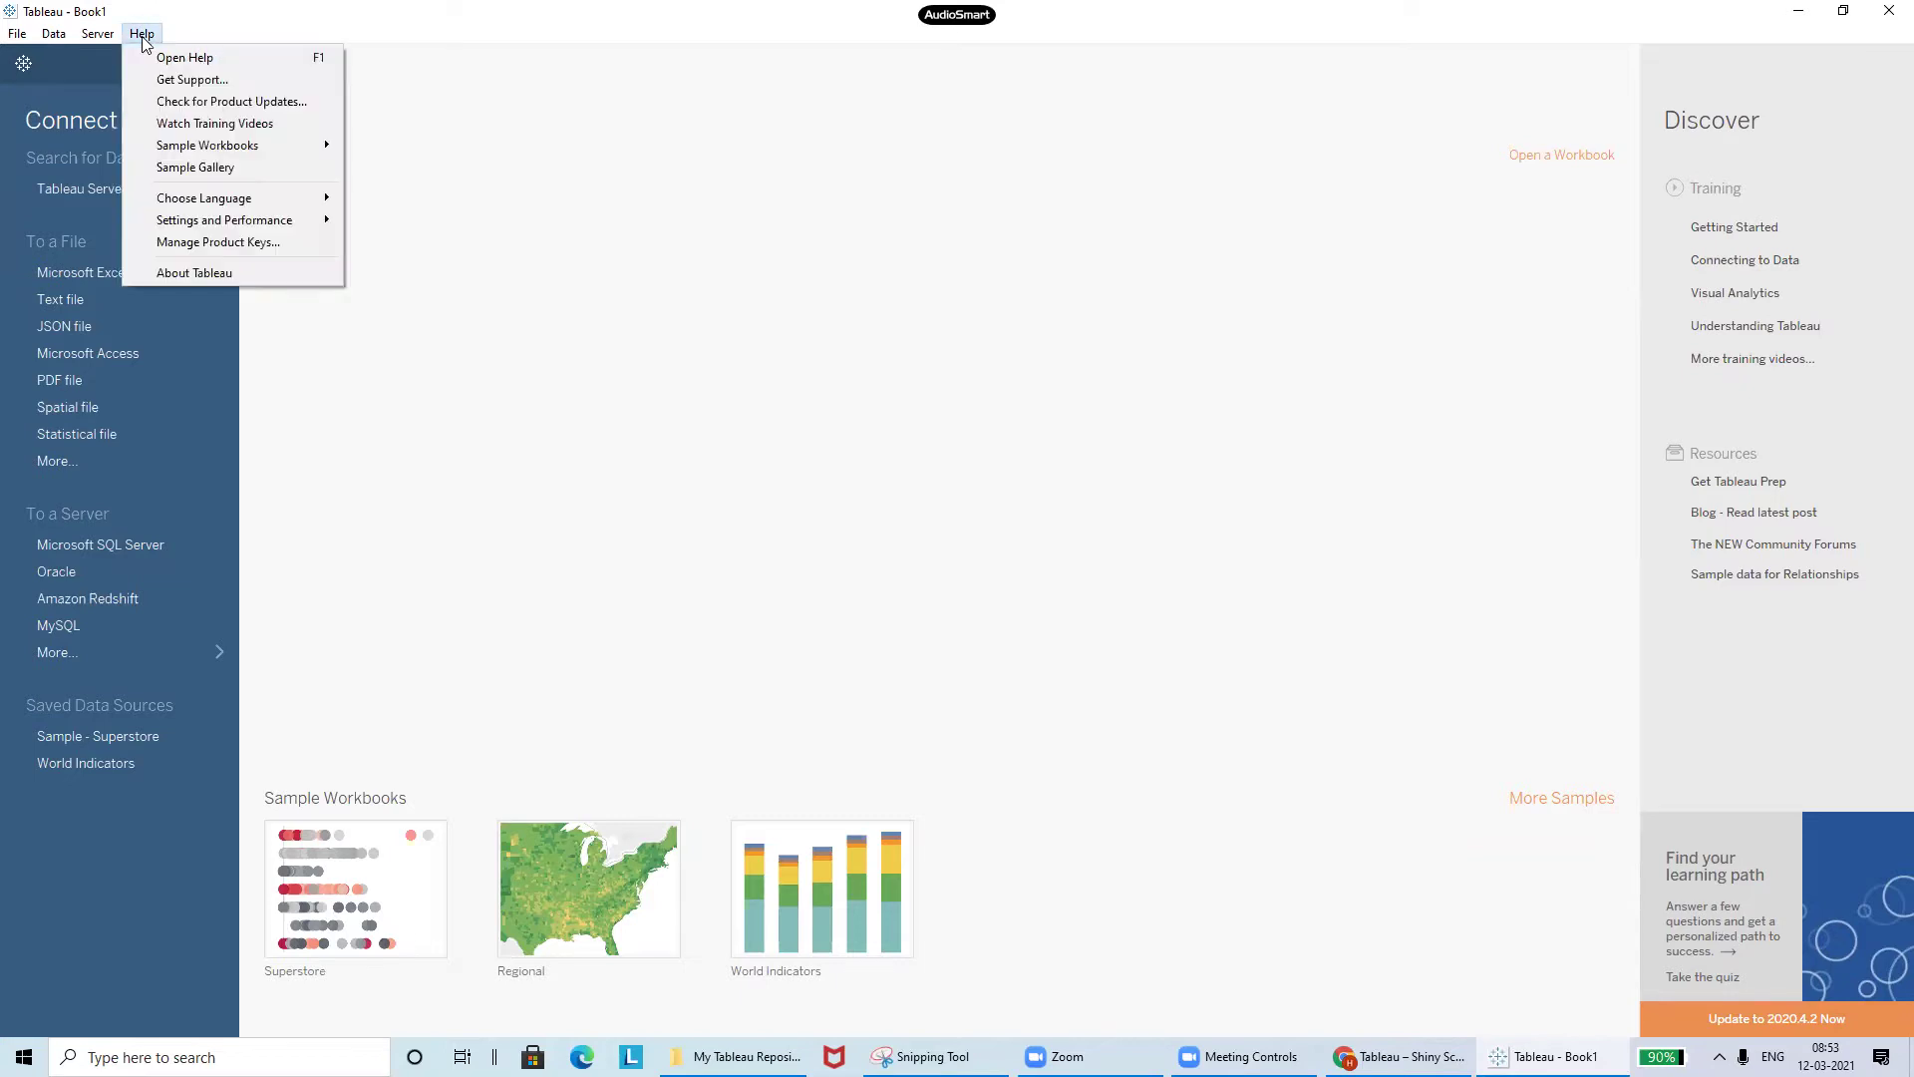
left_click(211, 275)
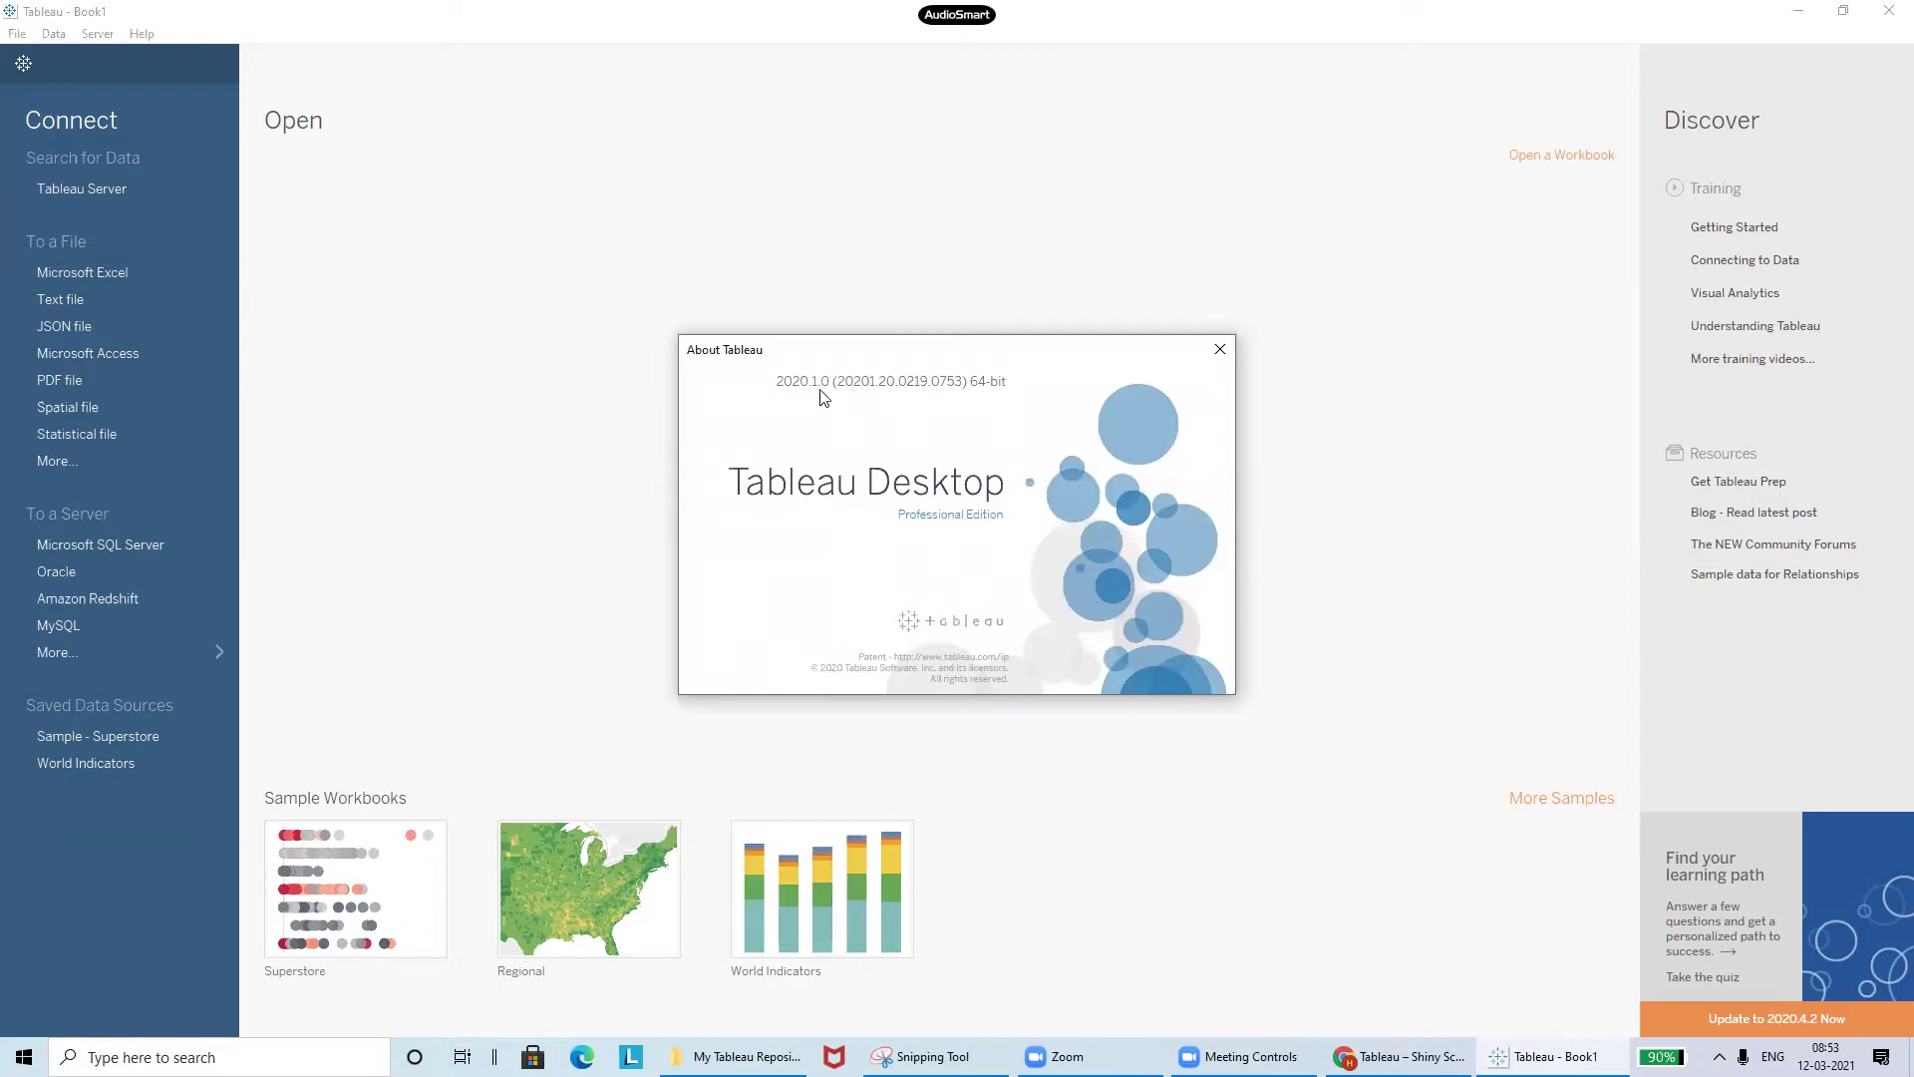
left_click(1221, 350)
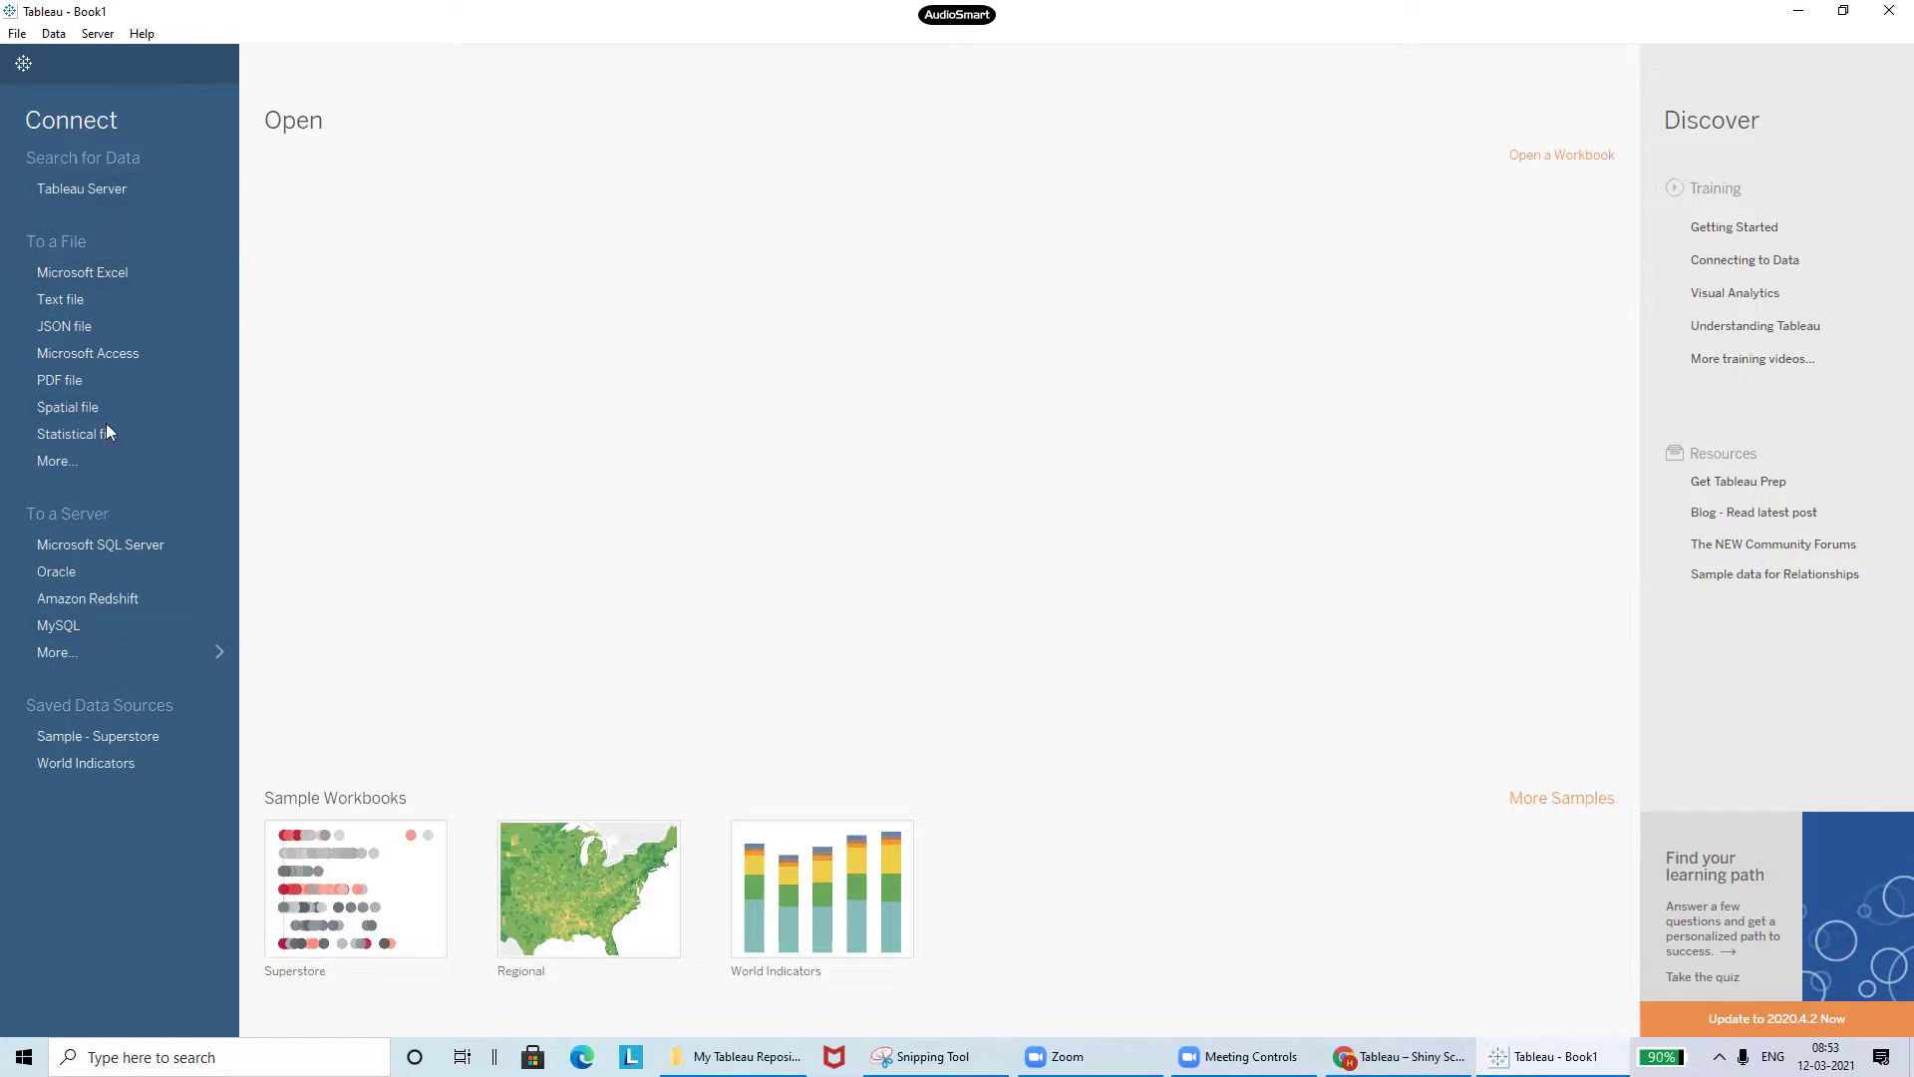
left_click(166, 654)
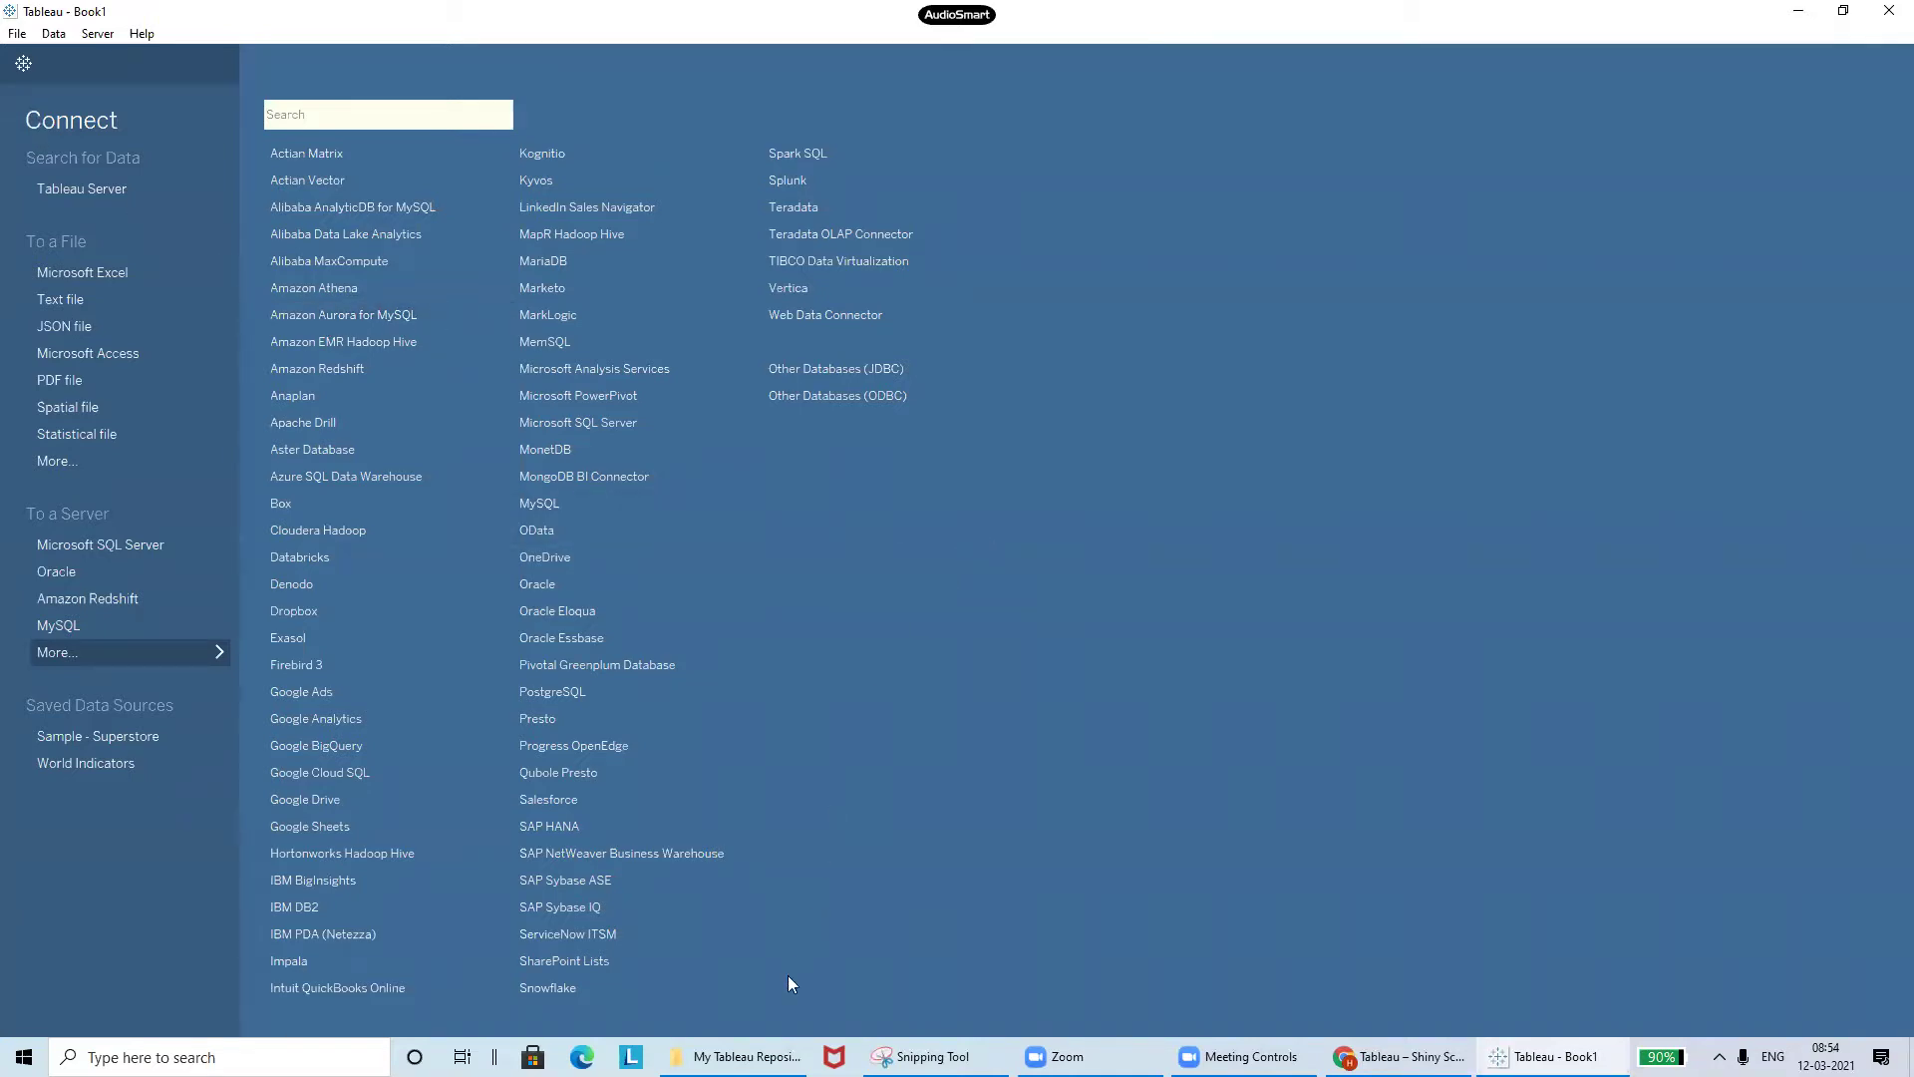
- Switch to File Explorer, view the sample files in Datasources > 2020.2 > en_US-US, and return to the My Tableau Repository folder
left_click(743, 1056)
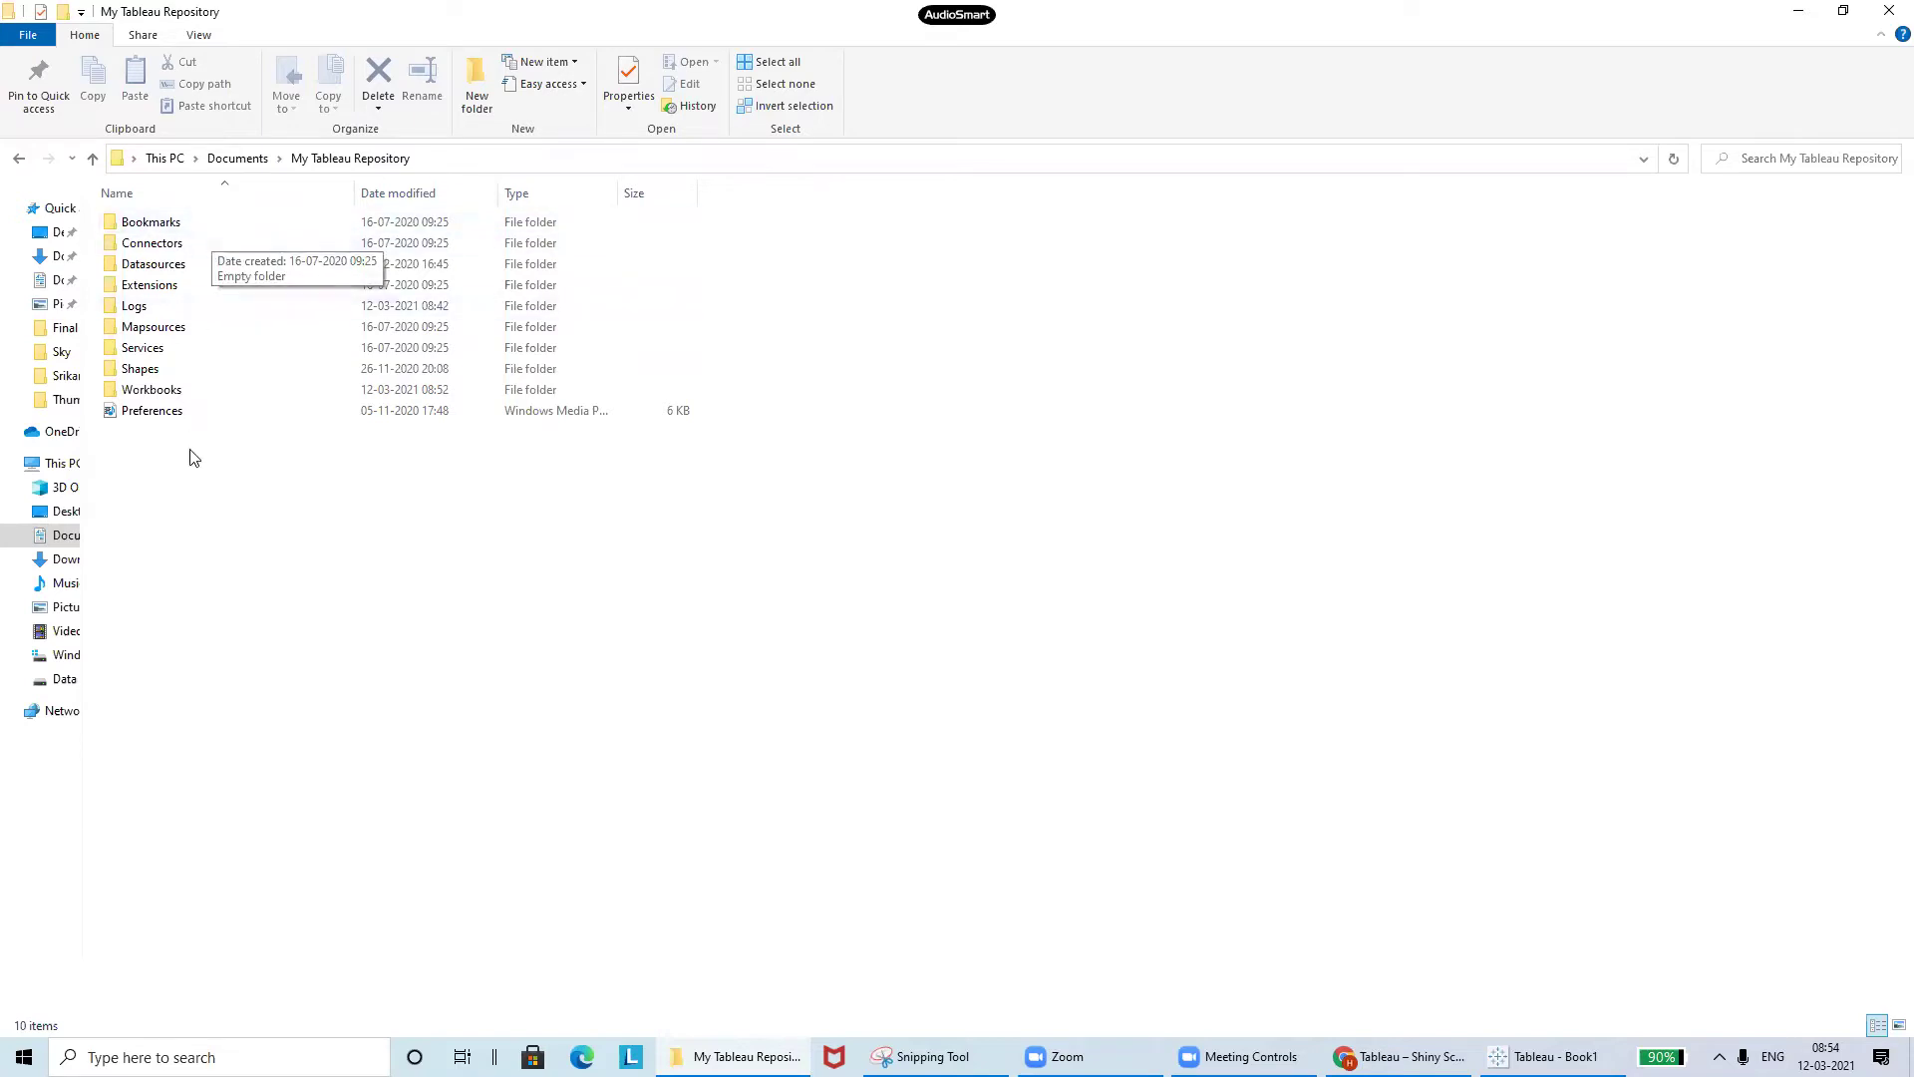
double_click(238, 265)
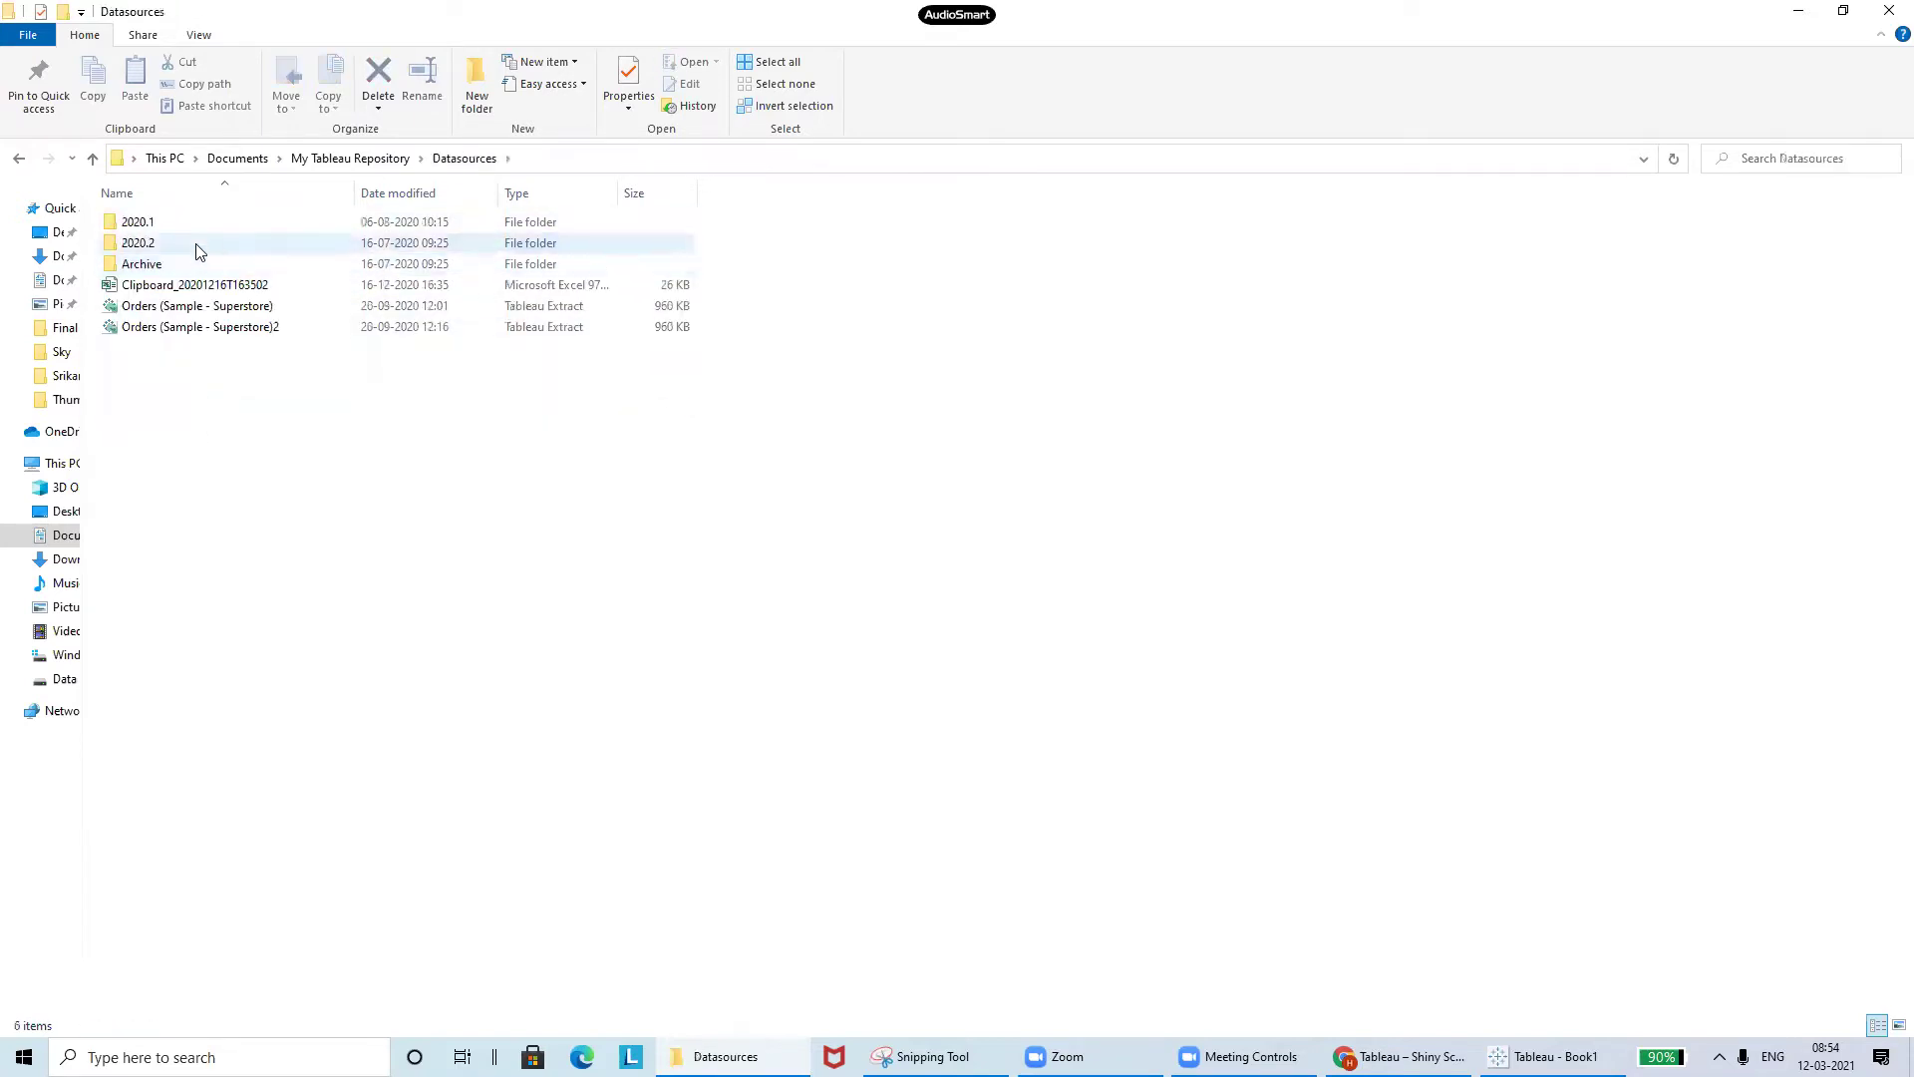
left_click(197, 245)
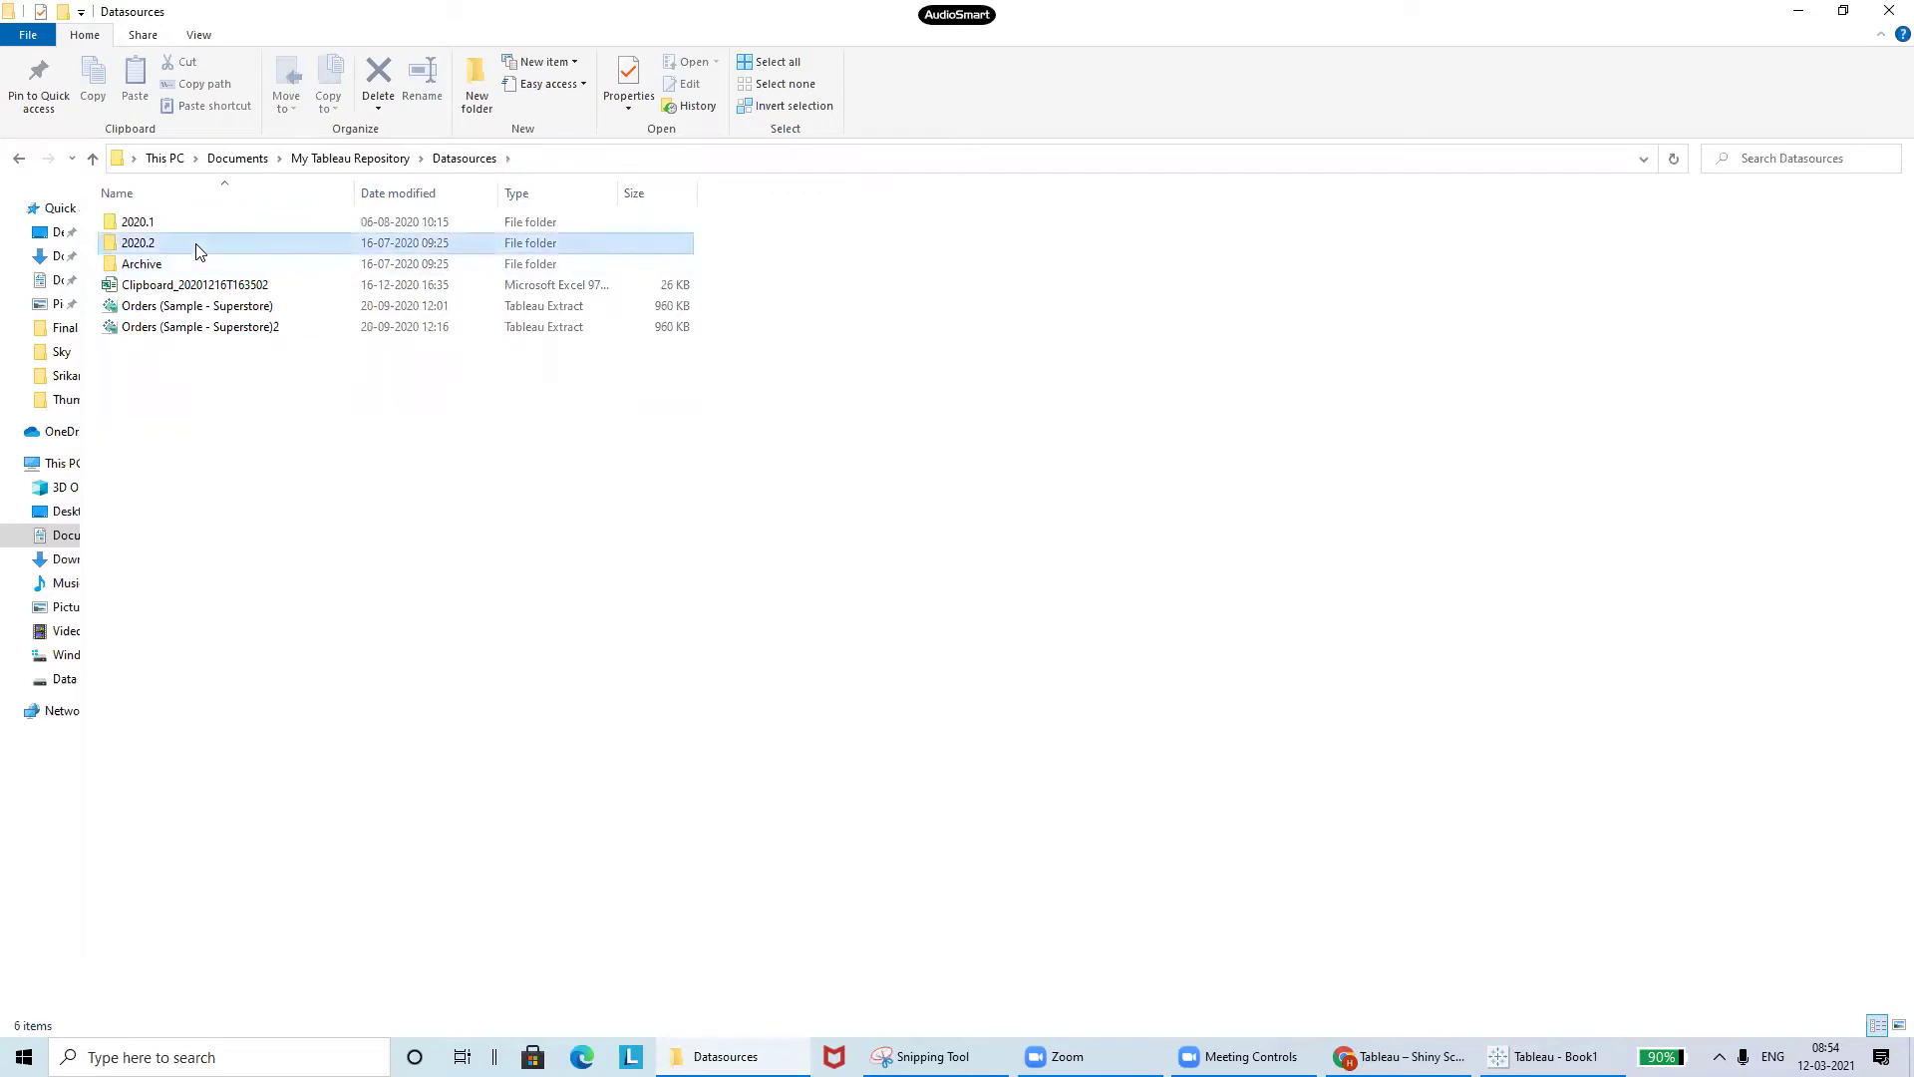
left_click(309, 525)
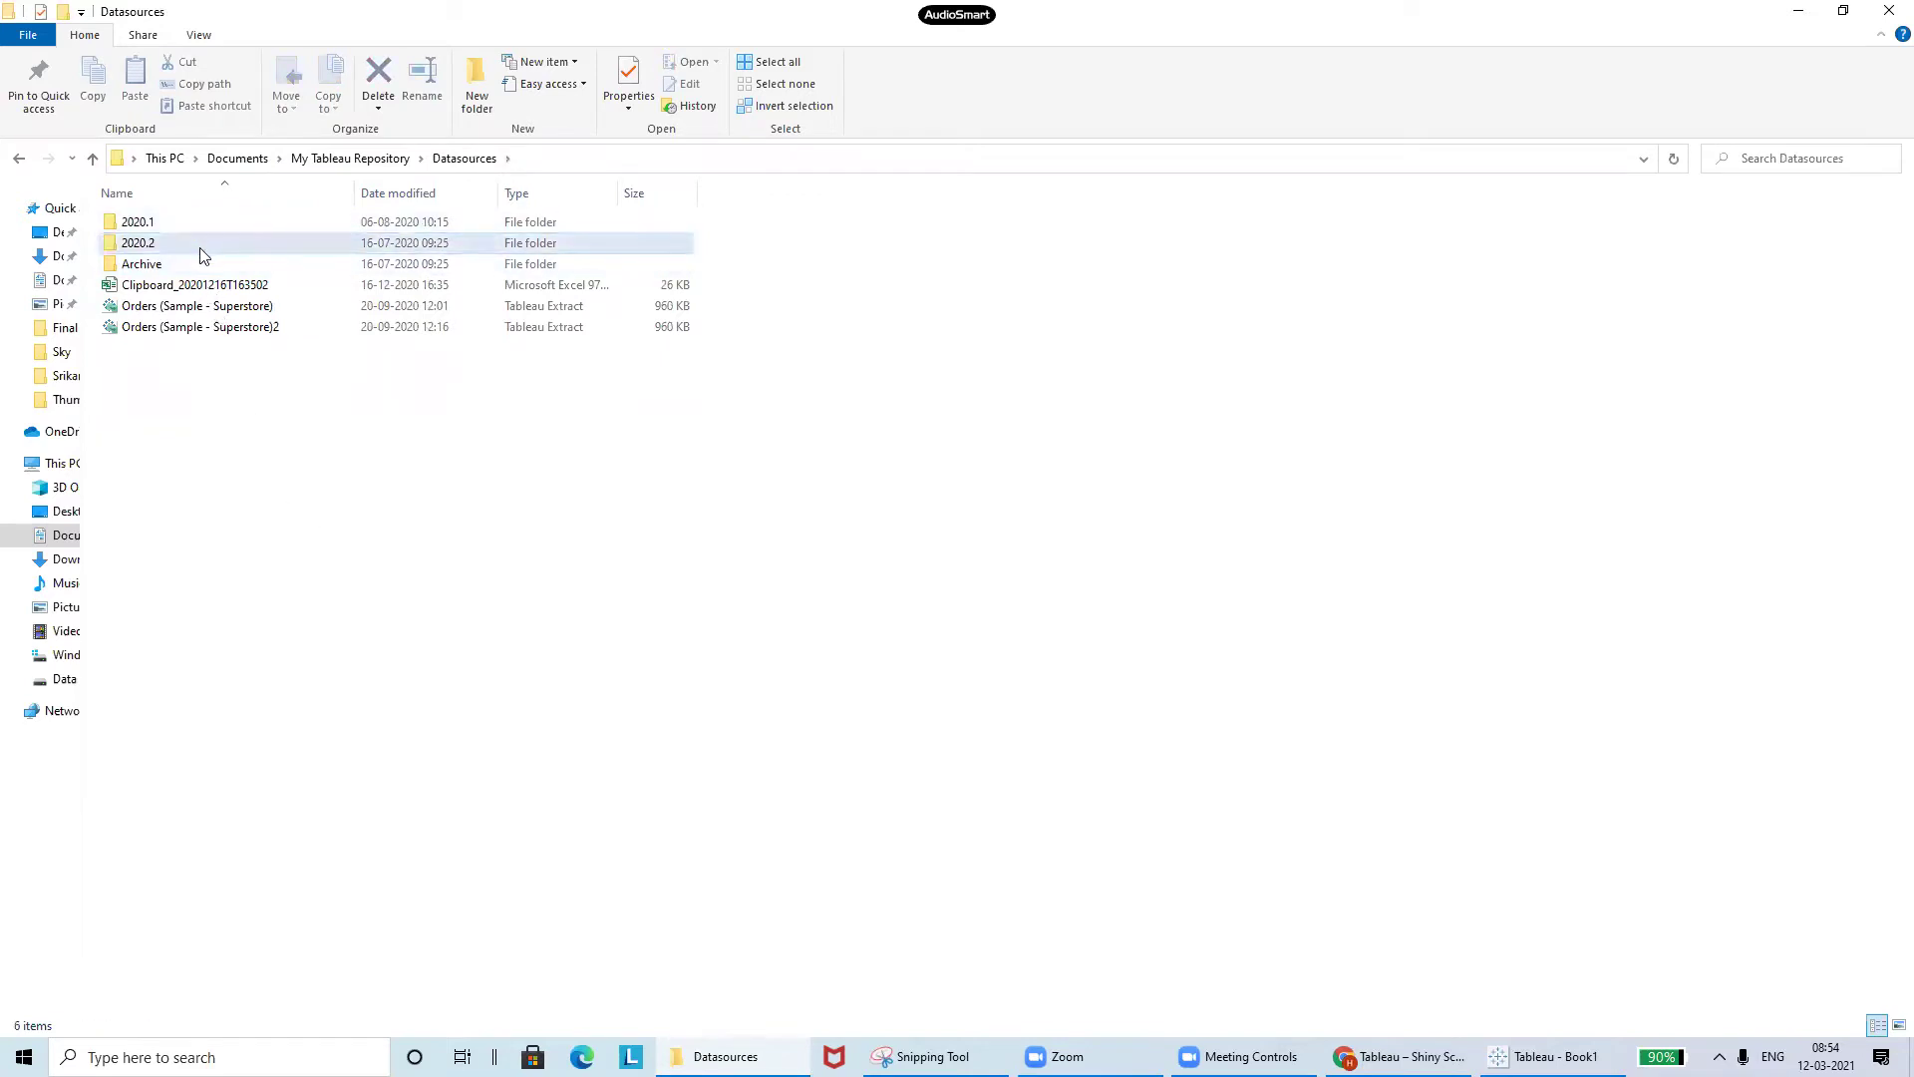
double_click(200, 247)
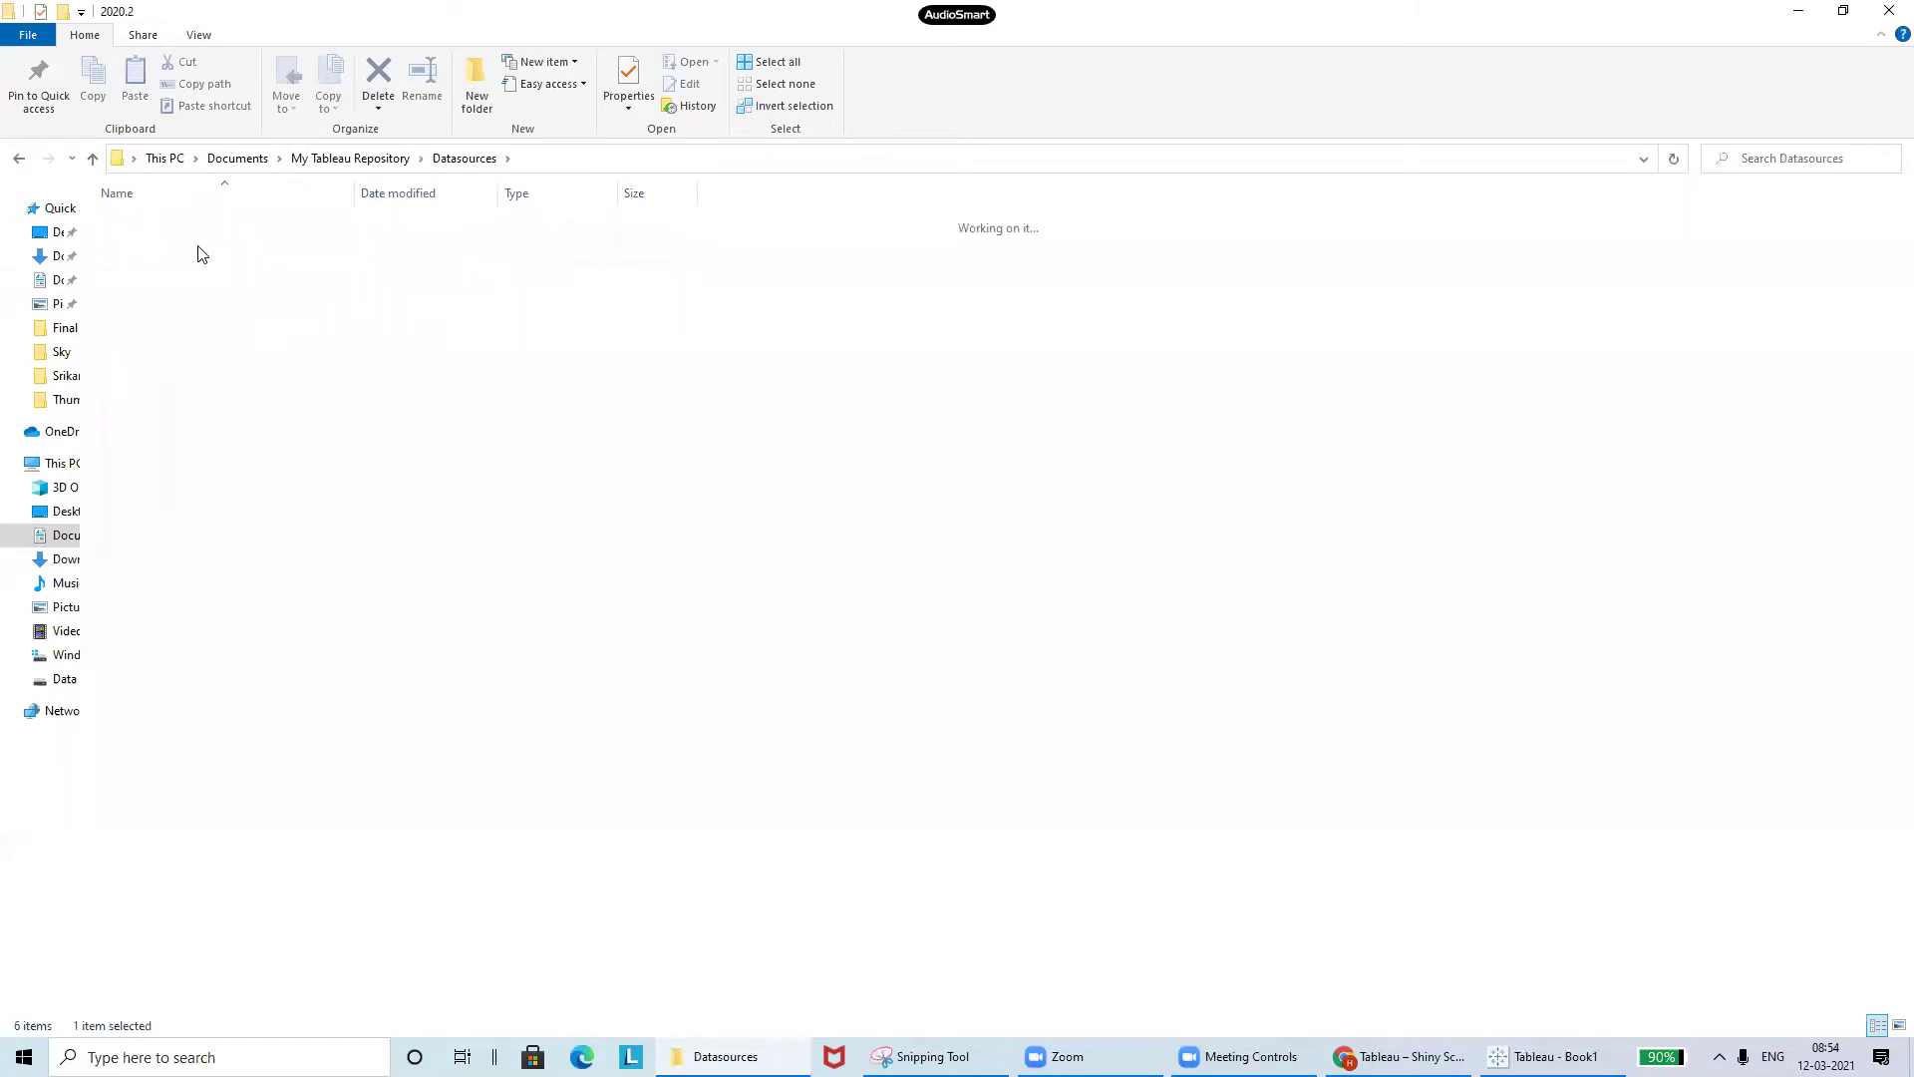
double_click(212, 221)
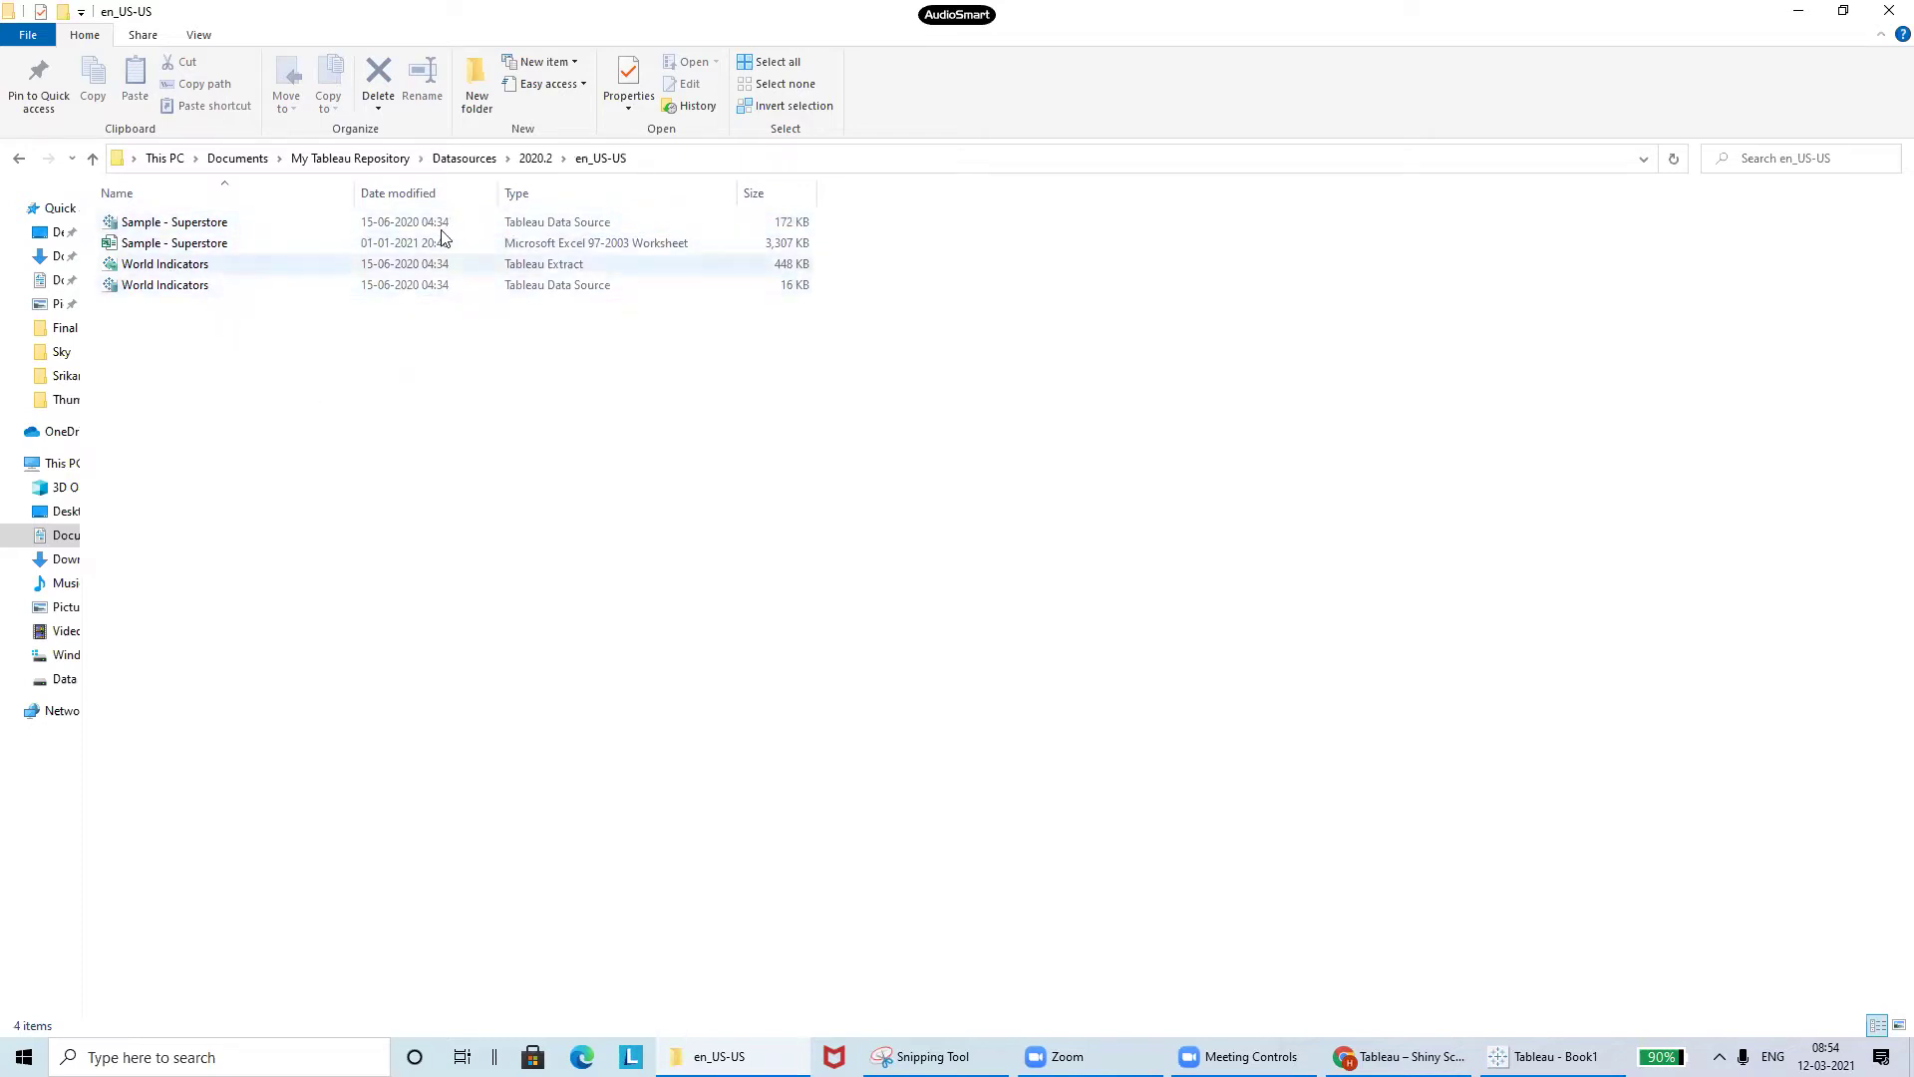
left_click(466, 158)
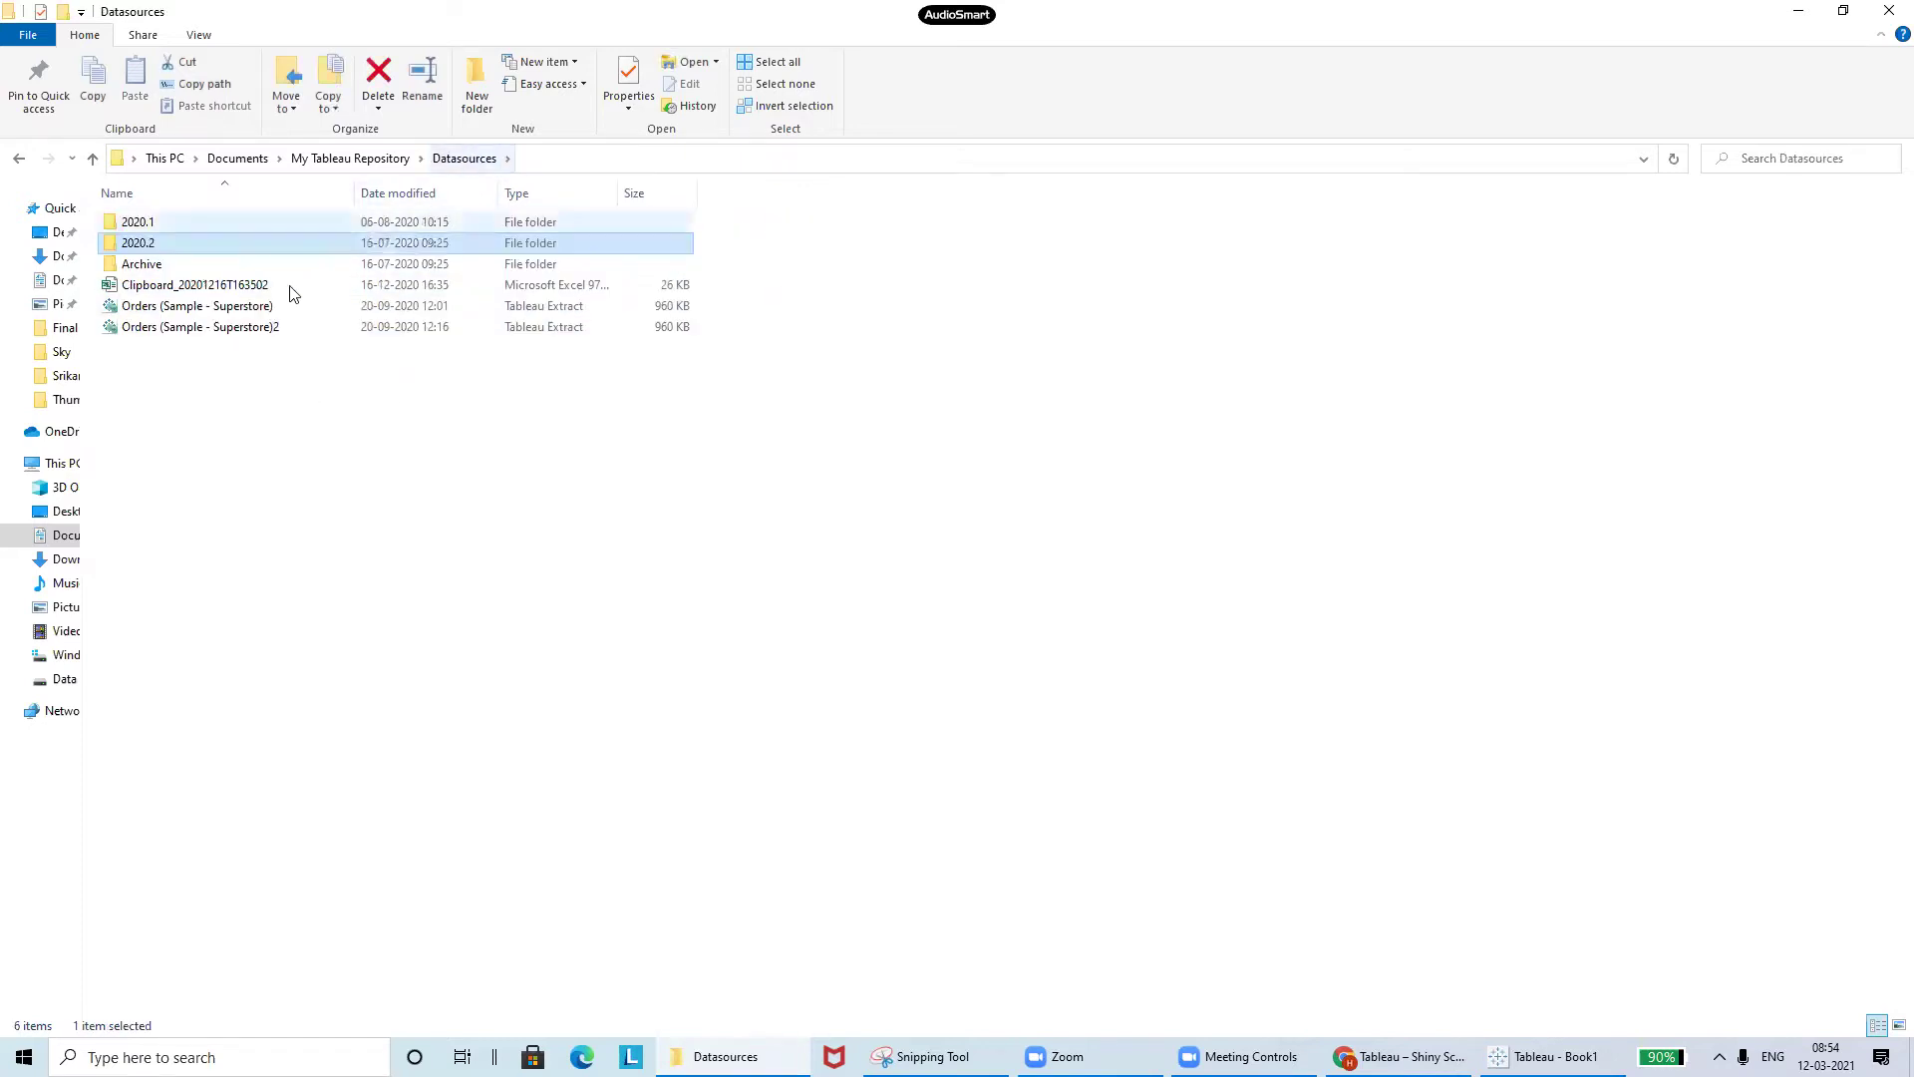
left_click(379, 161)
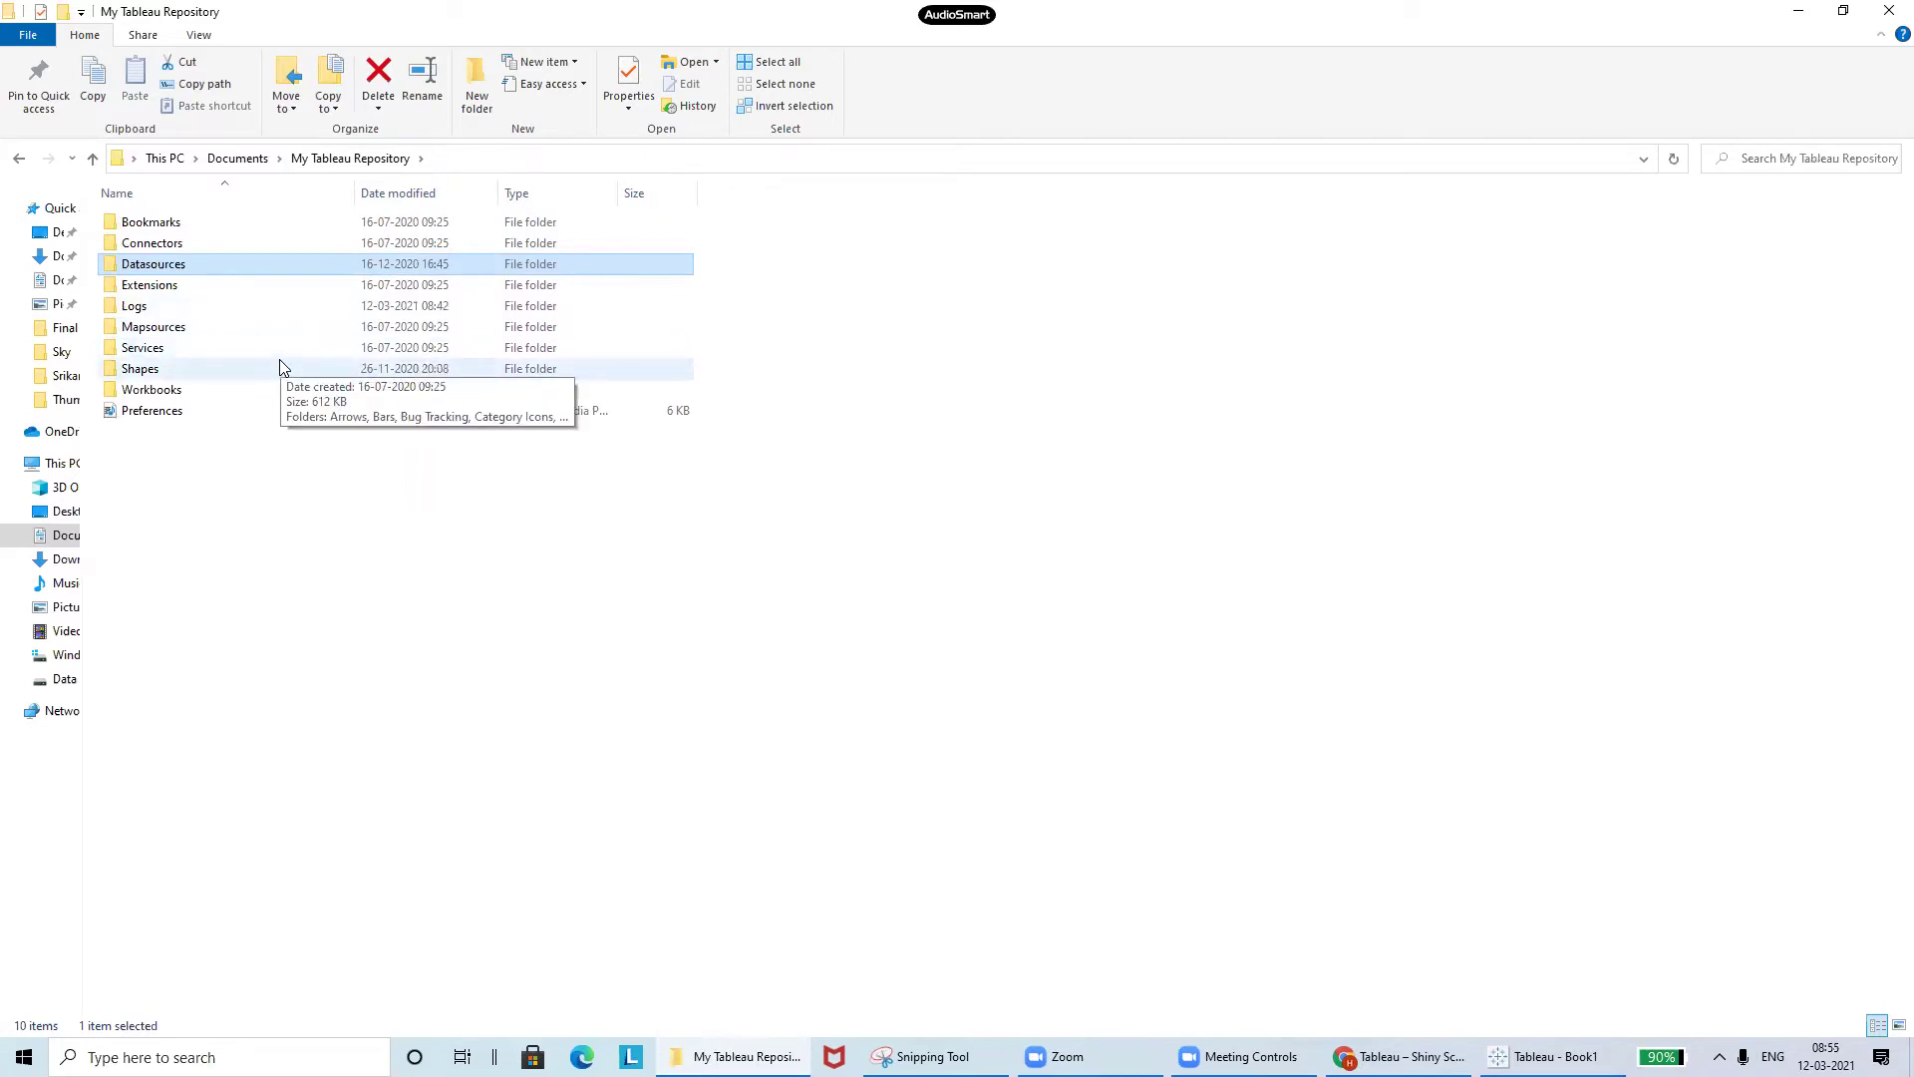
left_click(194, 377)
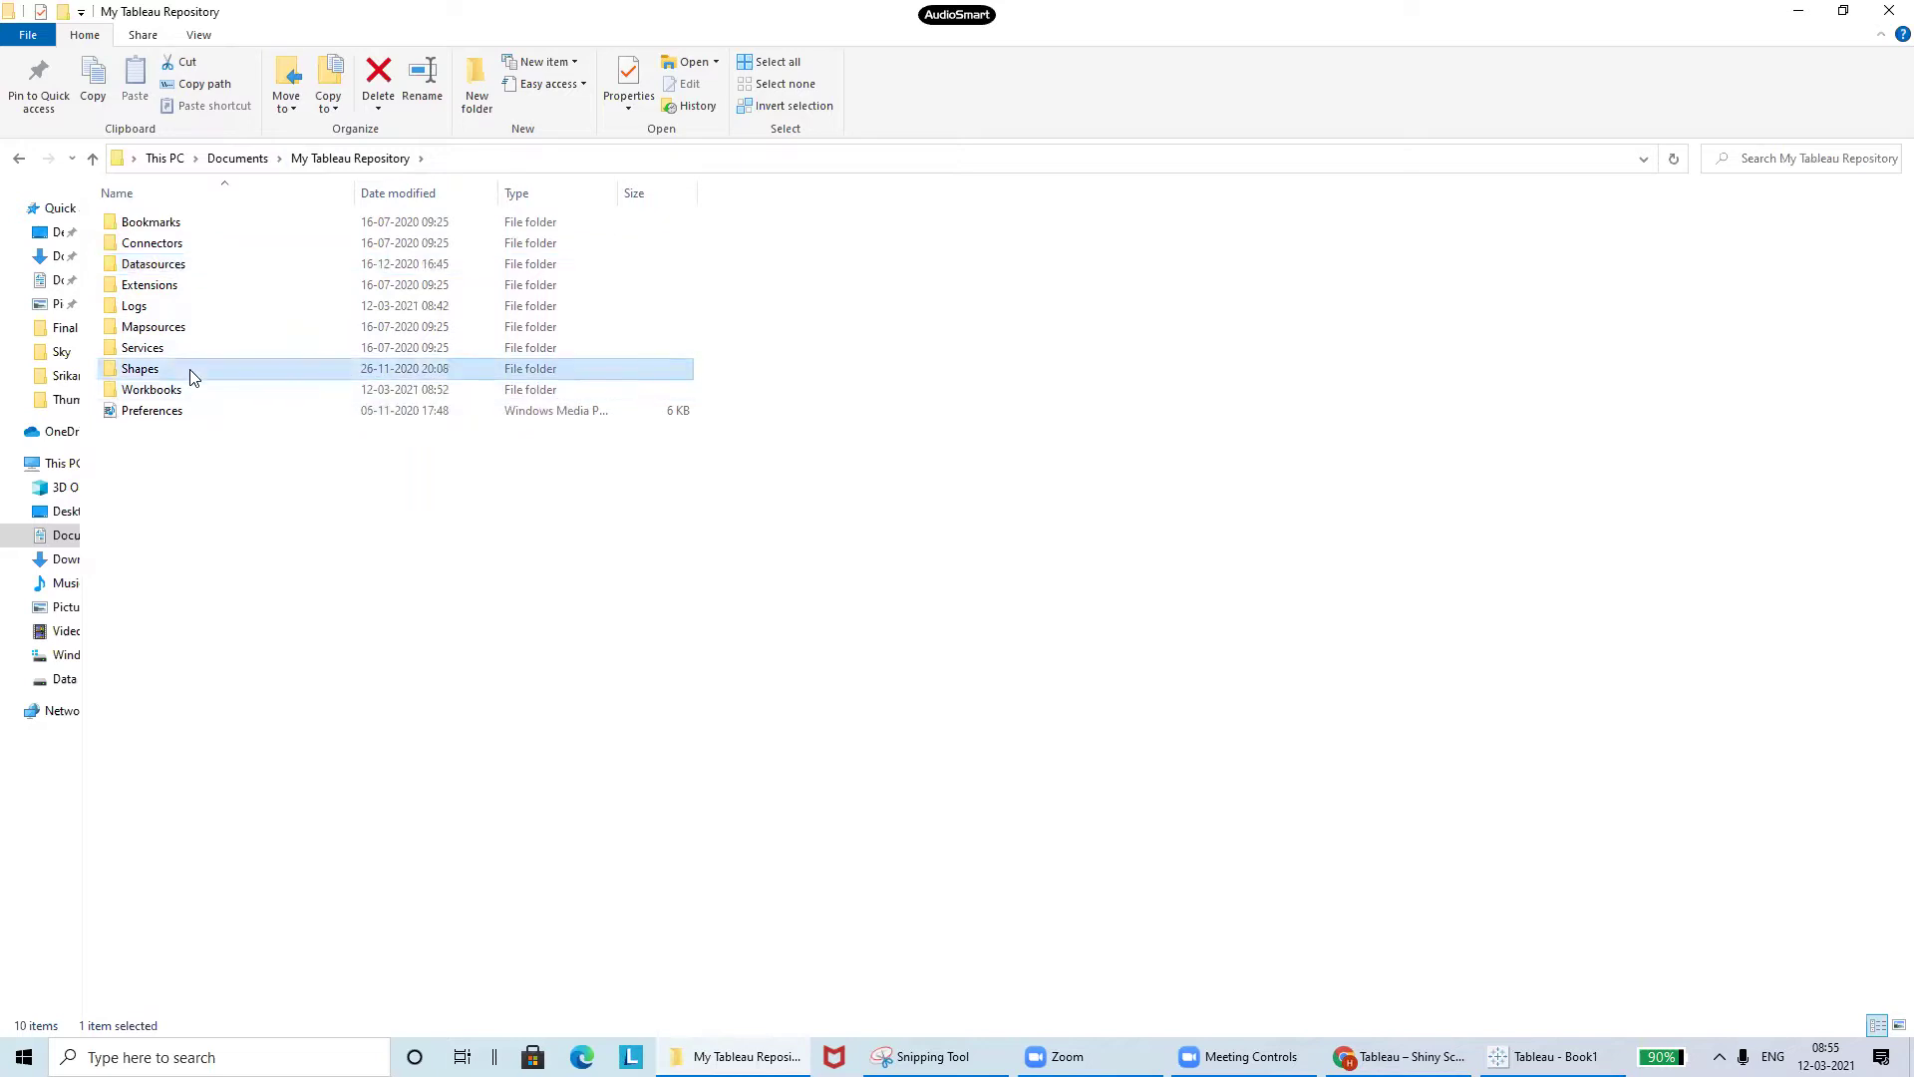
left_click(192, 371)
left_click(245, 369)
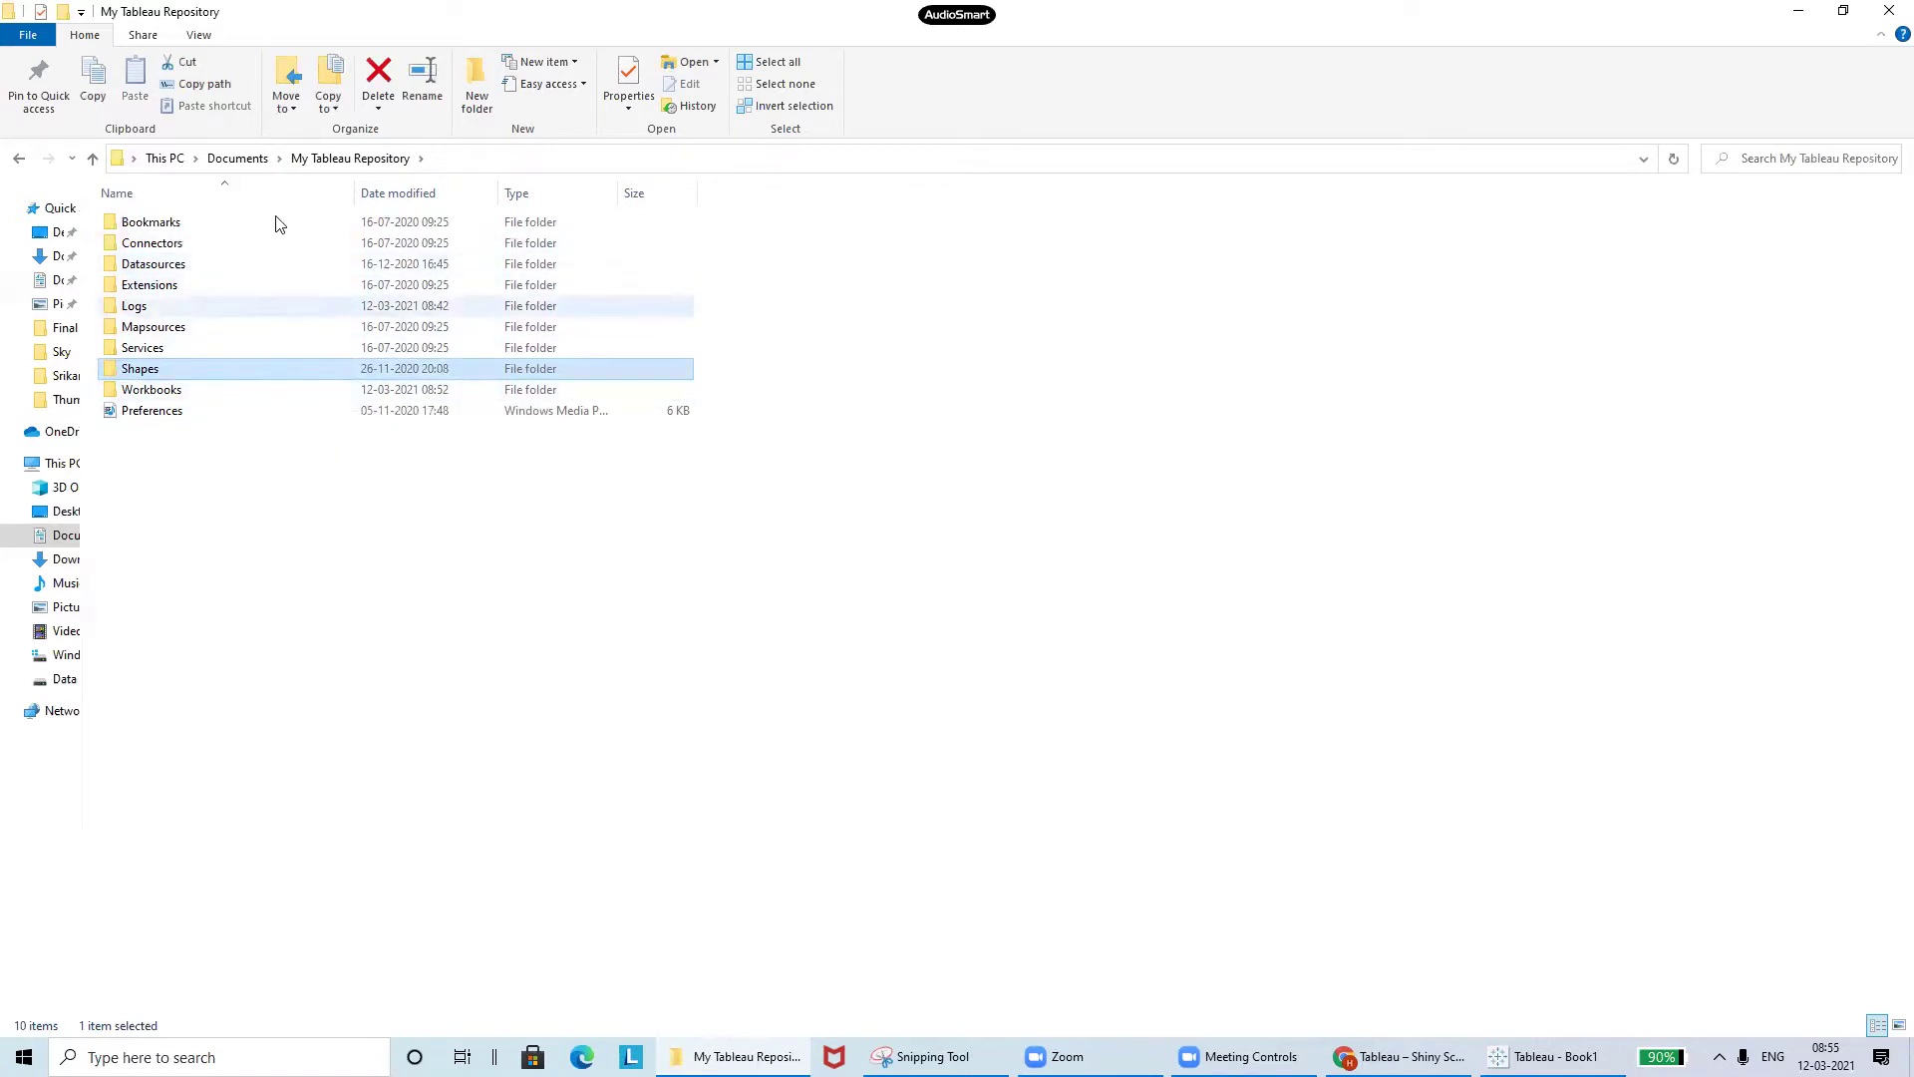
- Revisit the en_US-US sample data sources under Datasources > 2020.2, and go back to the repository's root folder
double_click(258, 270)
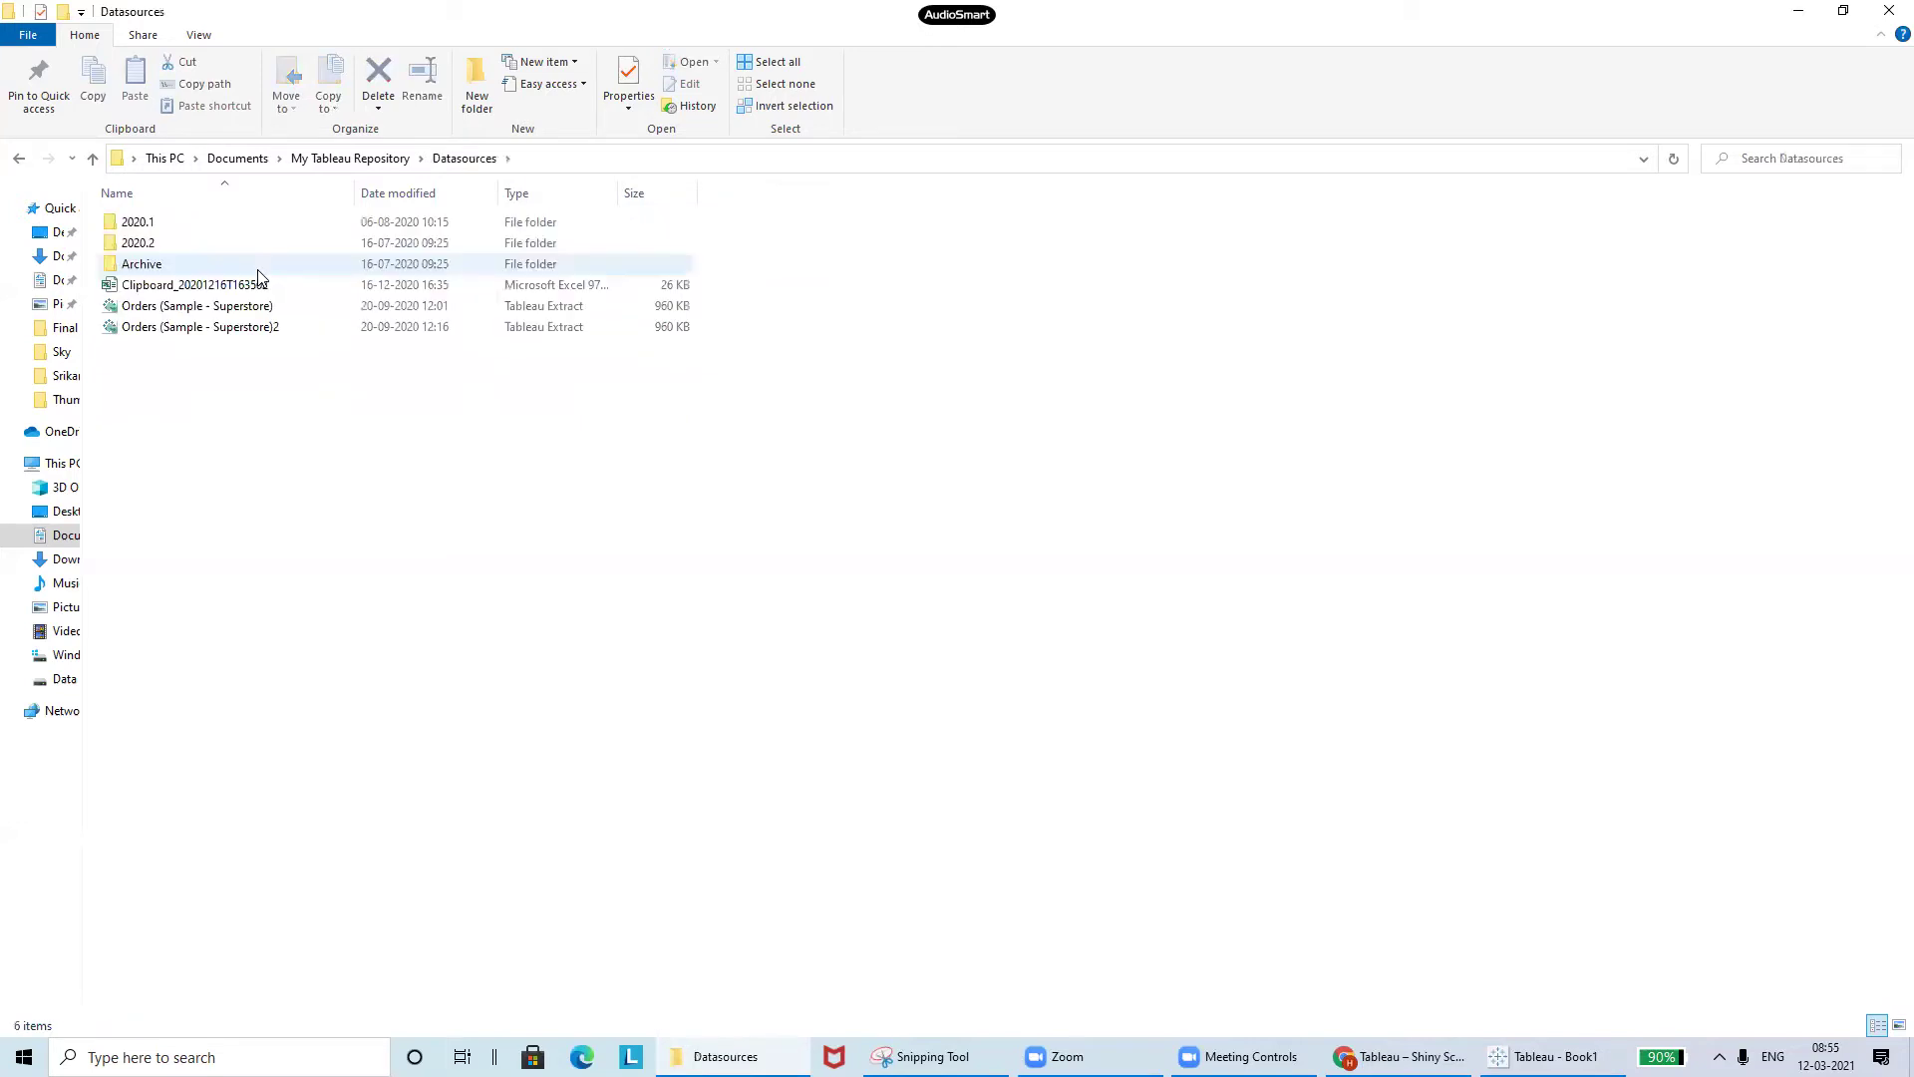
double_click(257, 242)
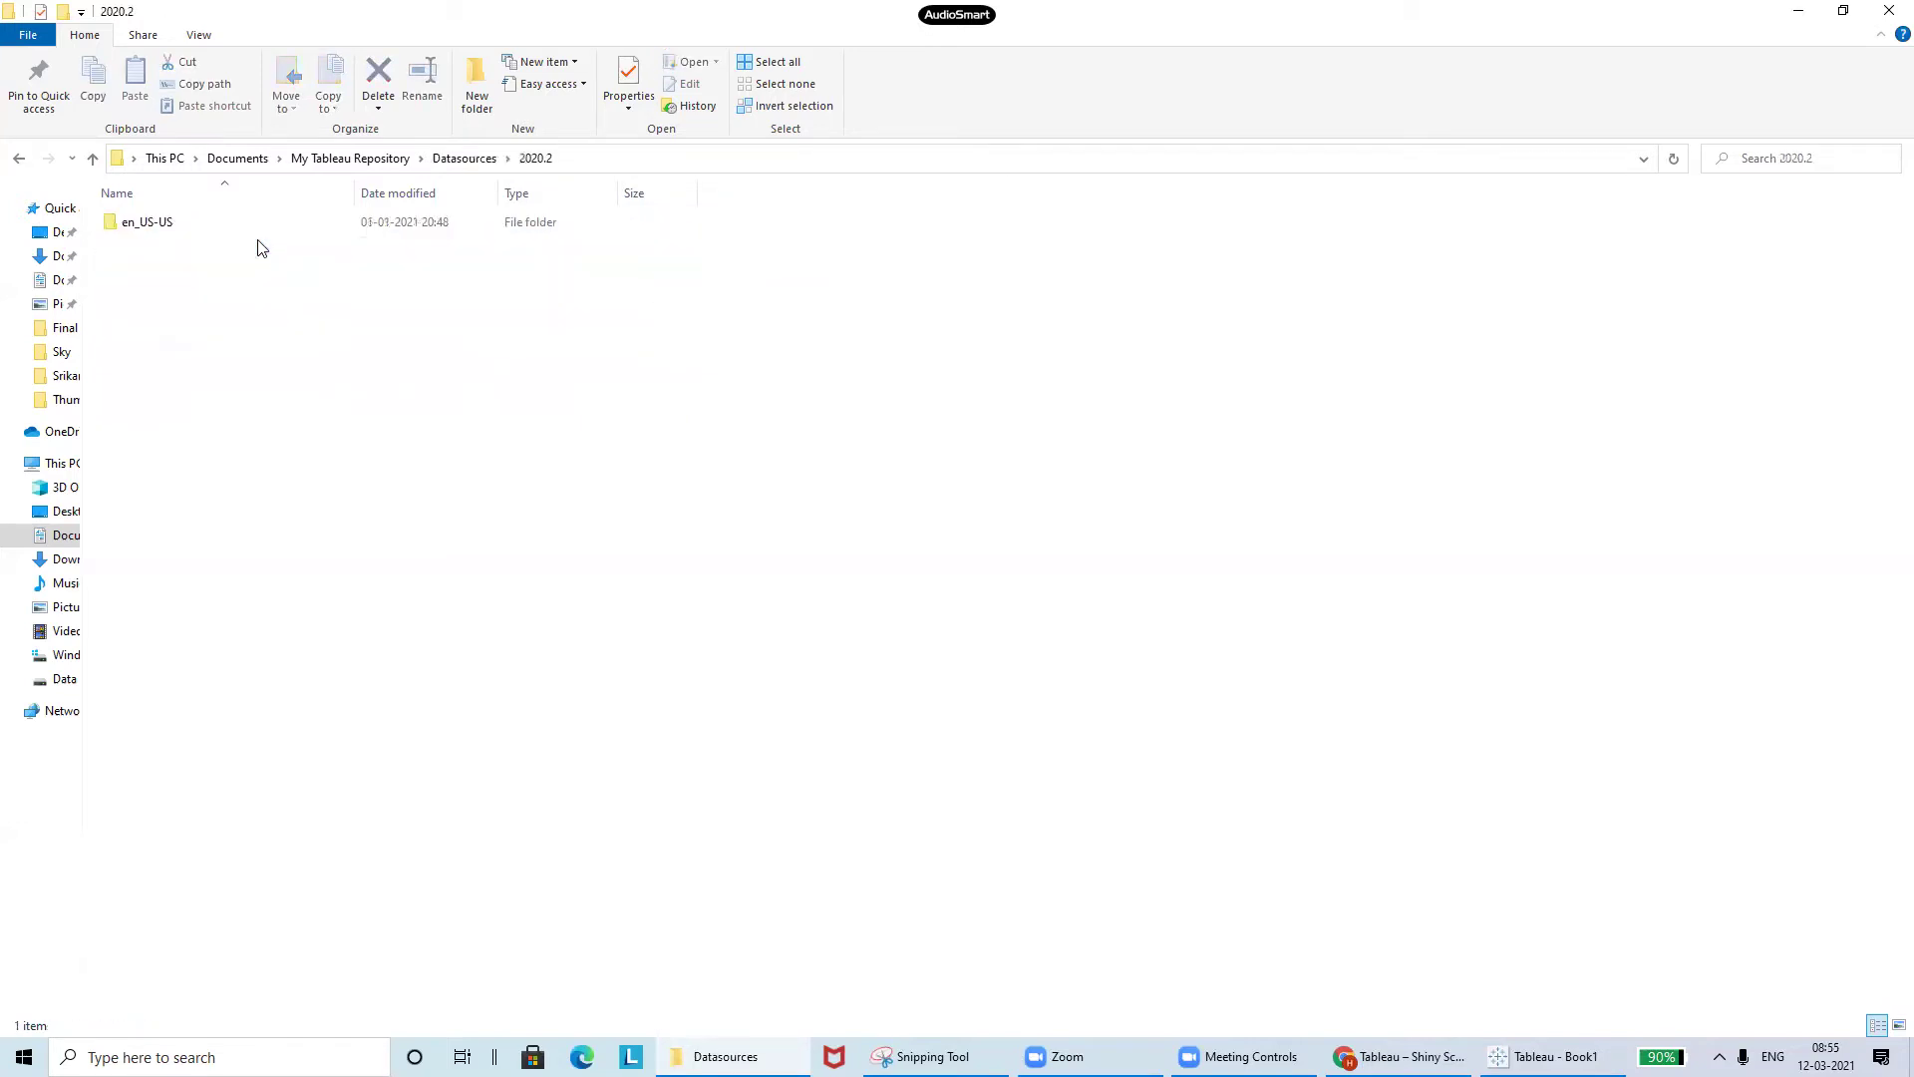
left_click(283, 227)
double_click(282, 227)
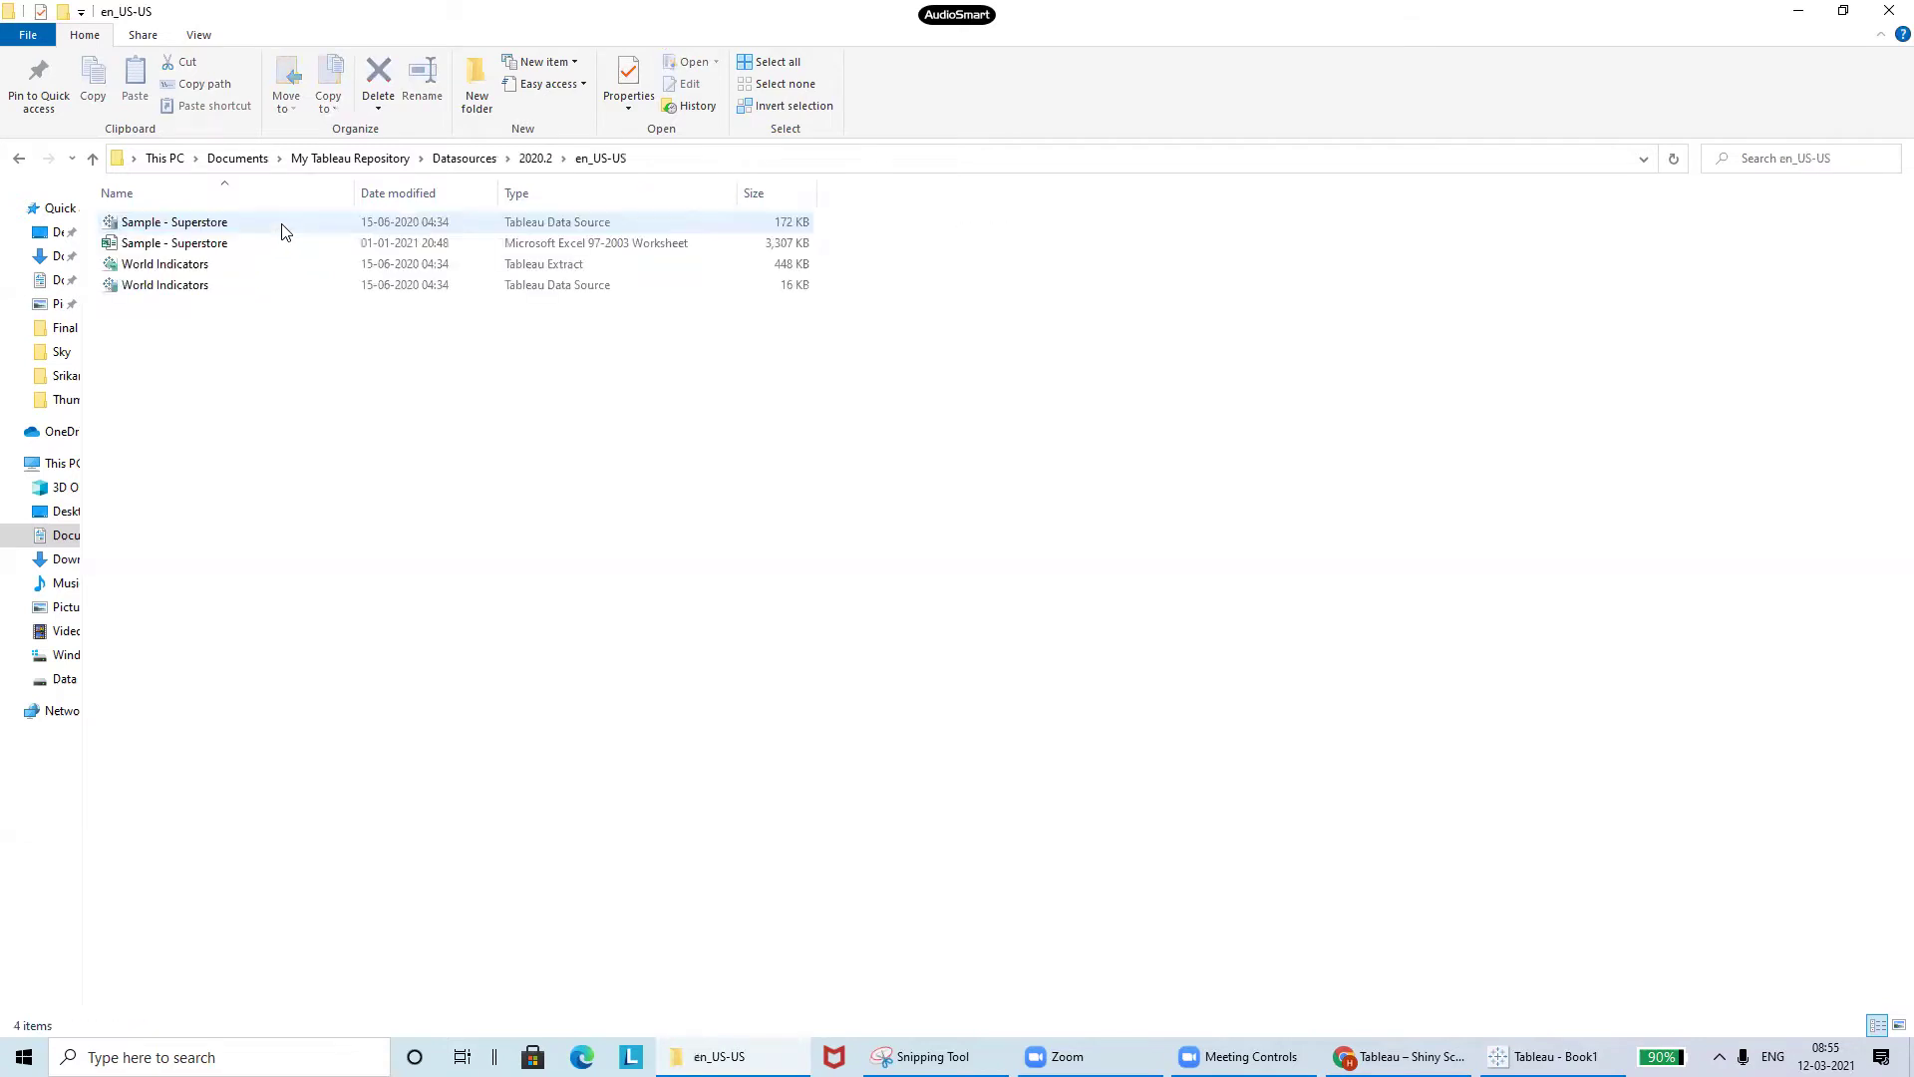
left_click(459, 159)
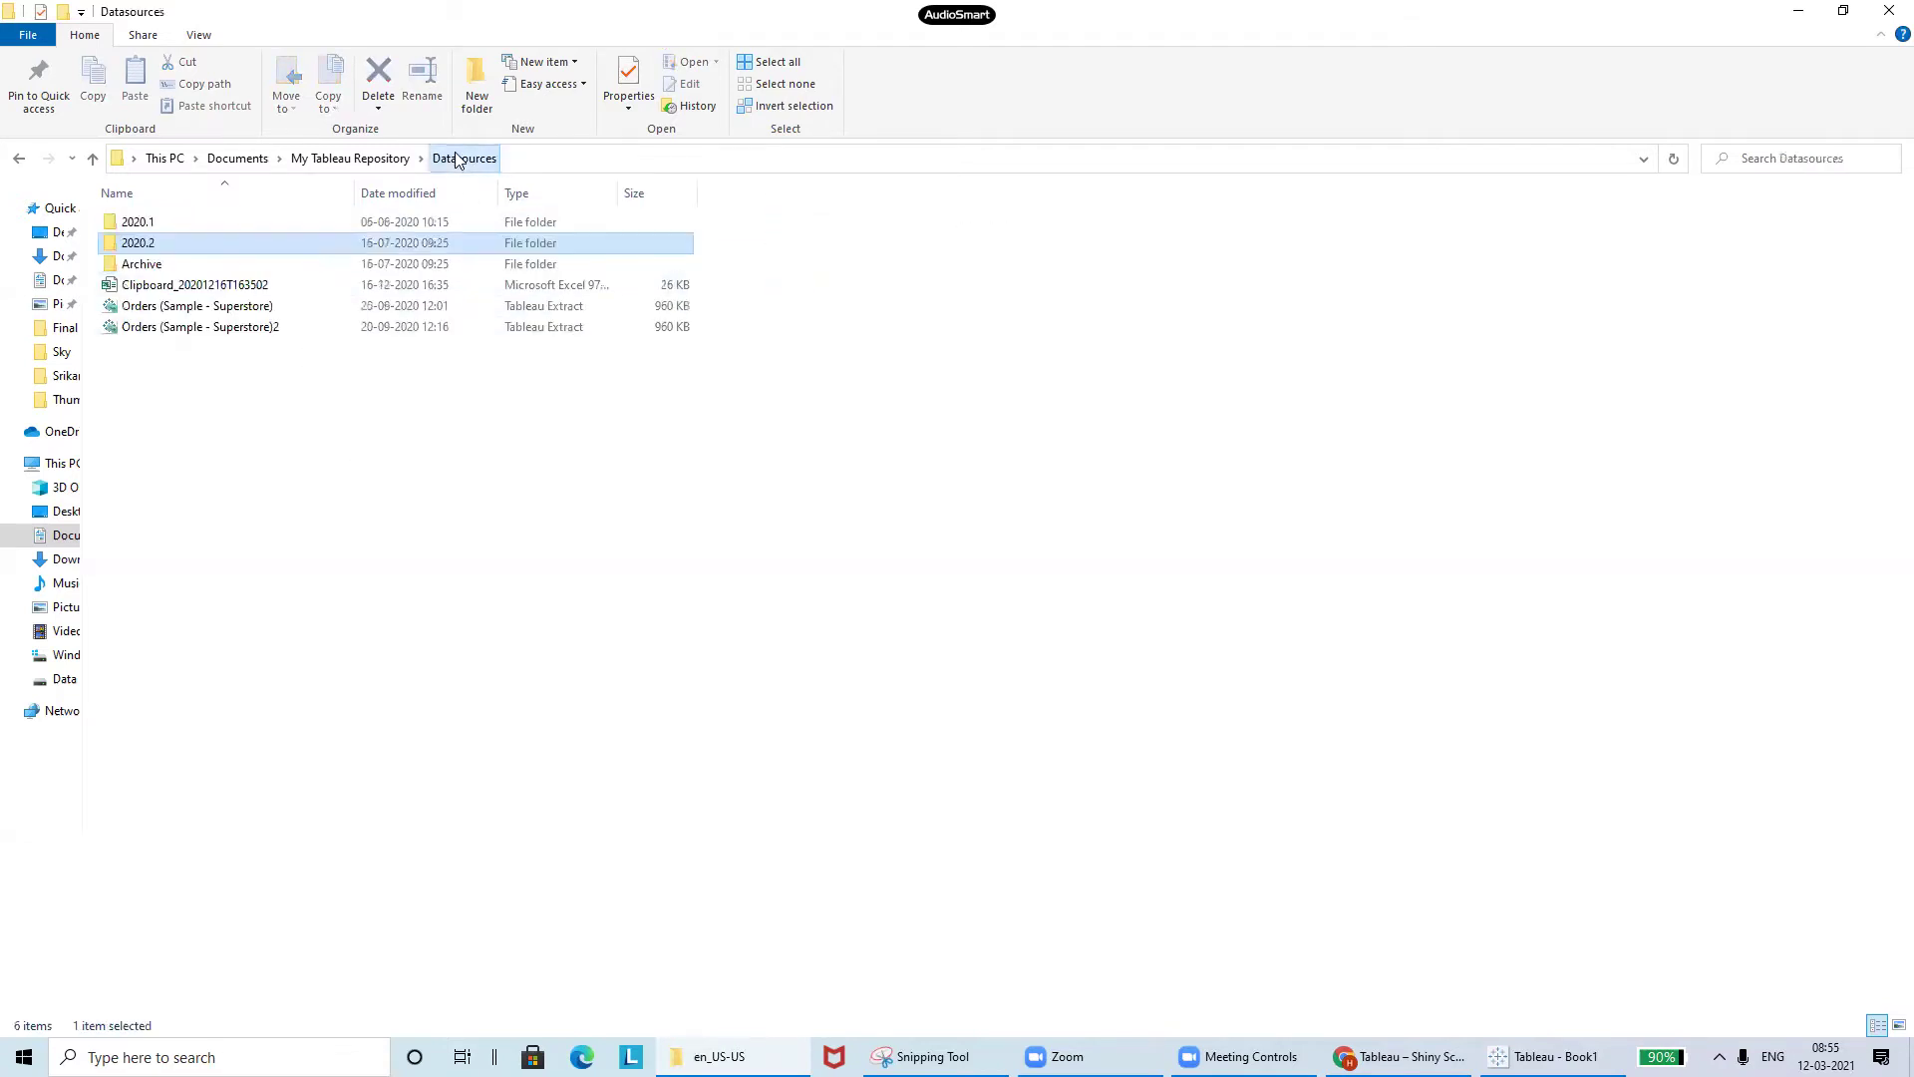
left_click(367, 163)
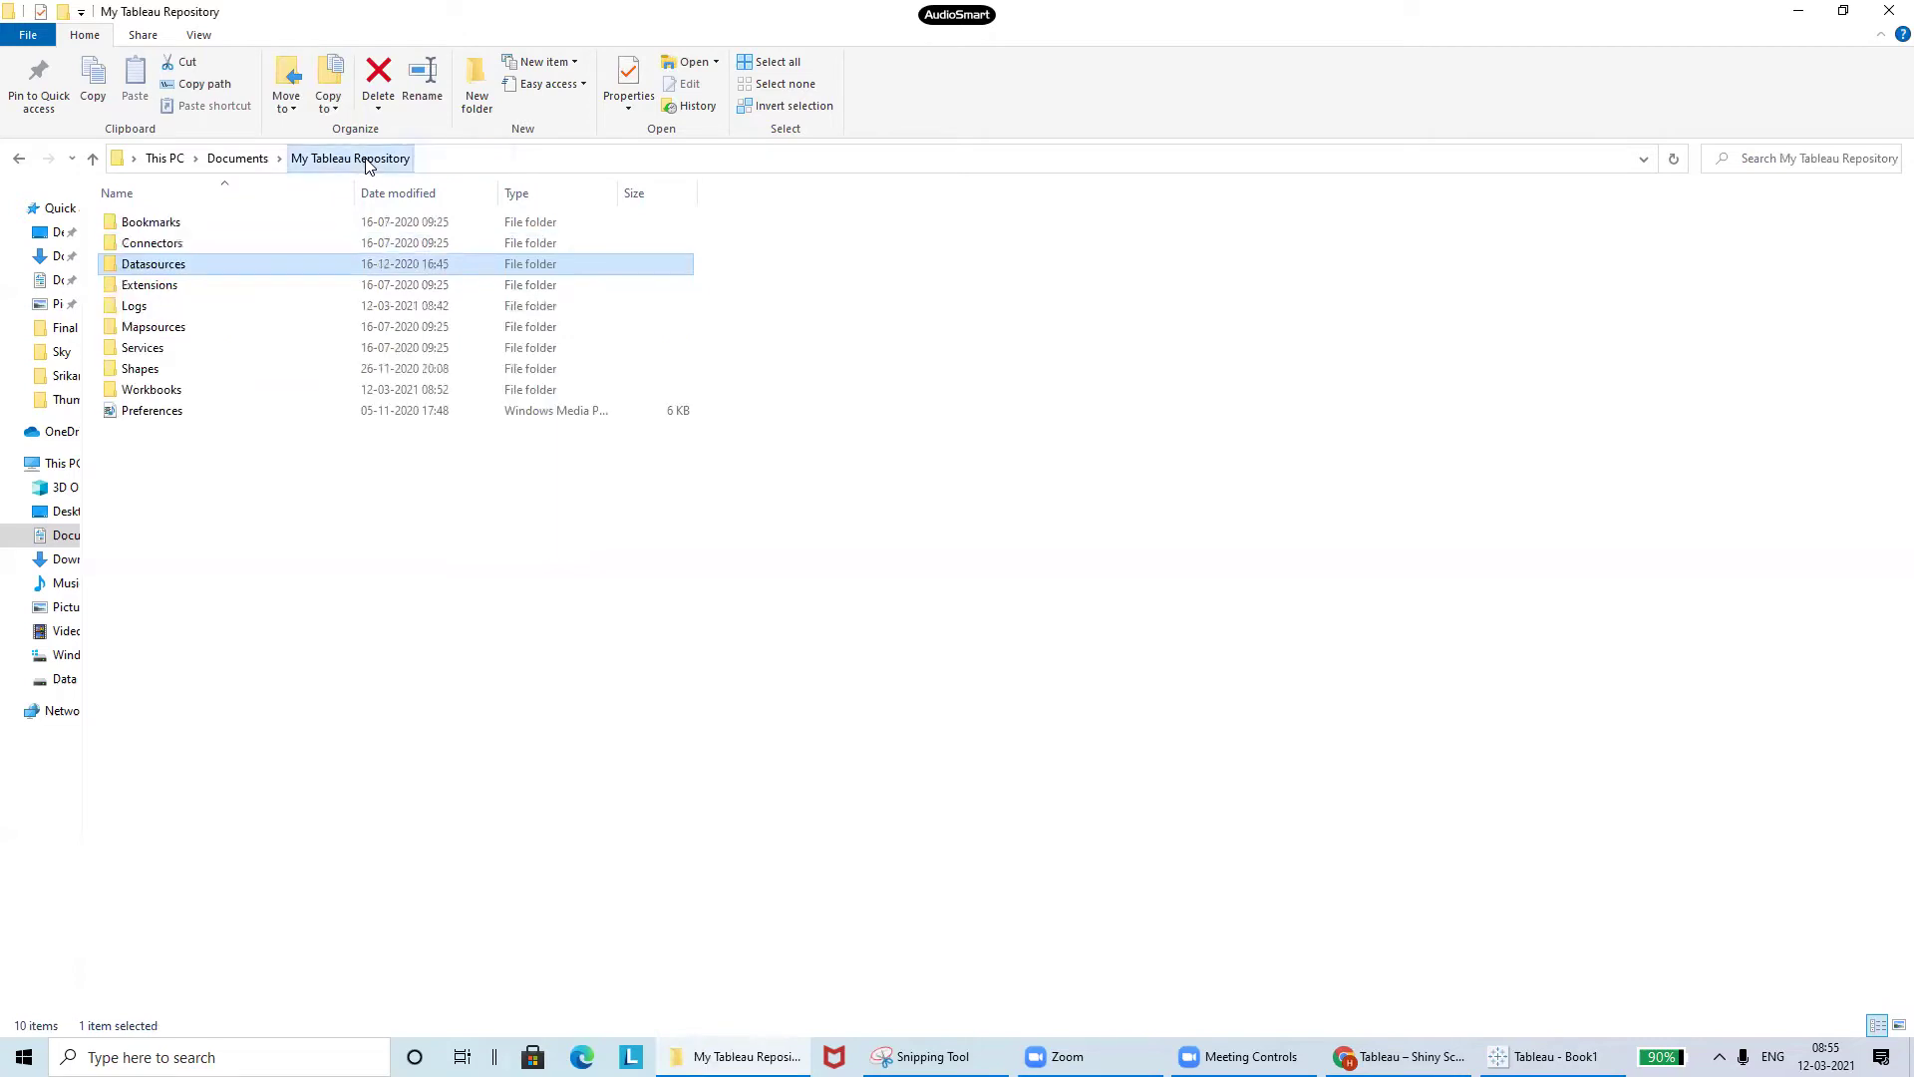
- Look through the subfolders of the Shapes folder and return to My Tableau Repository
double_click(282, 373)
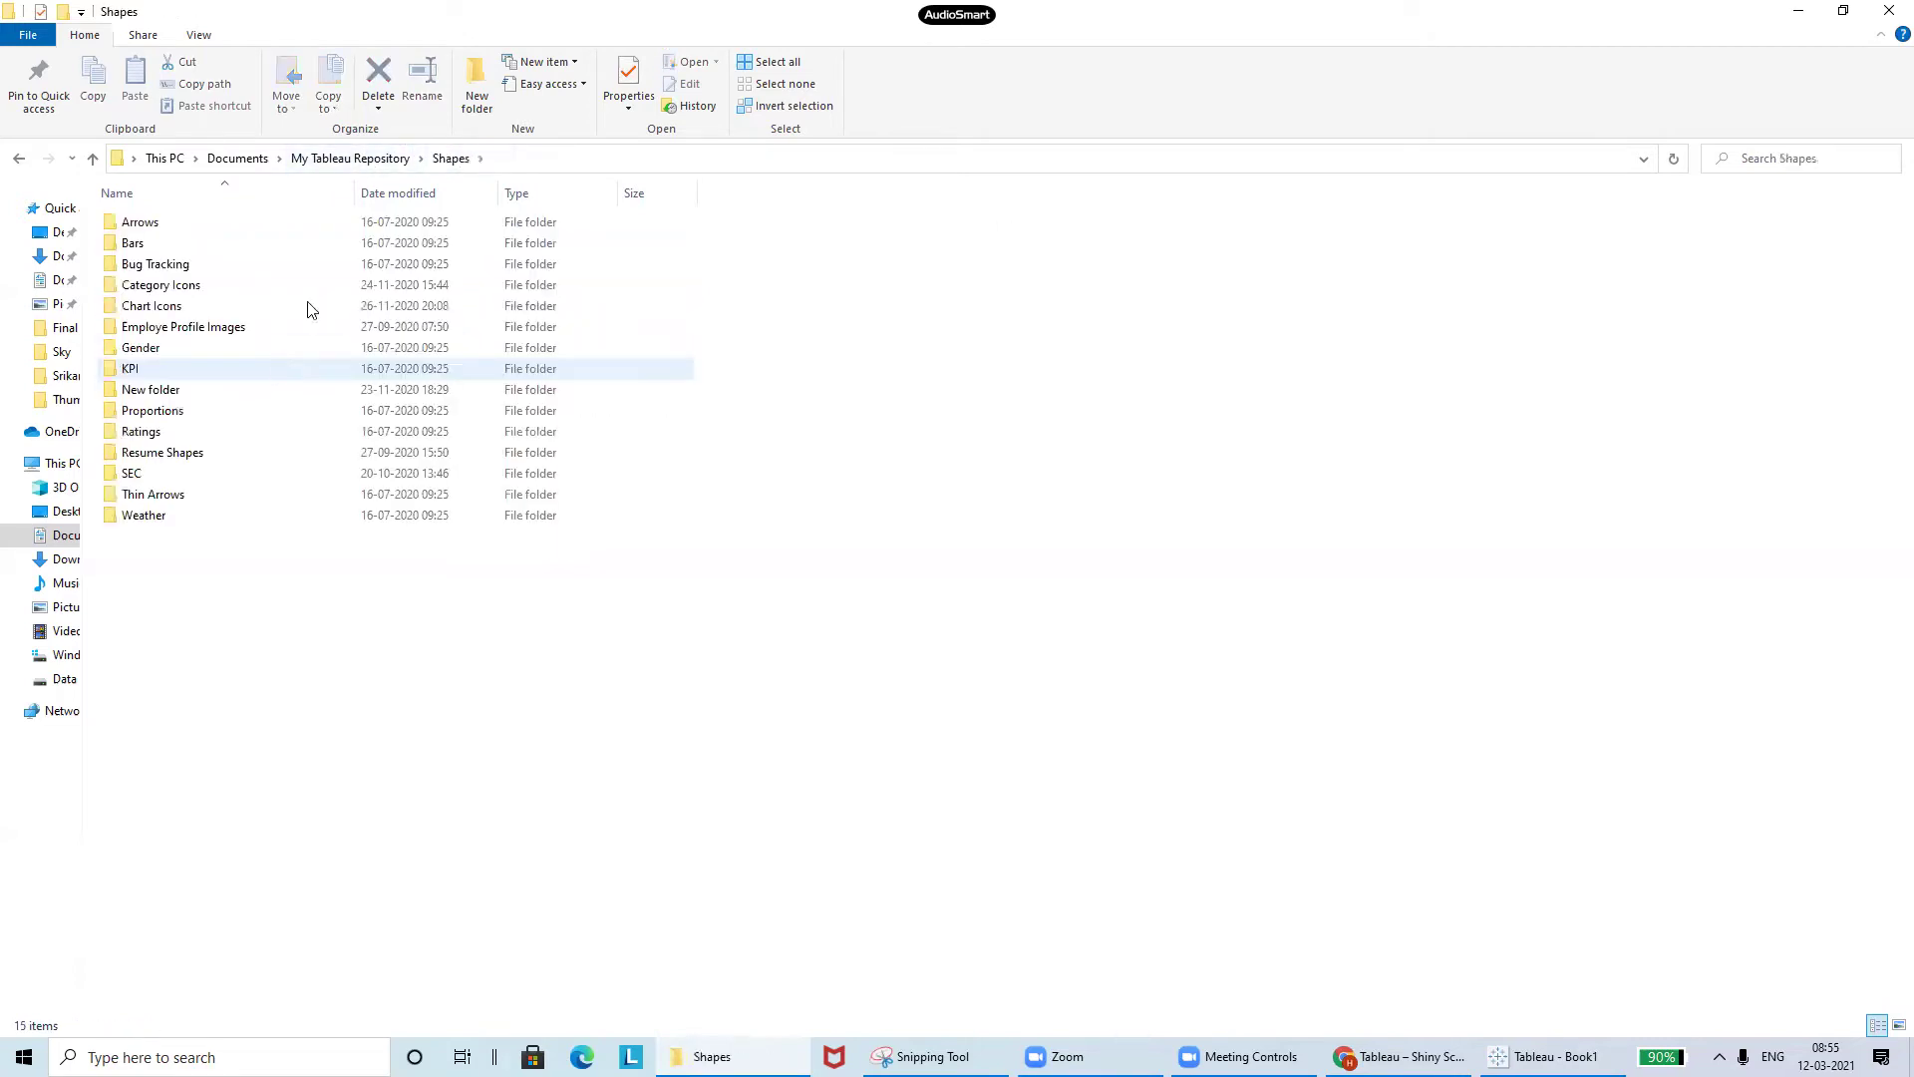
left_click(350, 158)
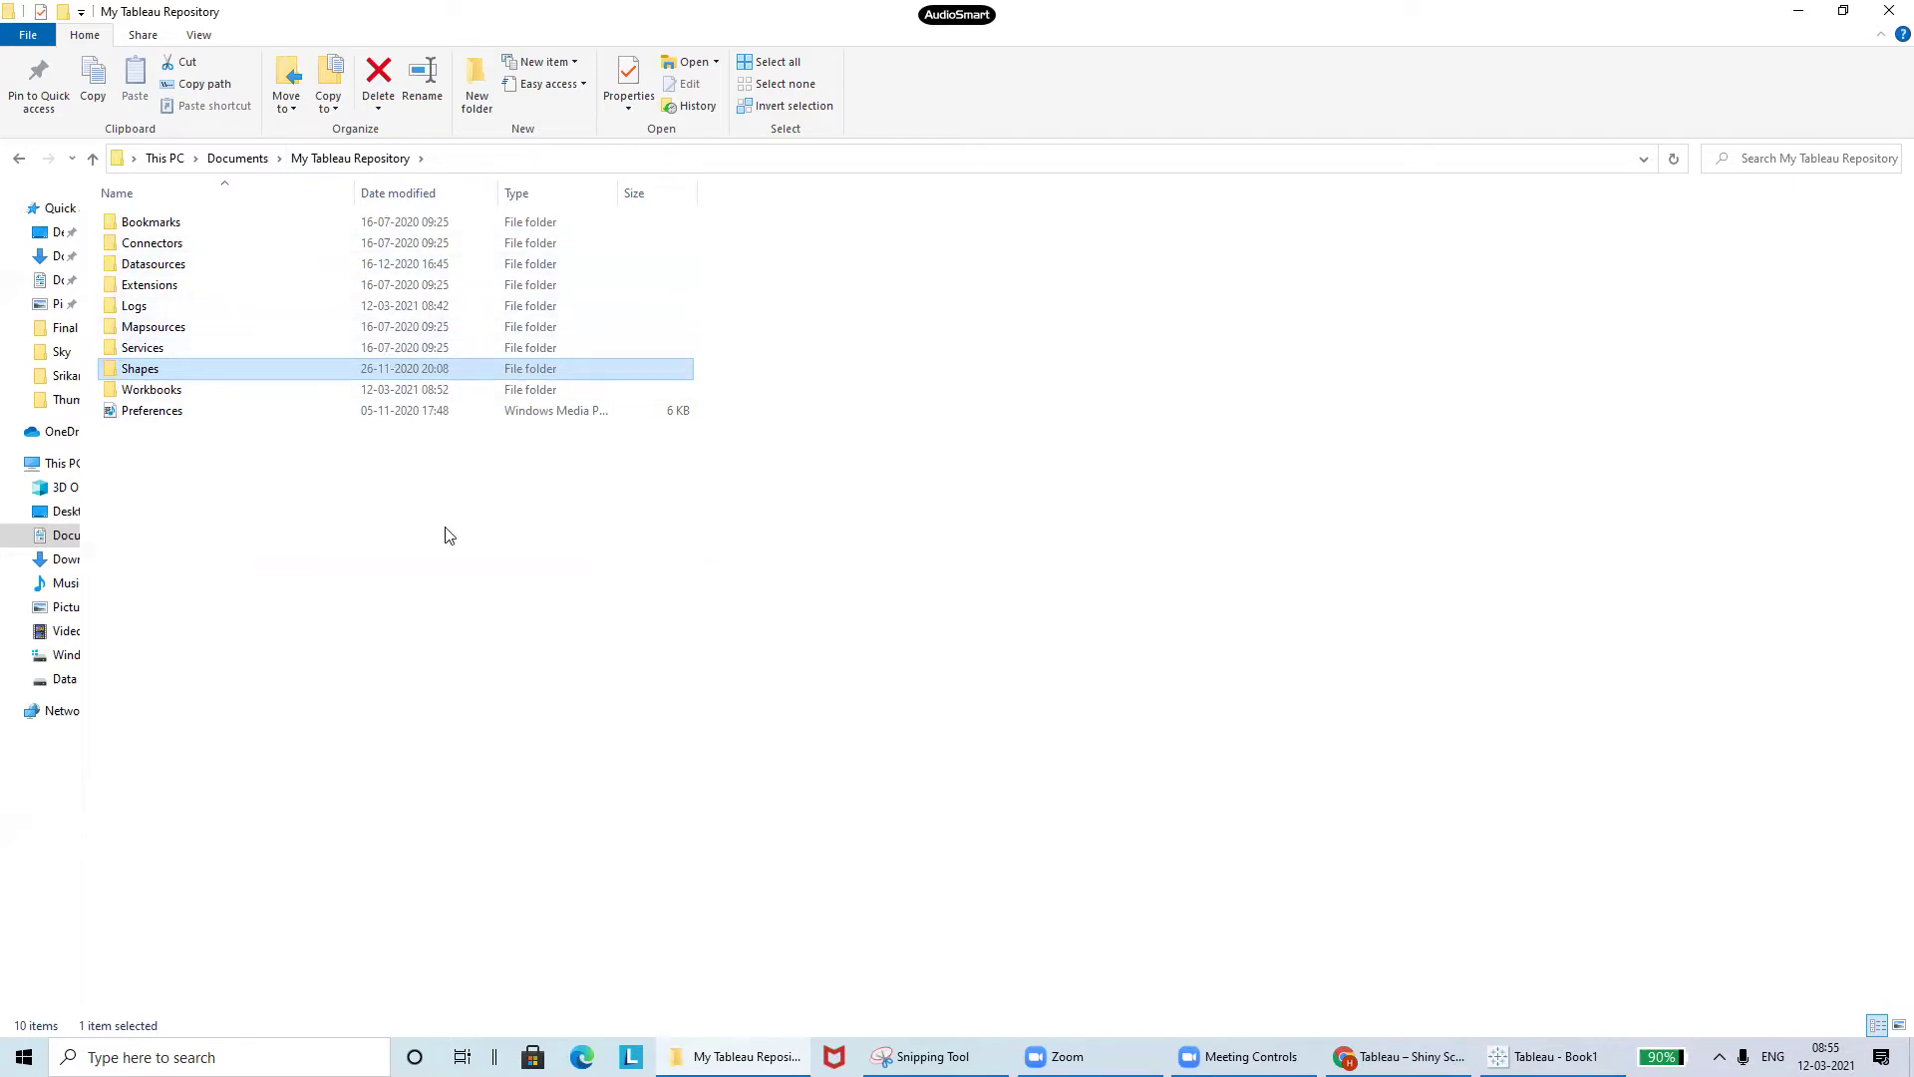
- Open the Preferences file from My Tableau Repository with Notepad
left_click(288, 417)
right_click(290, 426)
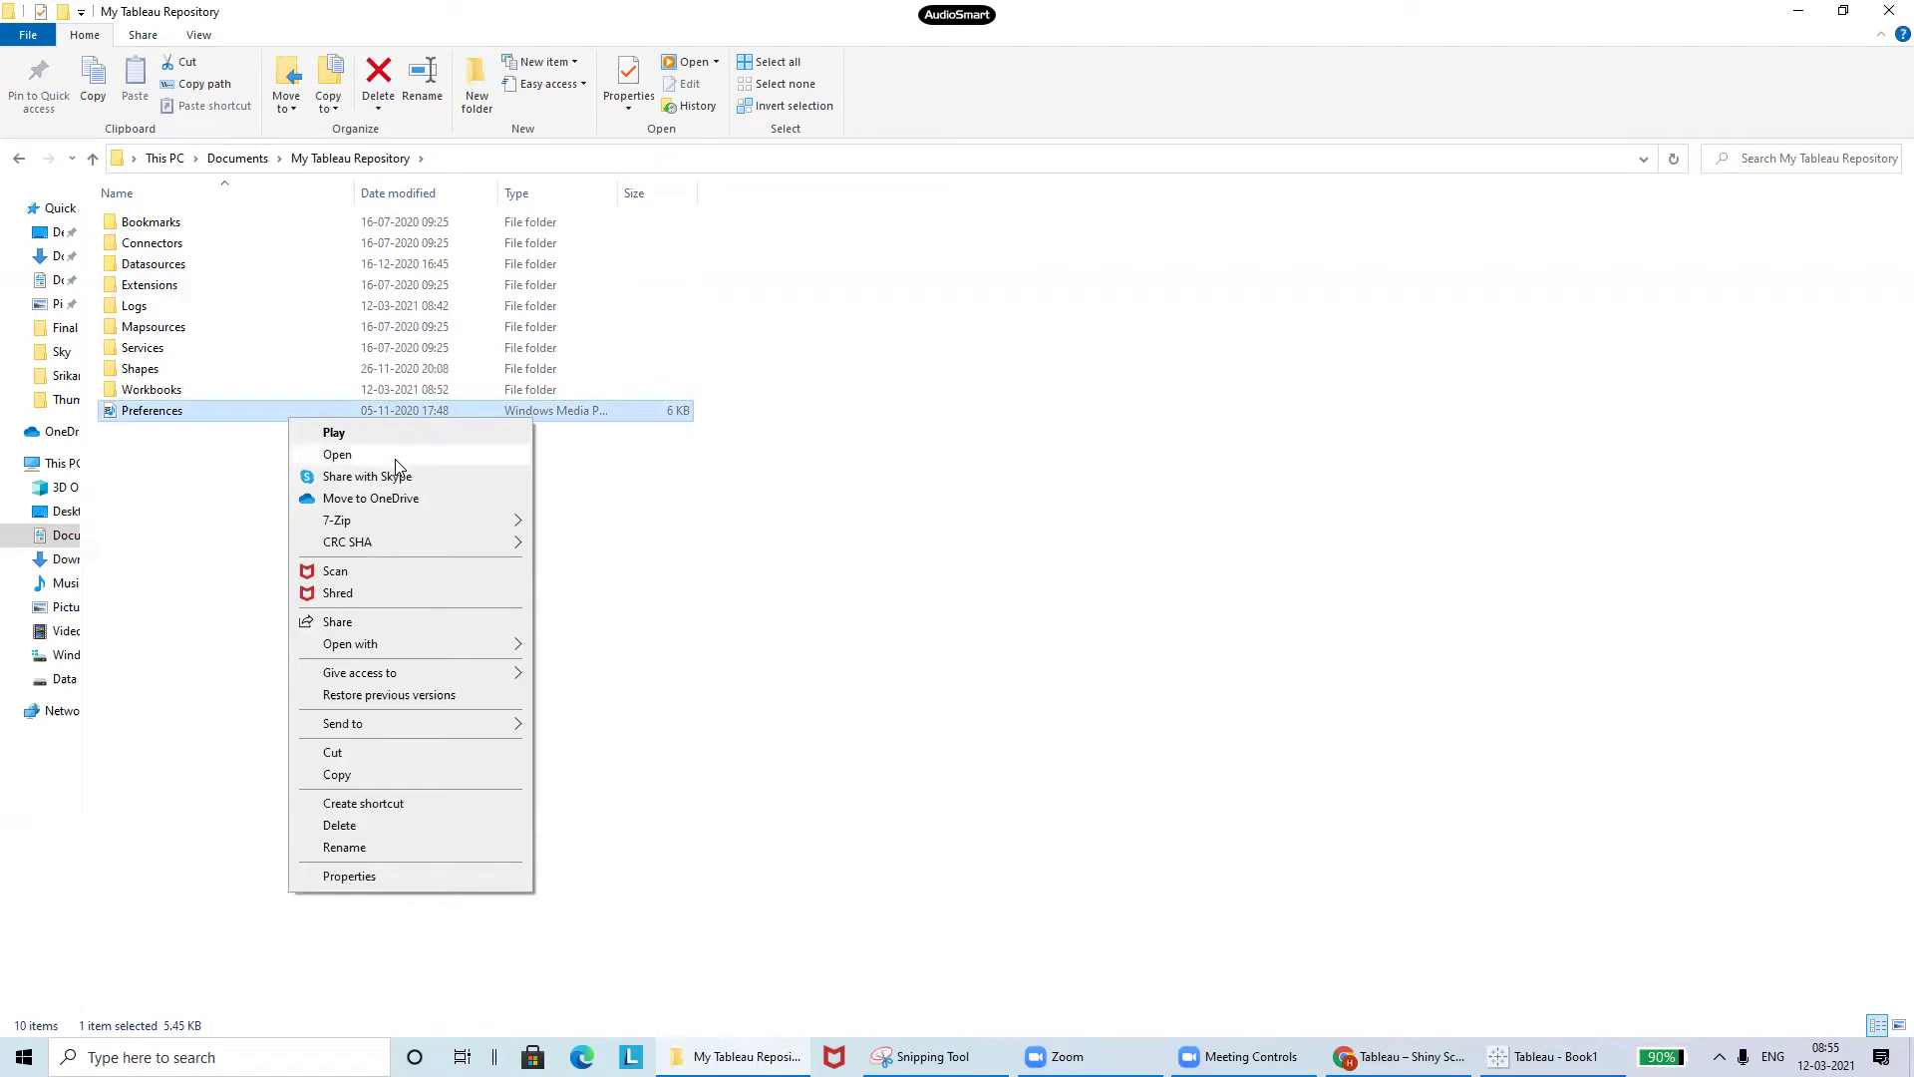
mouse_move(500, 653)
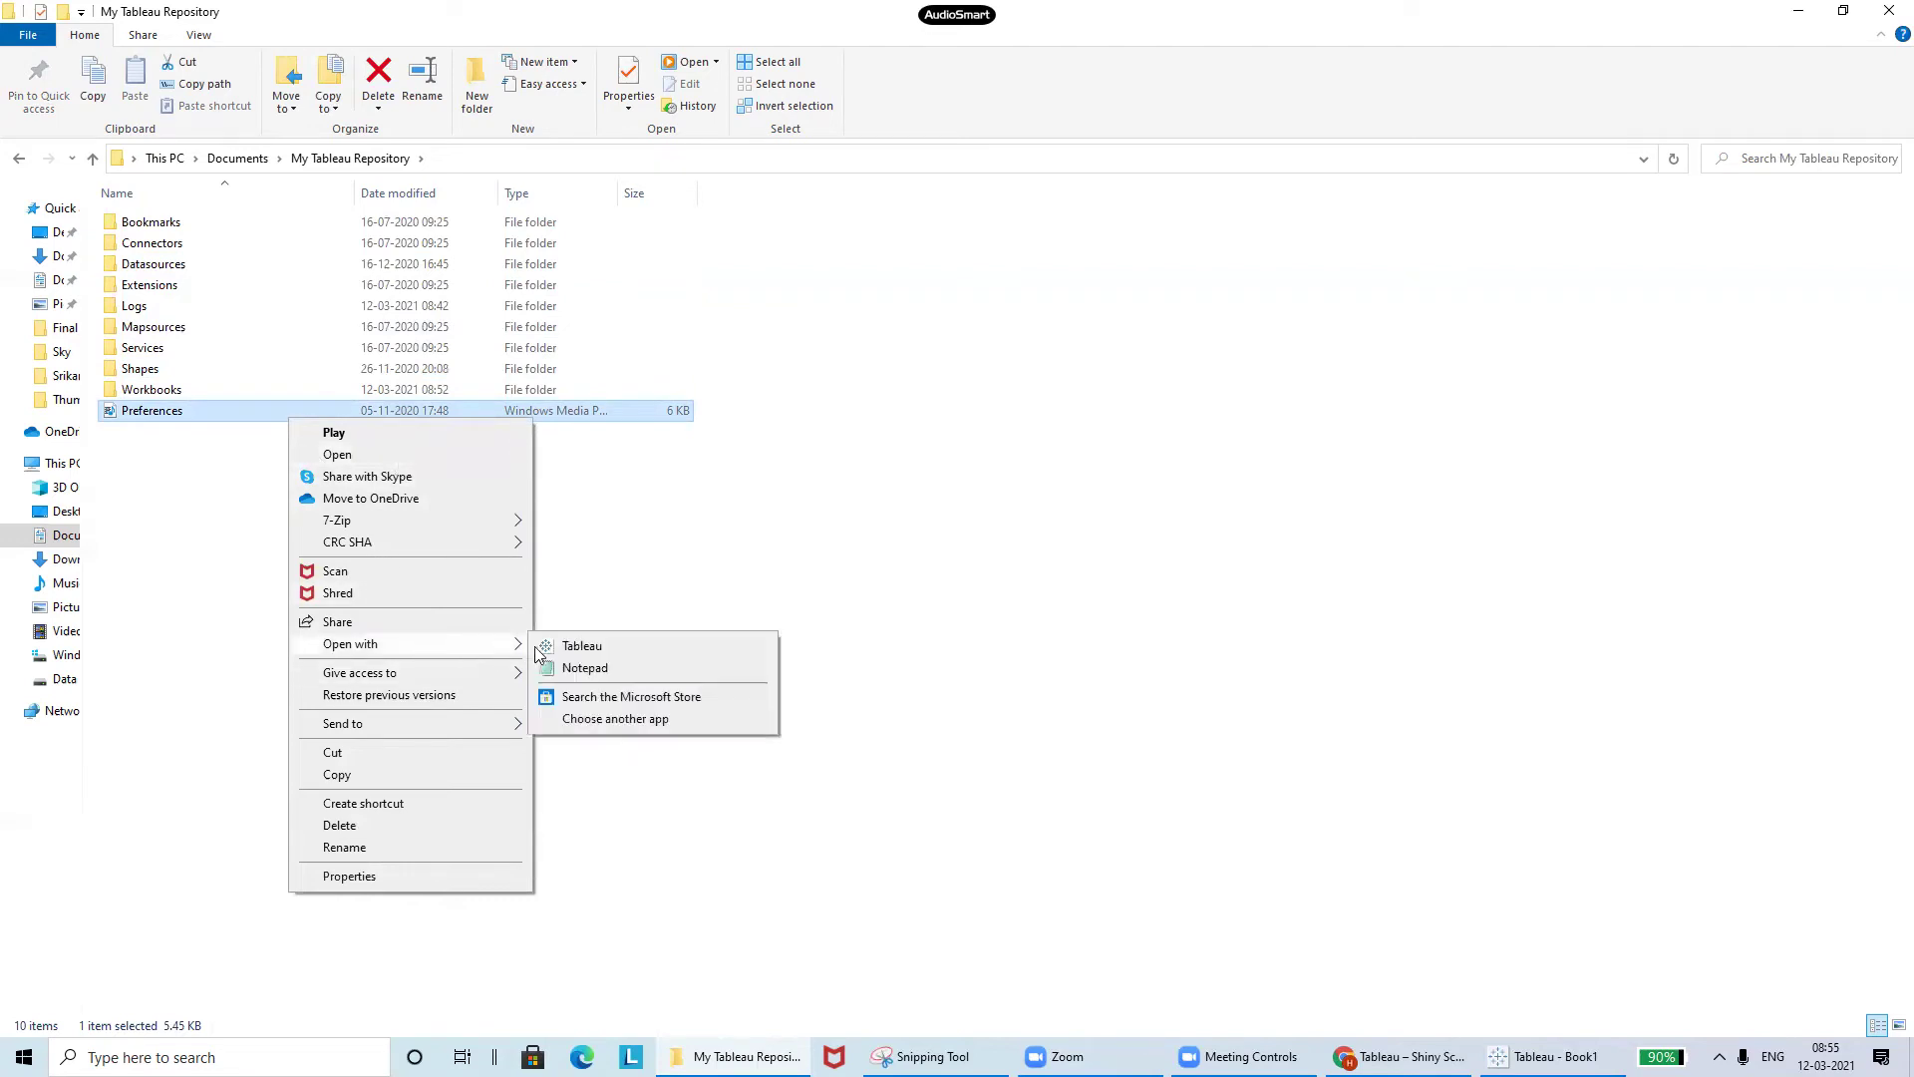
left_click(592, 668)
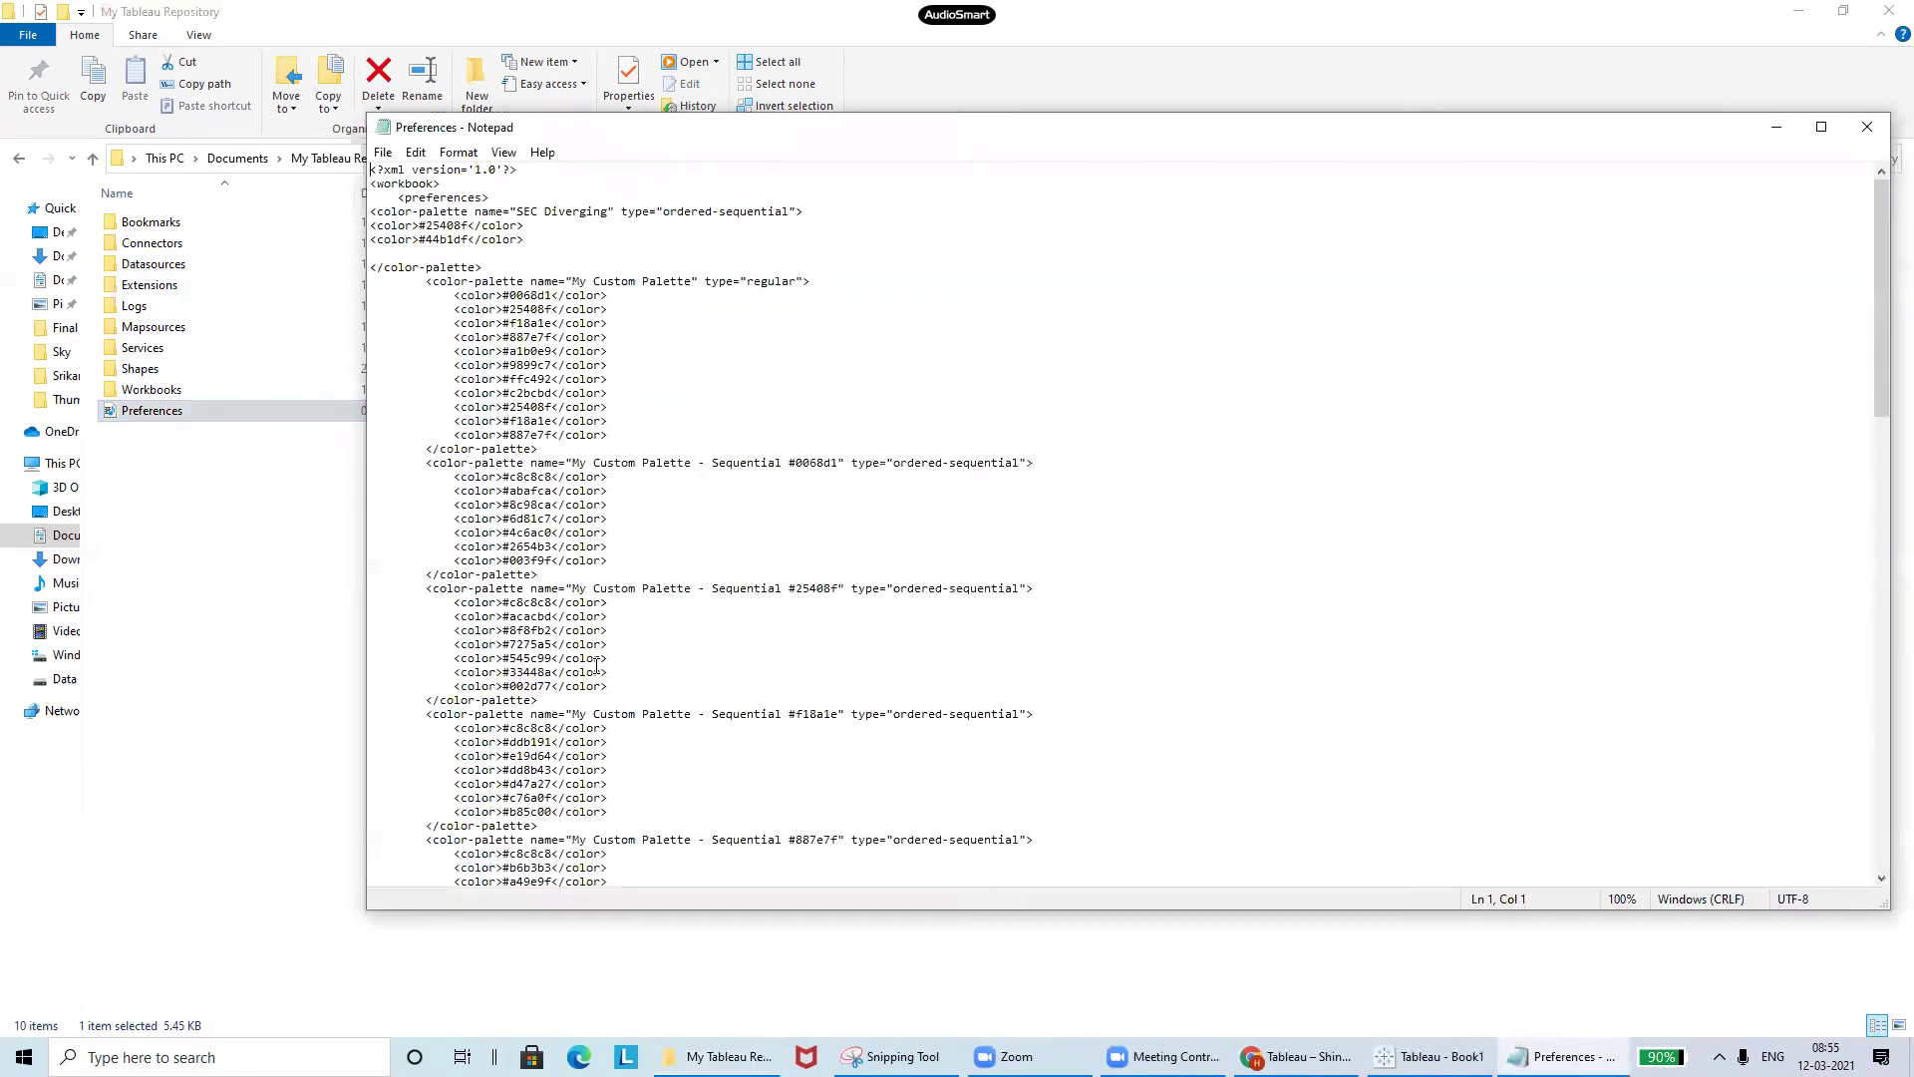
- Examine the custom color palette definitions through to the end of the Preferences file, and close the file unchanged
left_click(610, 437)
left_click_drag(1885, 453, 1883, 299)
left_click_drag(1882, 317, 1840, 825)
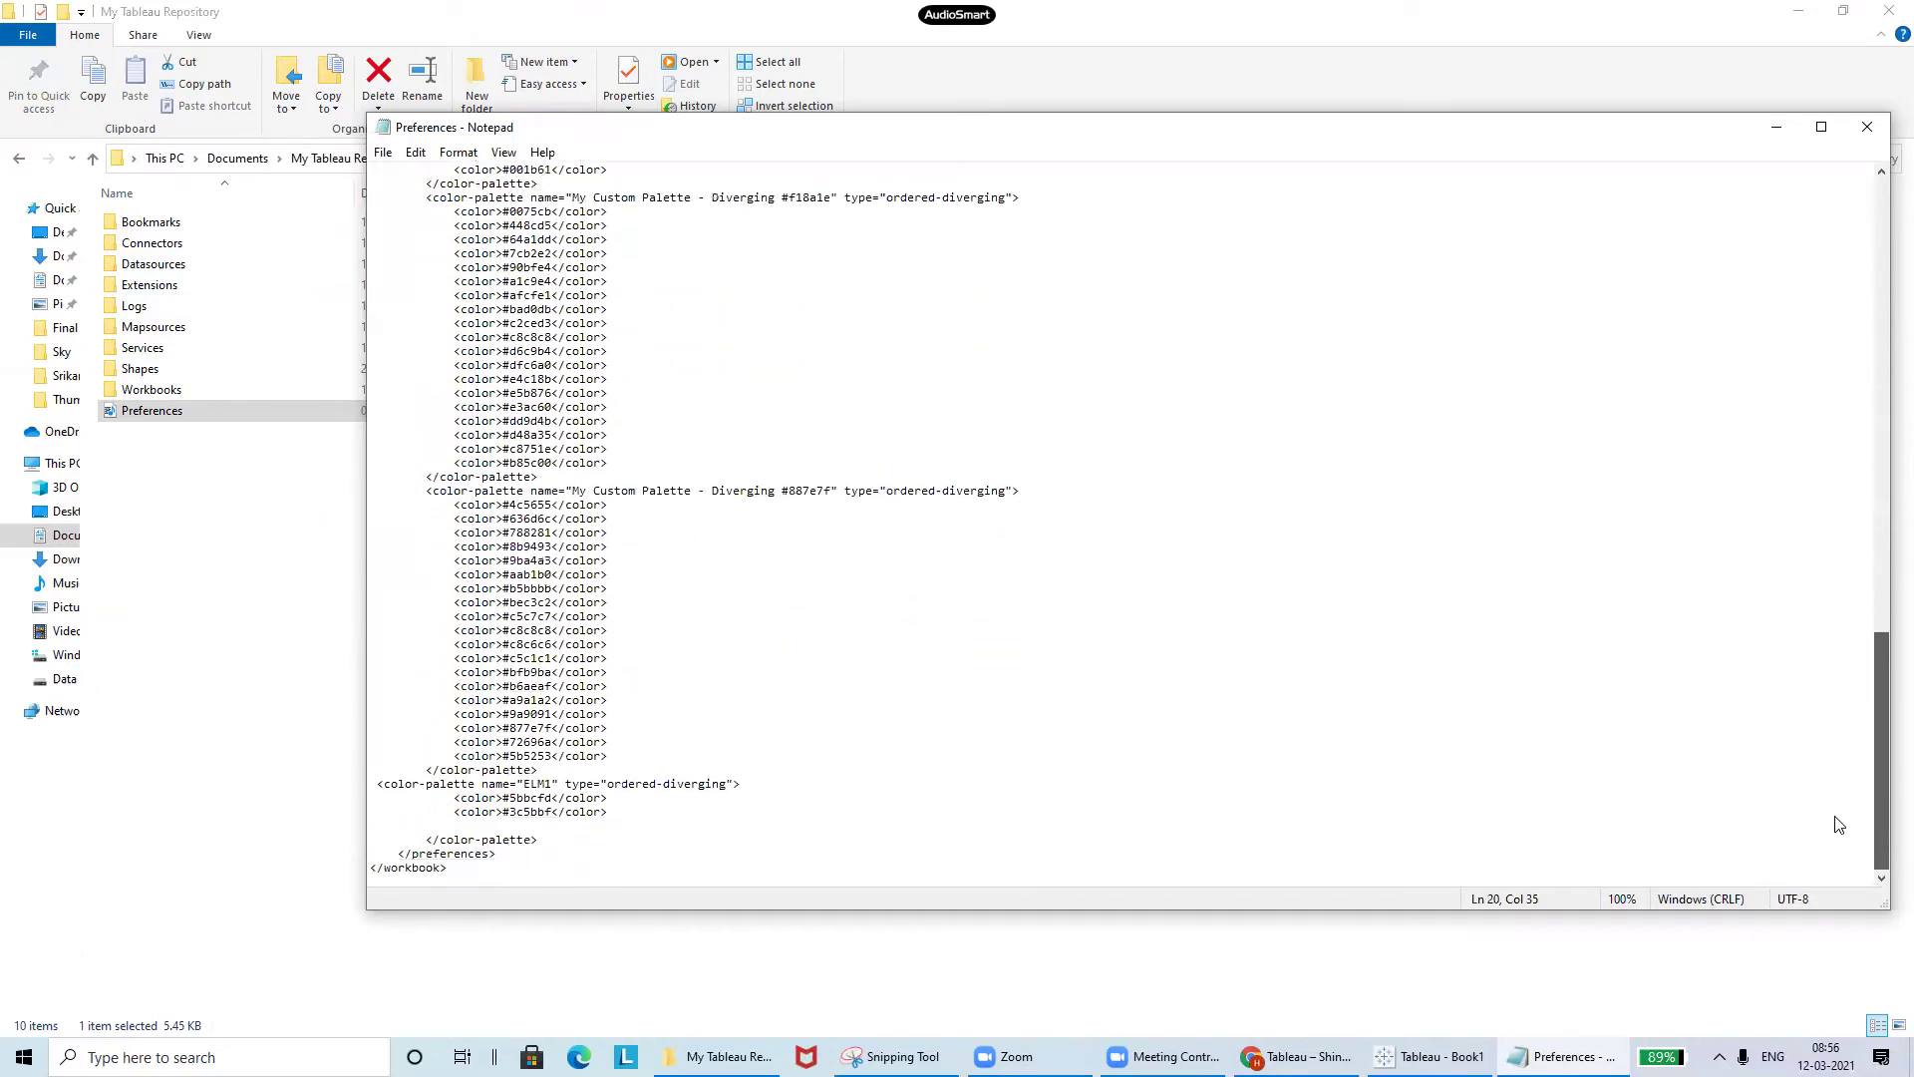
left_click(1868, 127)
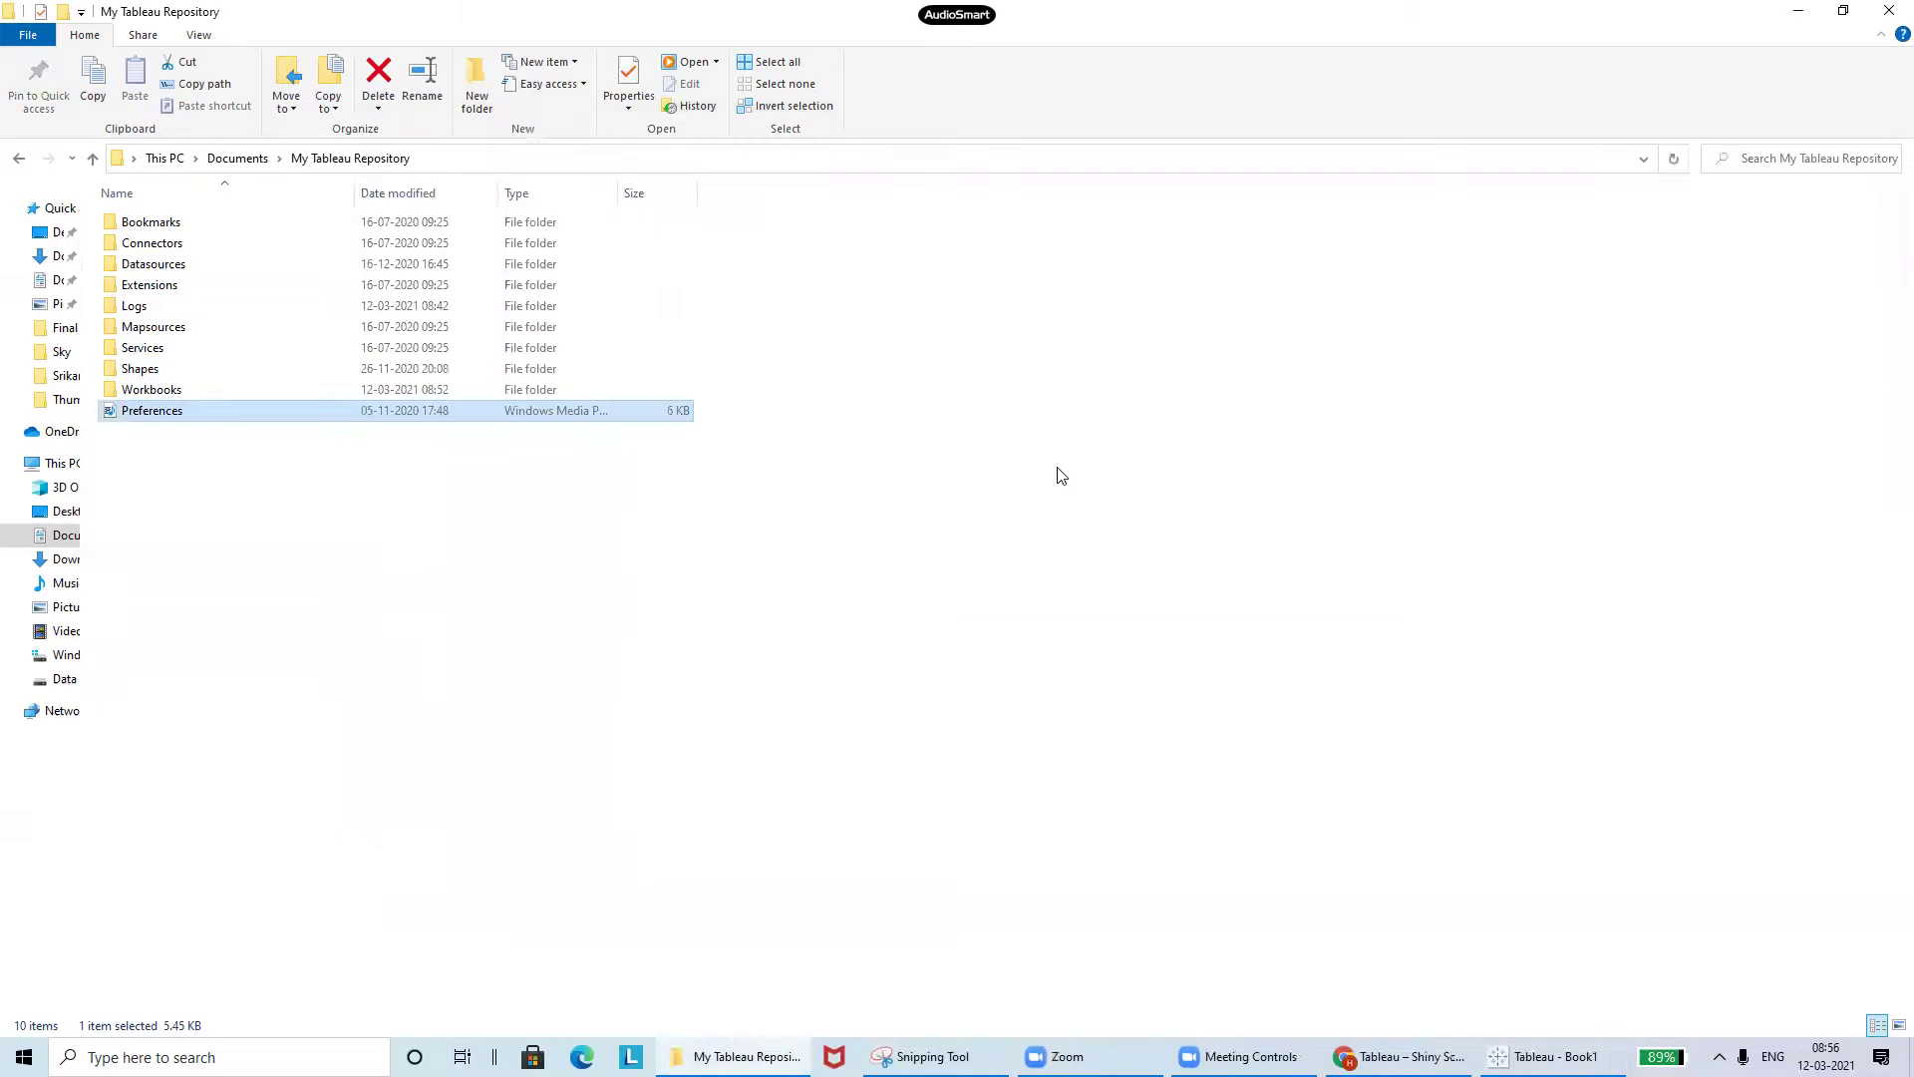
- Switch back to Tableau Desktop and view the available file commands without choosing one
left_click(612, 579)
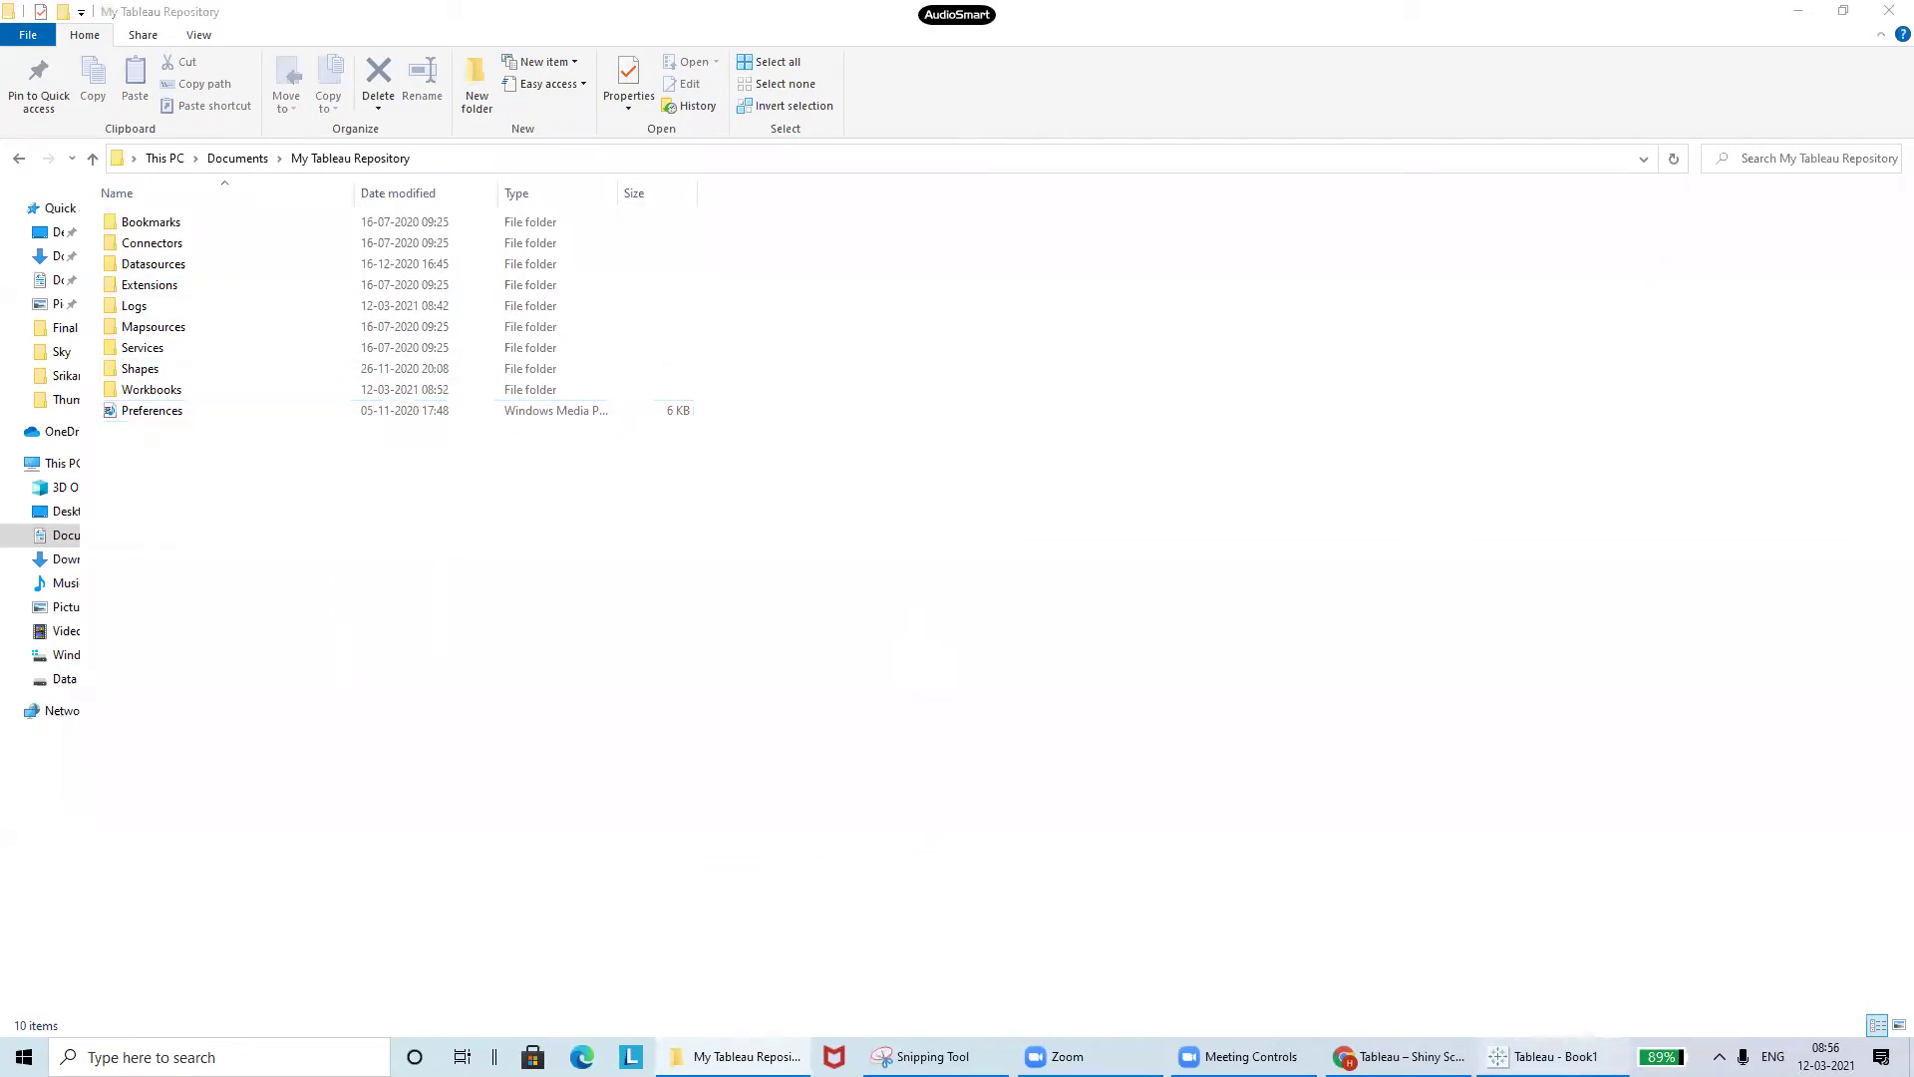
left_click(1546, 1056)
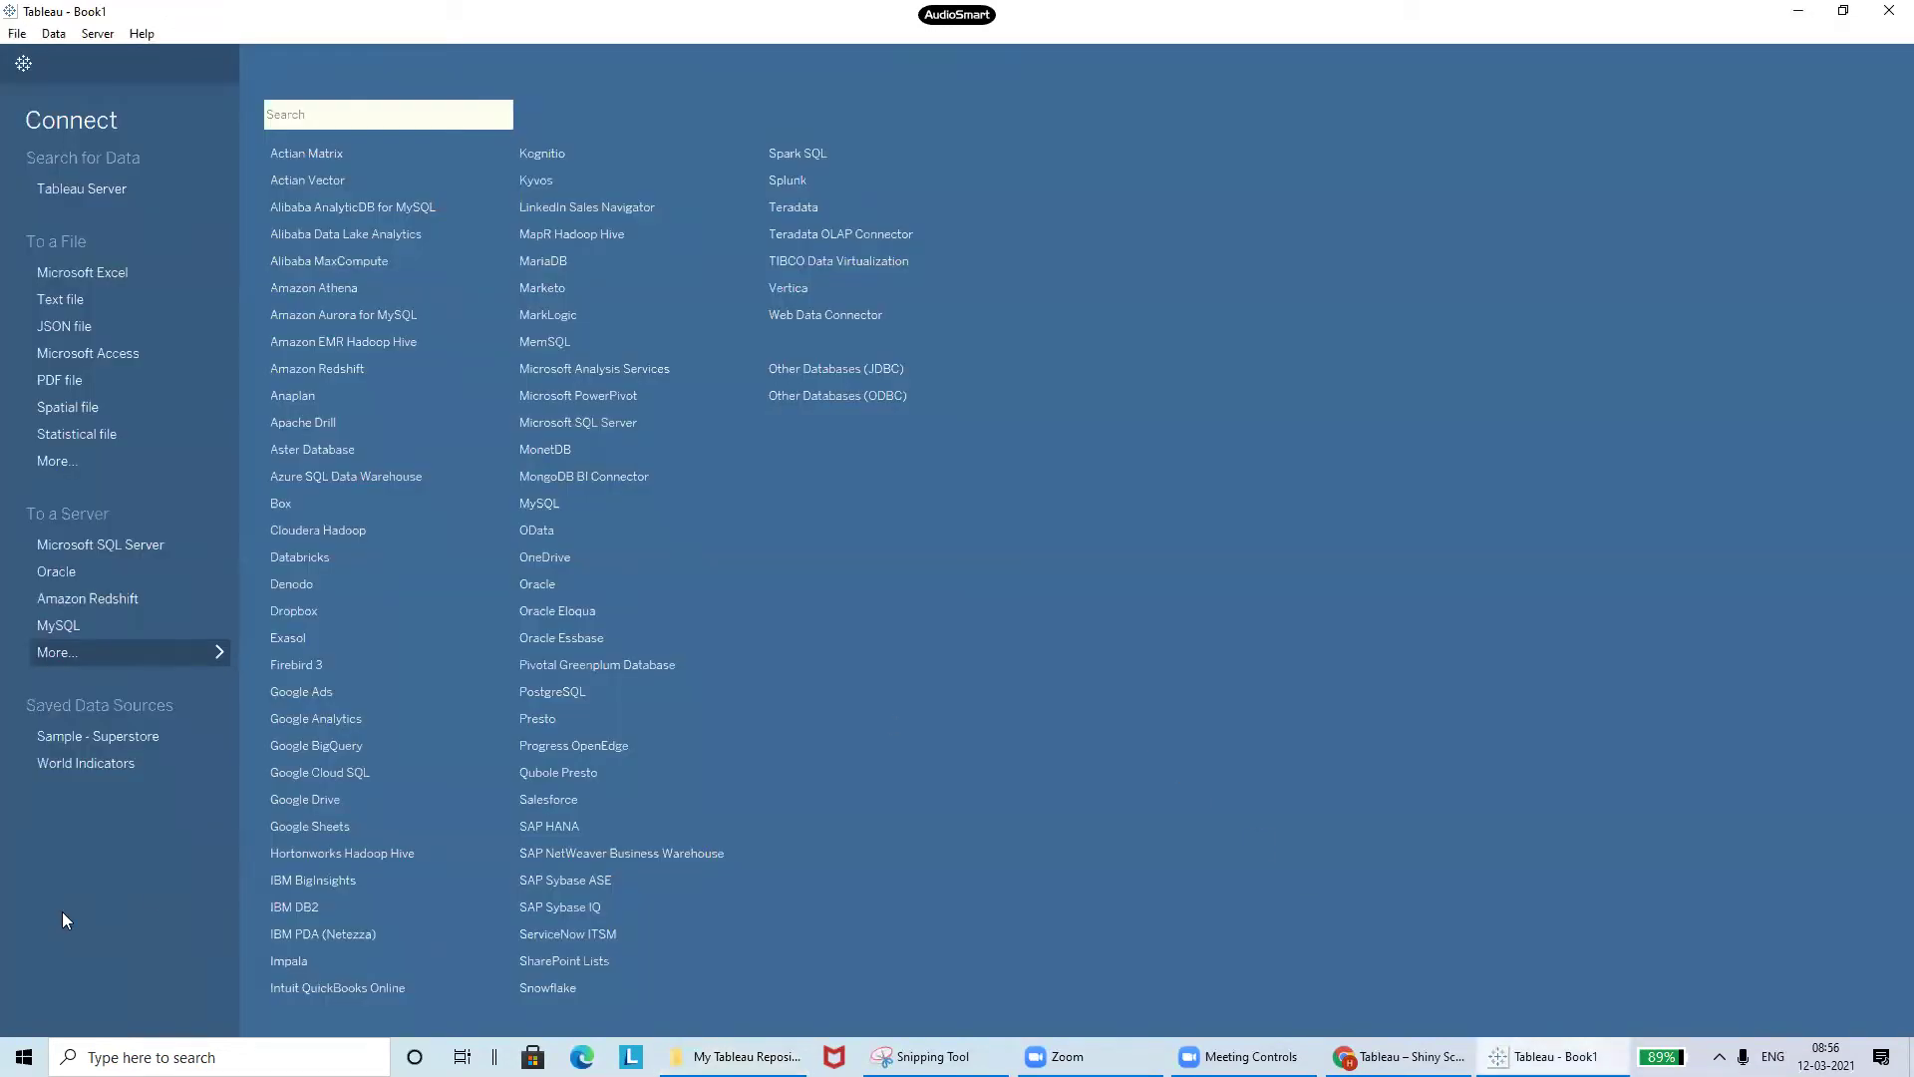
left_click(14, 36)
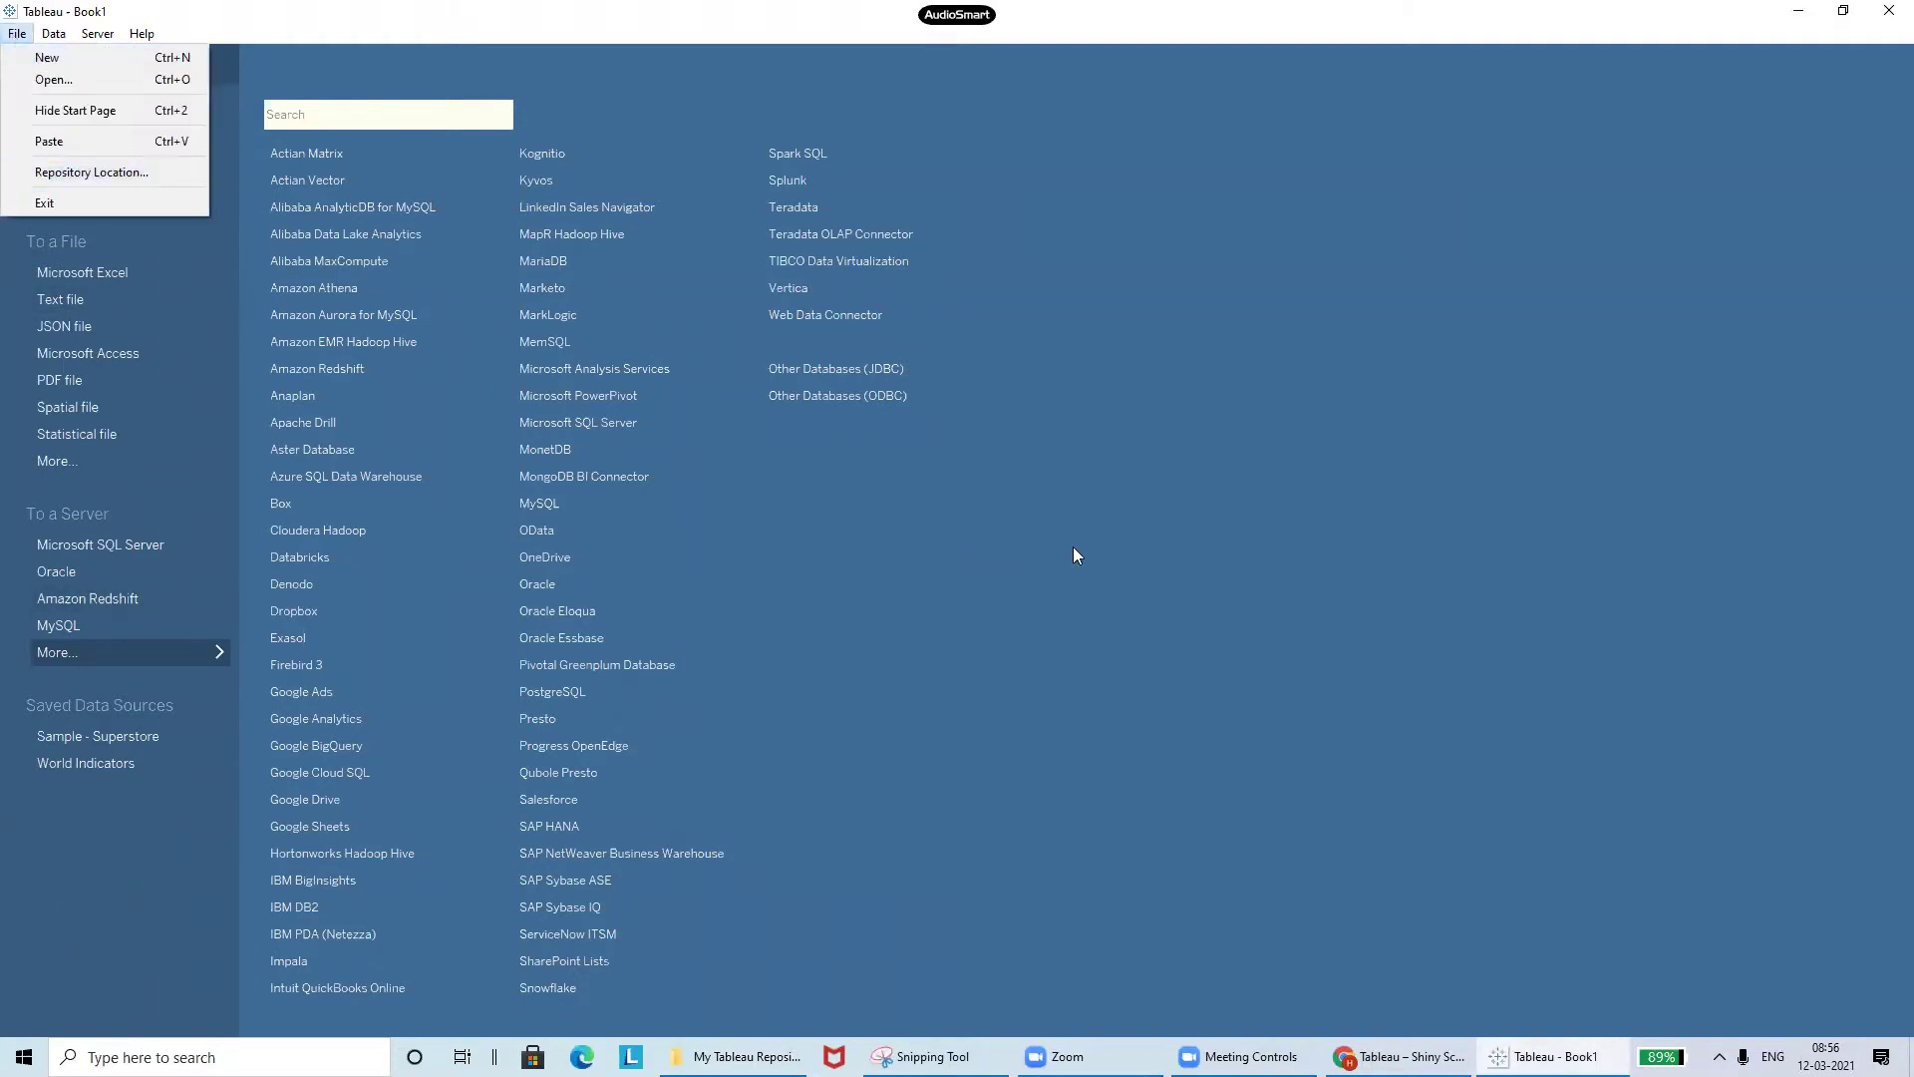
left_click(434, 251)
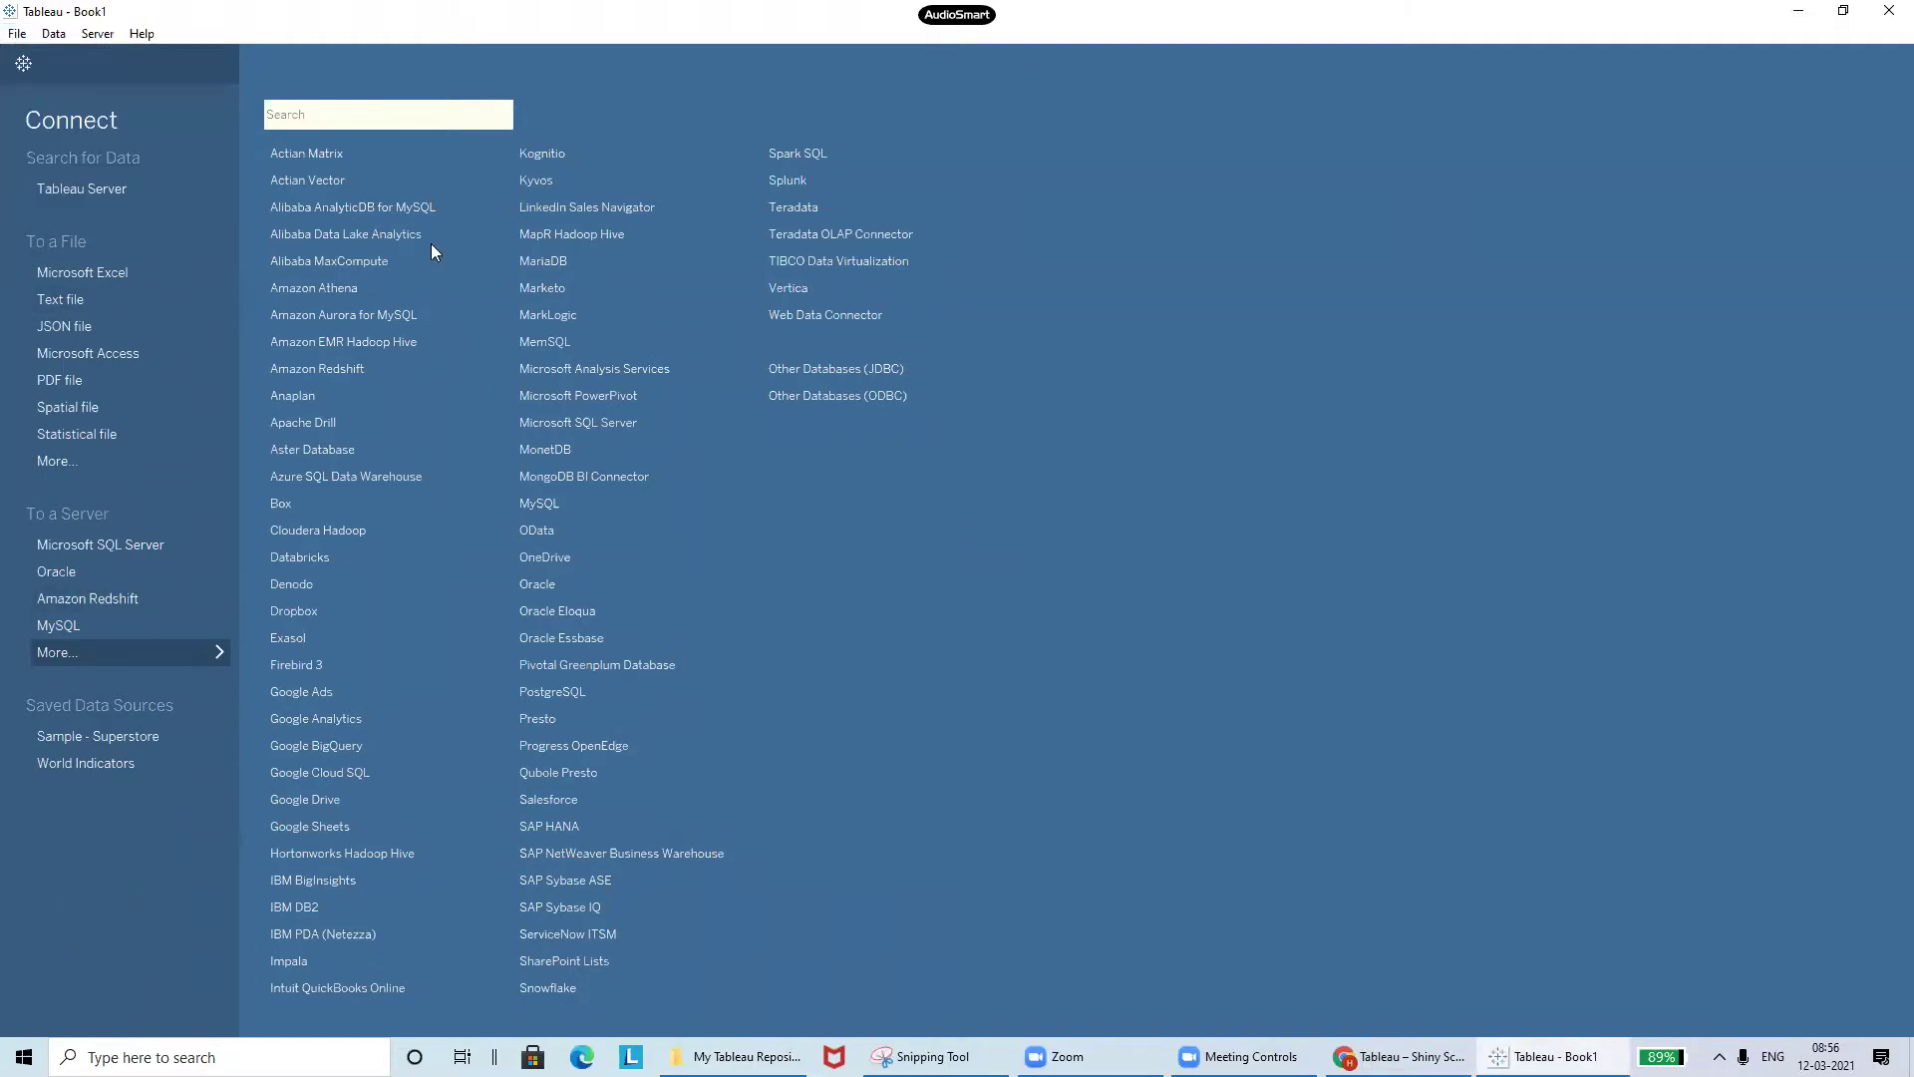
- Connect to the Sample - Superstore Excel workbook in the repository's Datasources folder
left_click(106, 273)
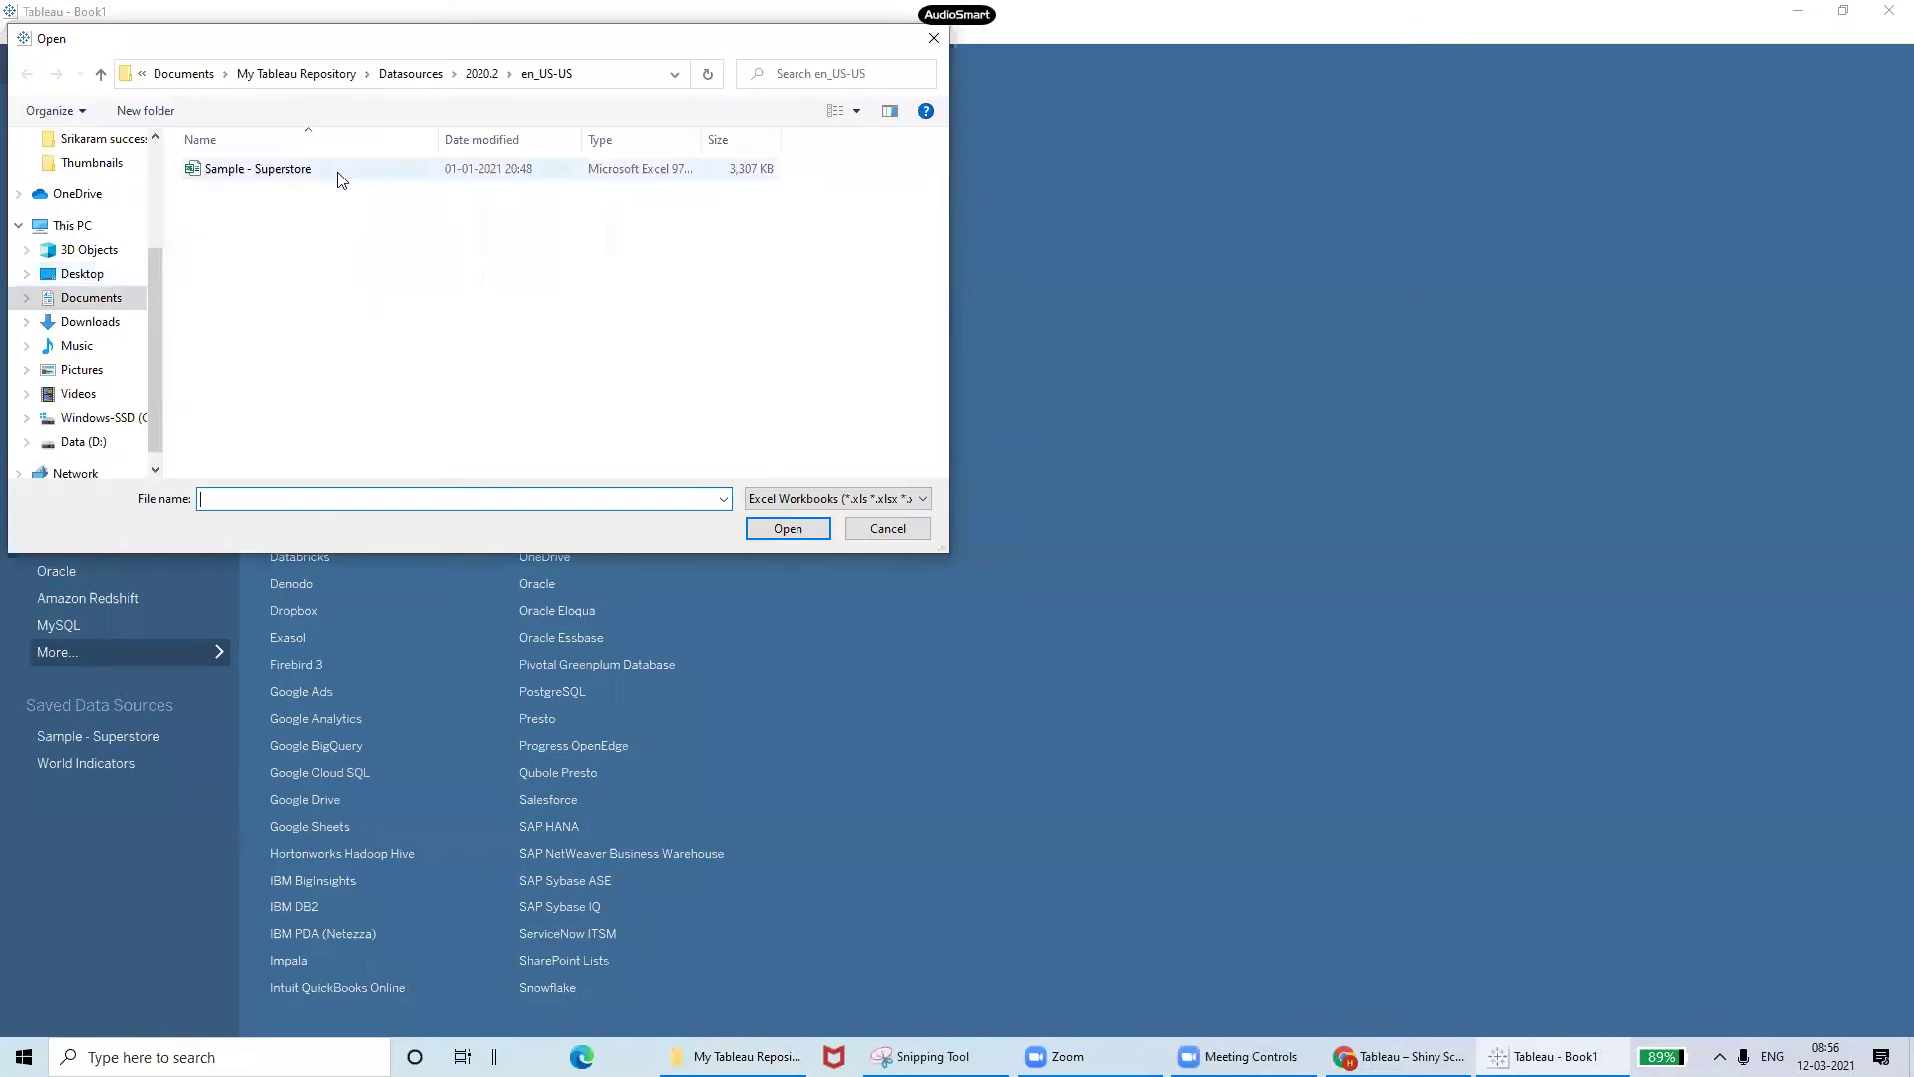
left_click(337, 175)
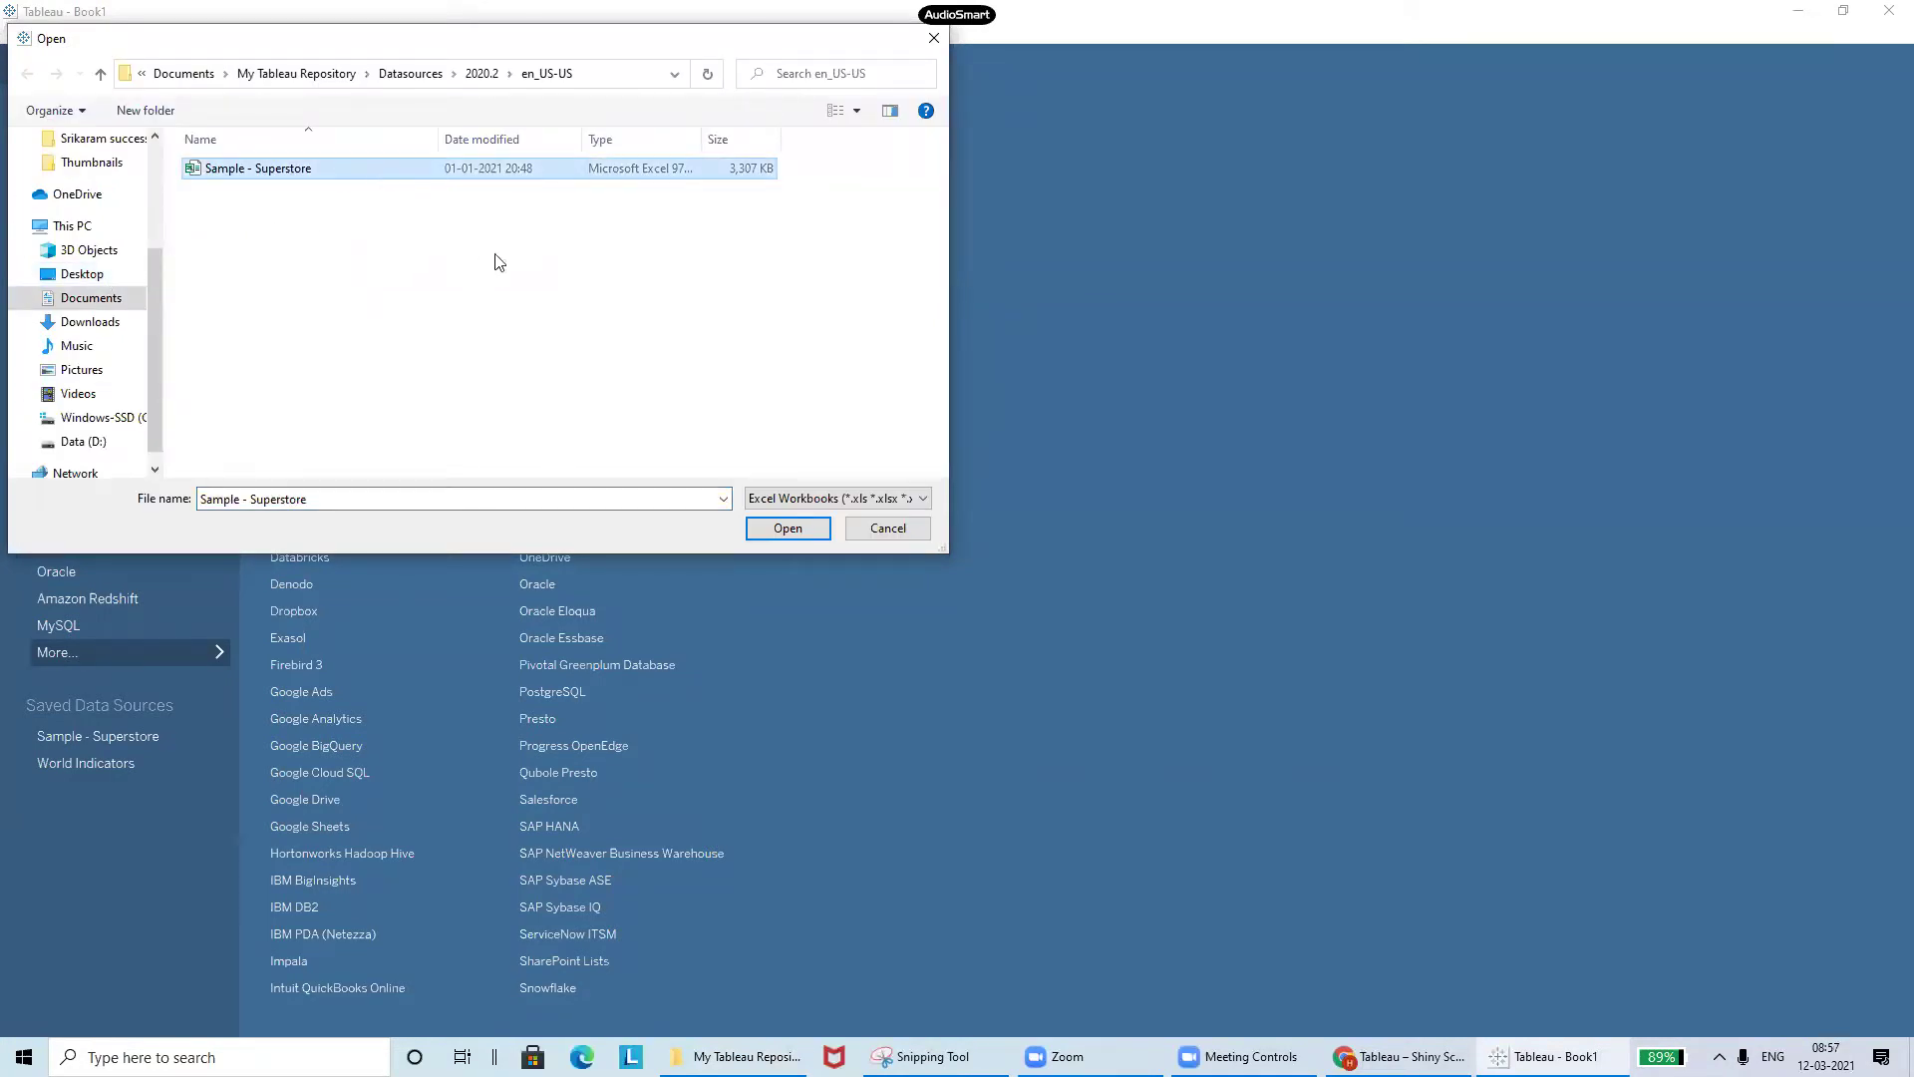
left_click(774, 534)
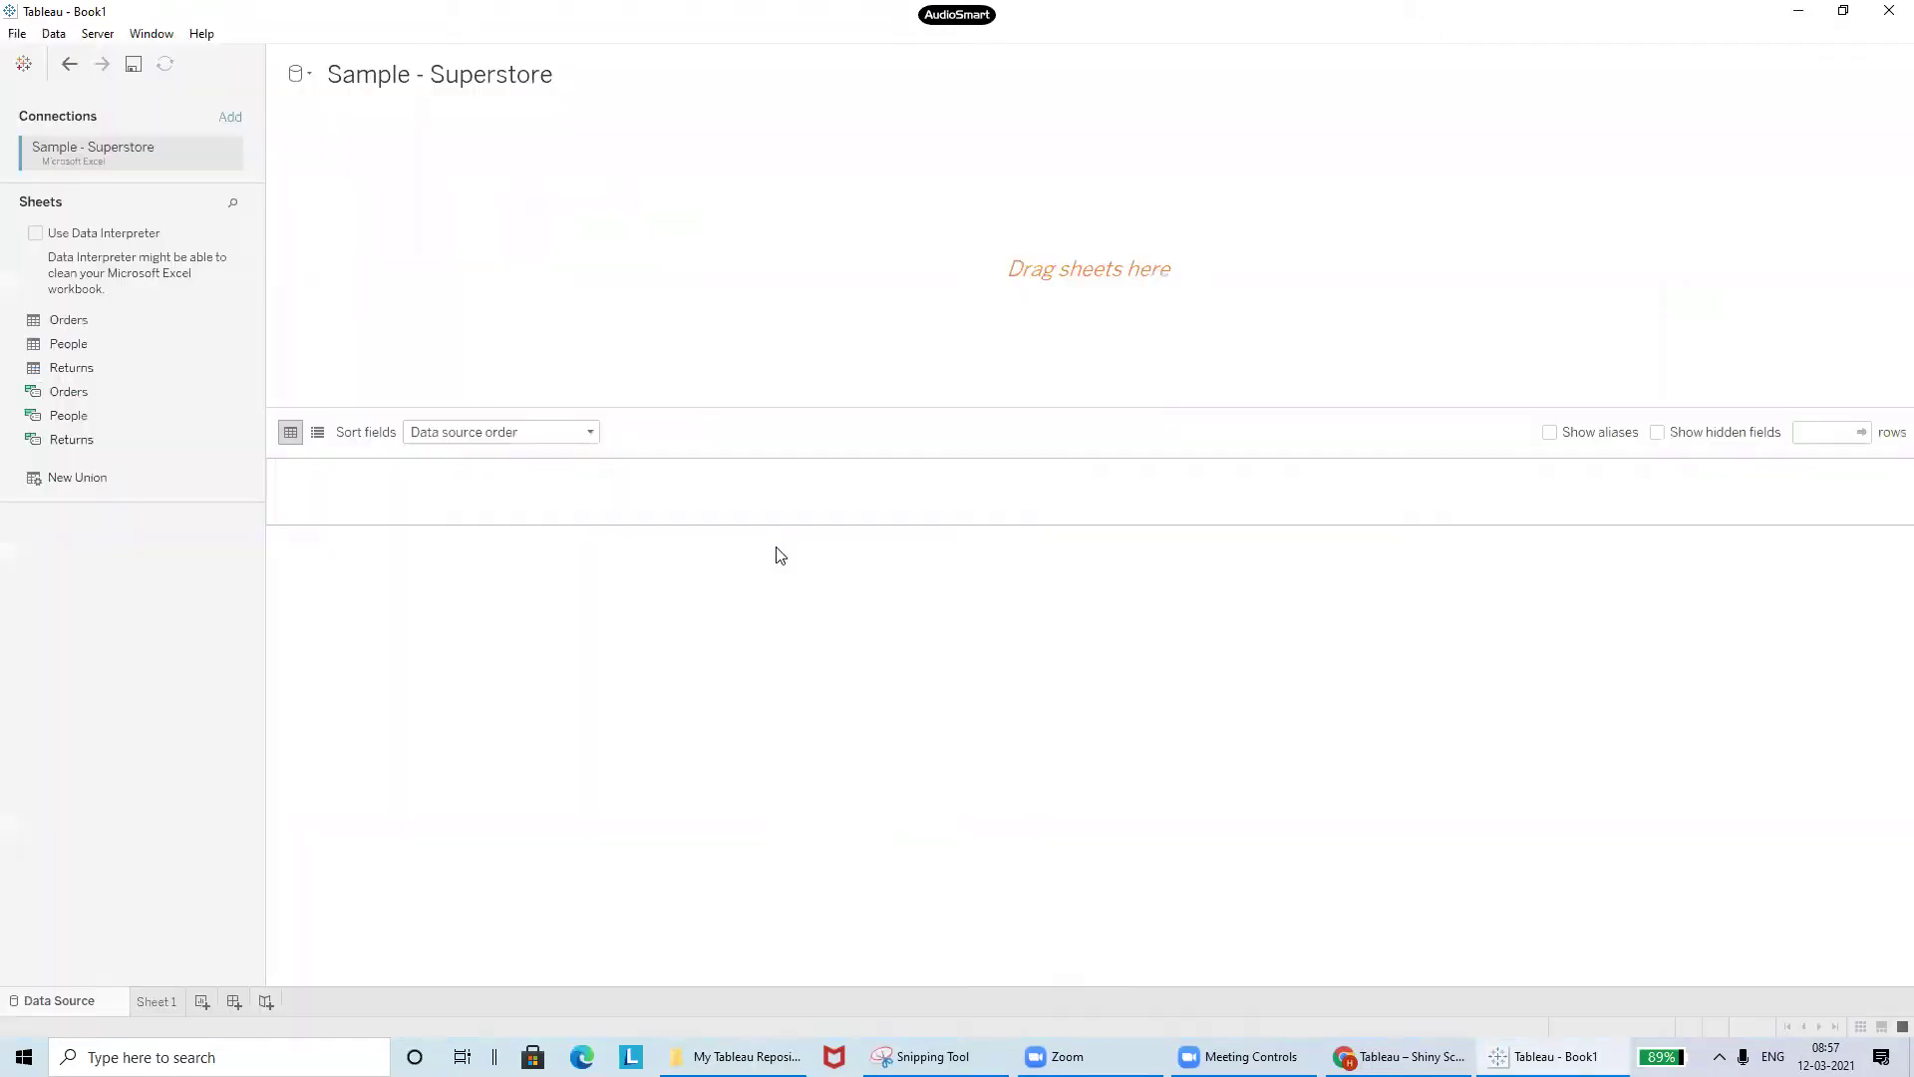
- Switch to File Explorer and open the Sample - Superstore Excel worksheet from Datasources, 2020.2, en_US-US
key("alt+Tab")
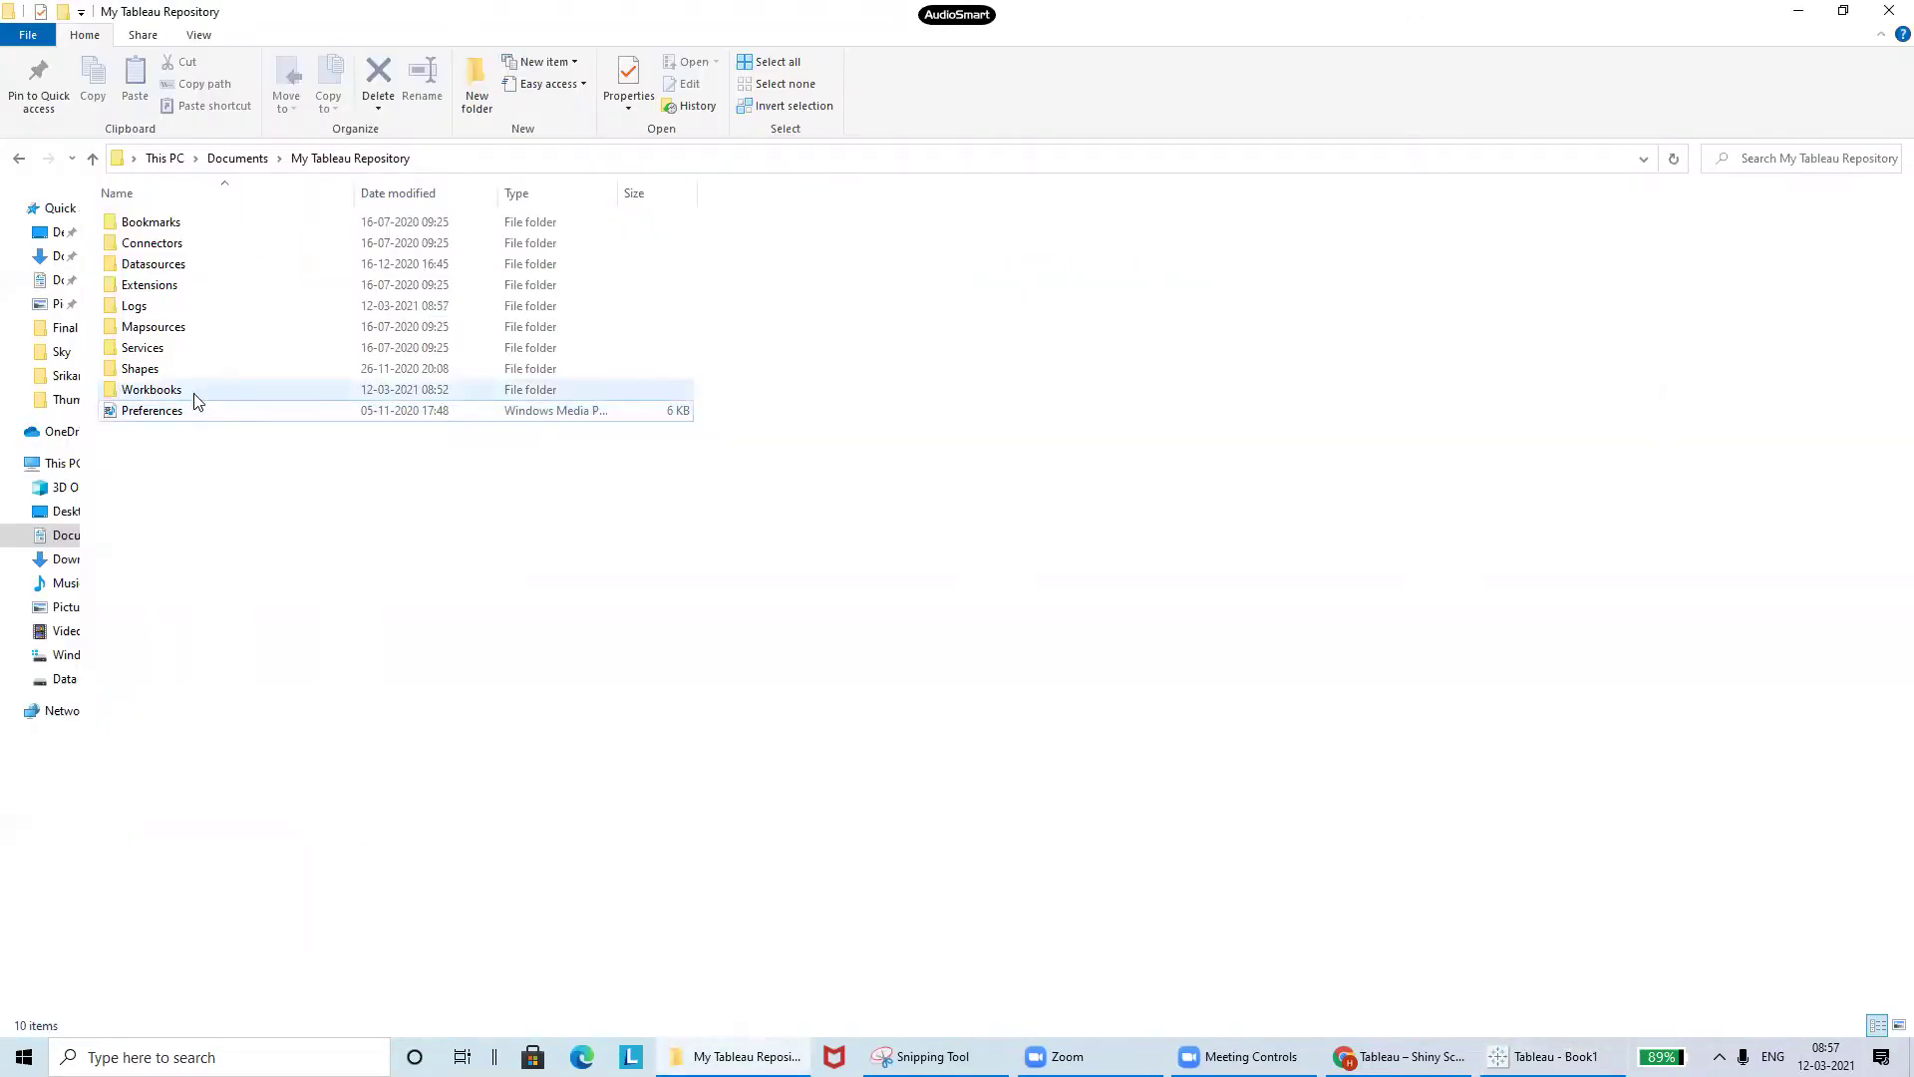
double_click(239, 266)
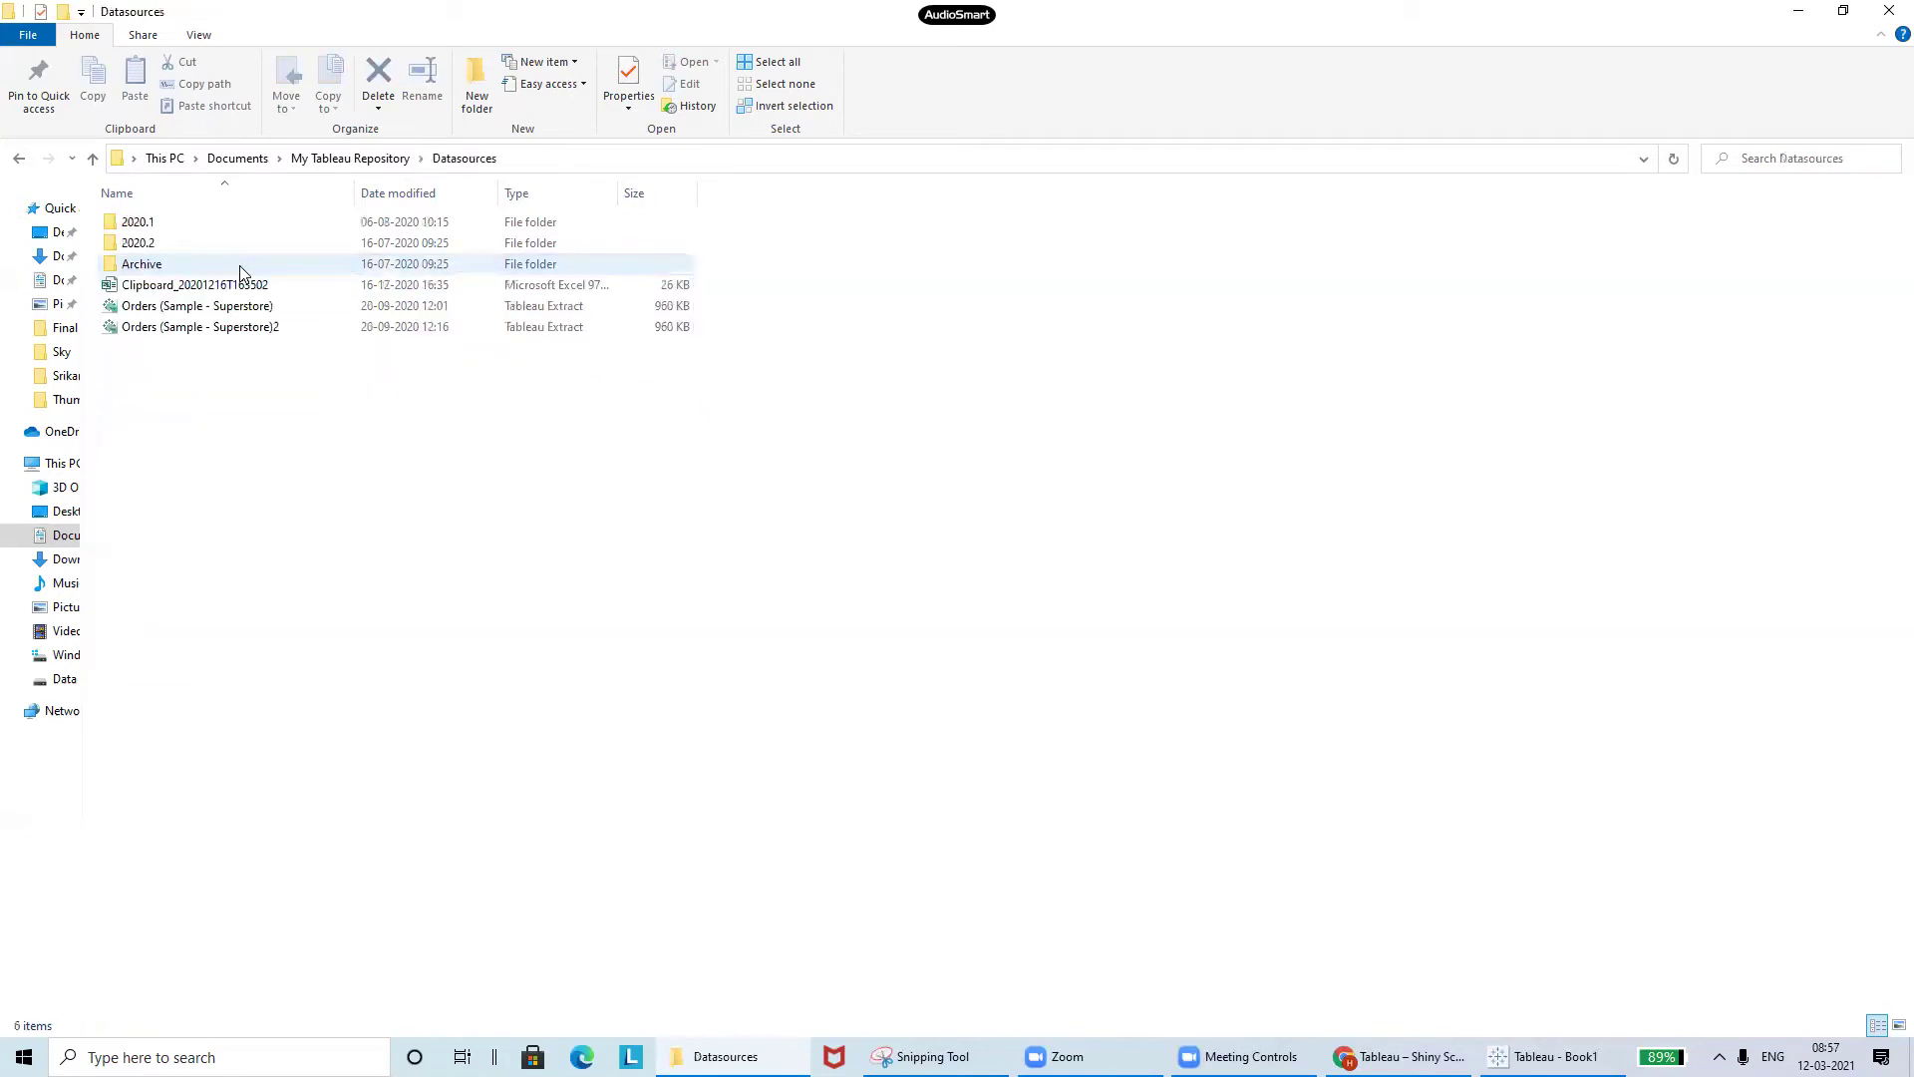
double_click(217, 246)
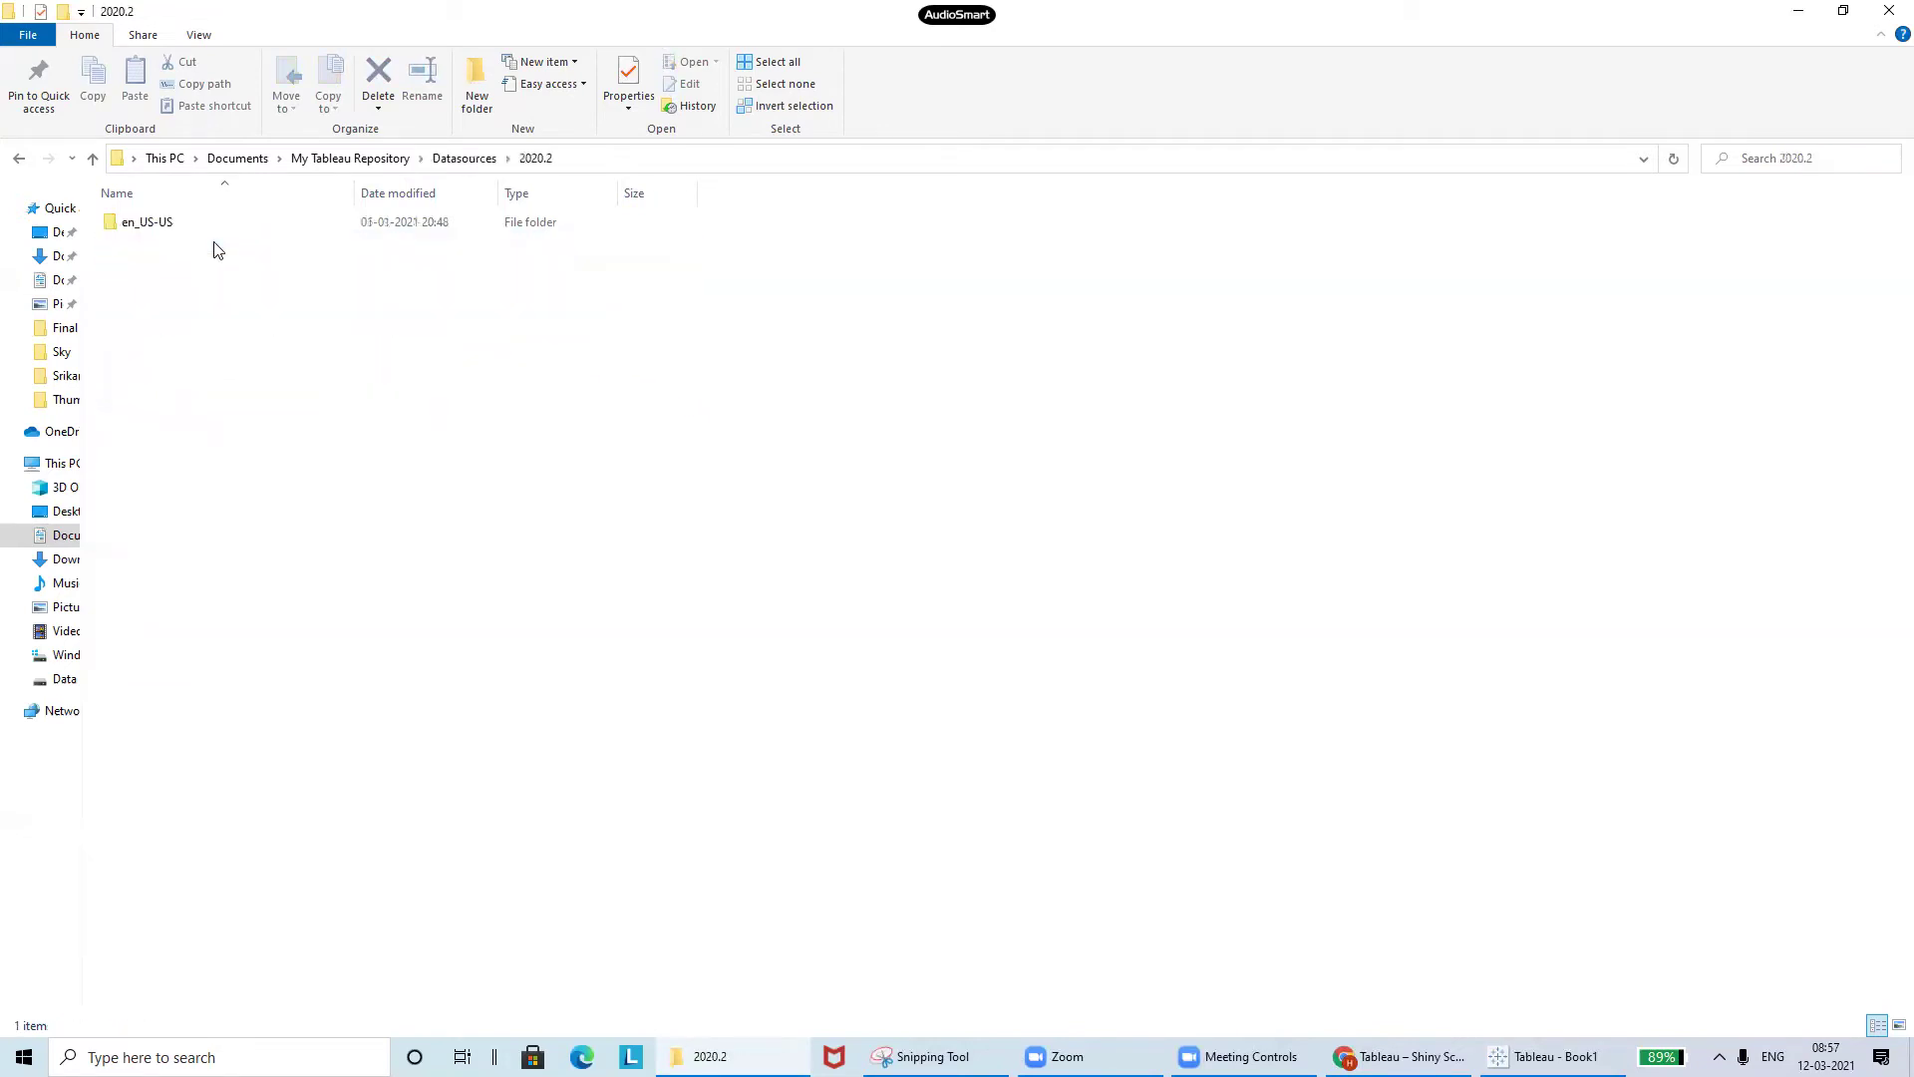
double_click(222, 227)
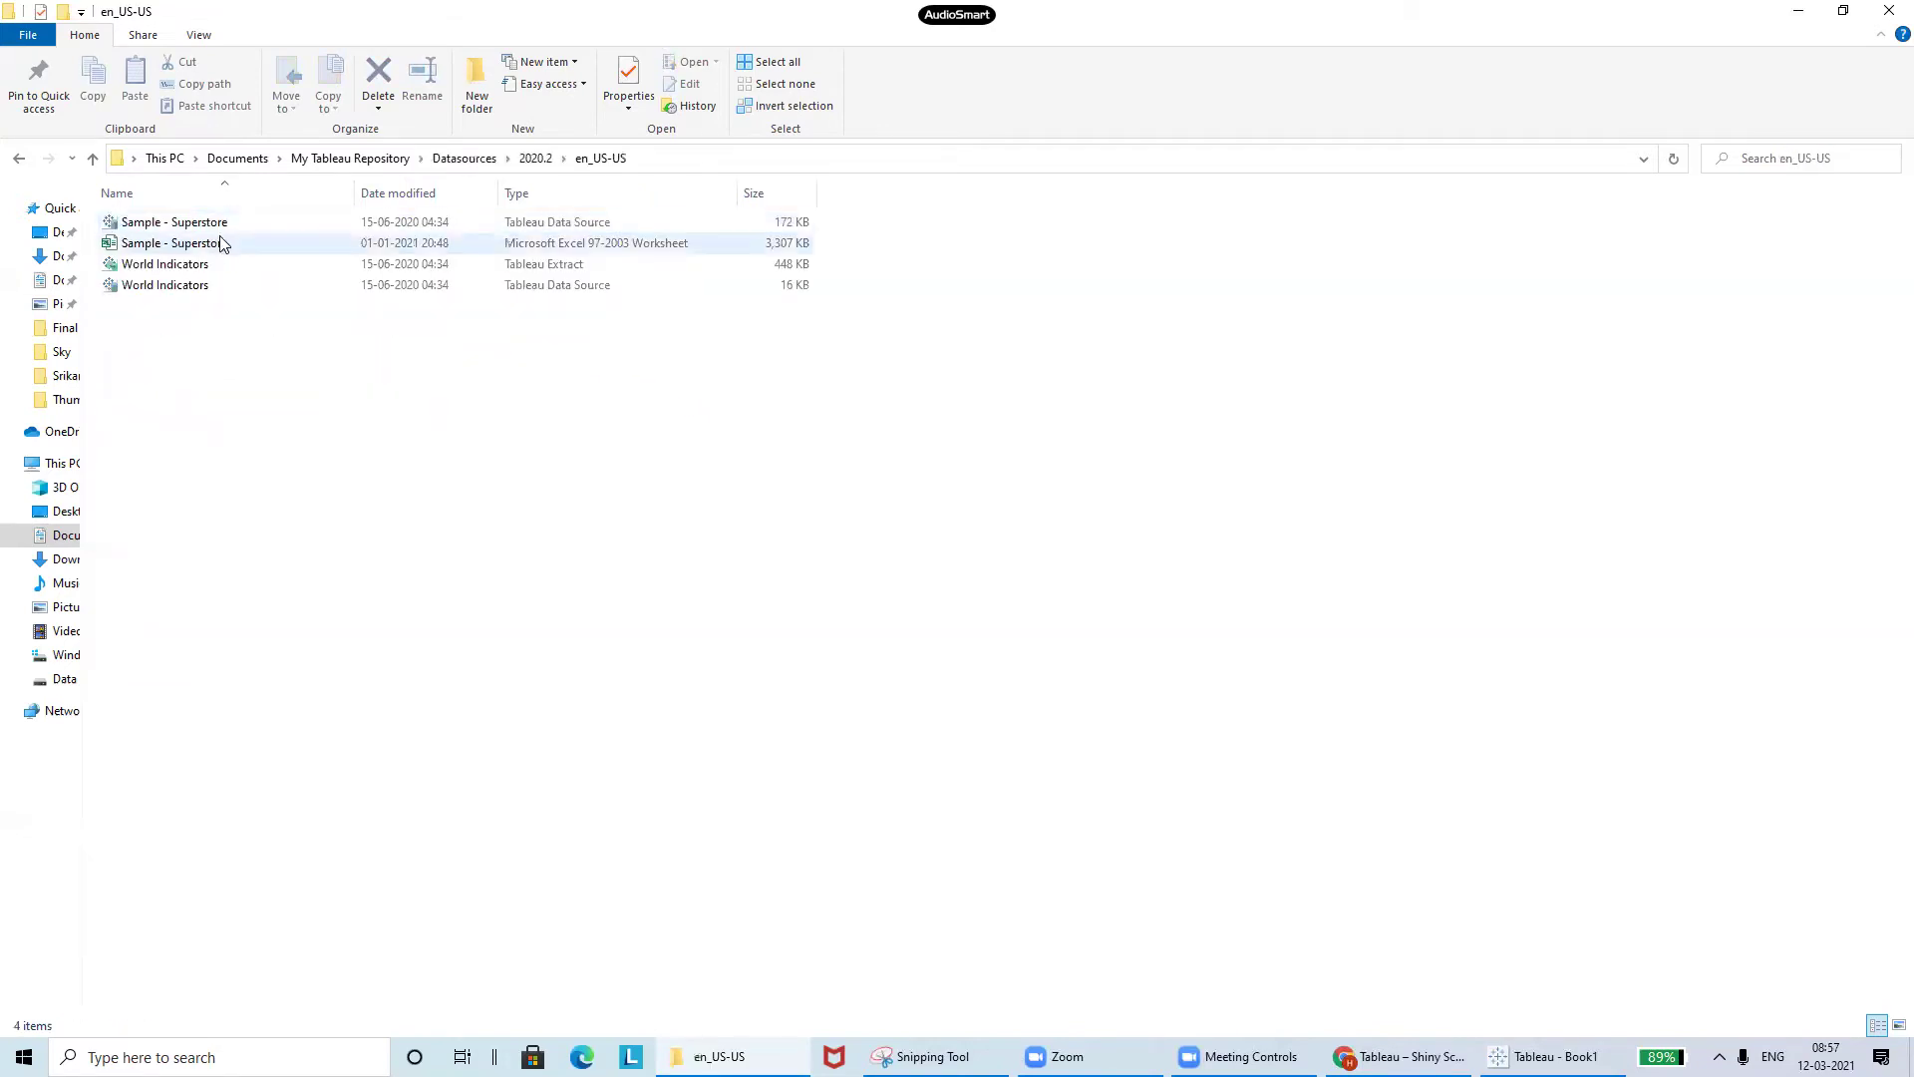
double_click(218, 245)
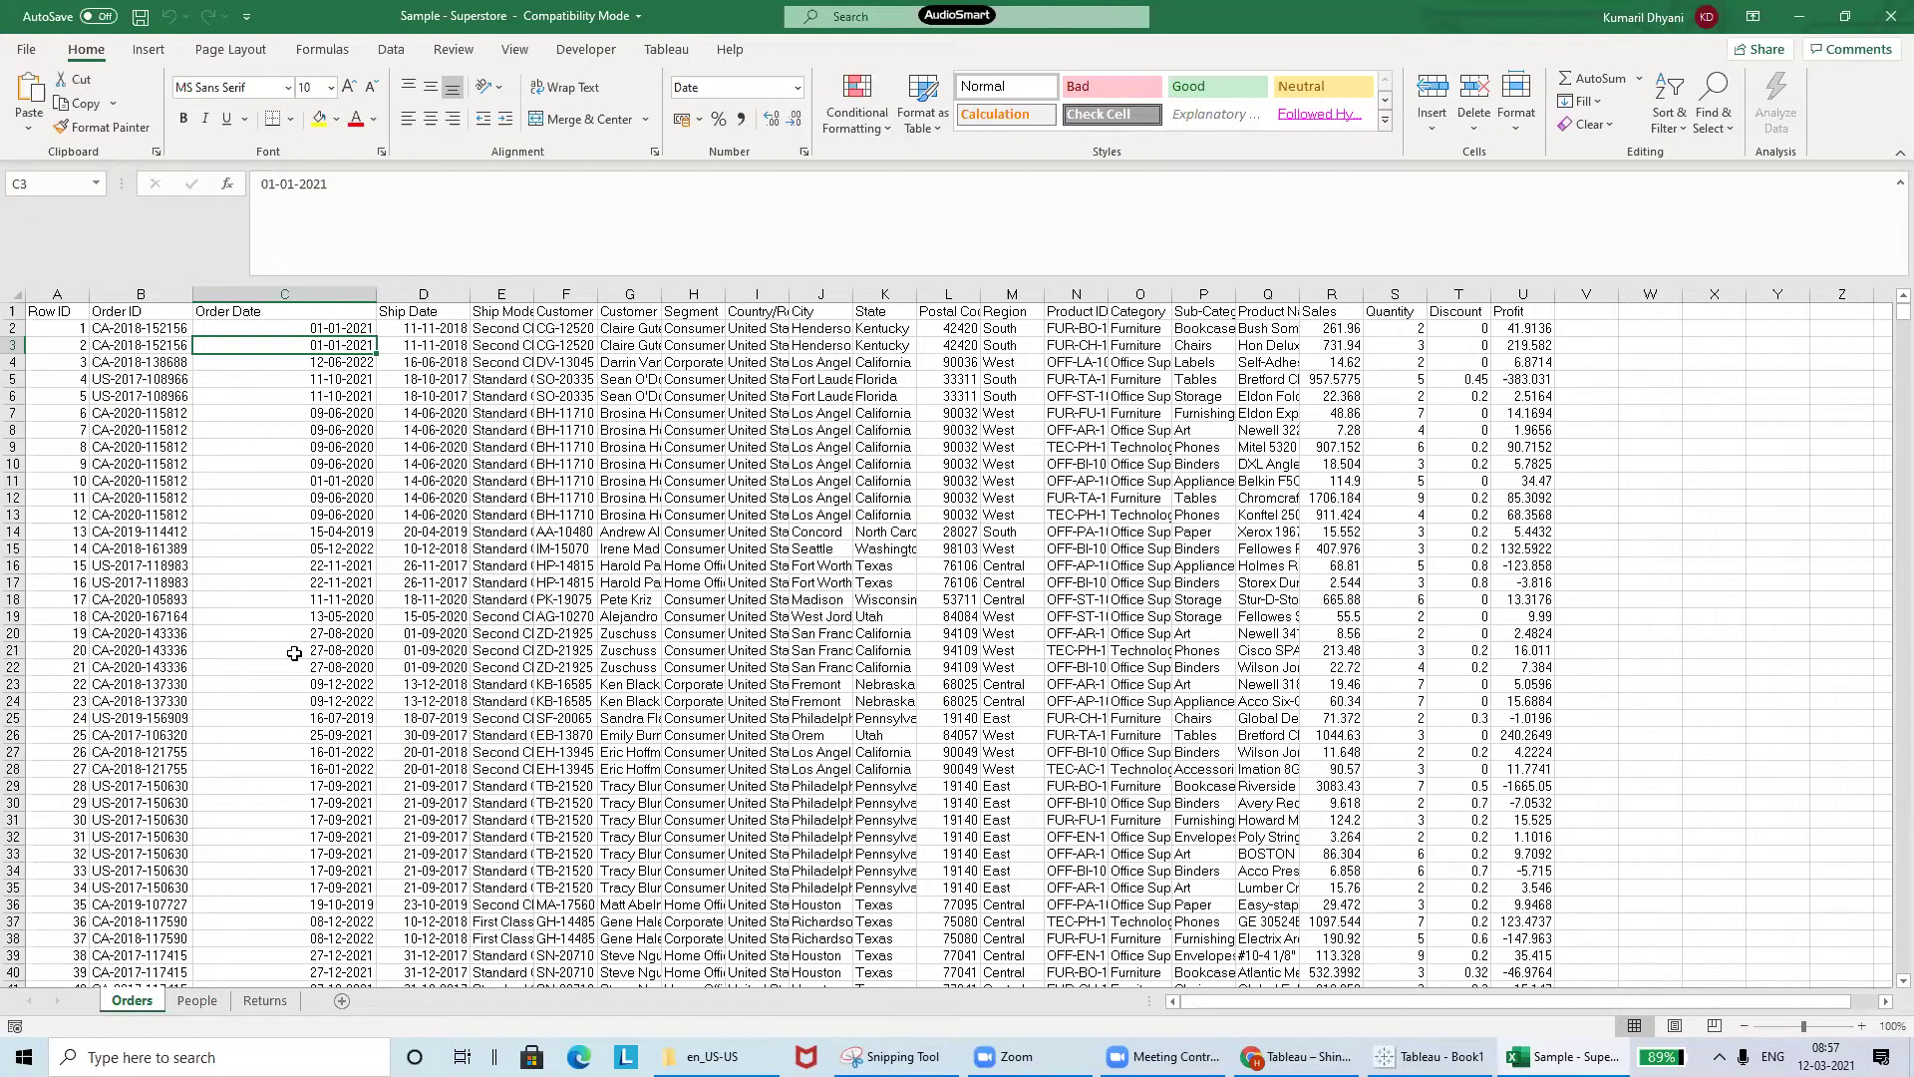
- Look through the People and Returns sheets of the workbook and return to the Orders sheet
left_click(199, 1002)
left_click(269, 1005)
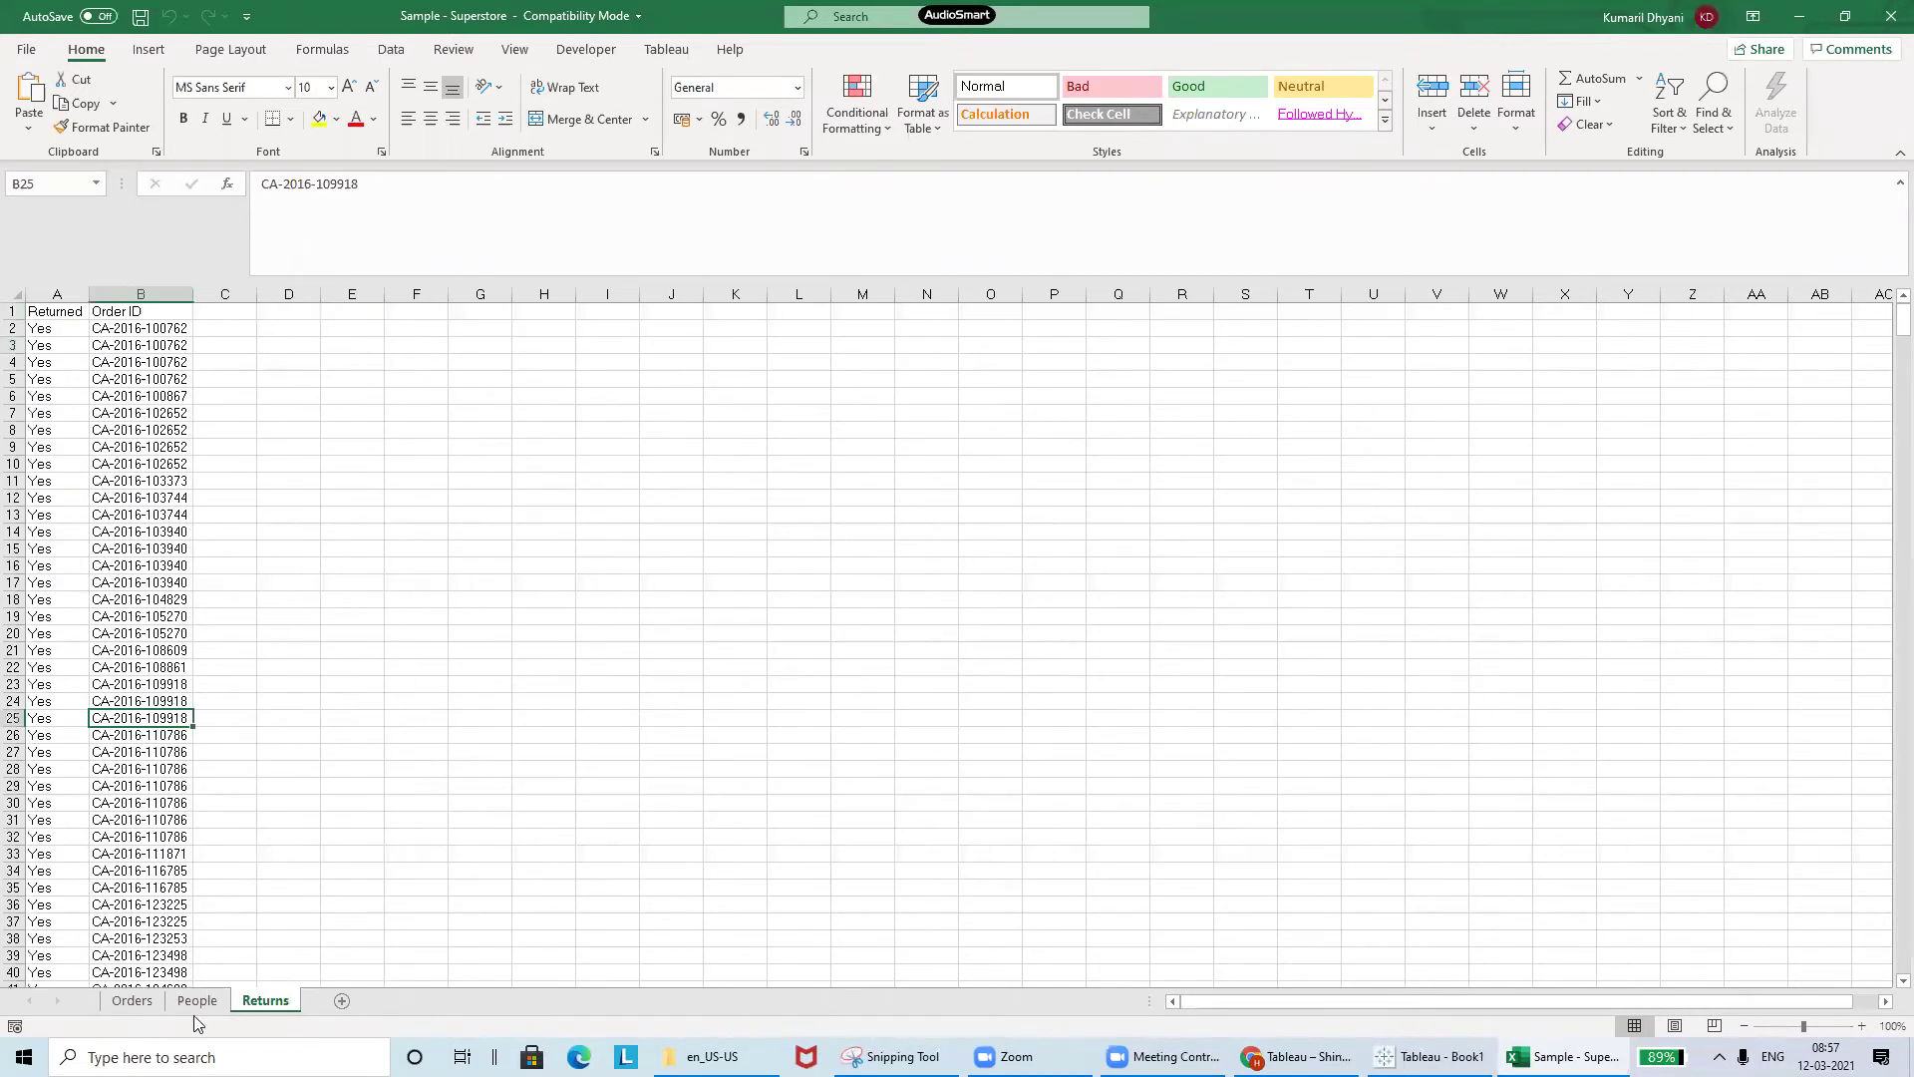
left_click(131, 1001)
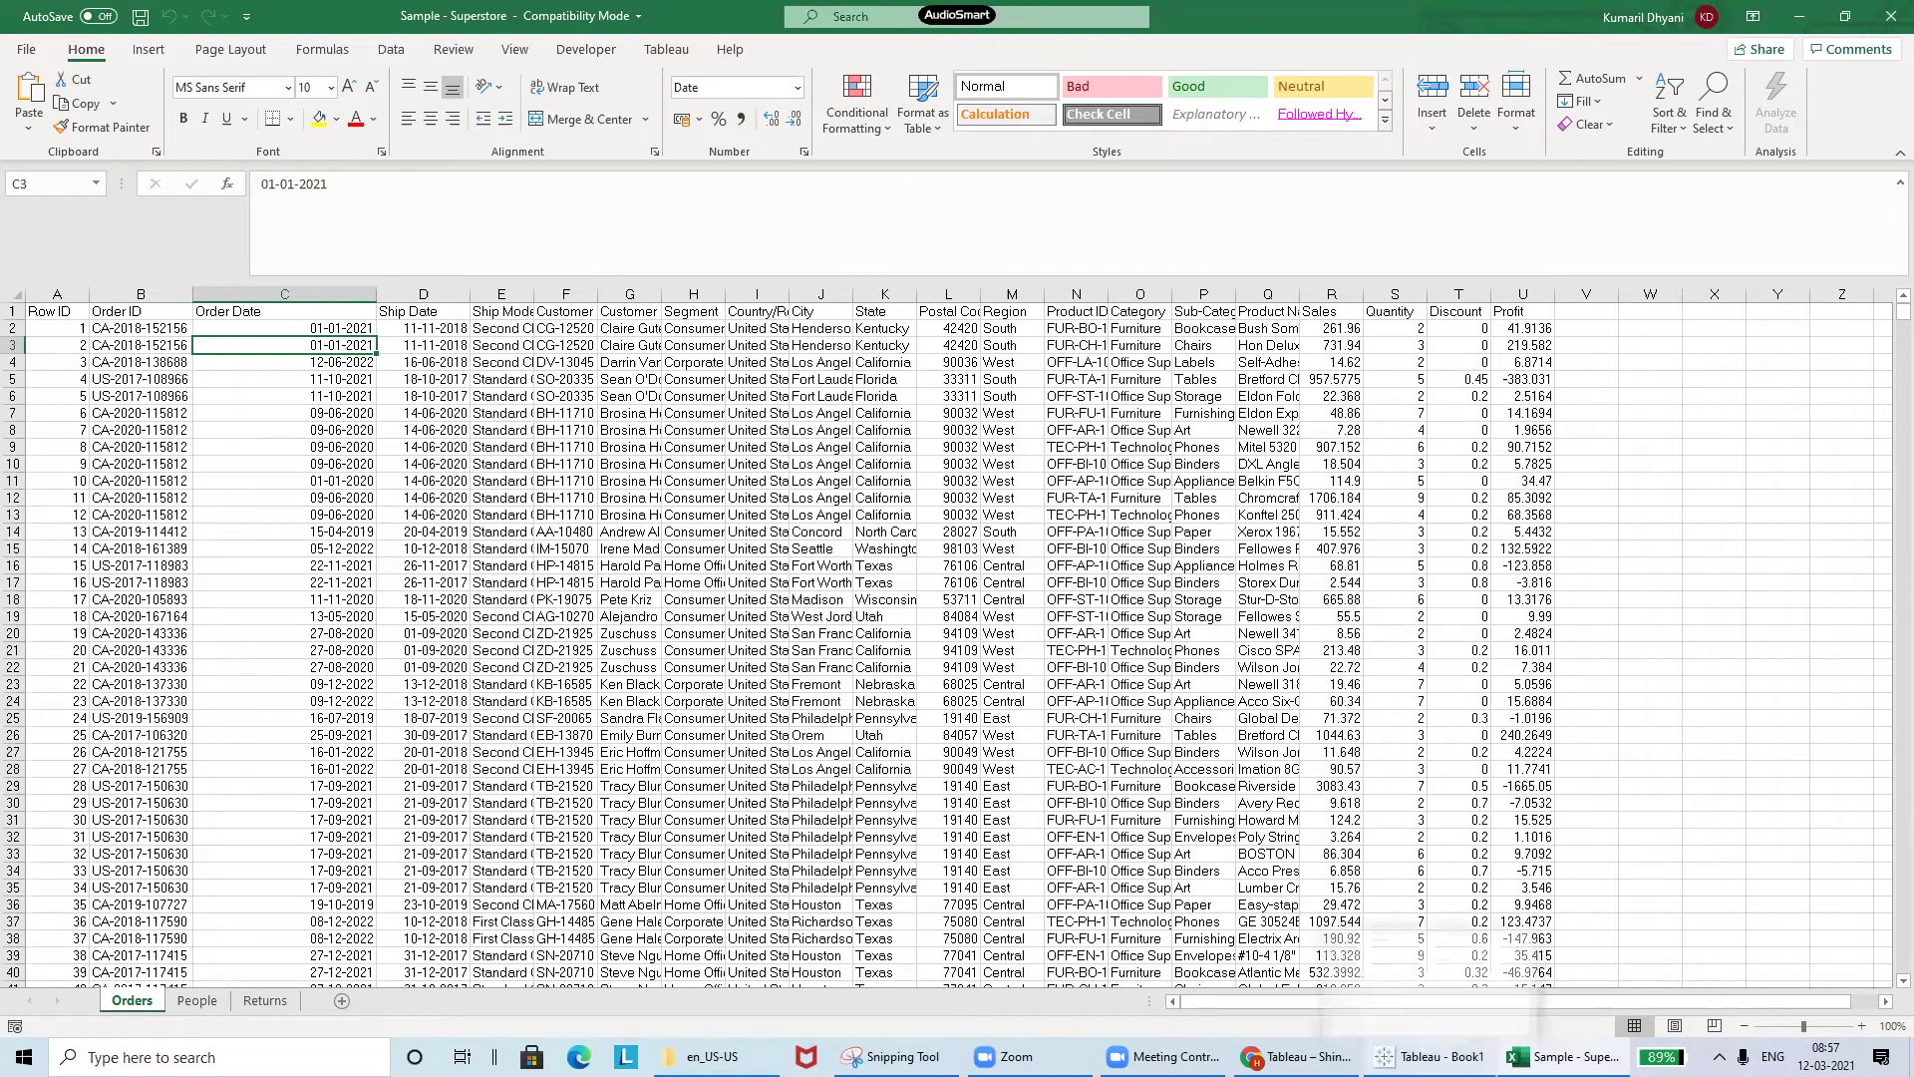
- Compare the sheets in Tableau's data source with the Excel workbook, and examine the Orders header row from Row ID to Profit
left_click(1436, 1055)
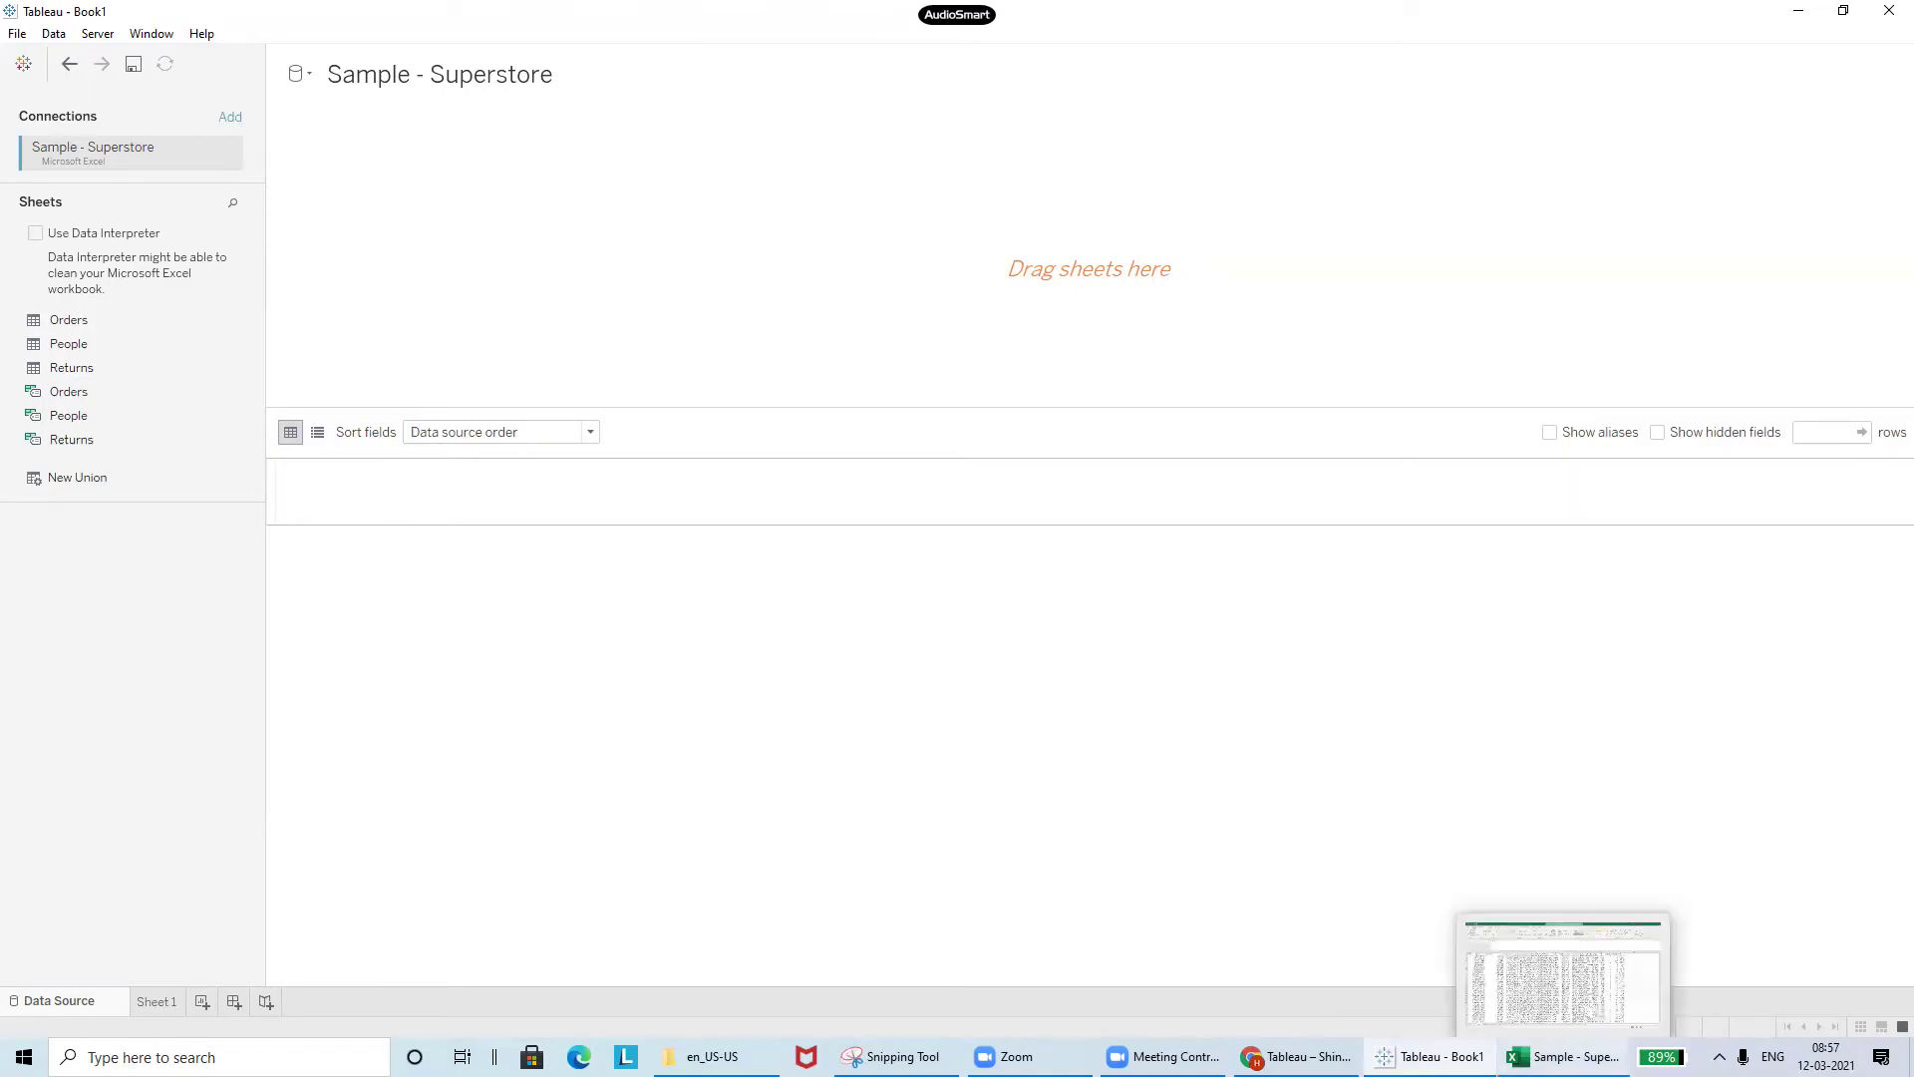
left_click(1565, 967)
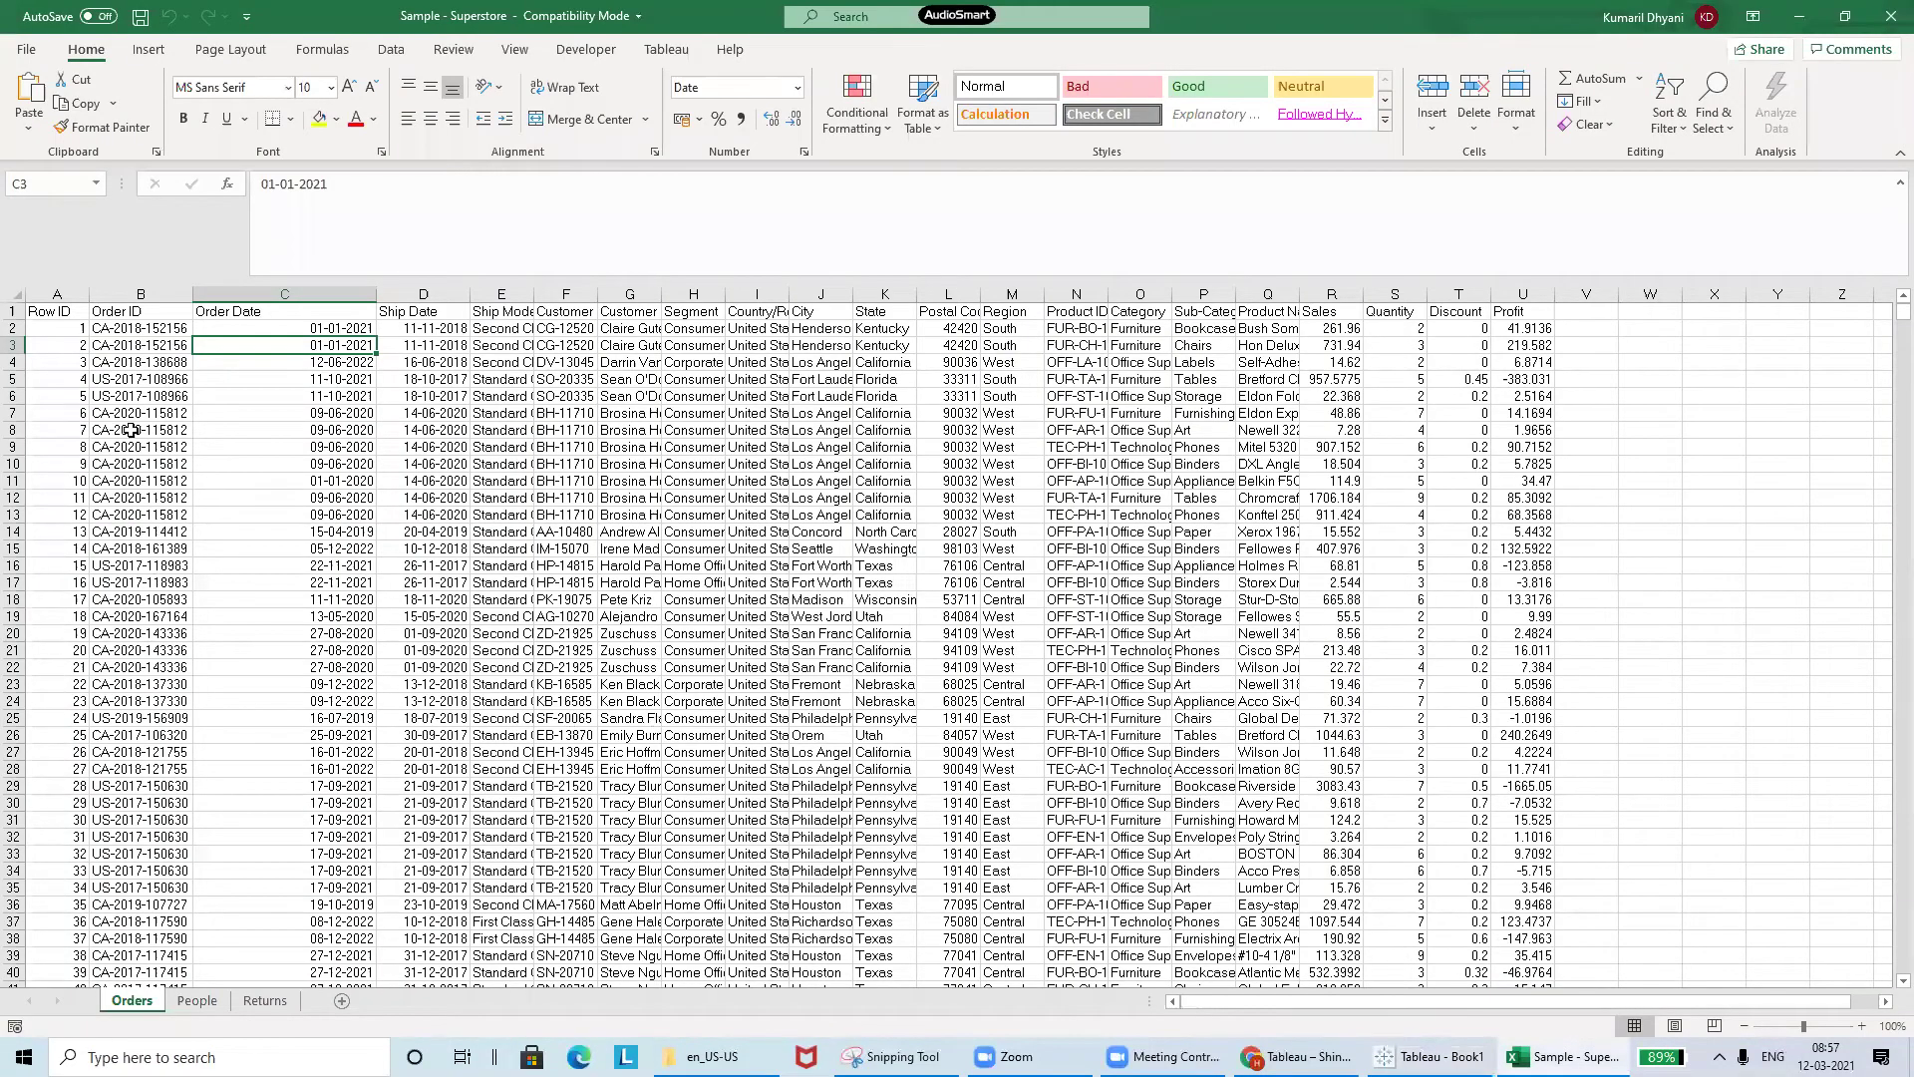
left_click_drag(55, 315, 1513, 317)
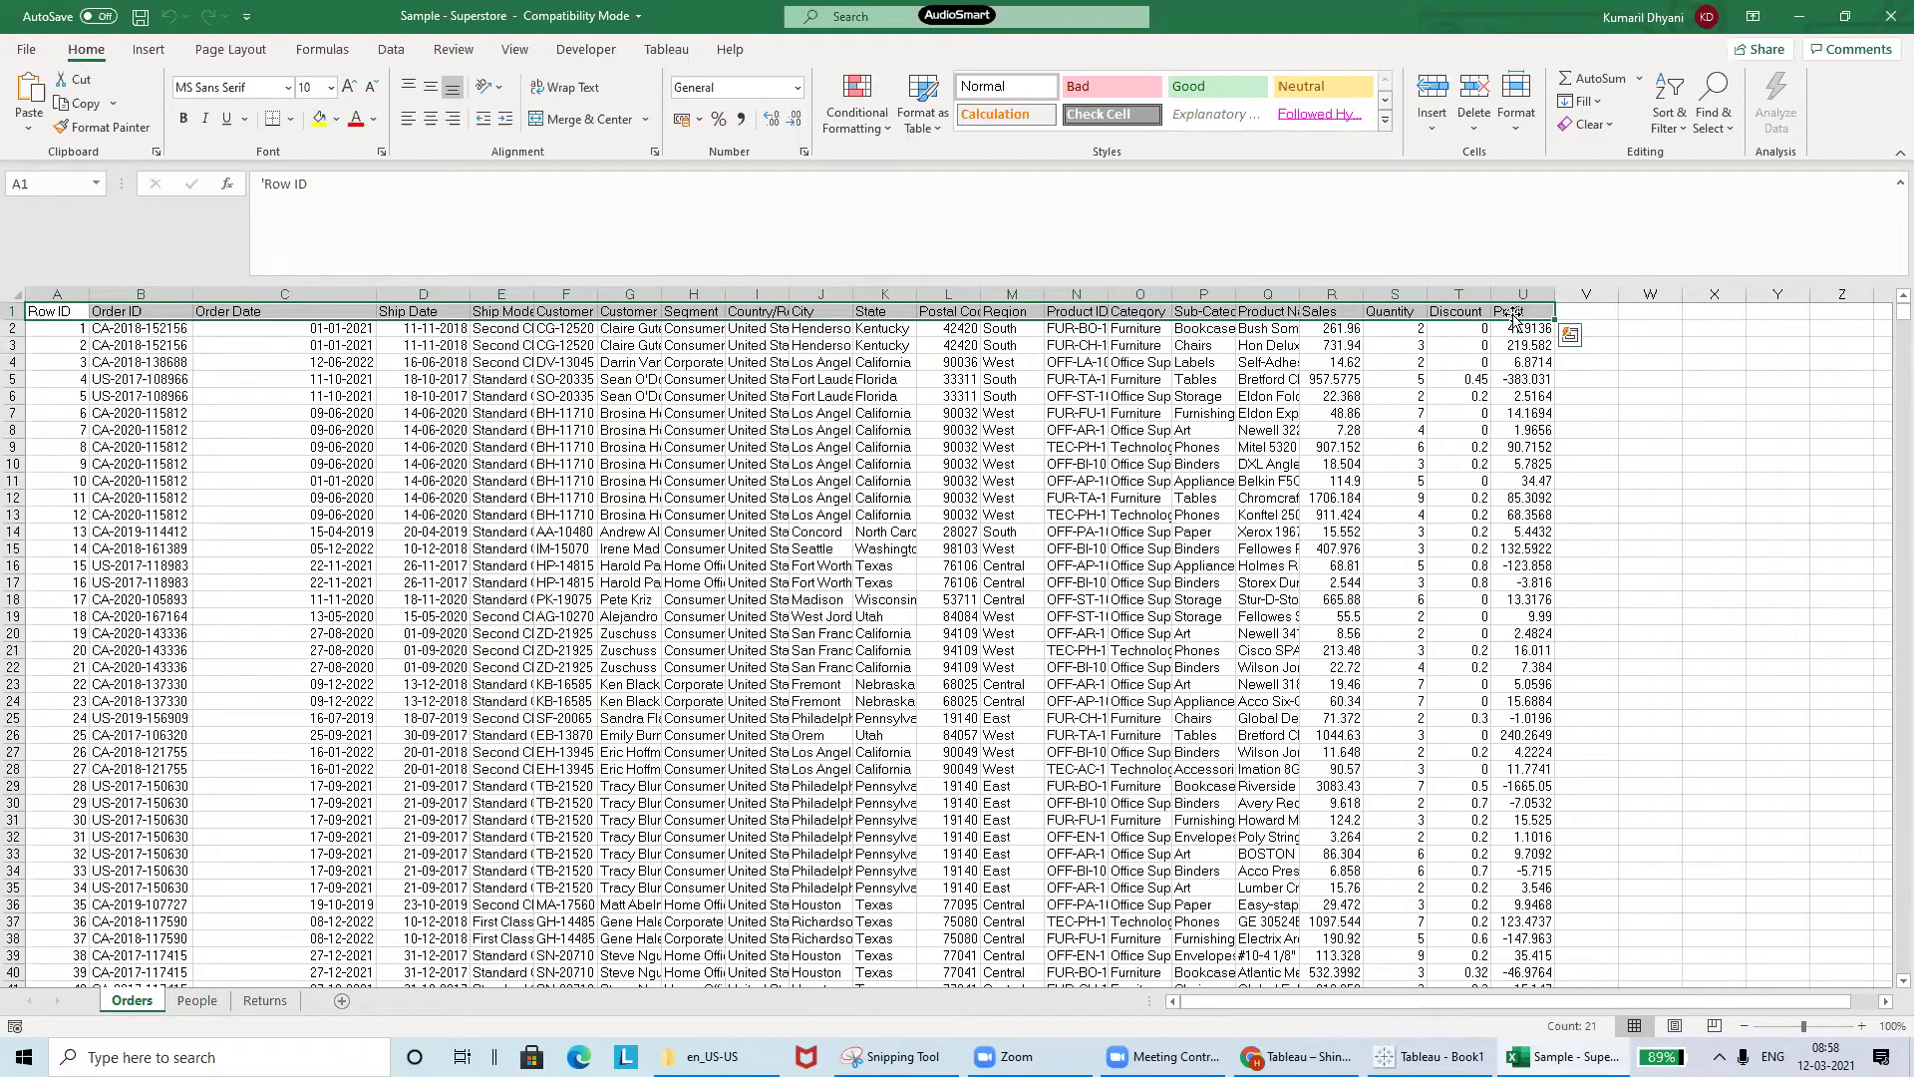
left_click(666, 378)
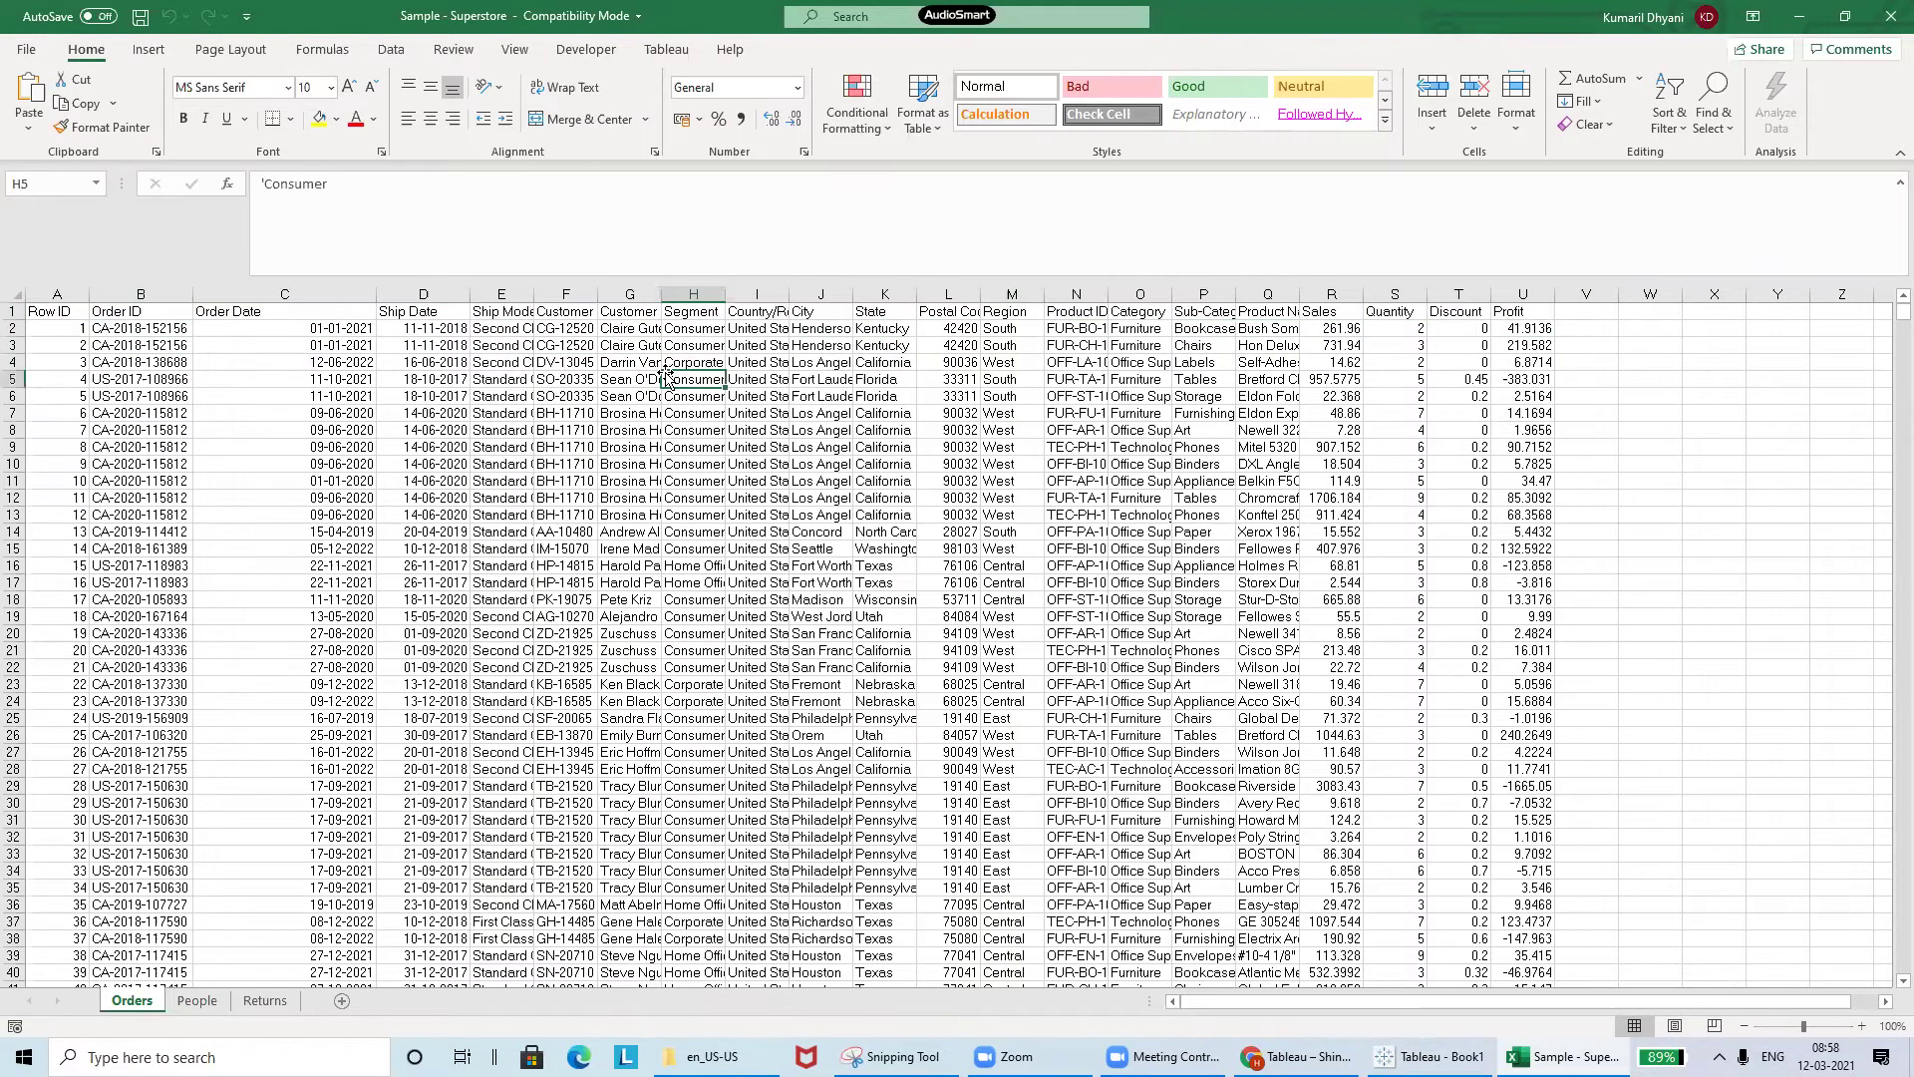
- Switch to Tableau, add the Orders sheet to the data source canvas, and review its columns through to Profit
left_click(1435, 1057)
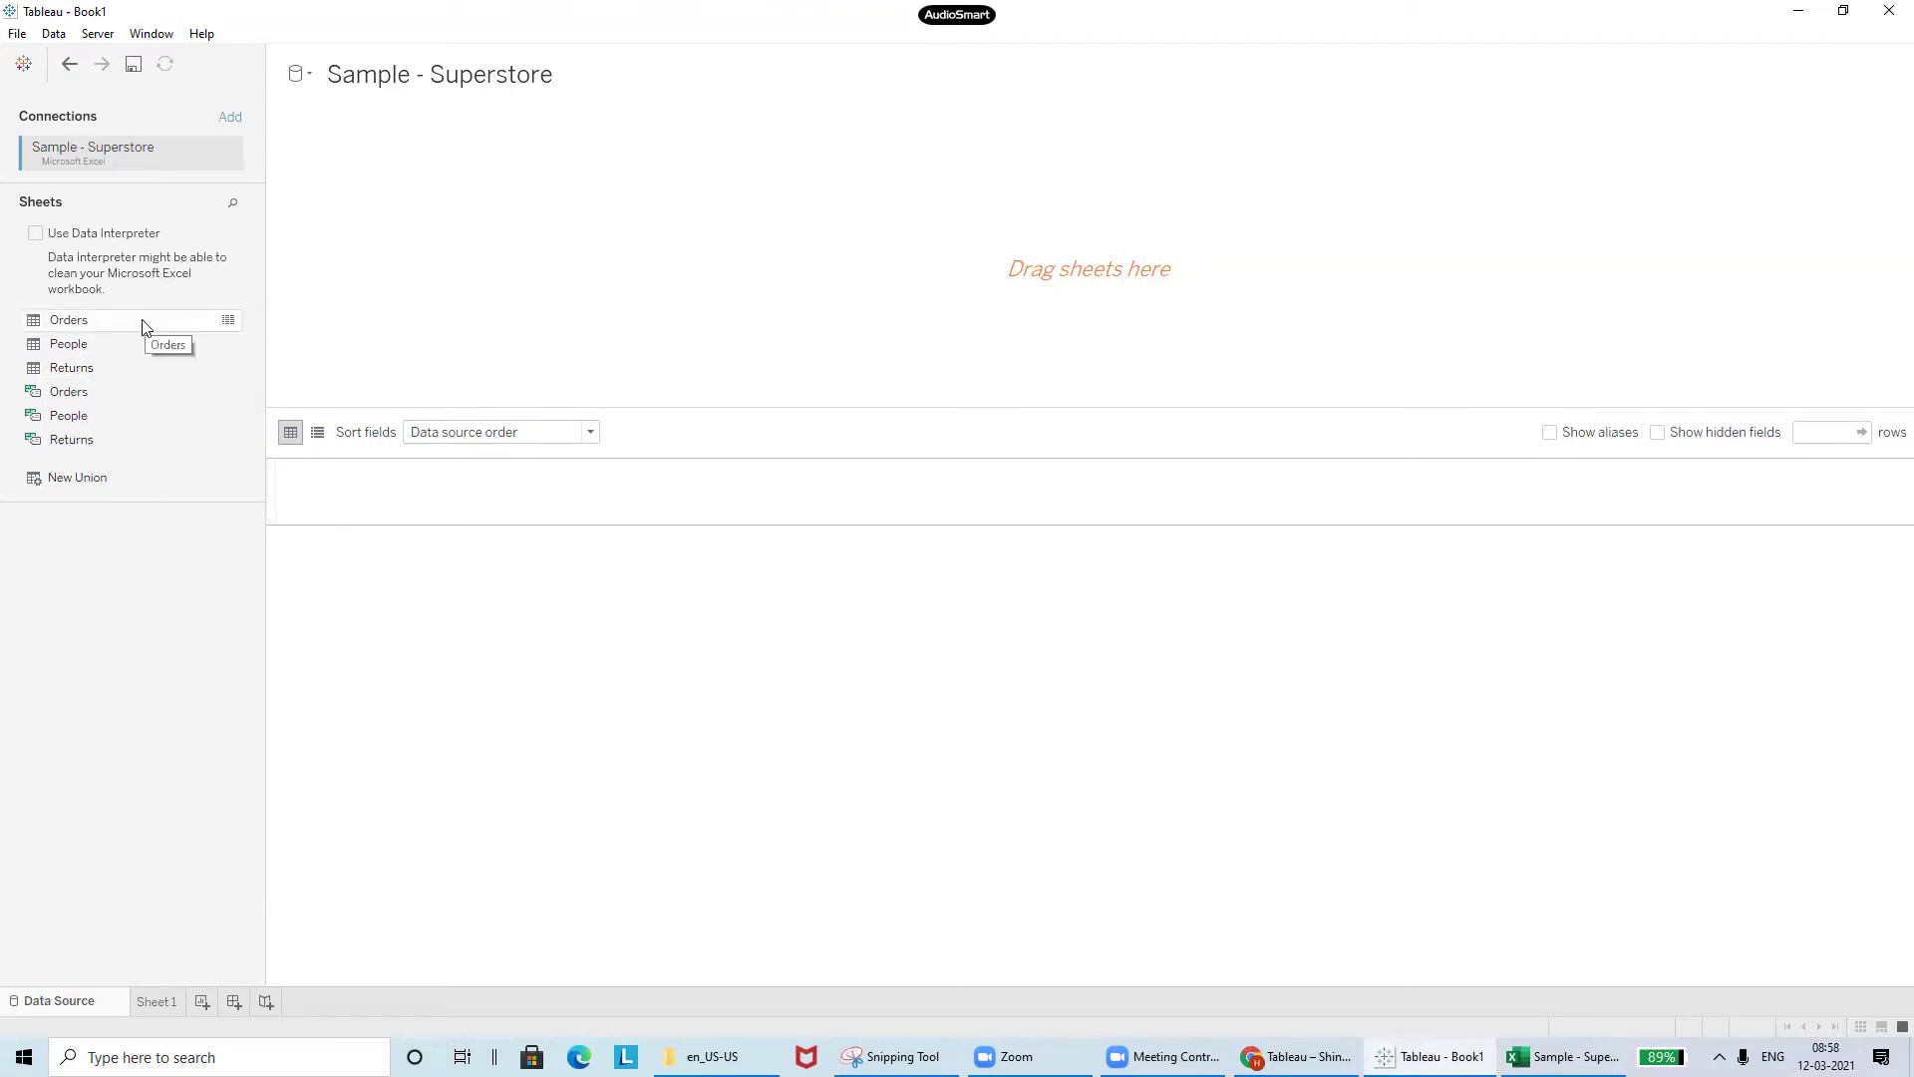
left_click_drag(120, 320, 477, 267)
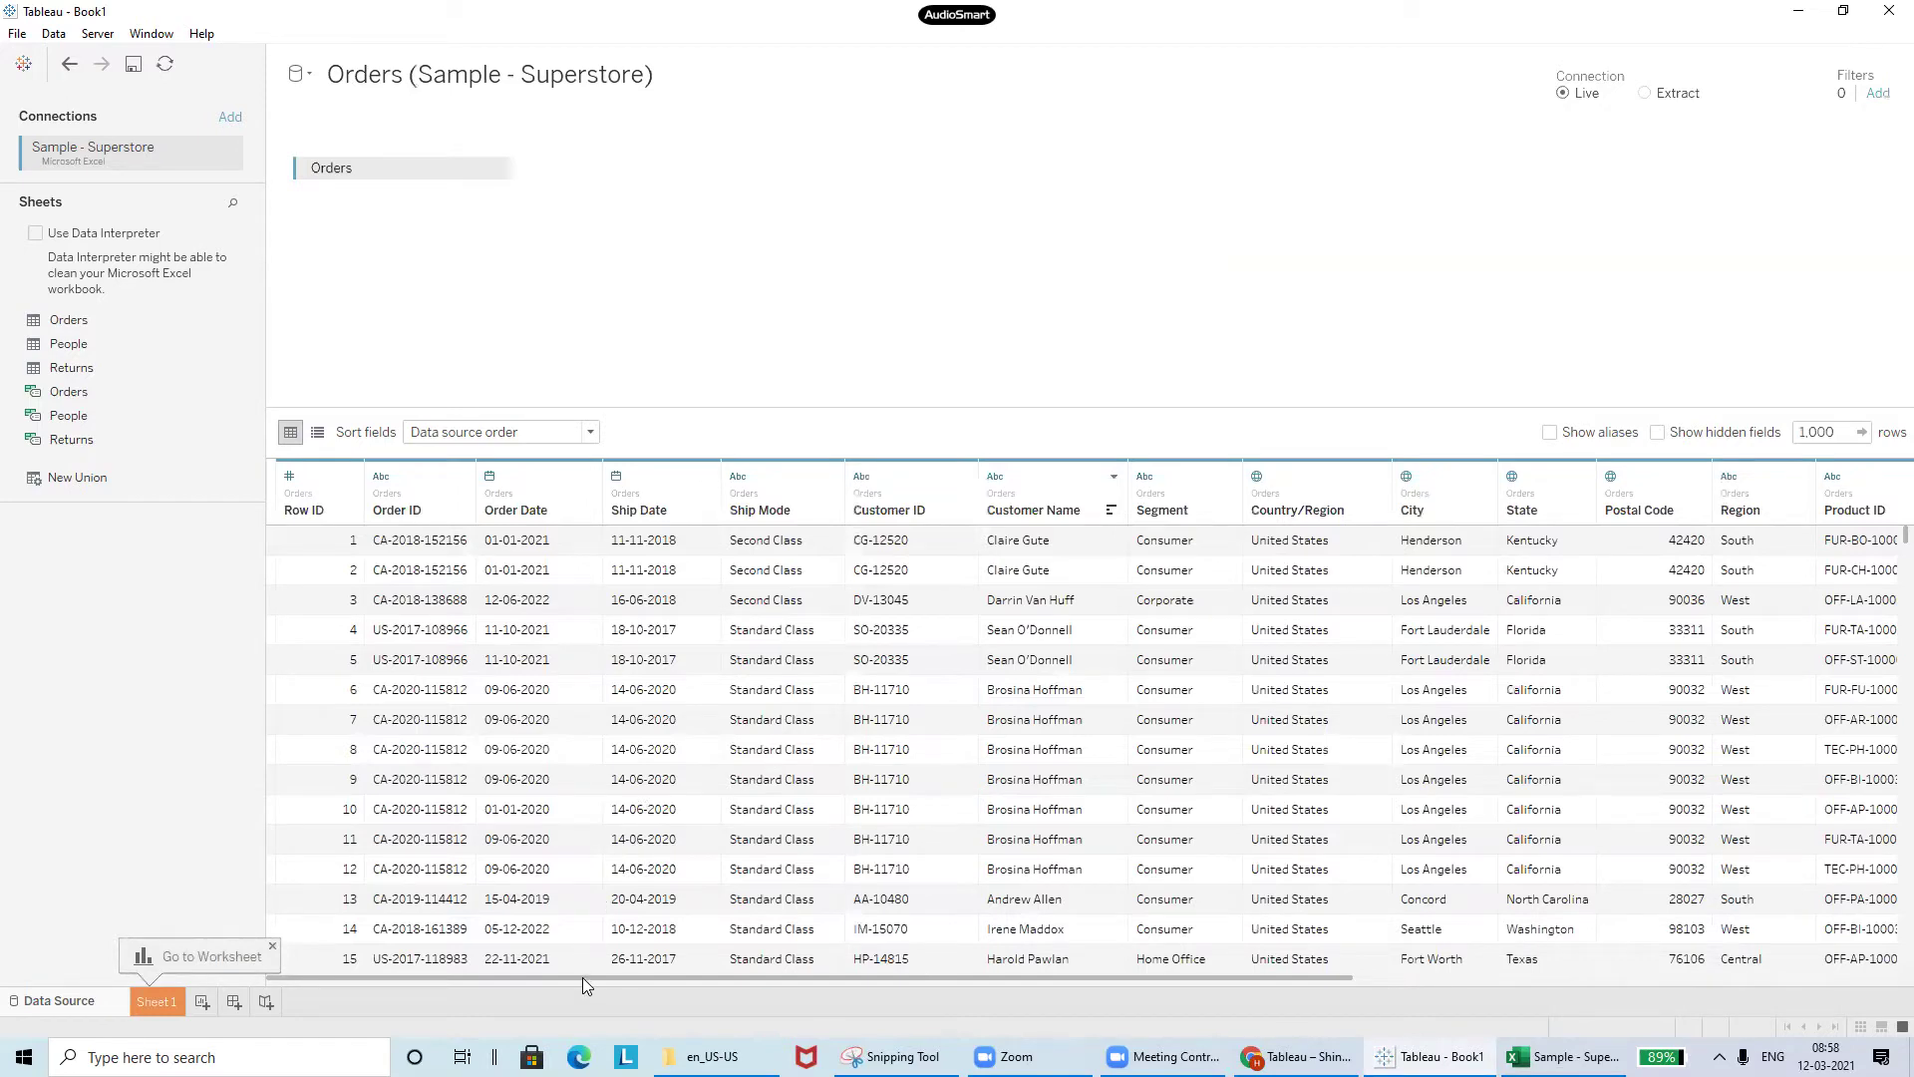
left_click_drag(582, 977, 1149, 967)
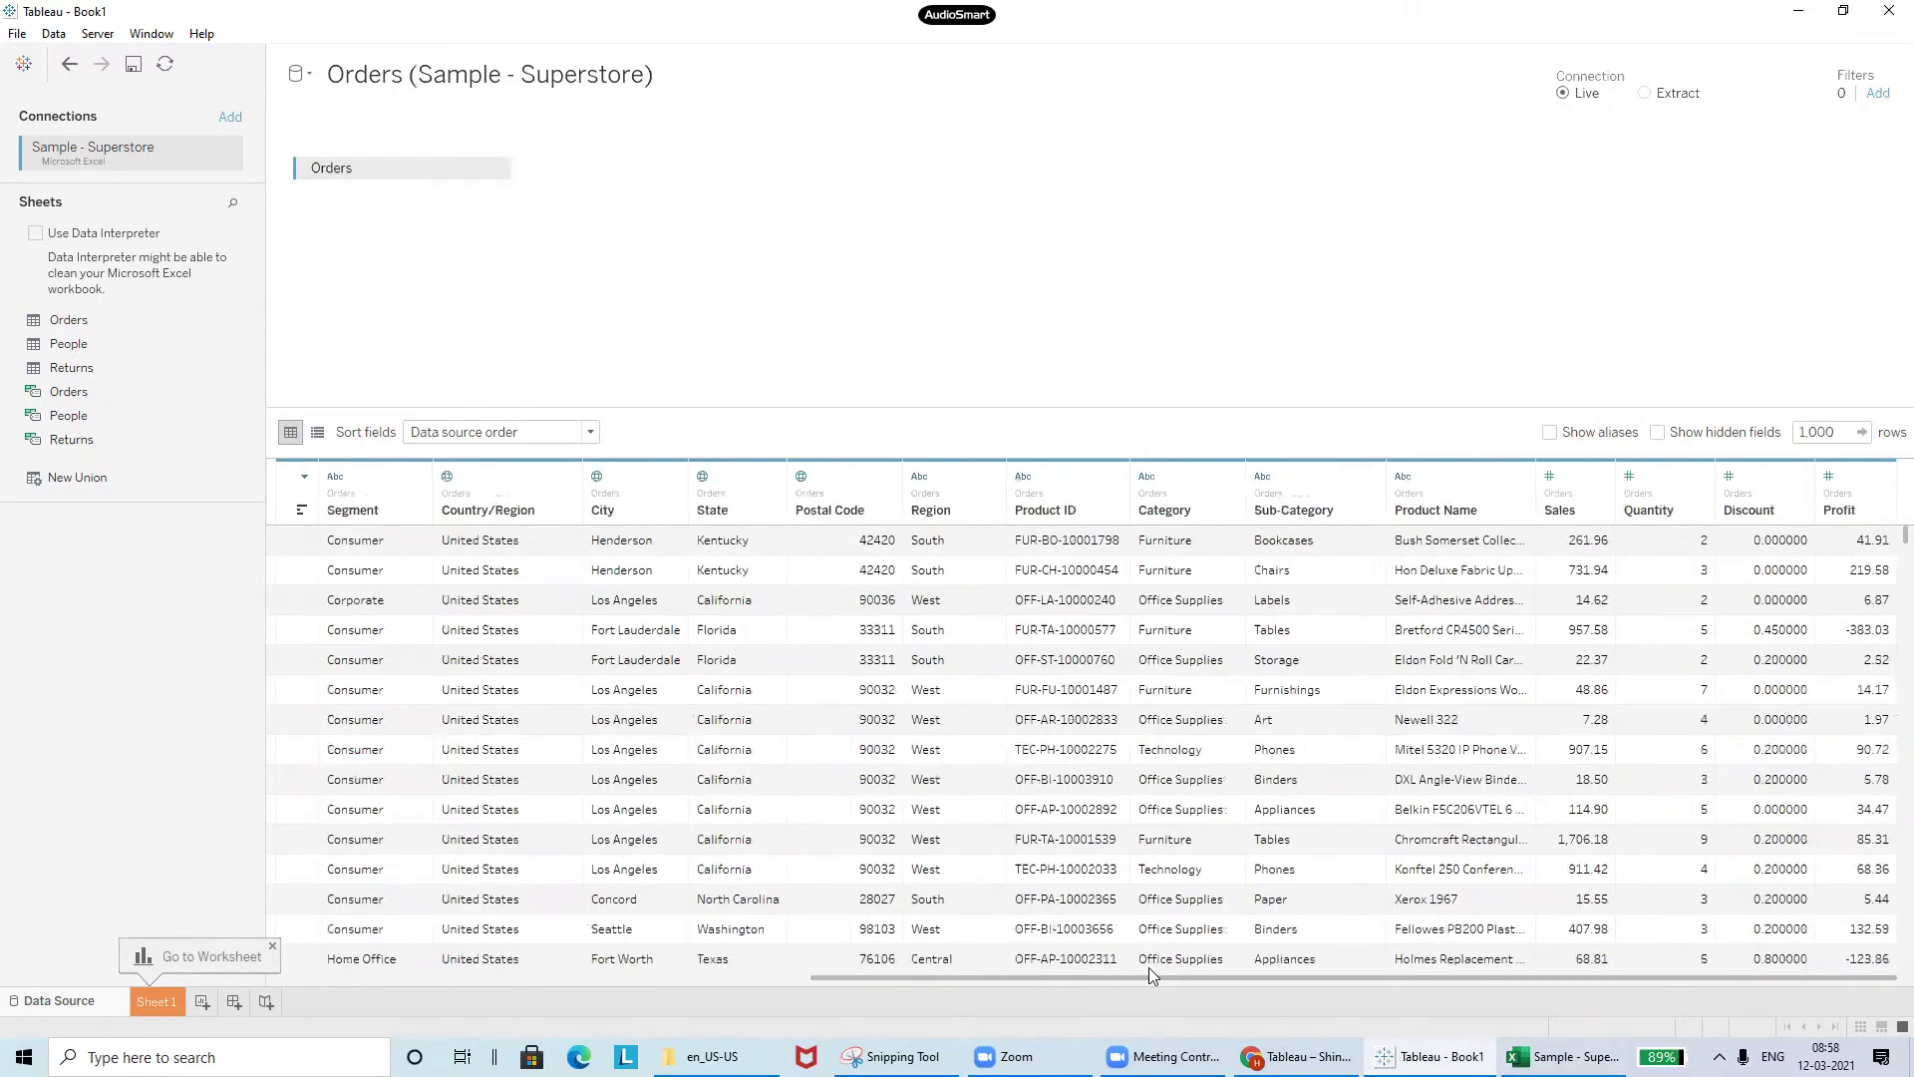
left_click(718, 979)
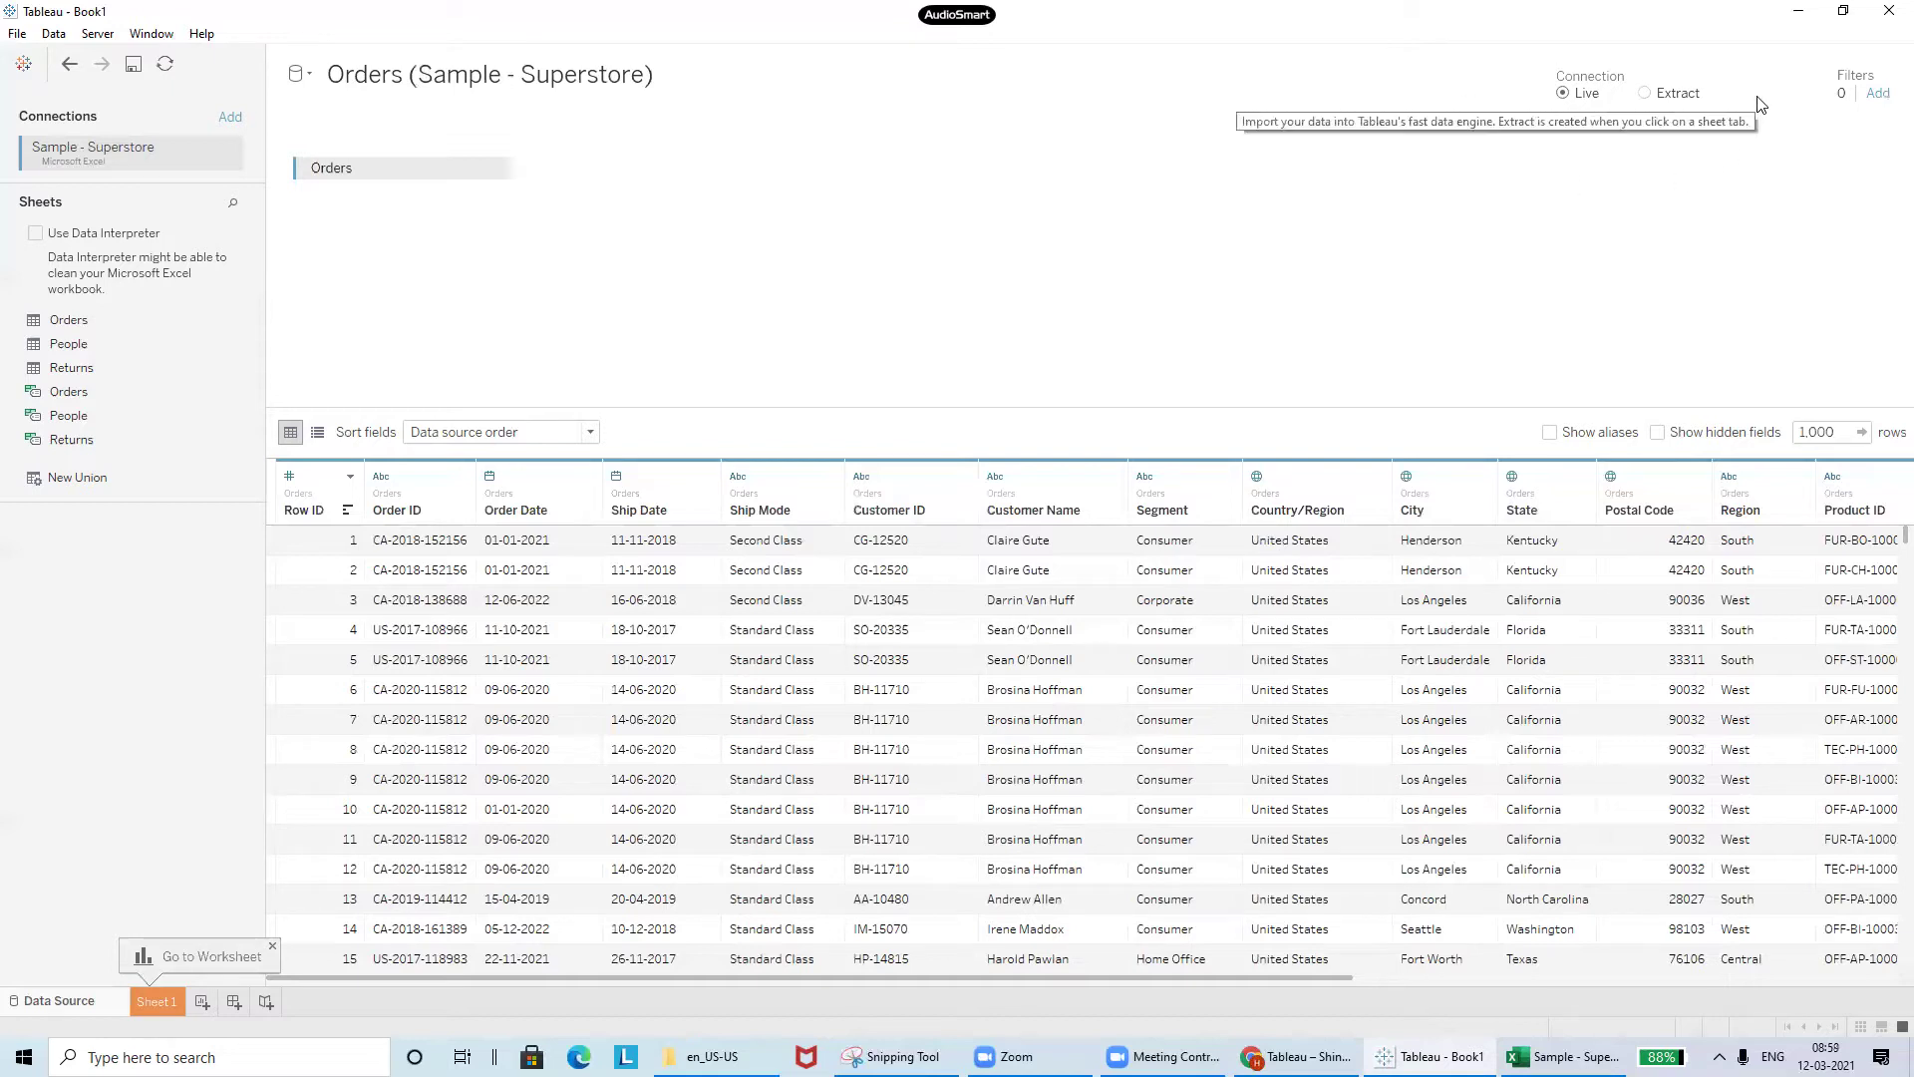
- Add a data source filter on the Region field that keeps only Central and East
left_click(1880, 95)
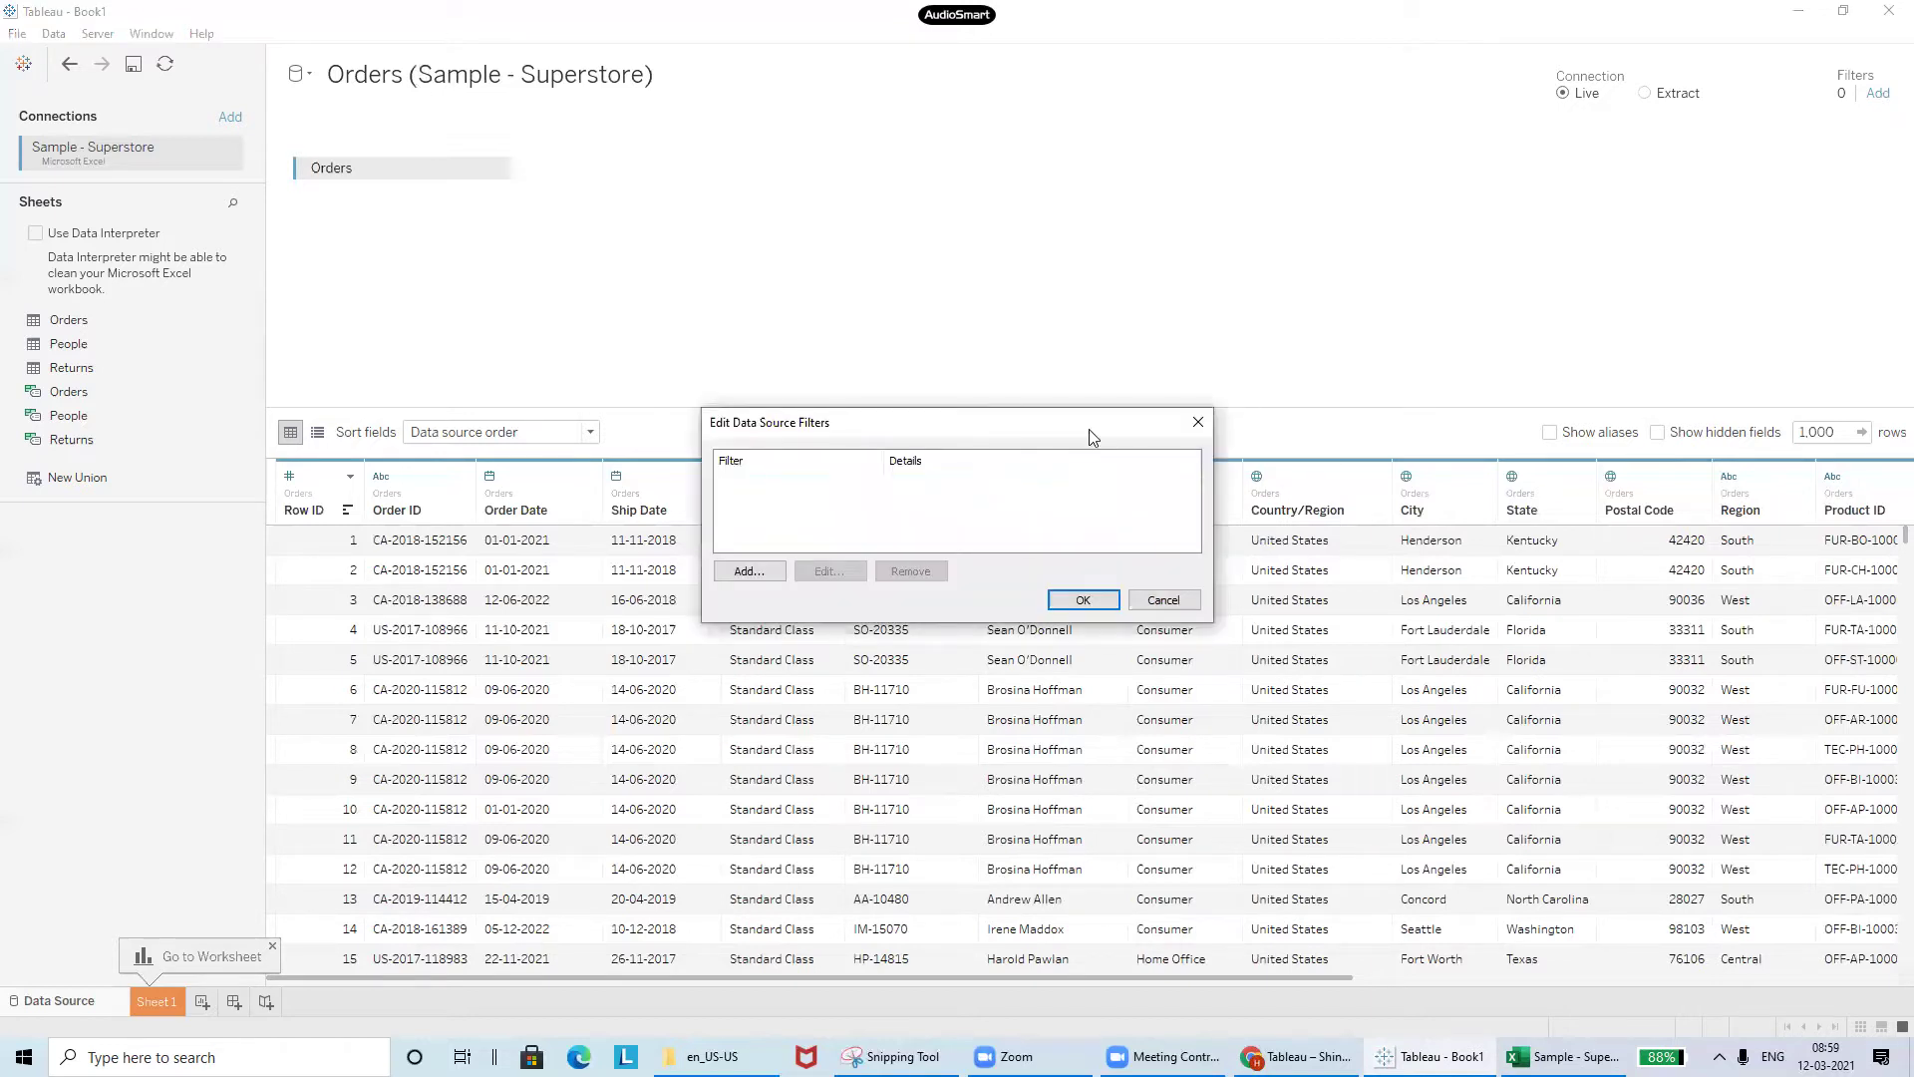
left_click(750, 572)
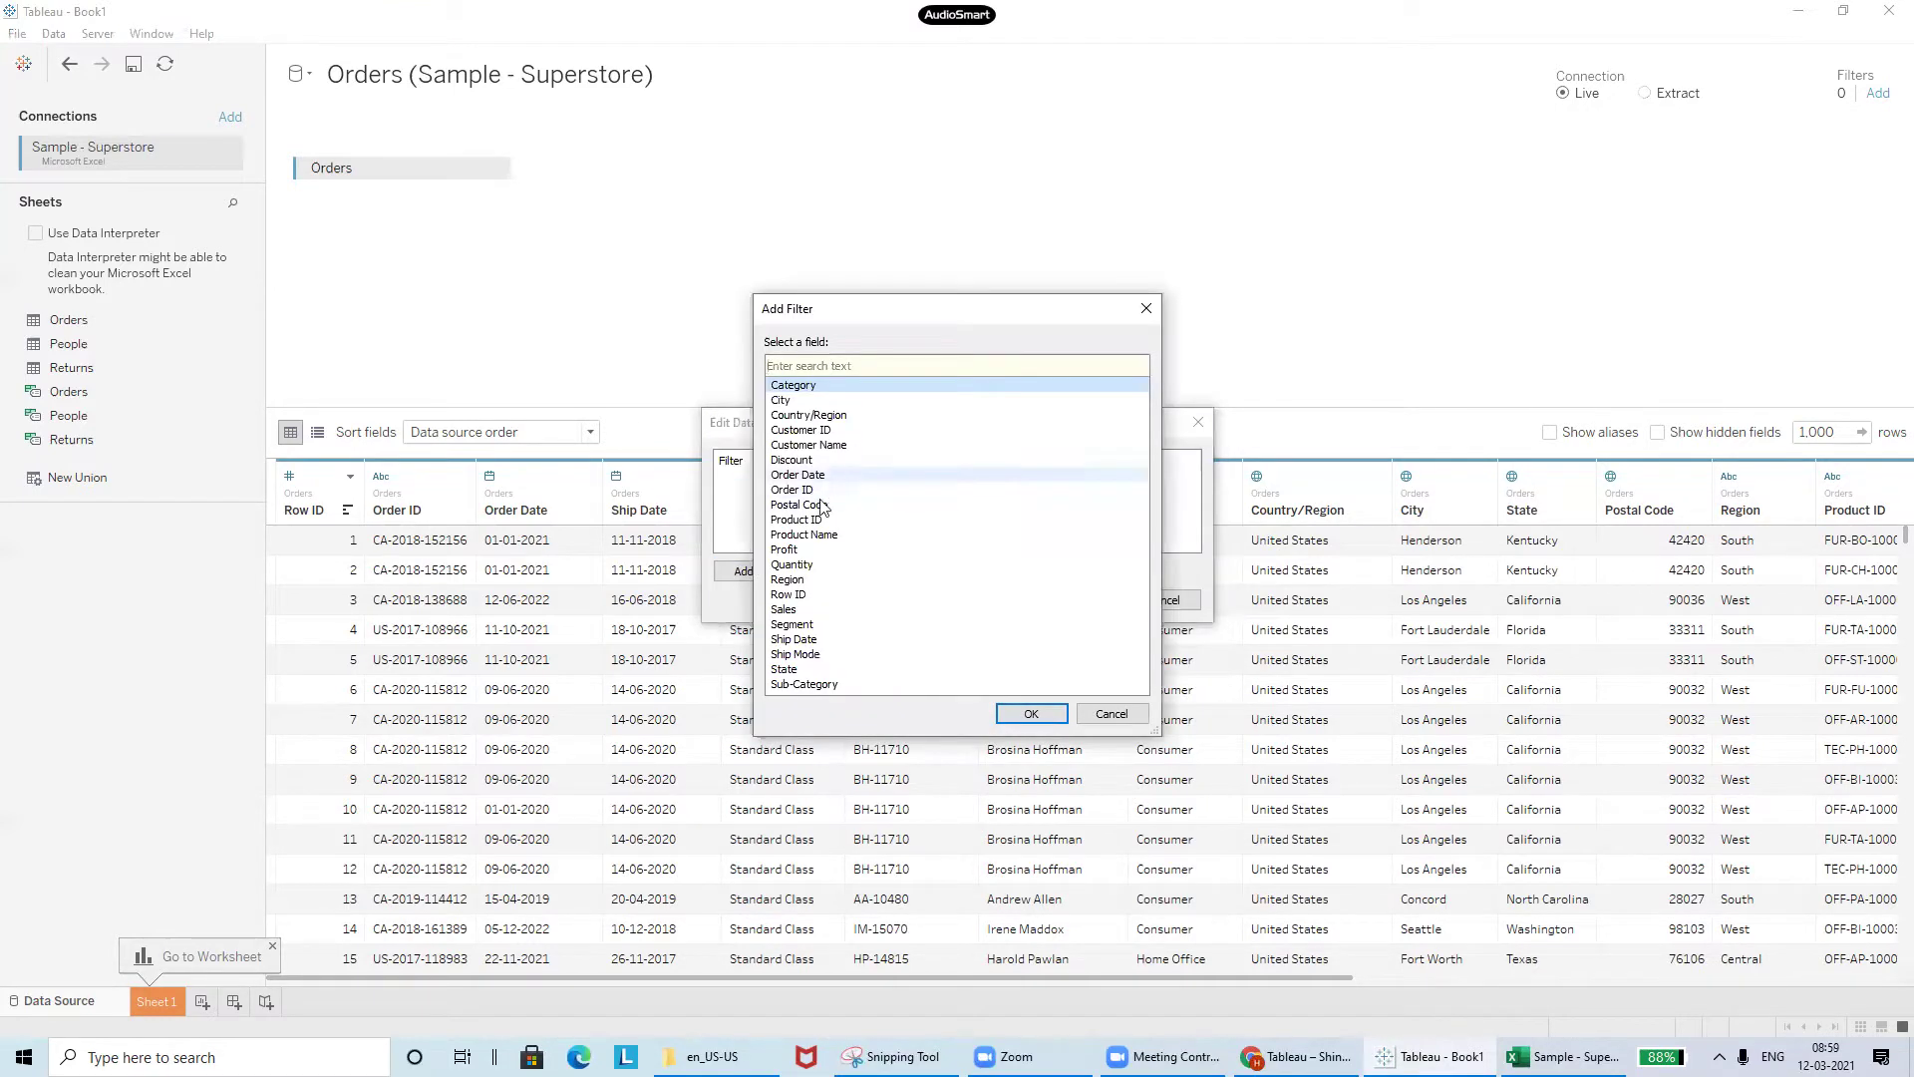
left_click(807, 580)
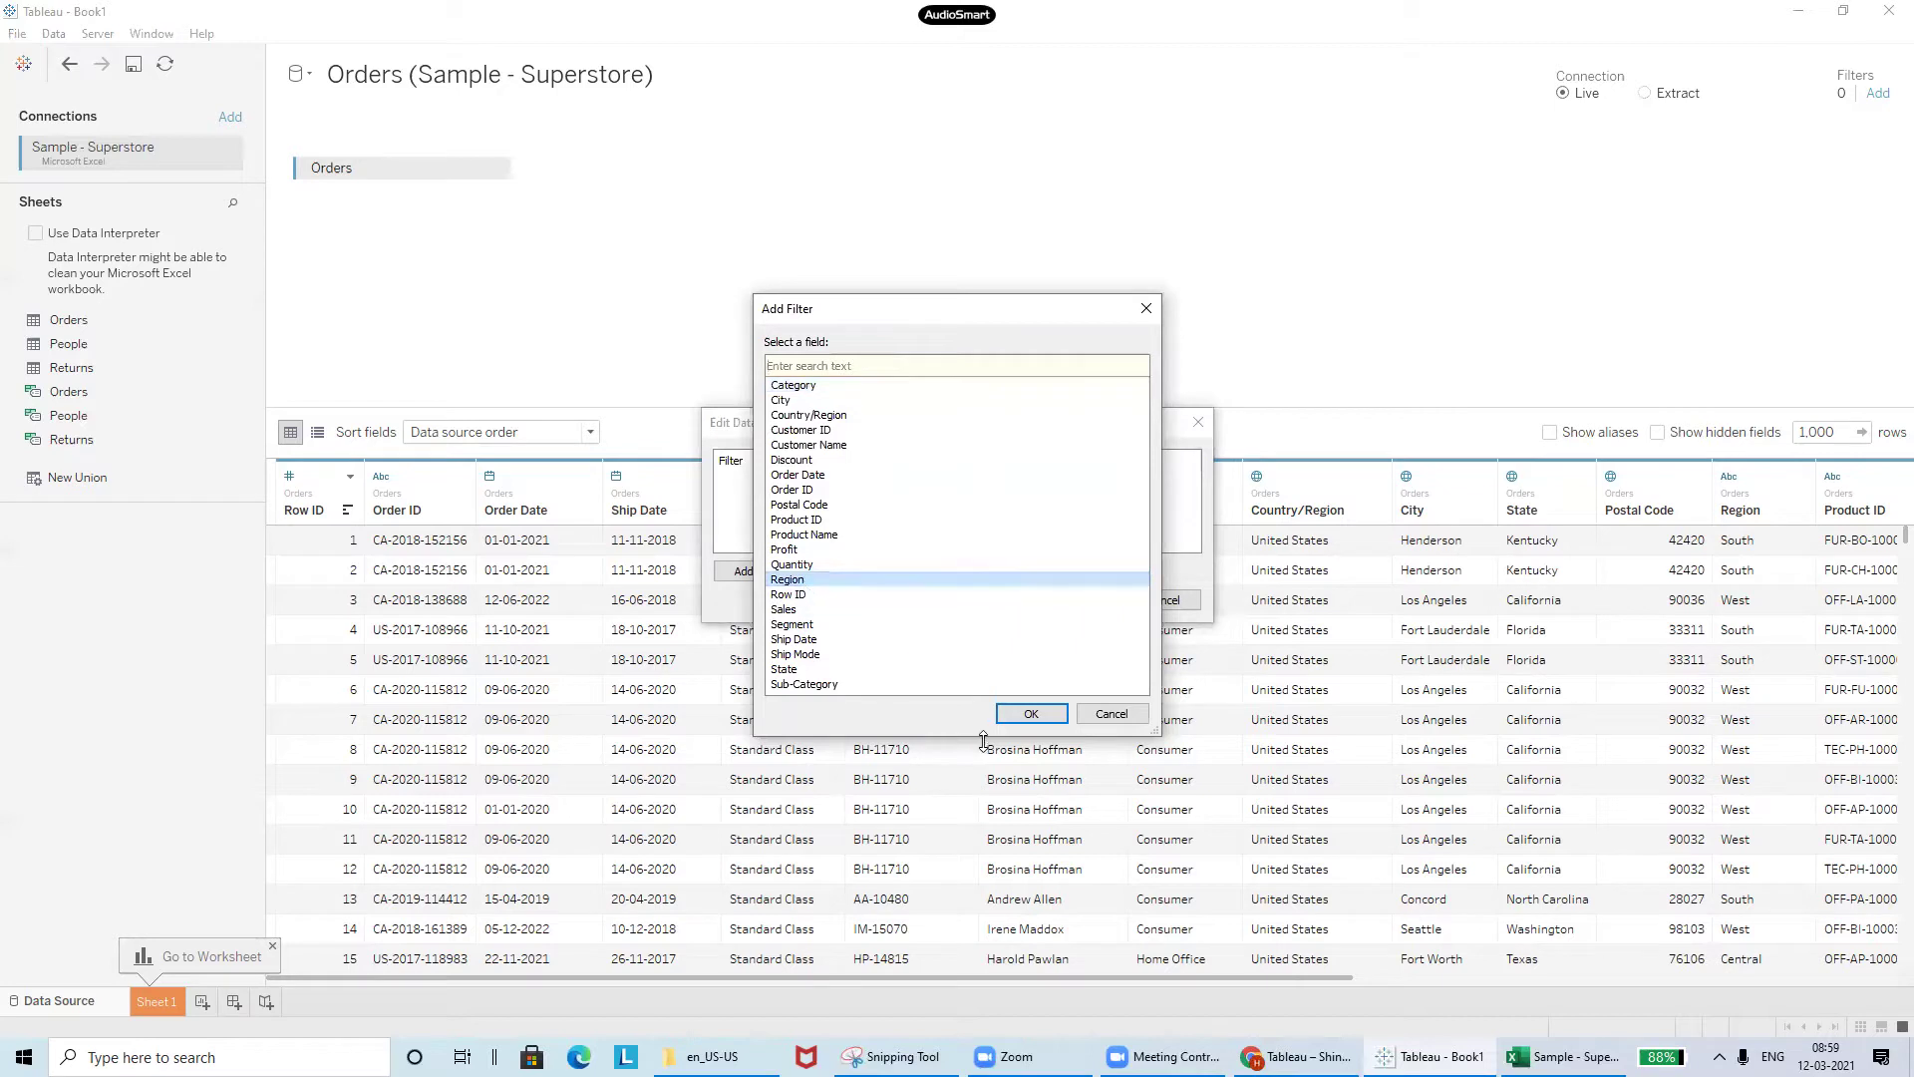
left_click(1031, 714)
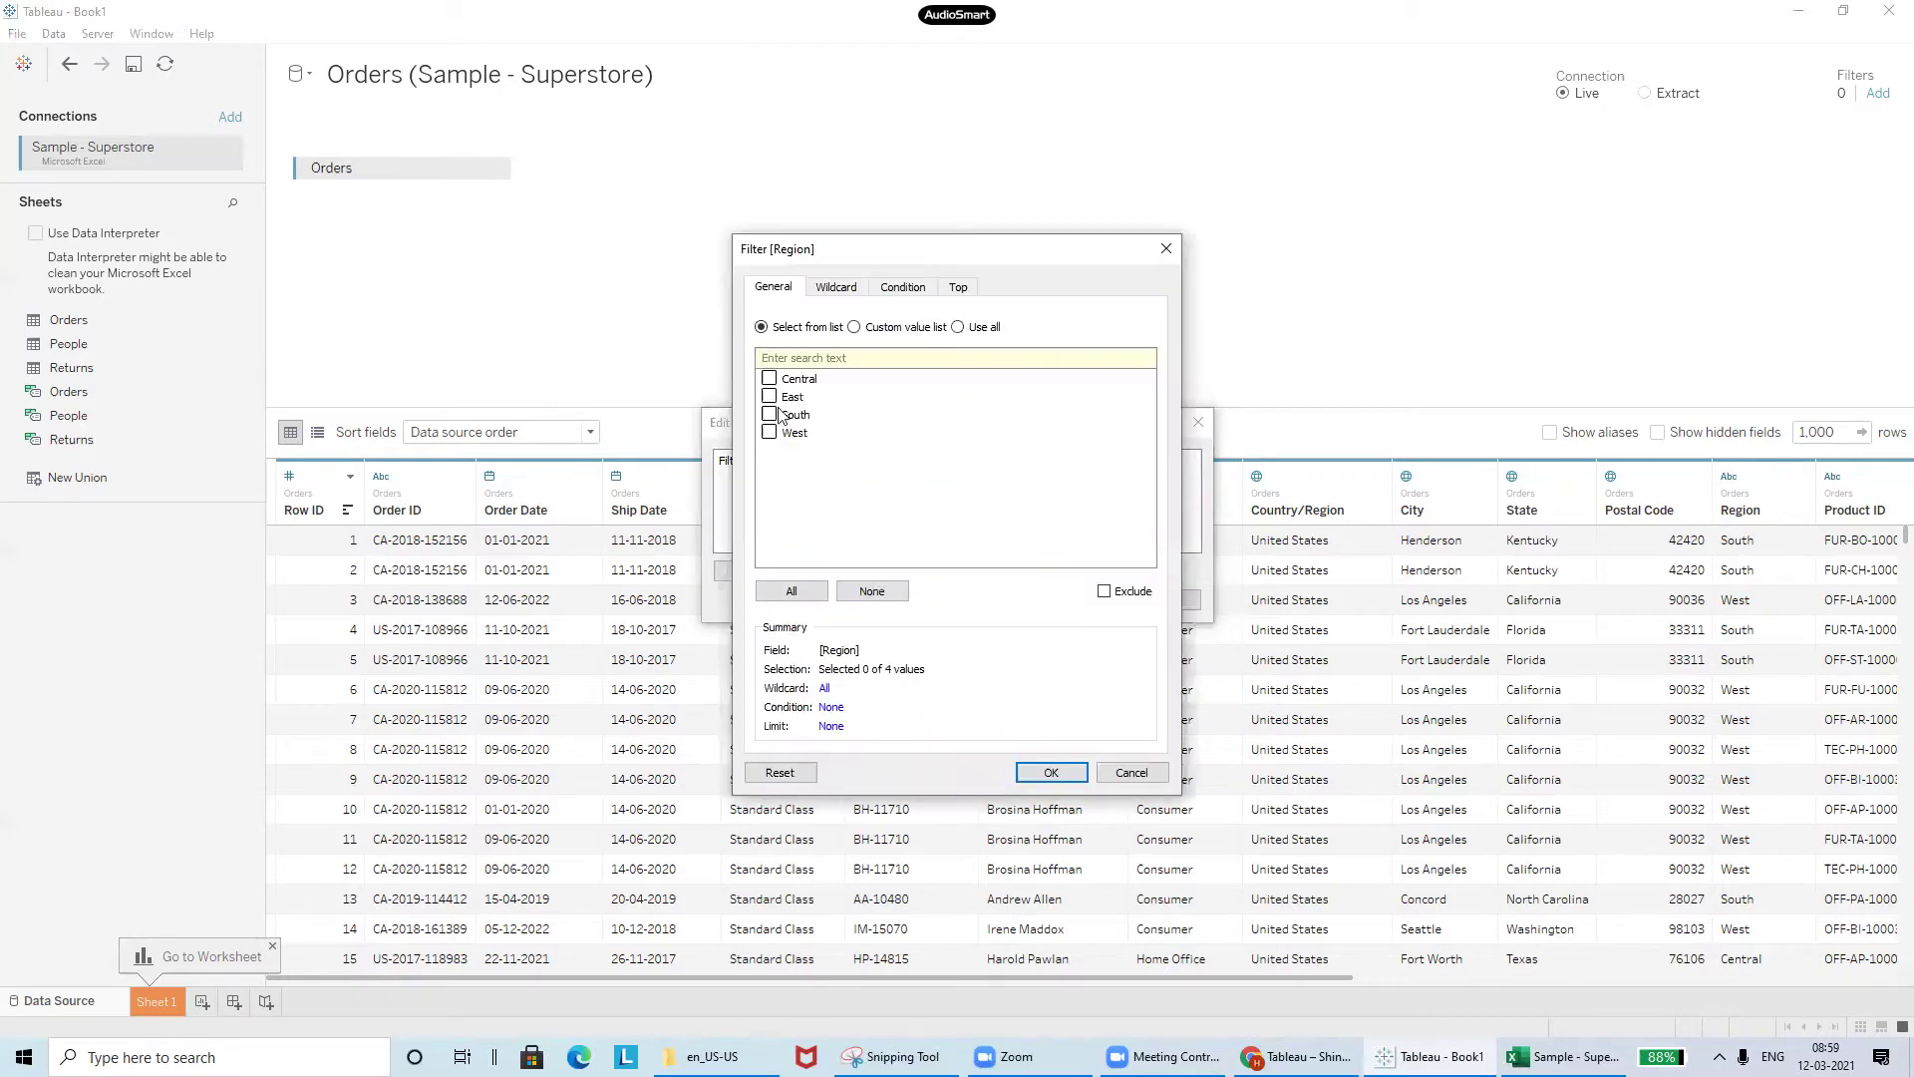
left_click(772, 398)
left_click(1037, 775)
left_click(1083, 601)
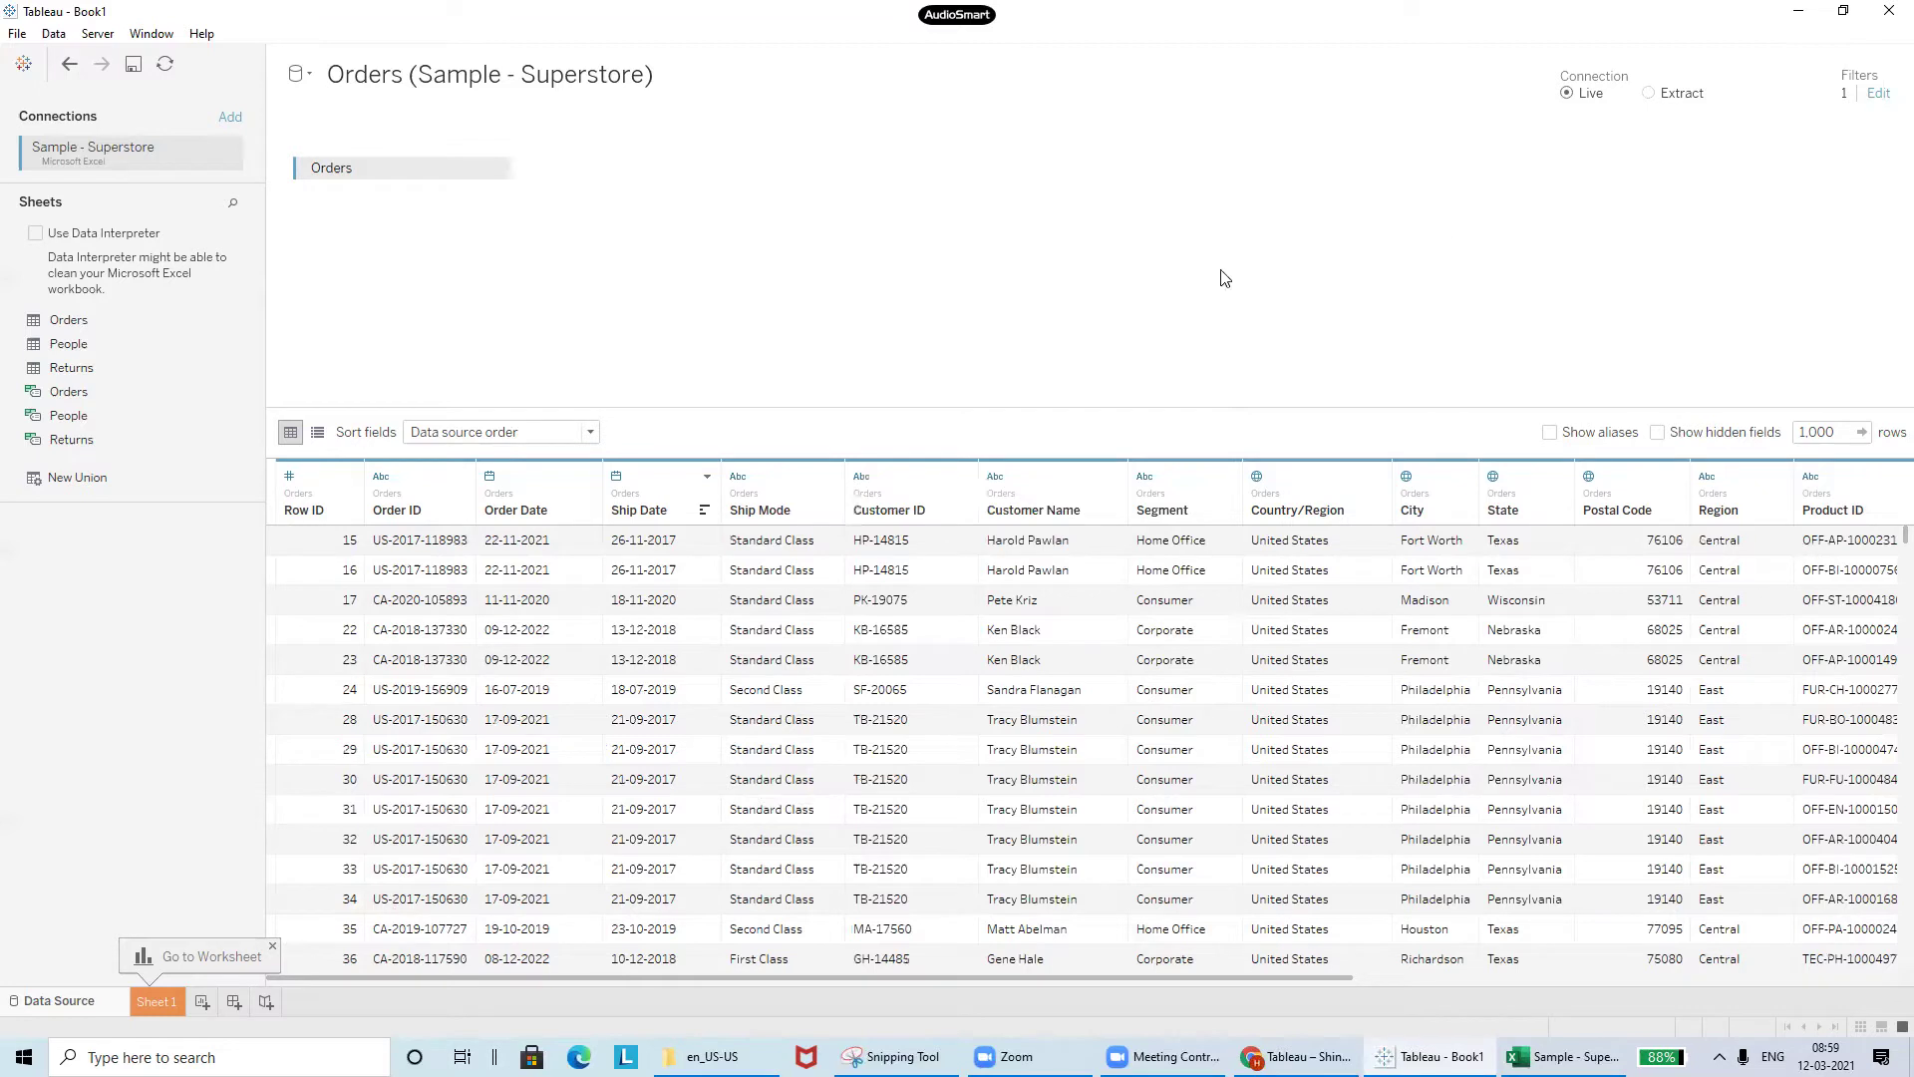
- View the Orders fields as a metadata list, return to the data grid, and look through the filtered rows
left_click(318, 433)
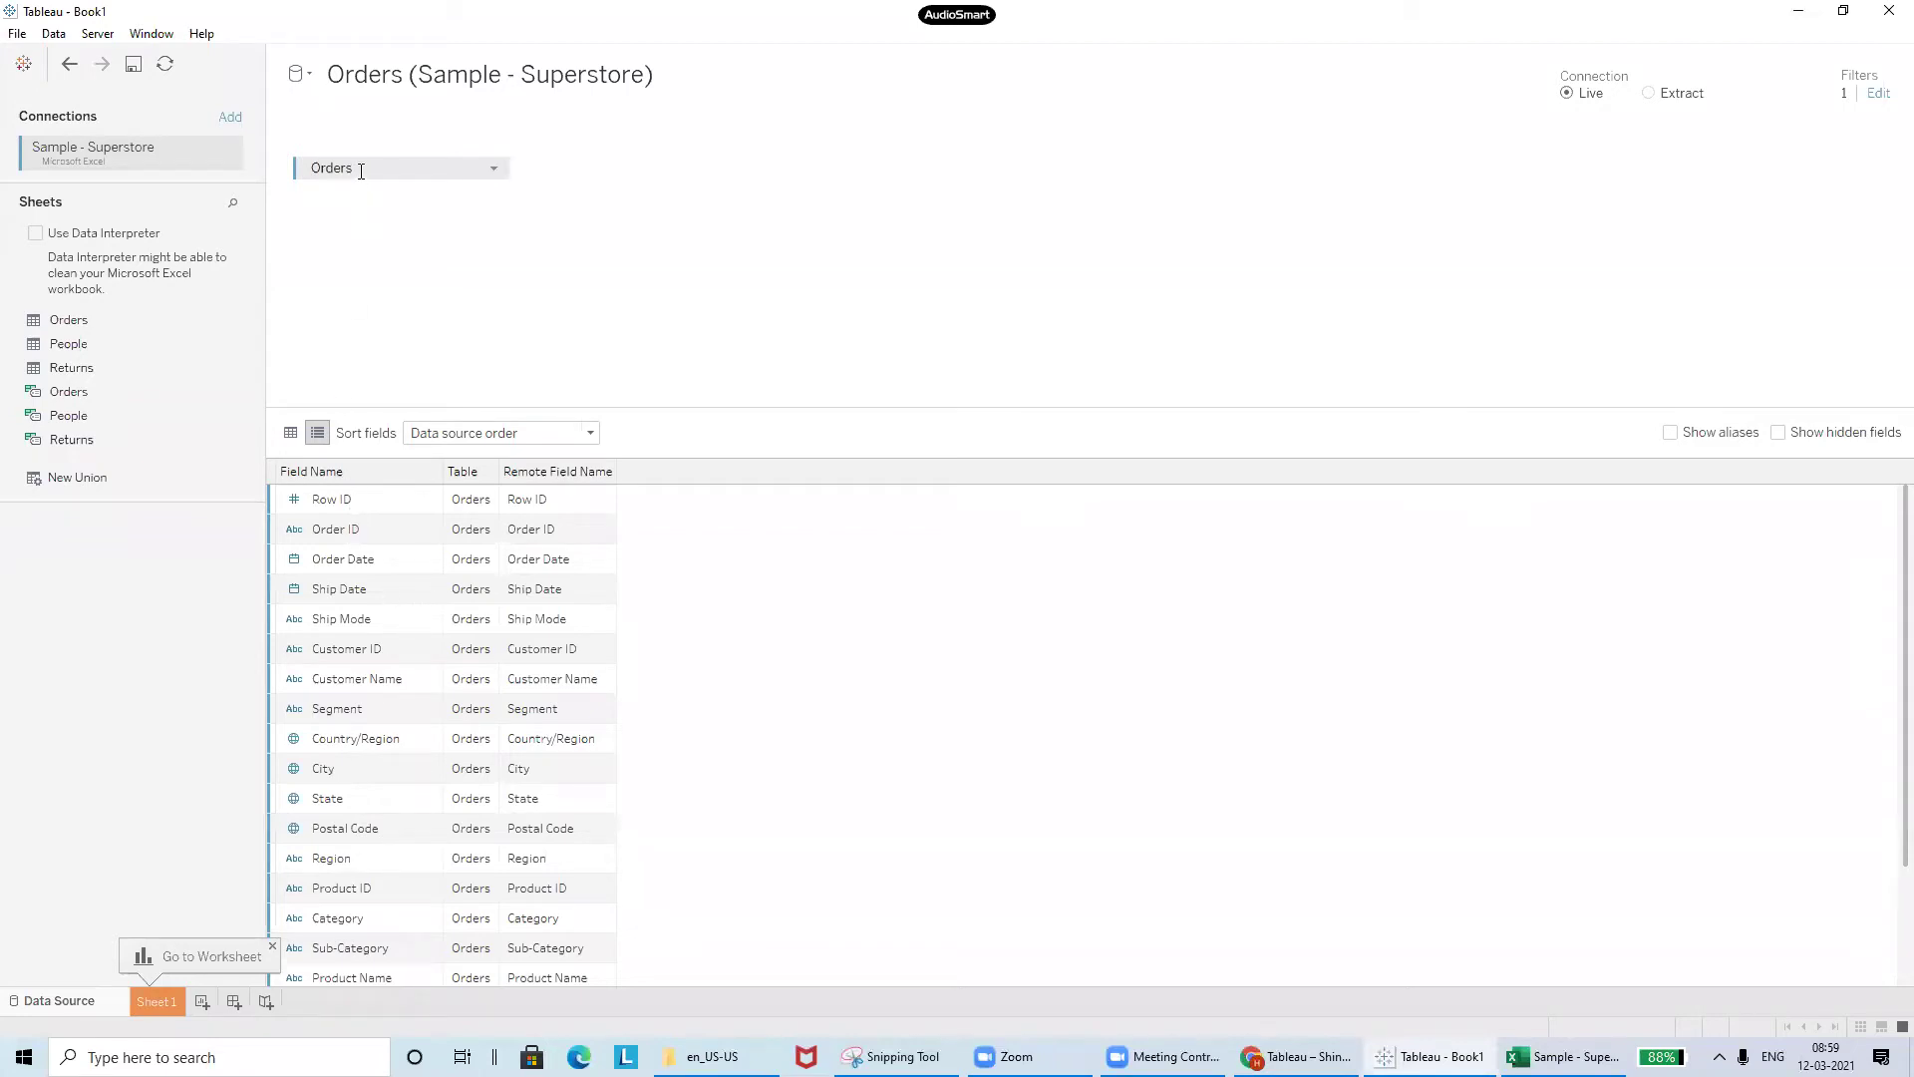
left_click(292, 433)
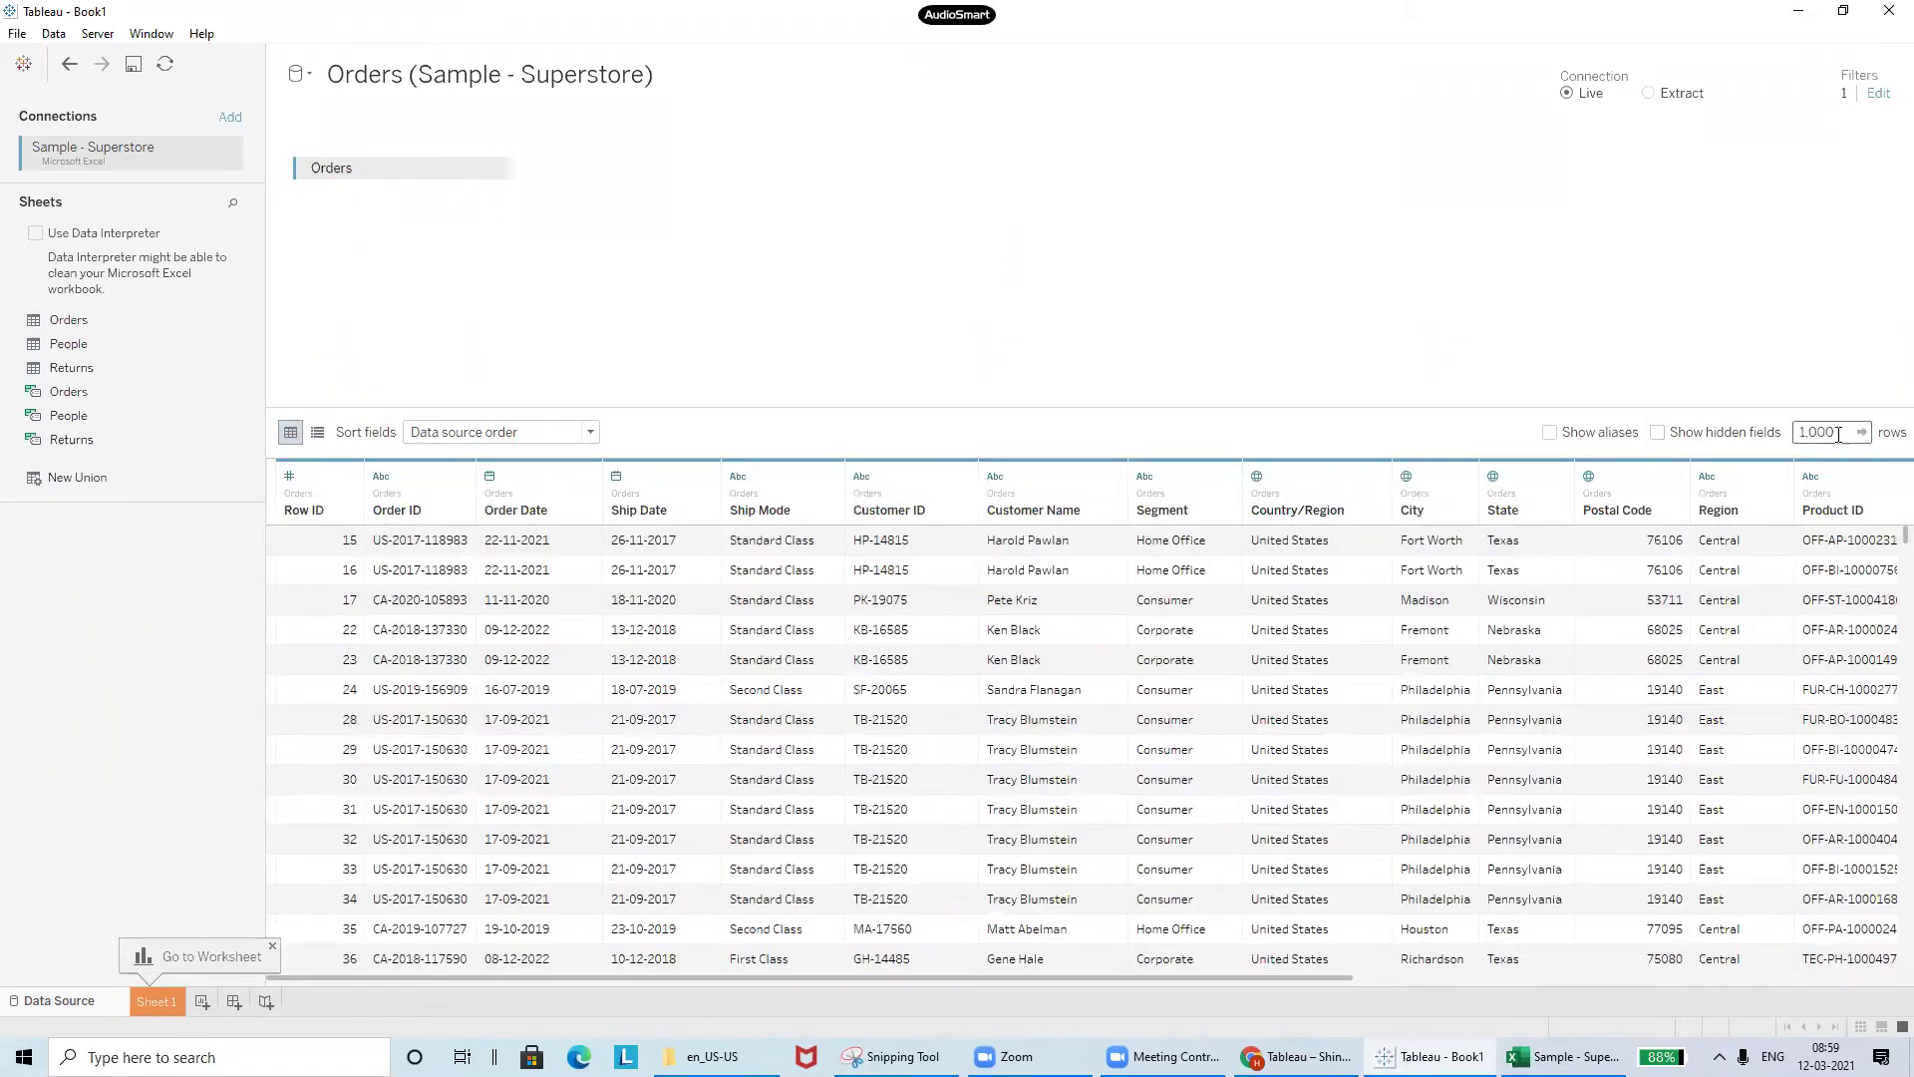
scroll(1885, 538, "down", 12)
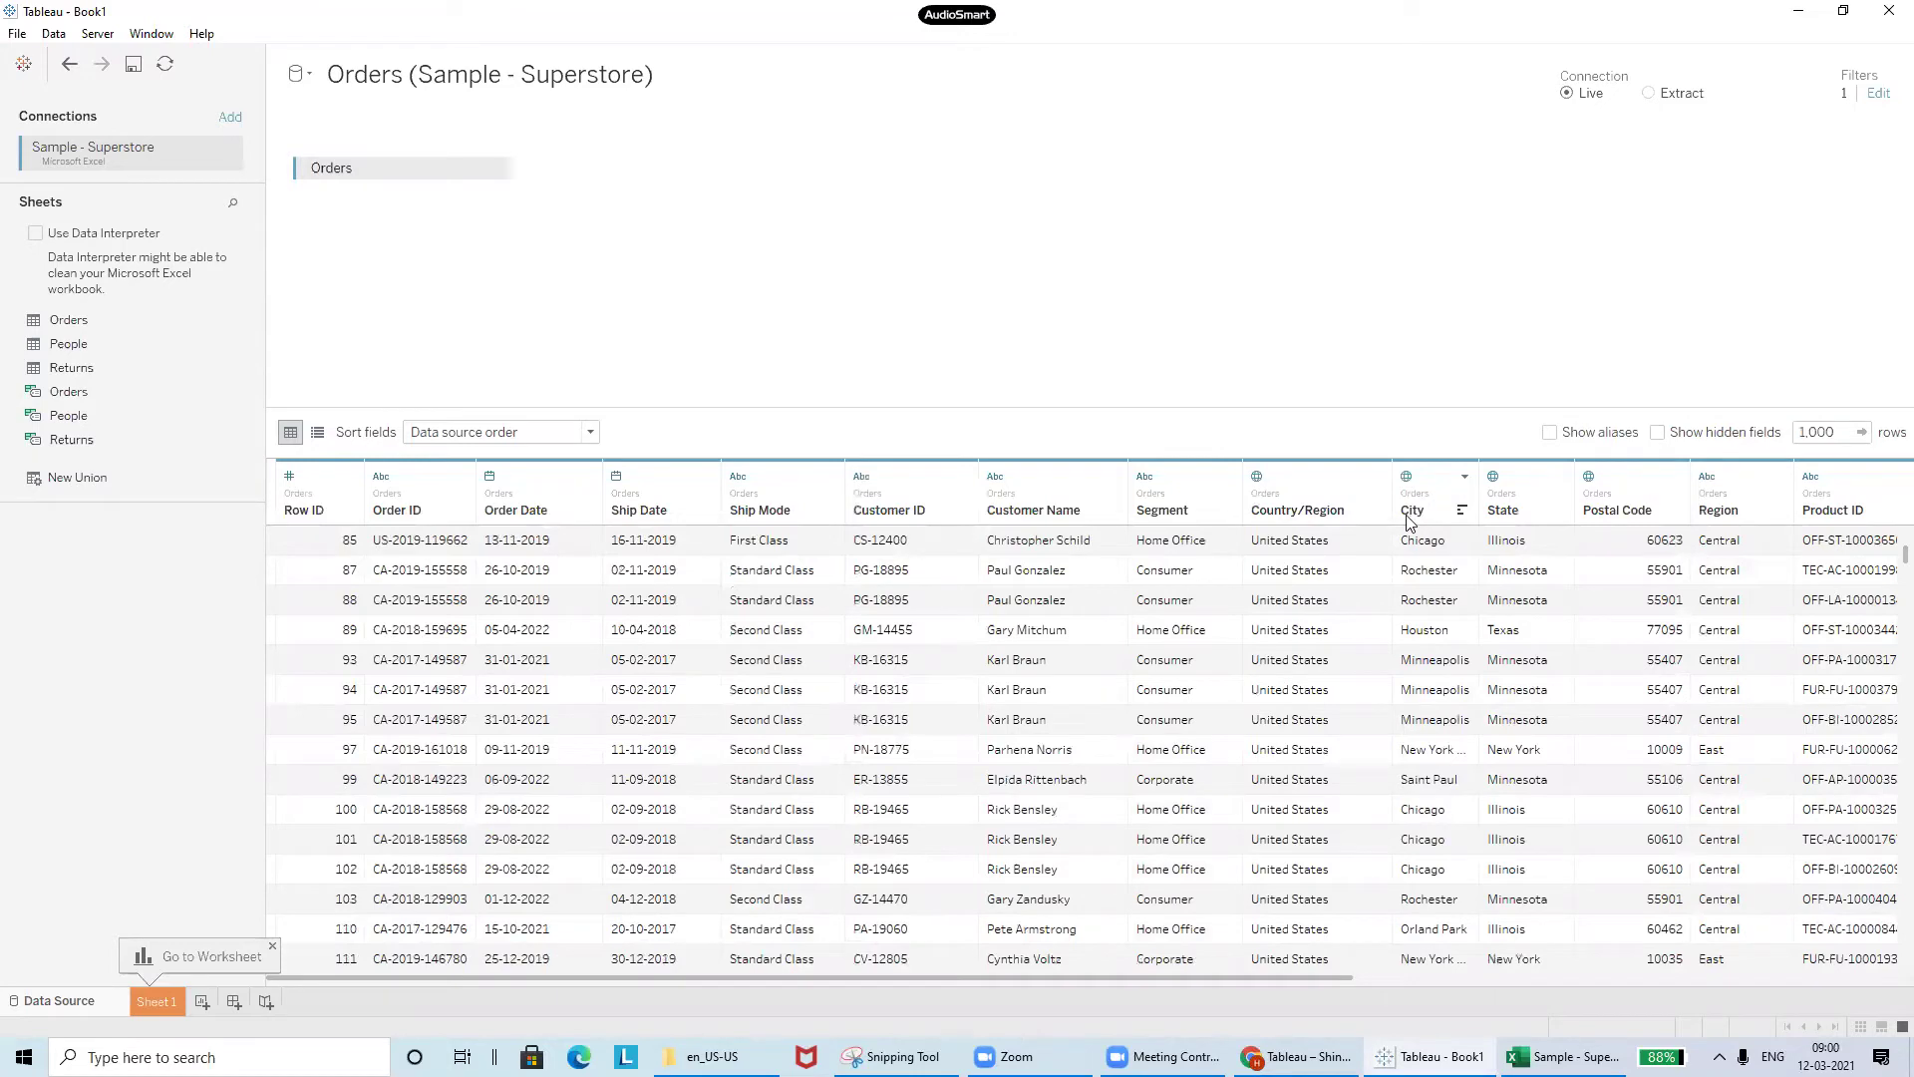
- Hide the Country/Region field, display the hidden fields to unhide it, and turn the hidden fields display off again
right_click(1308, 498)
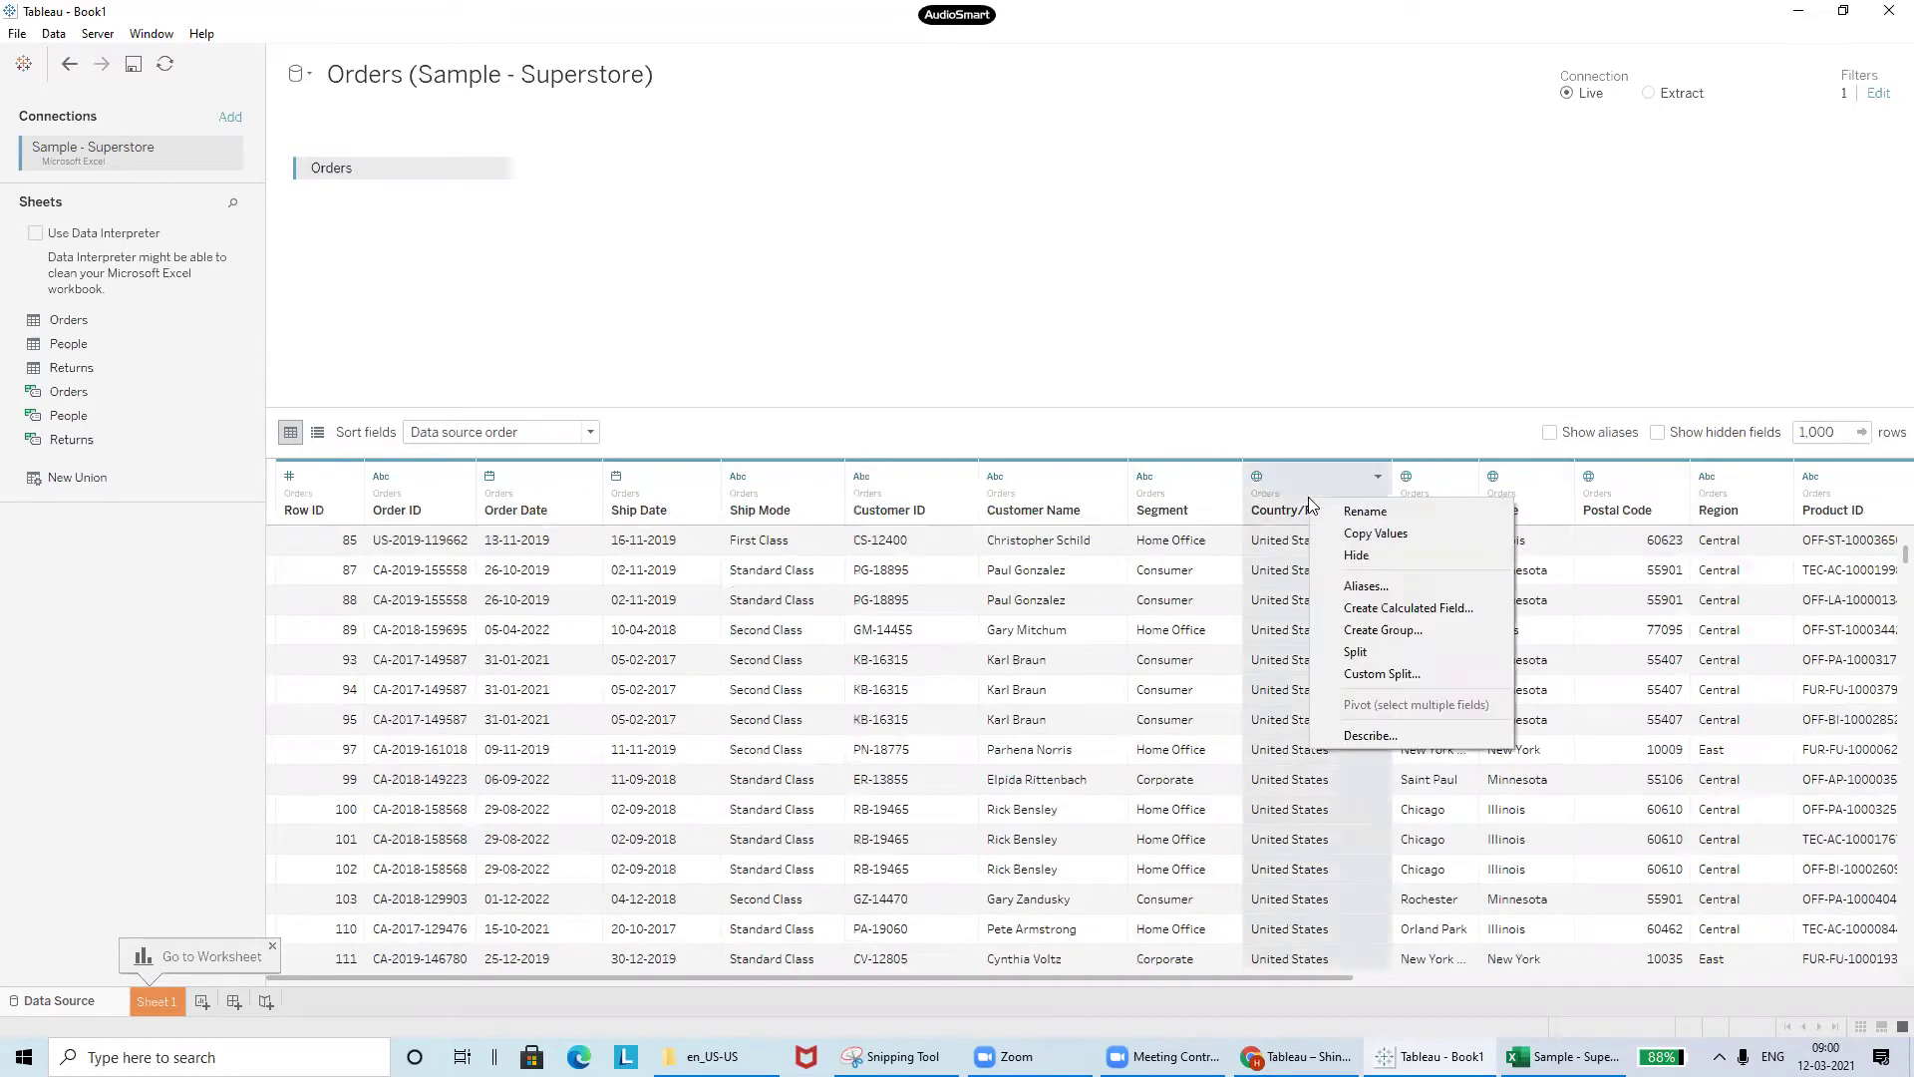
left_click(1372, 556)
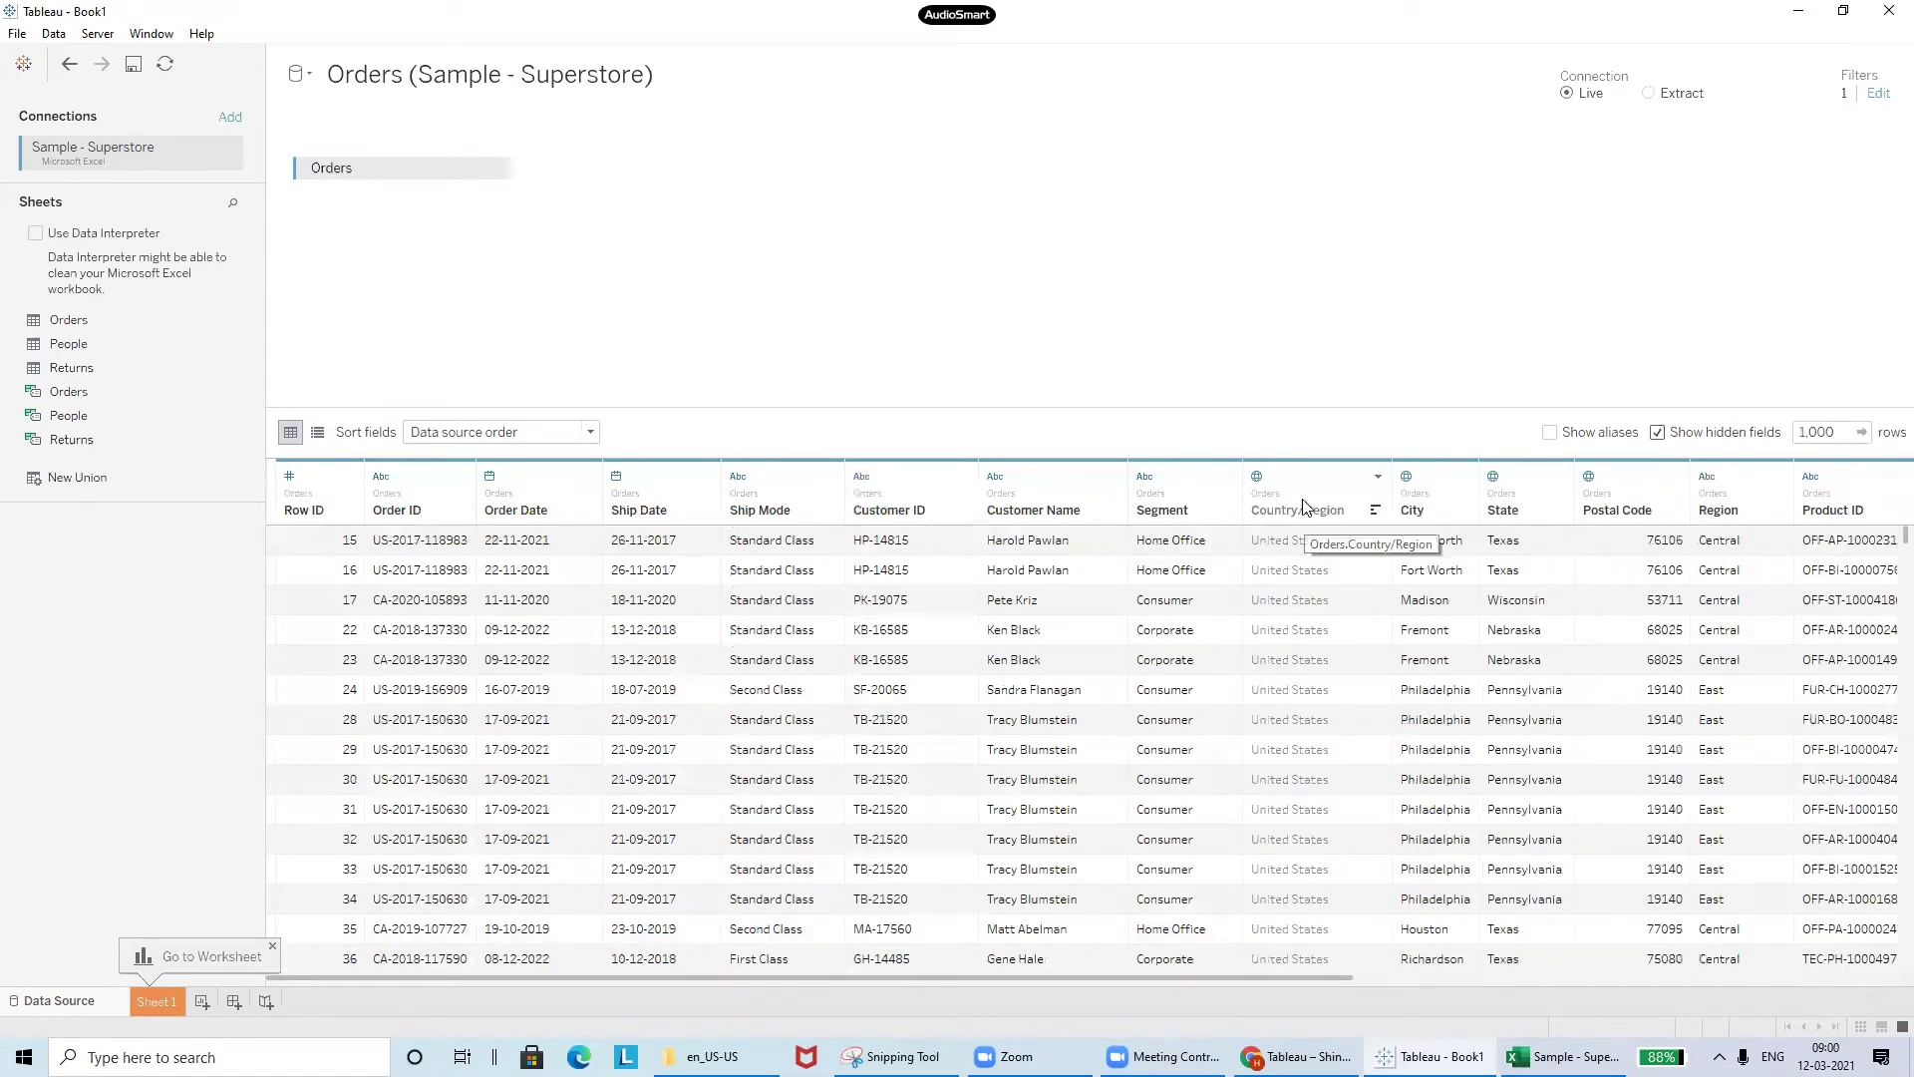
right_click(1302, 492)
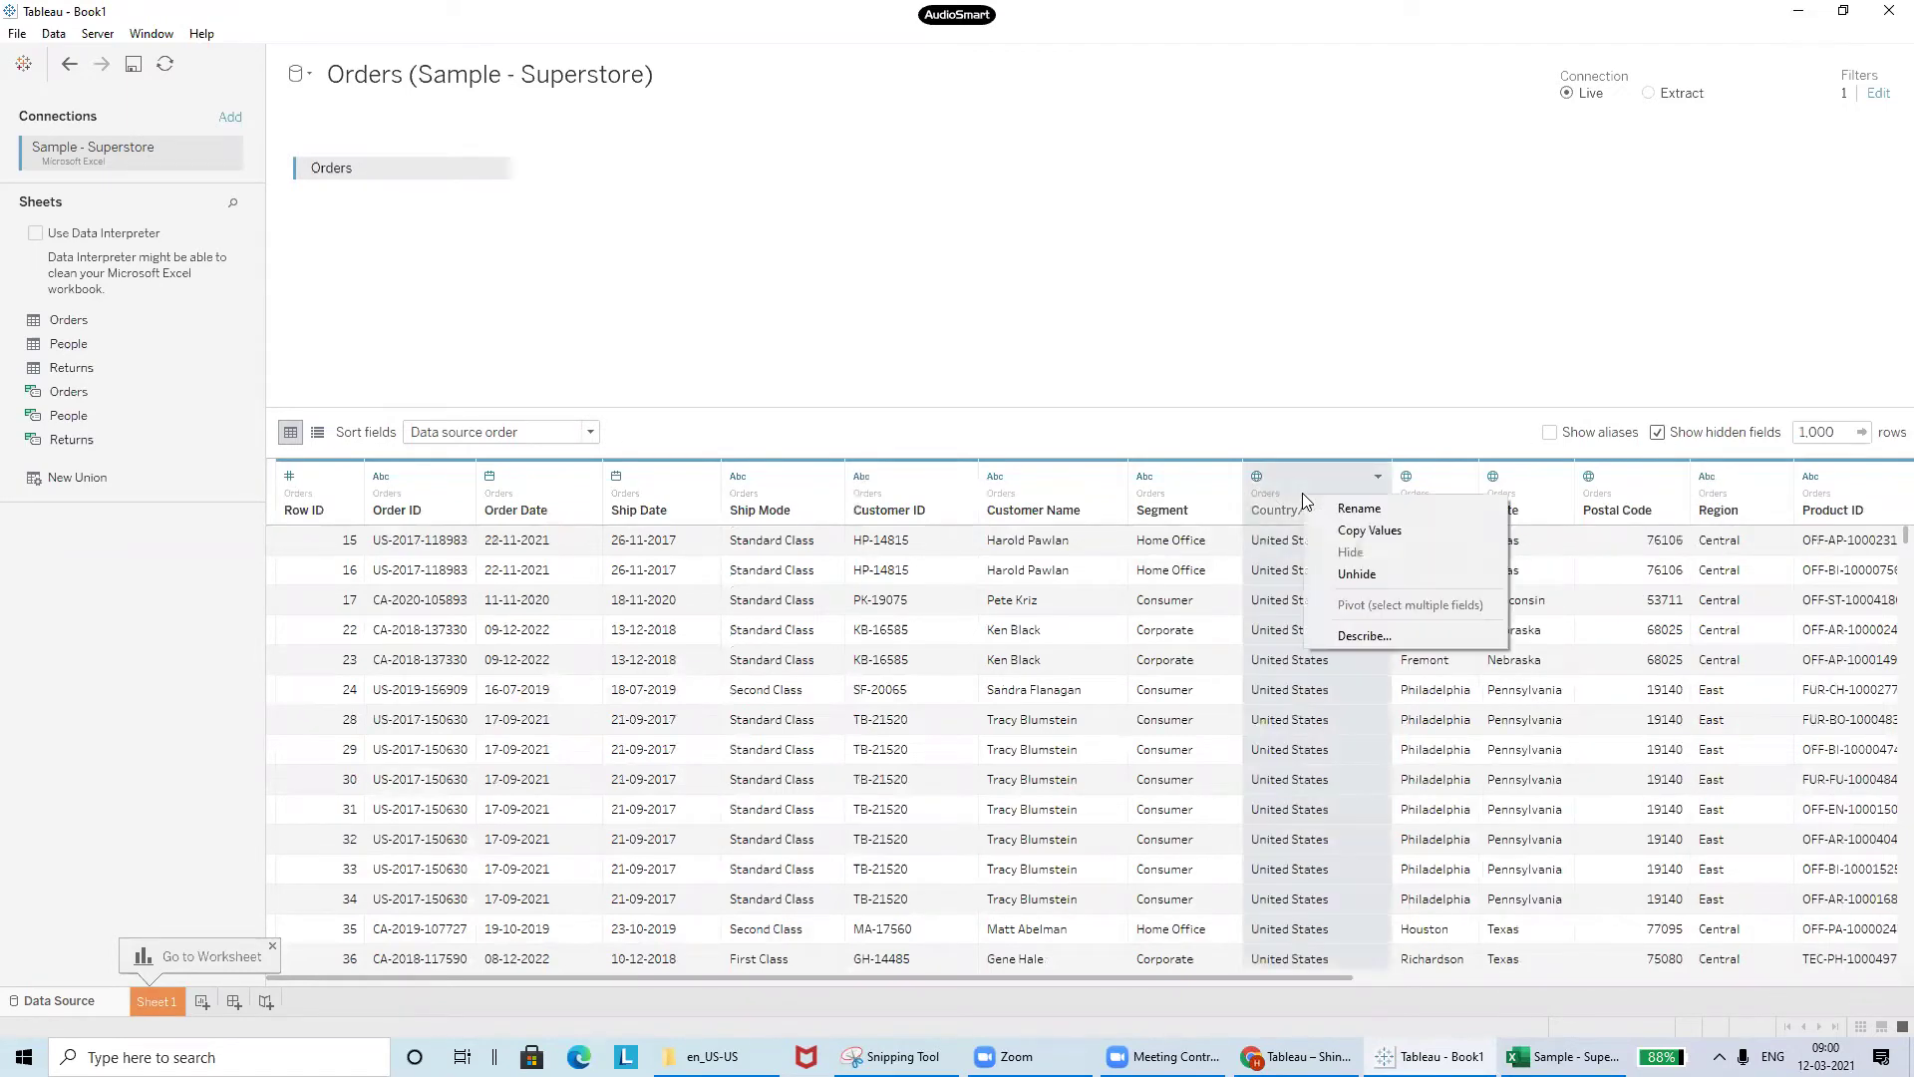
left_click(1372, 570)
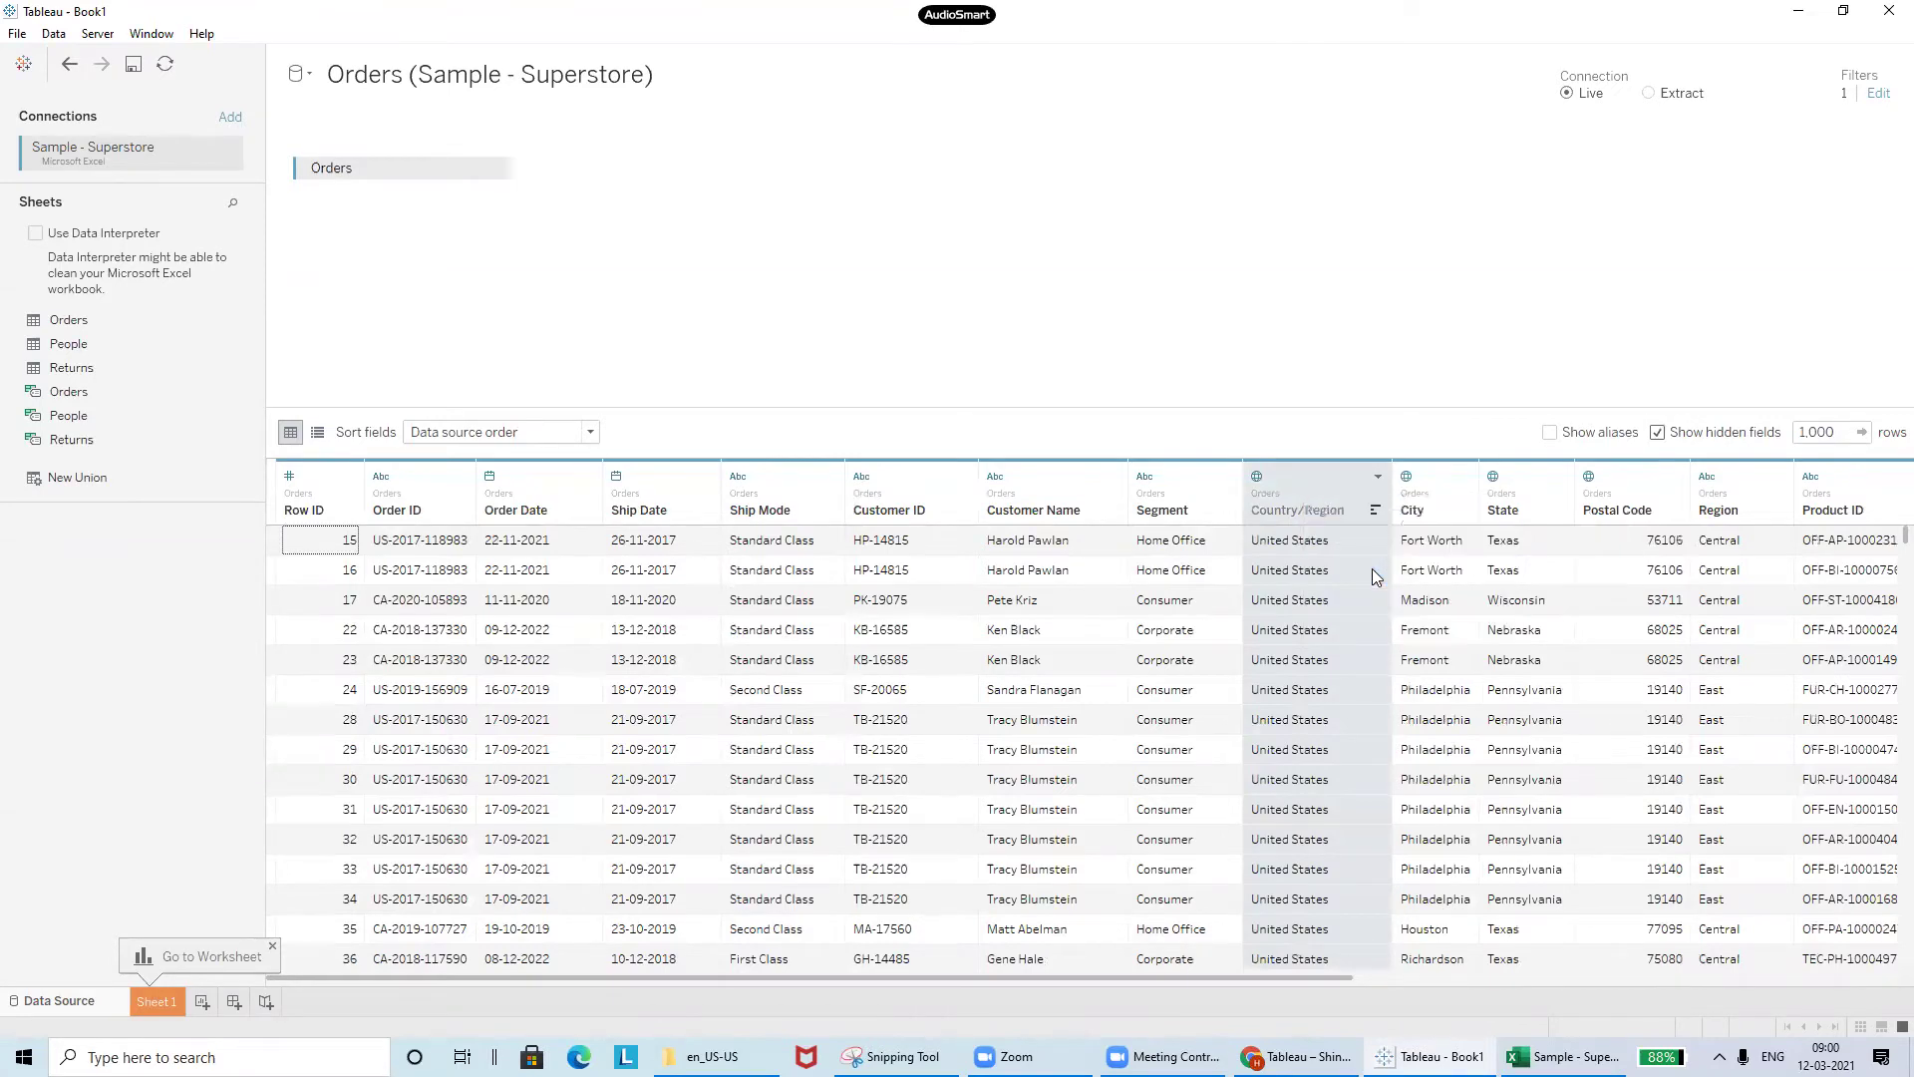
left_click(1551, 434)
left_click(1551, 435)
left_click(1658, 433)
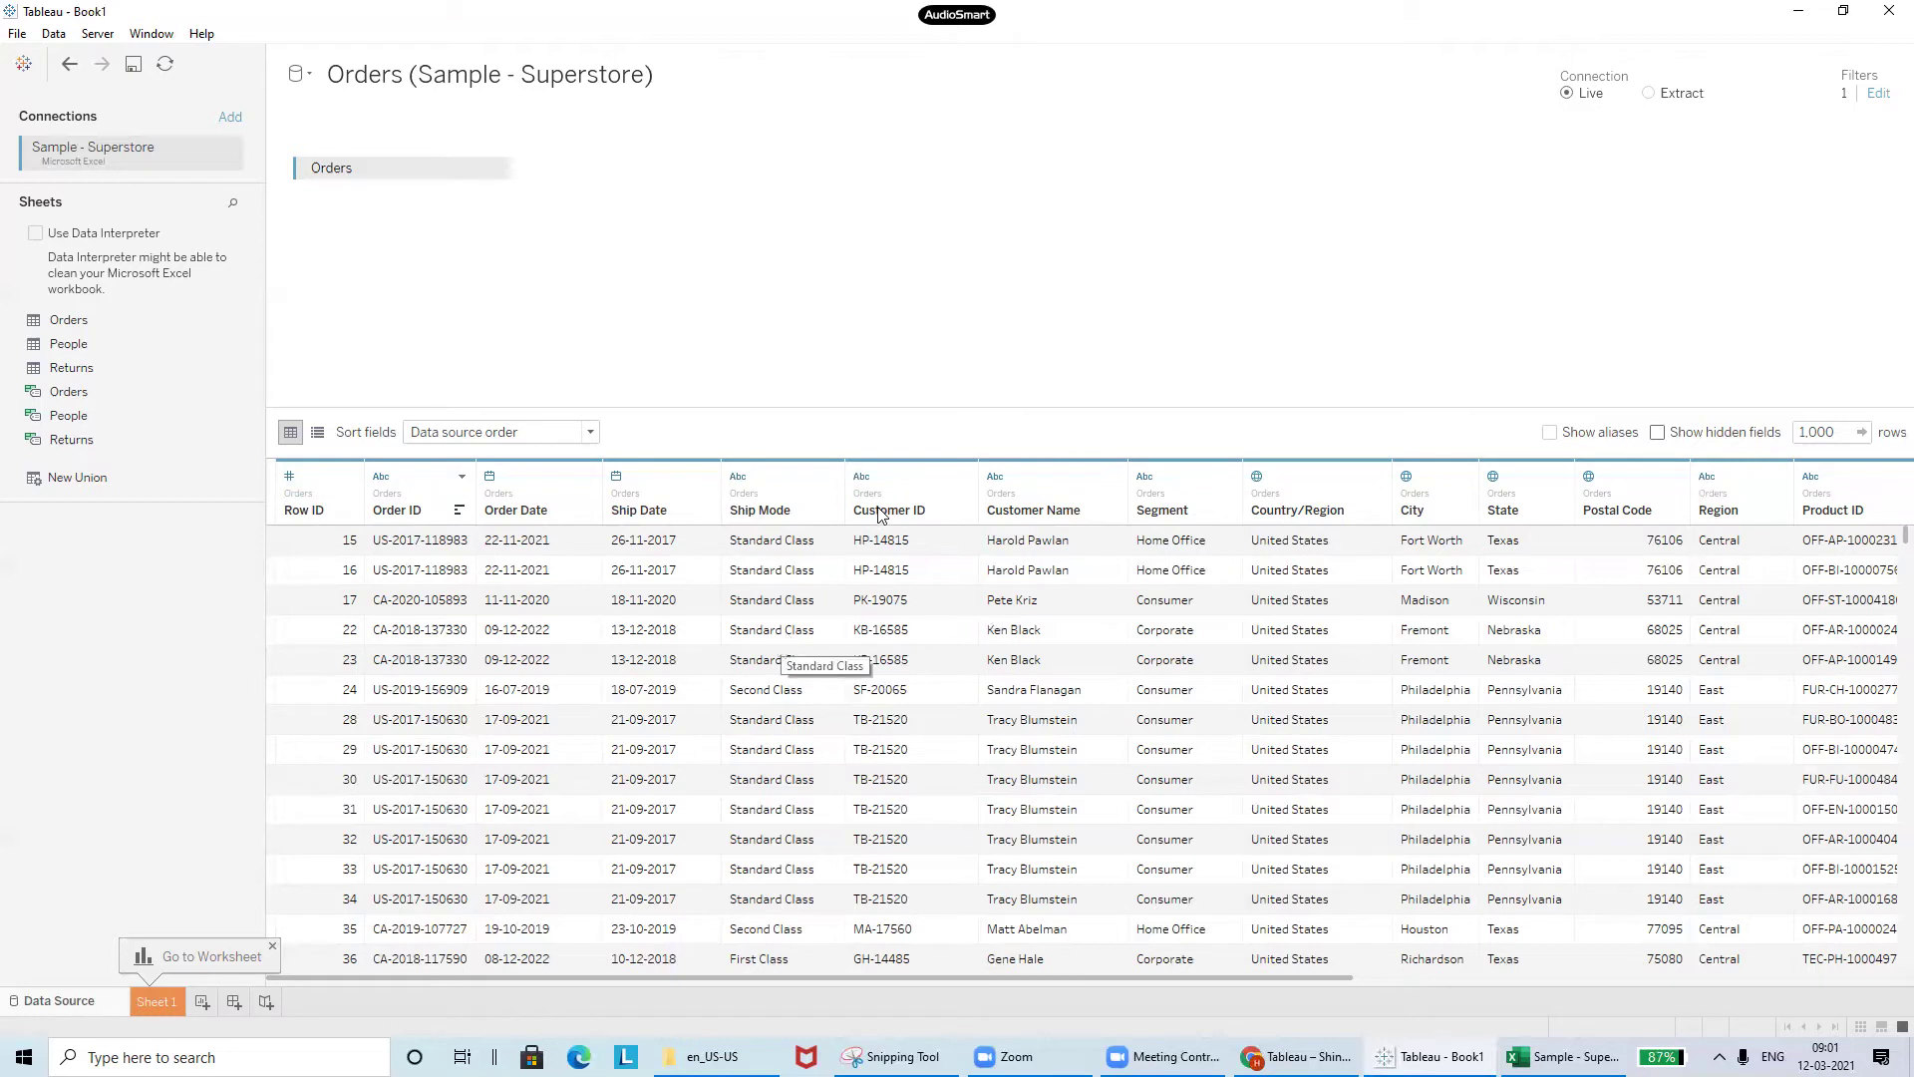
- View the Customer ID field's options, try changing its data type to Date, and undo the change
left_click(966, 479)
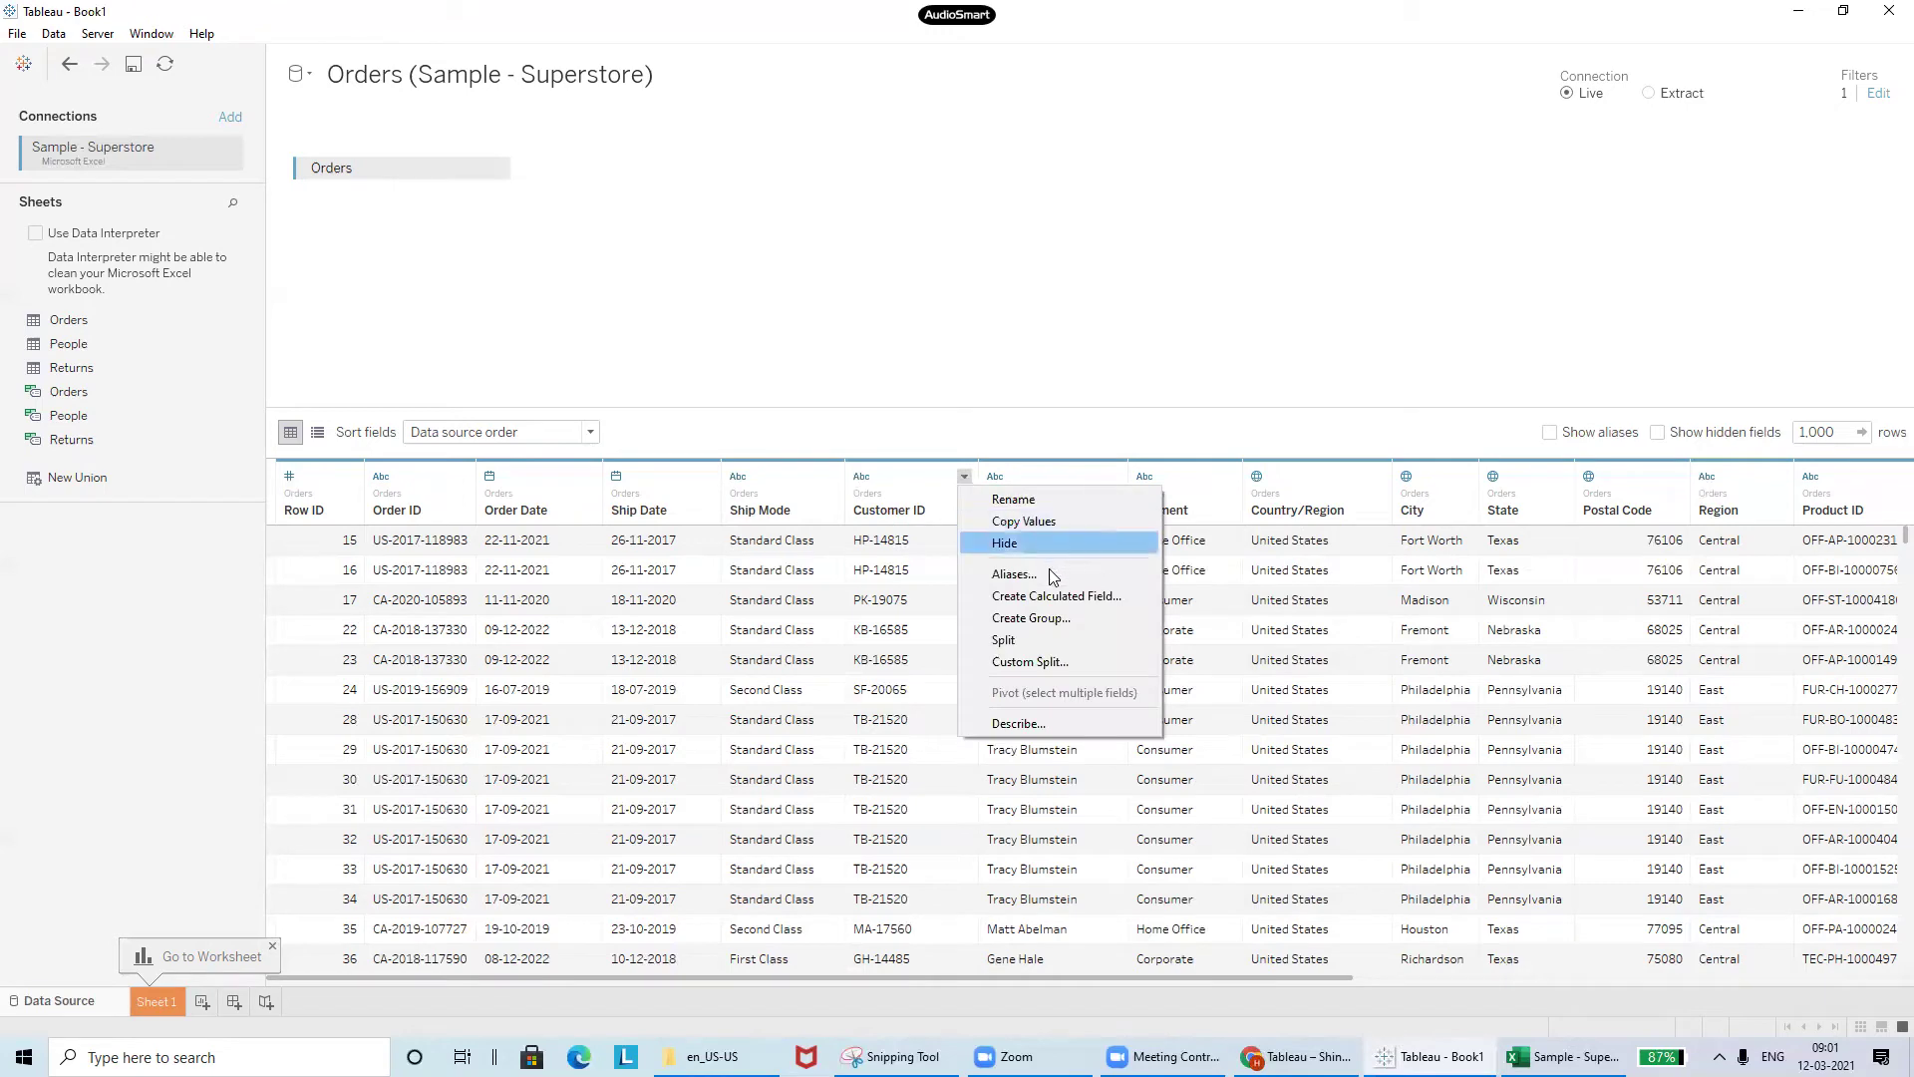
key("Escape")
left_click(862, 479)
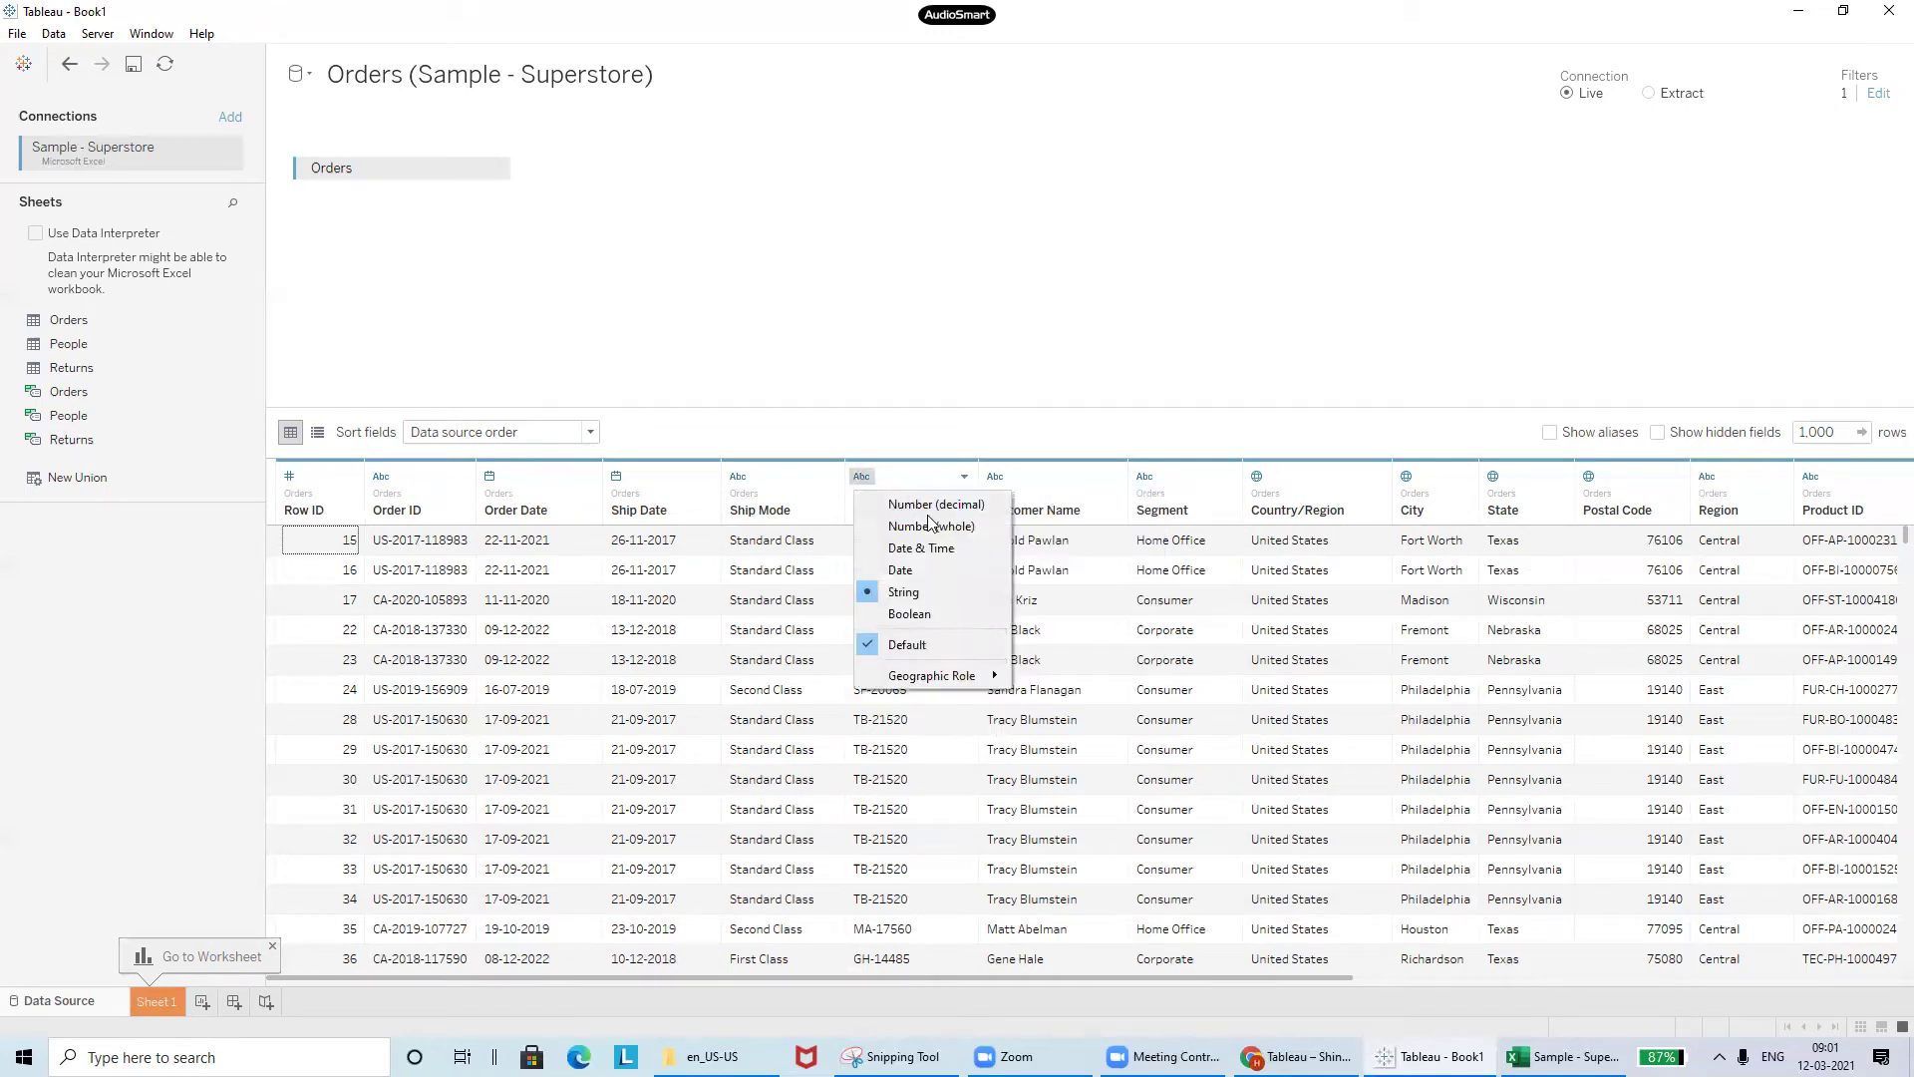
left_click(917, 568)
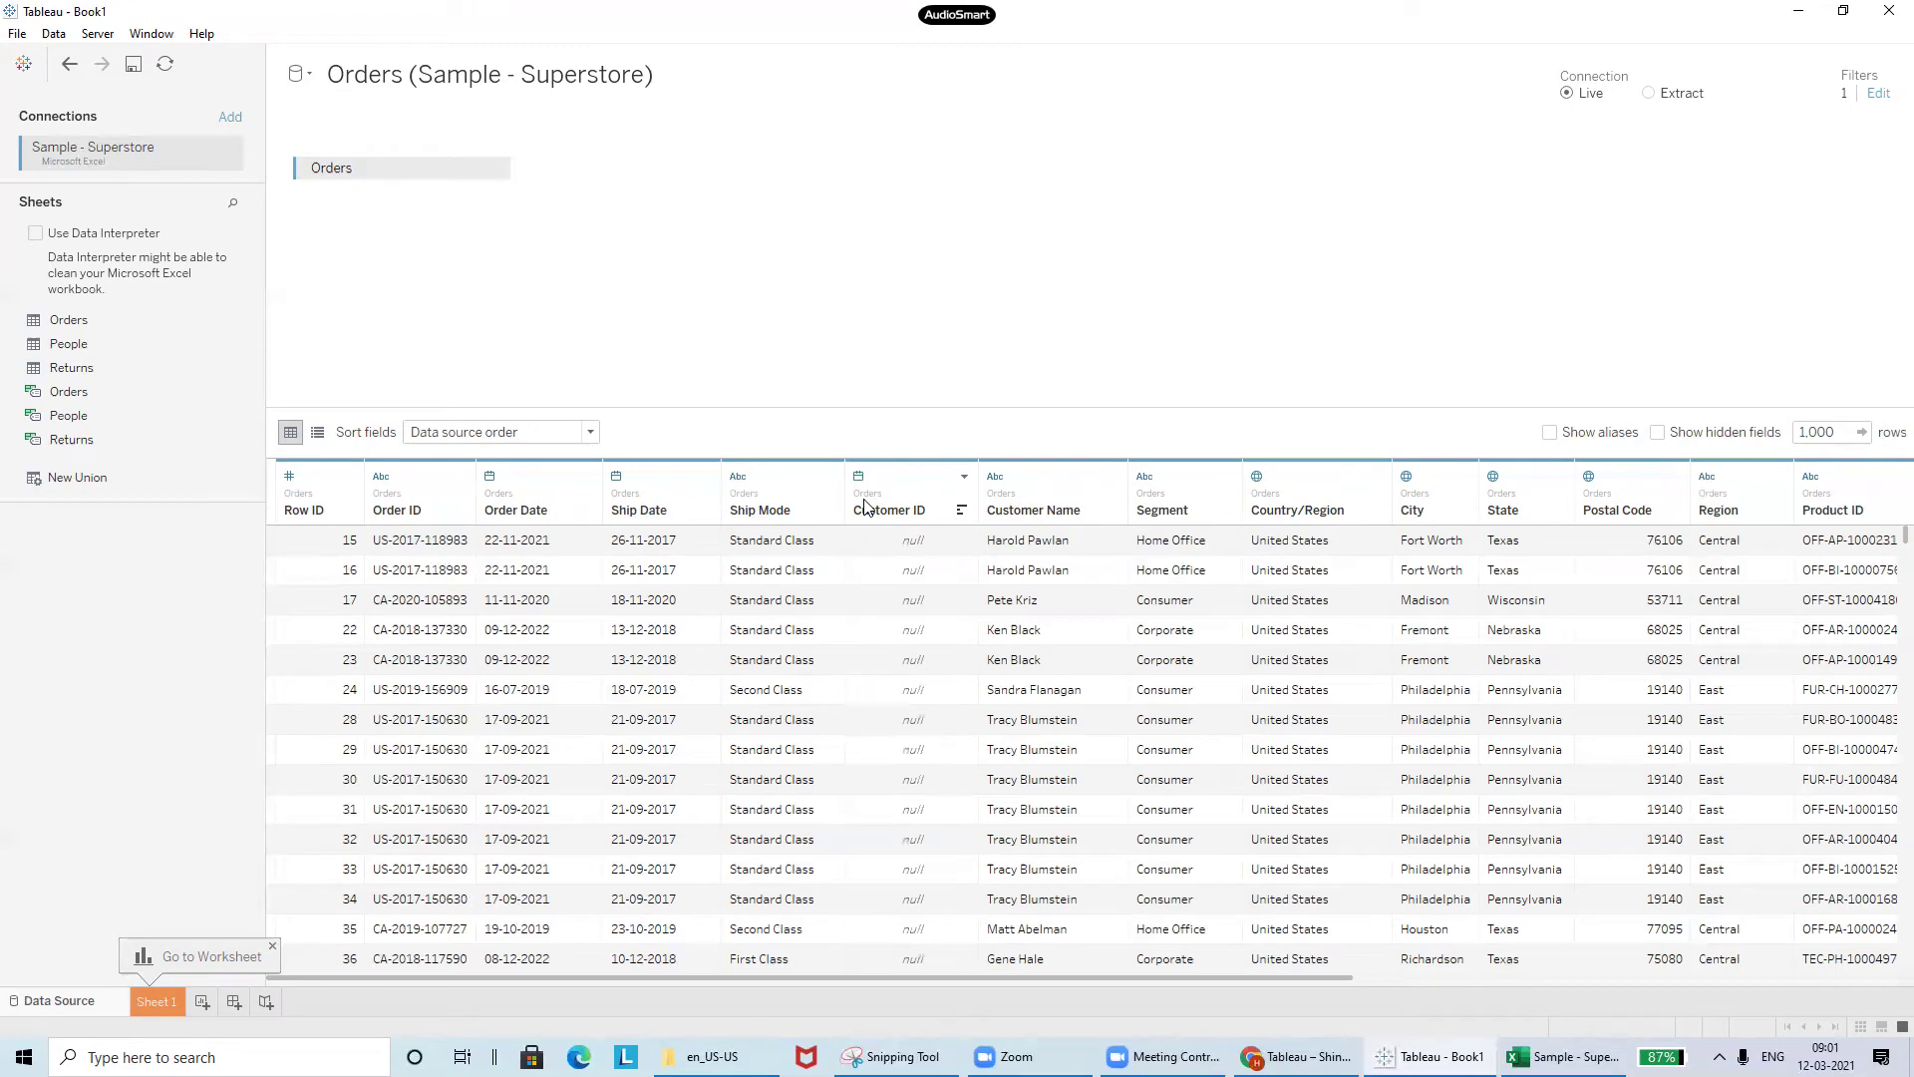
key("ctrl+z")
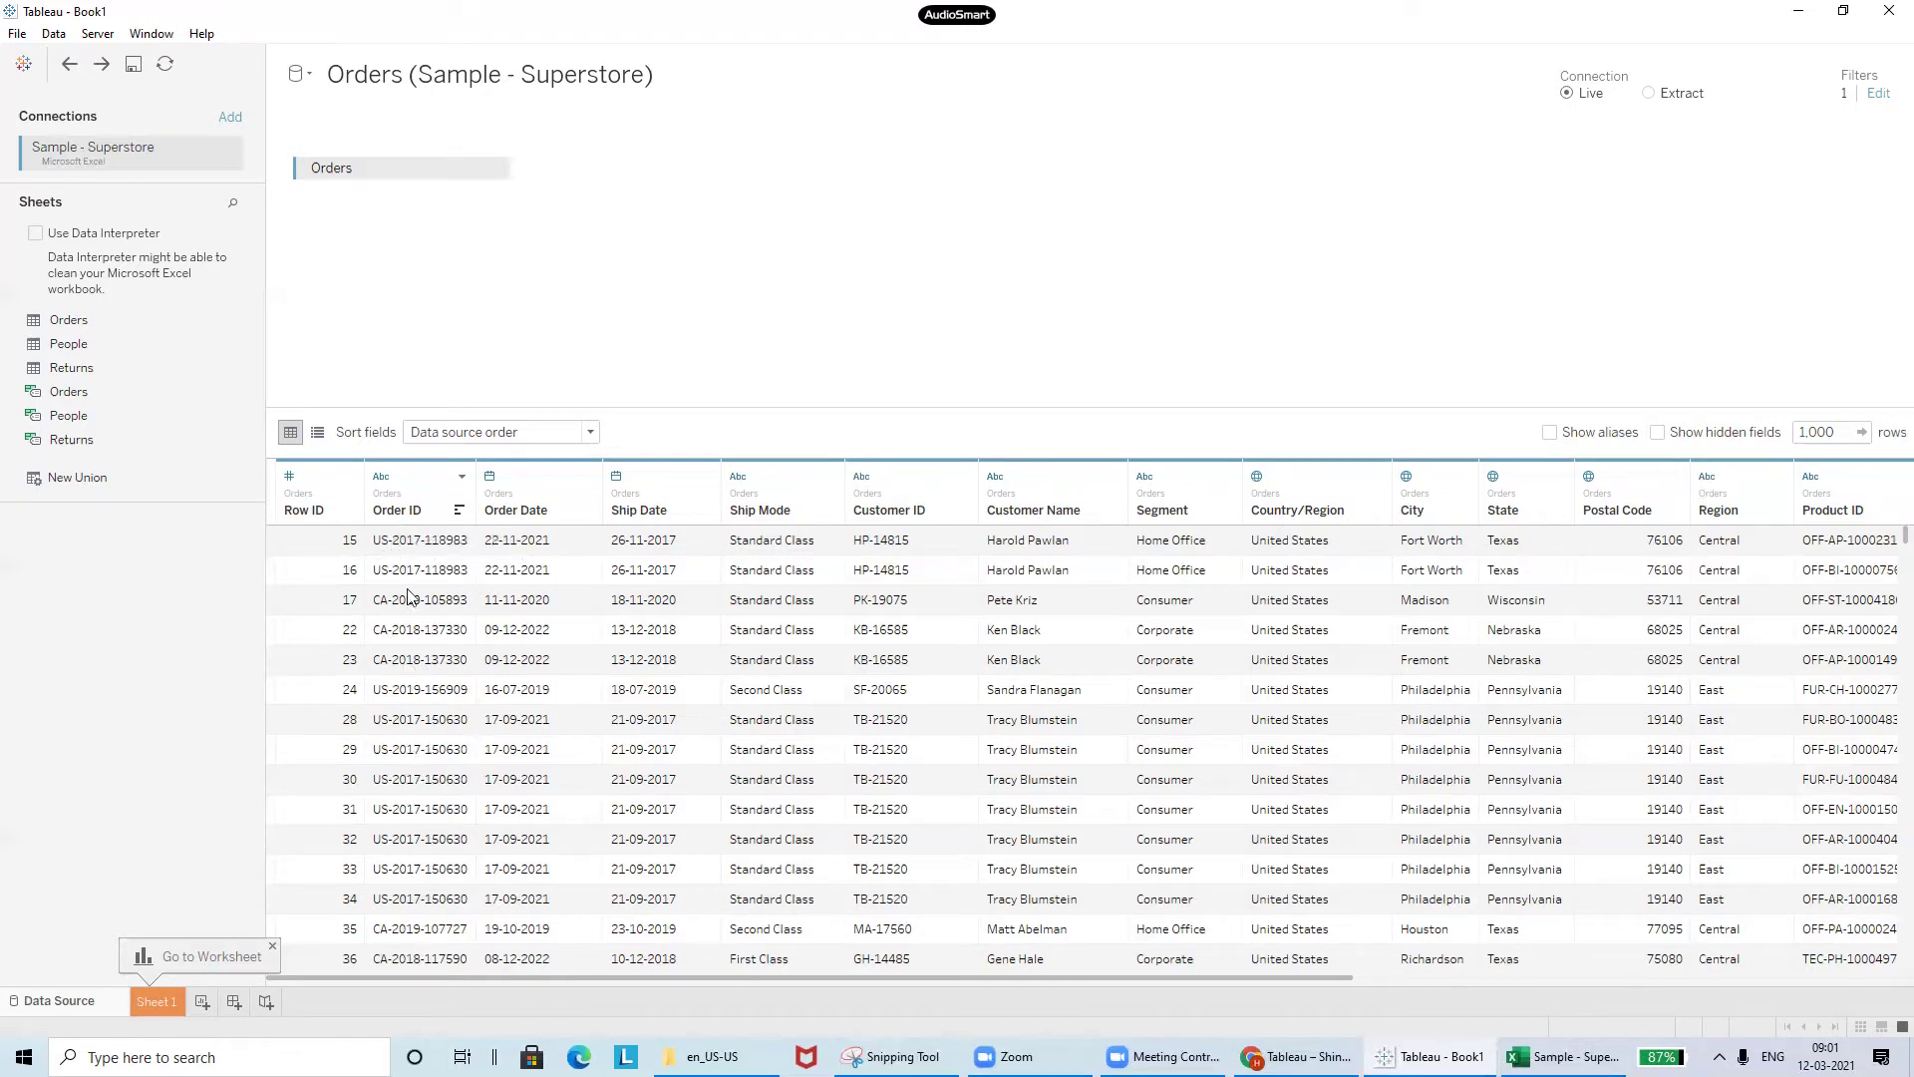
- Split the Order ID field automatically into separate fields
right_click(403, 514)
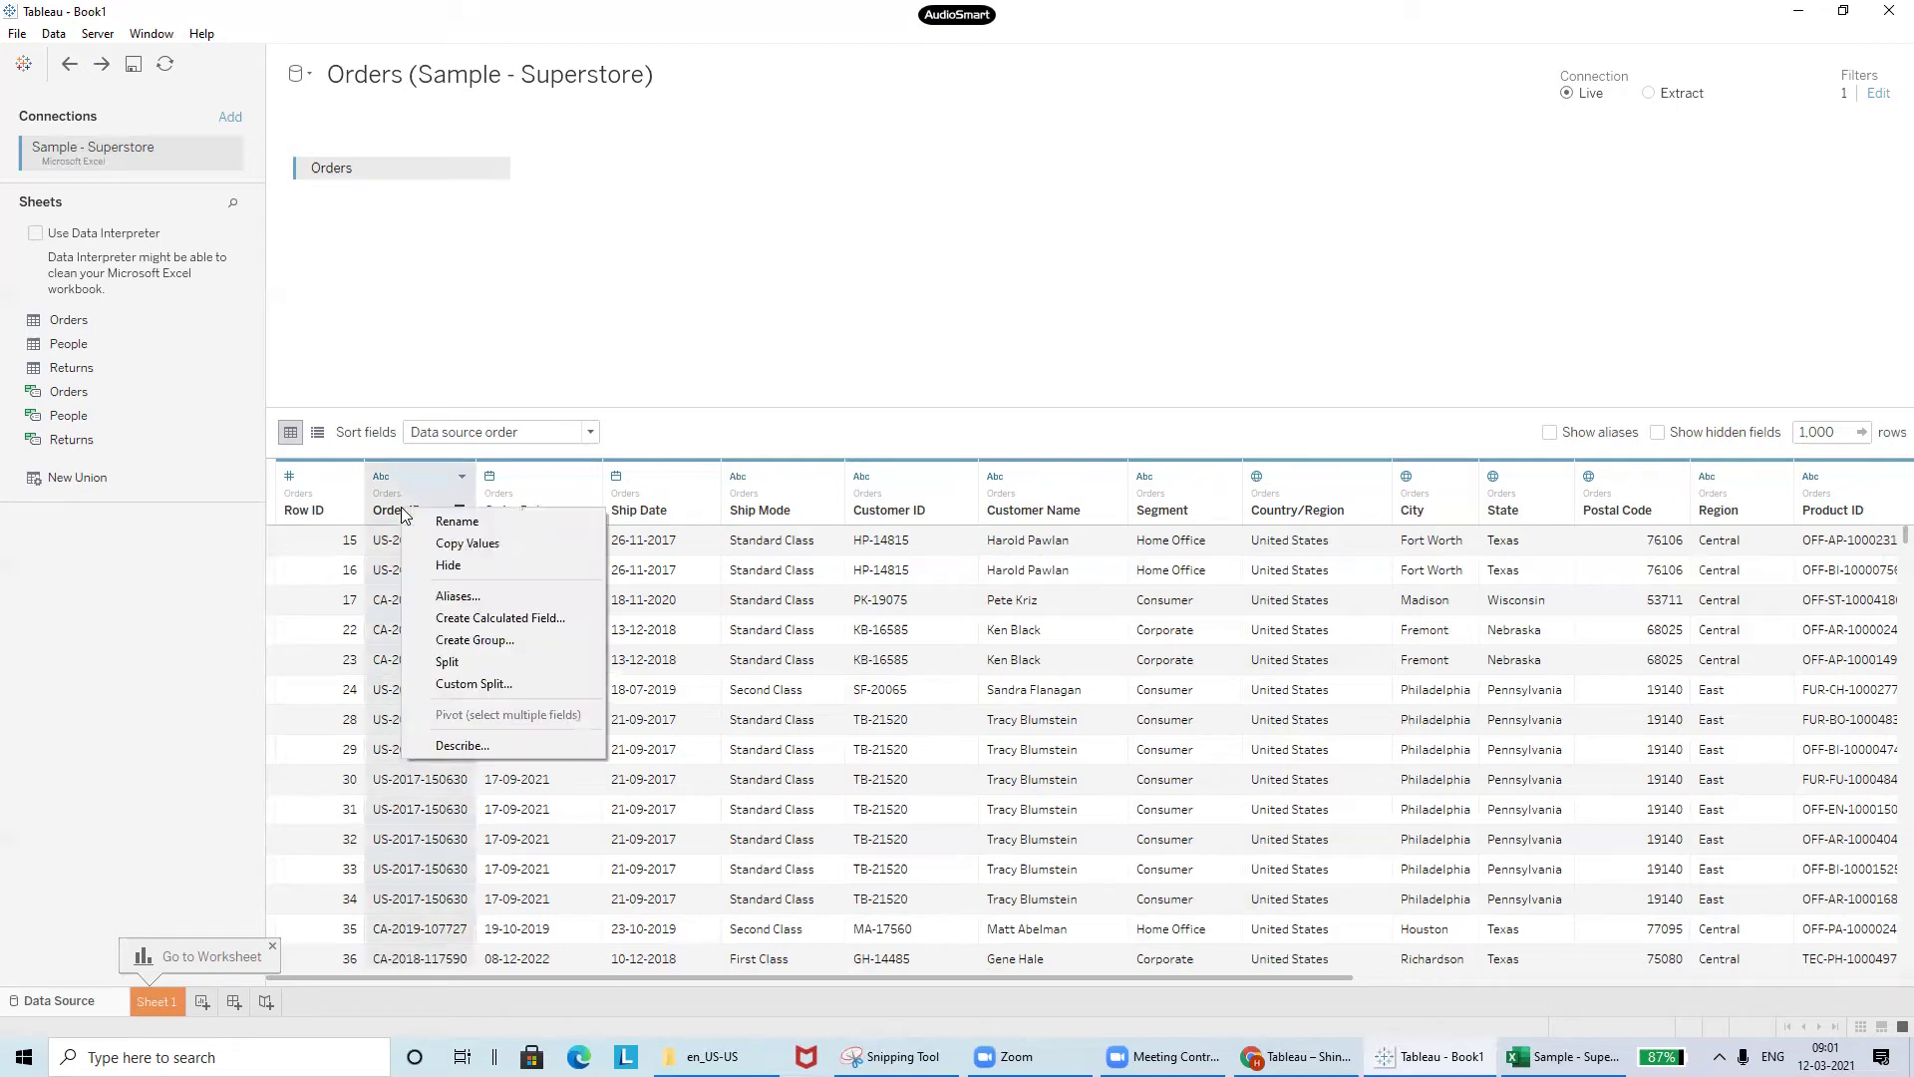
left_click(466, 663)
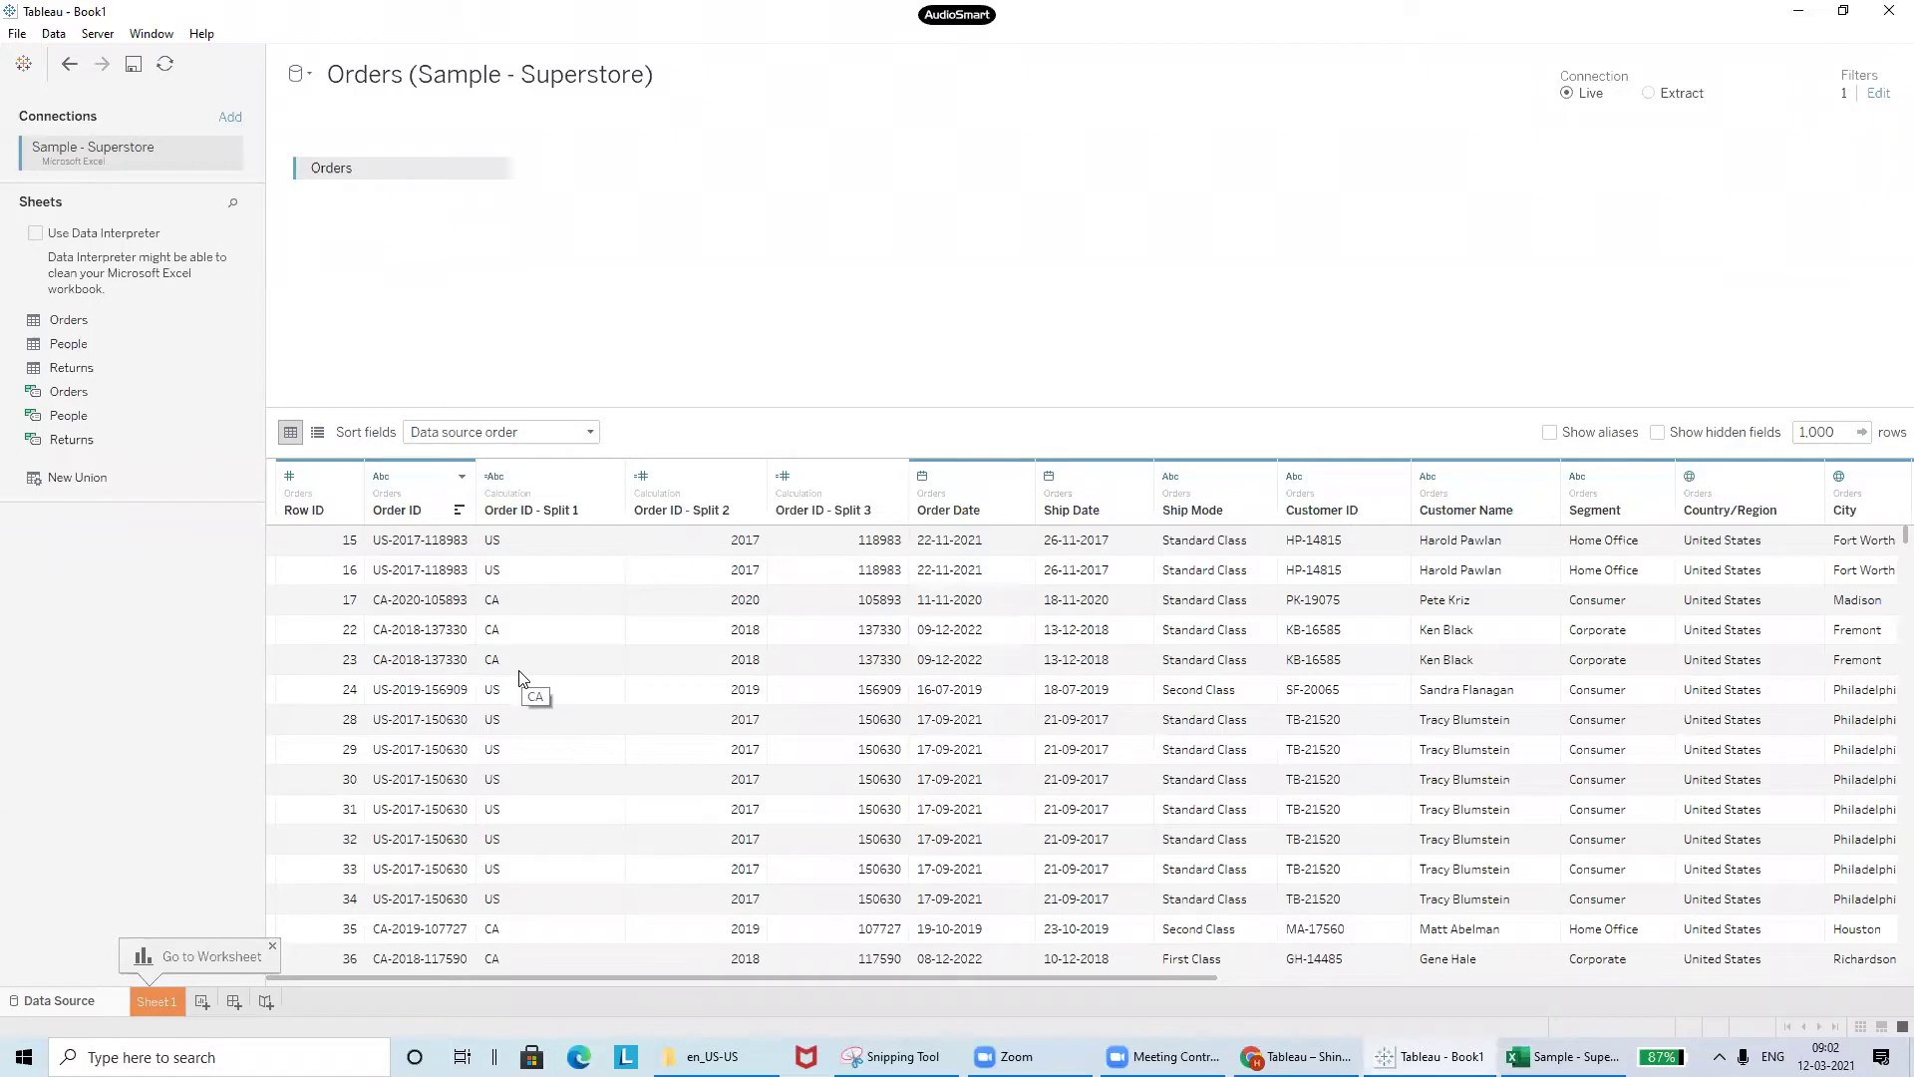
- Look at the Custom Split options for the Order ID field, including the First, Last and All choices, and cancel
right_click(397, 512)
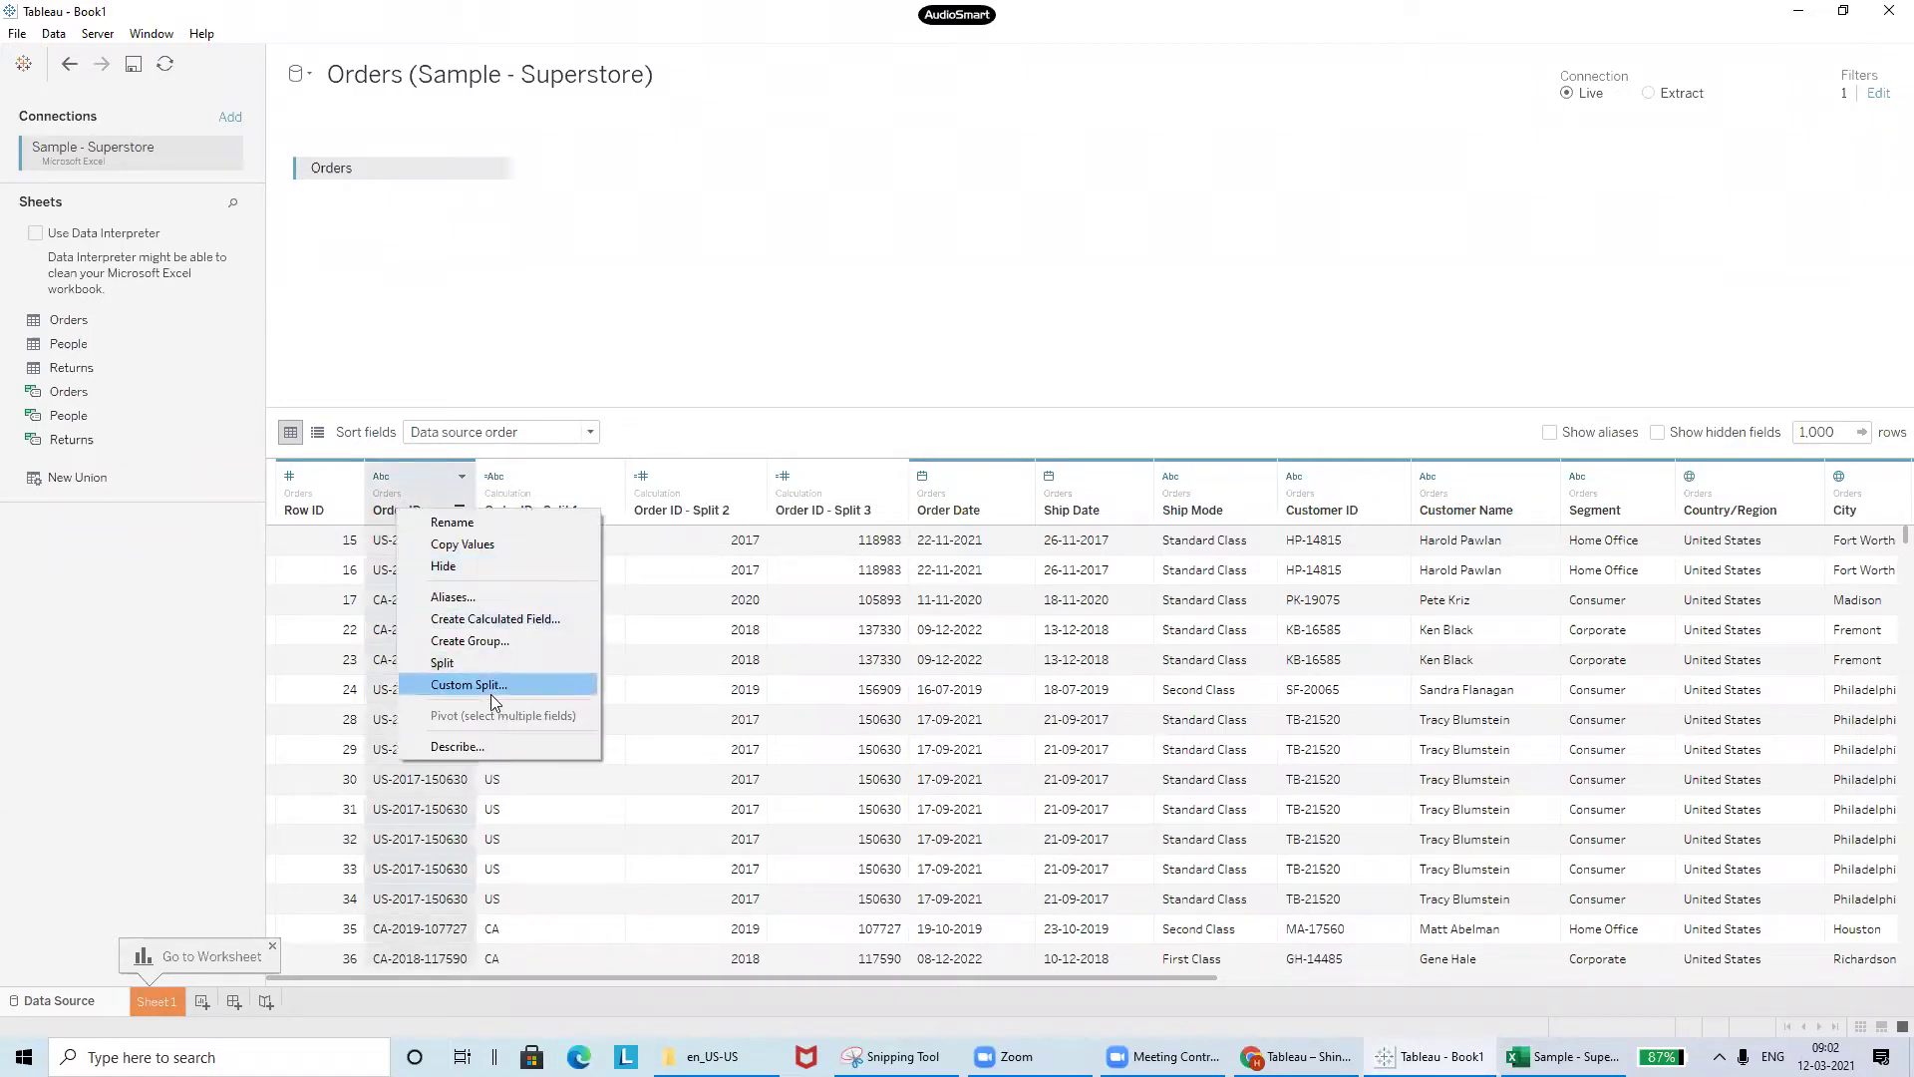
left_click(491, 692)
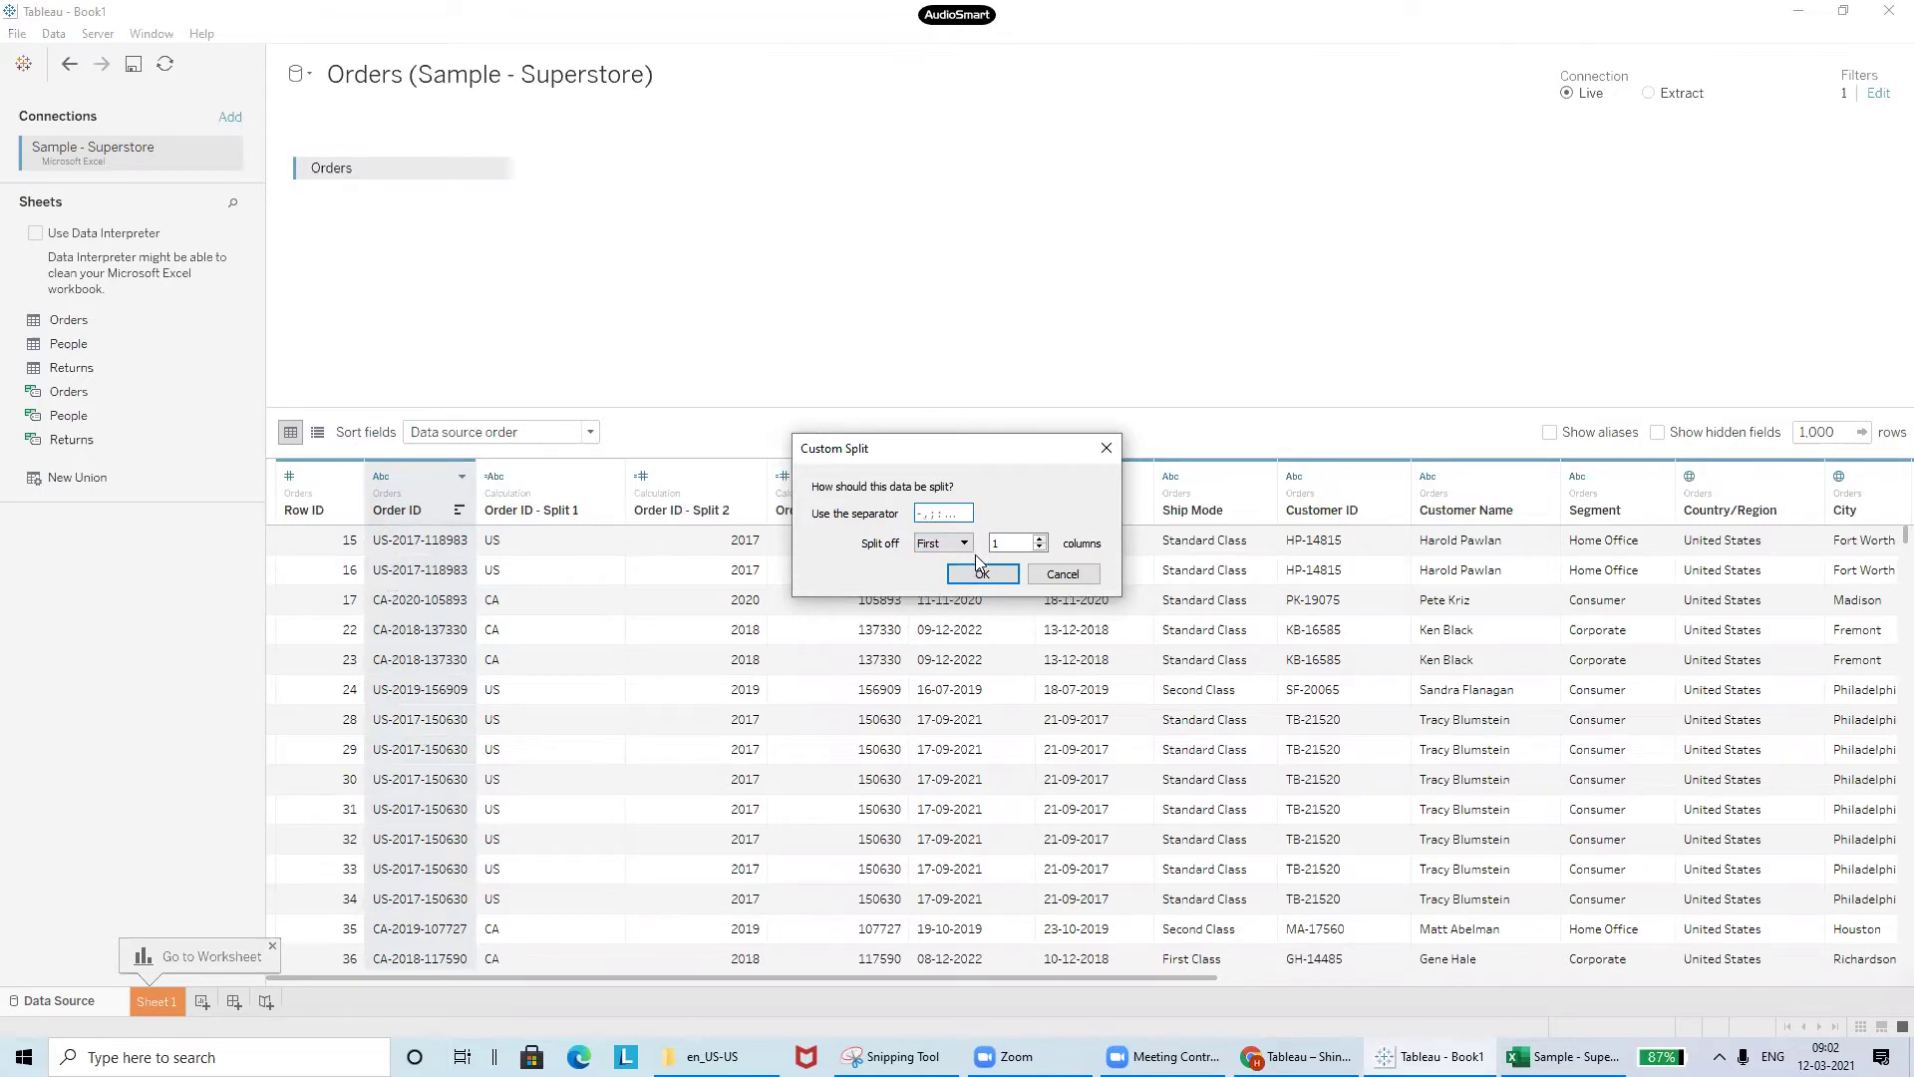
left_click(940, 545)
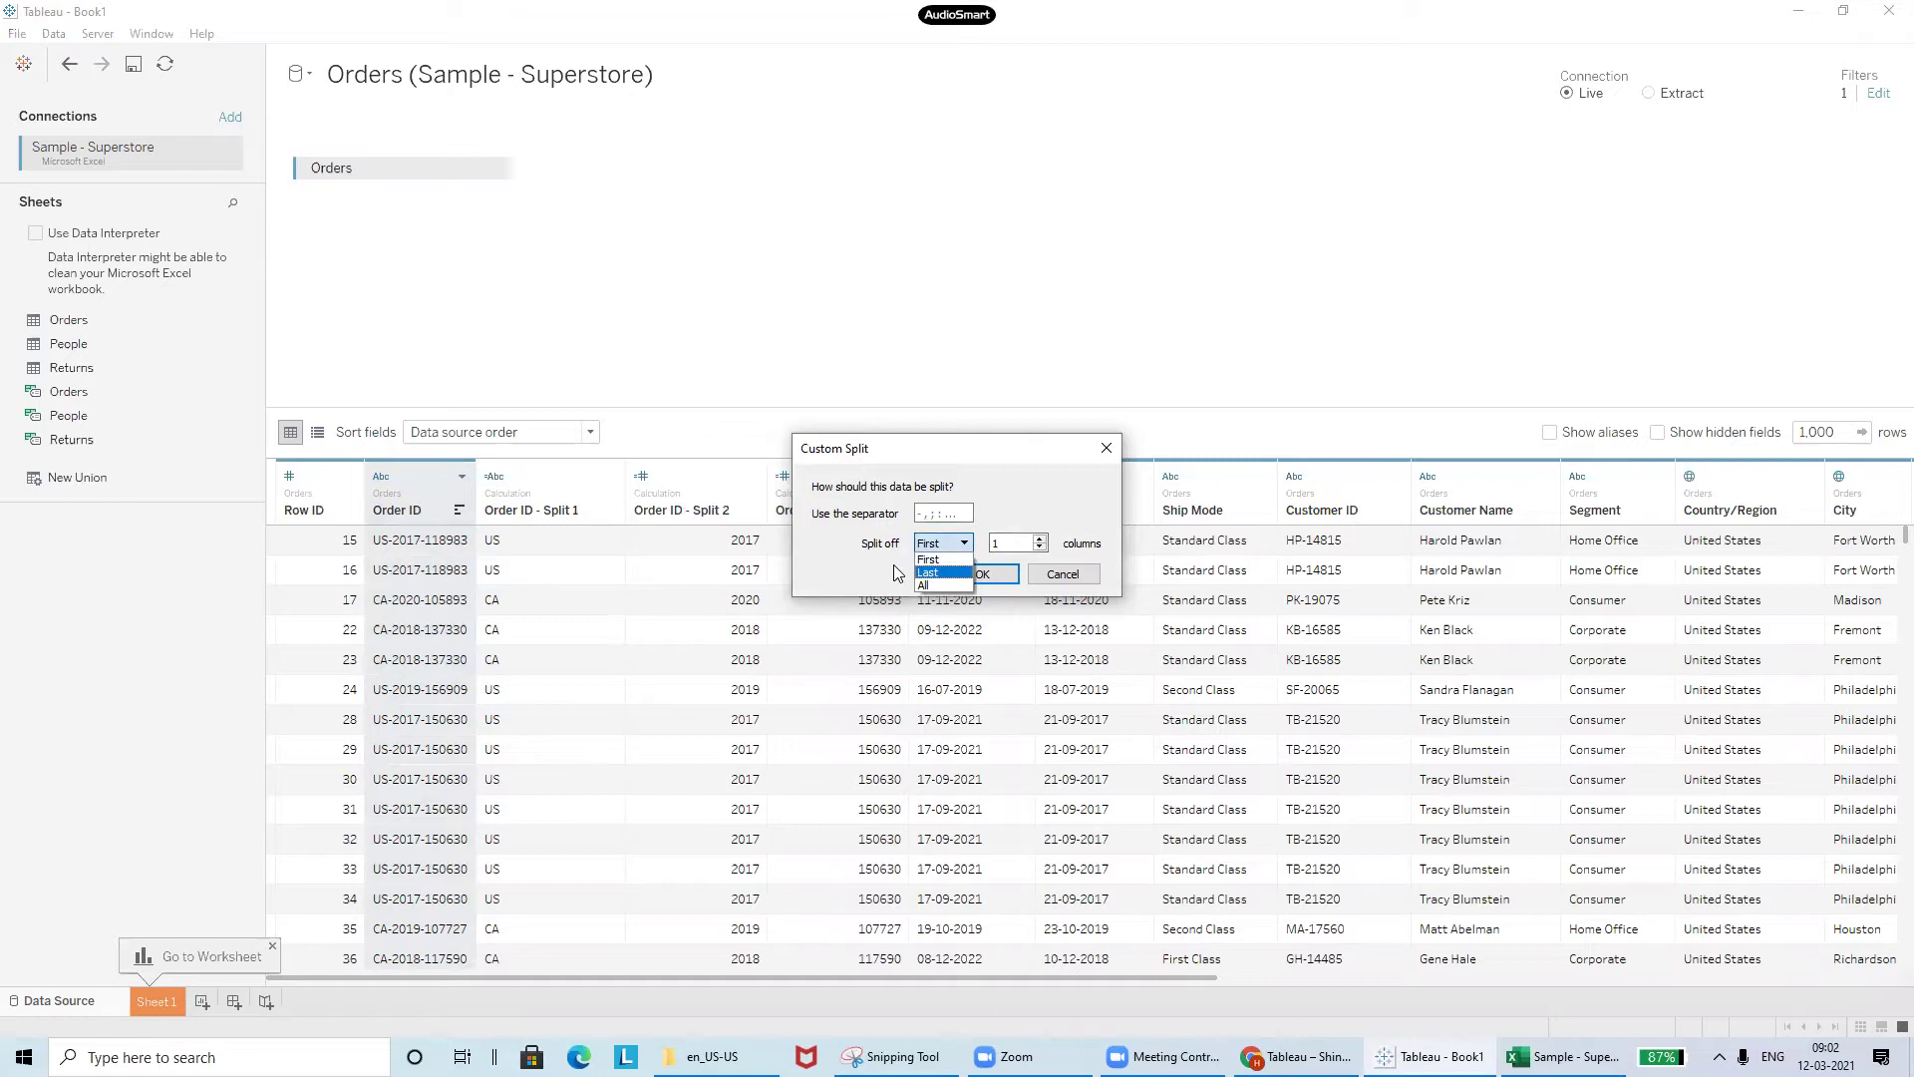
left_click(897, 571)
left_click(1062, 575)
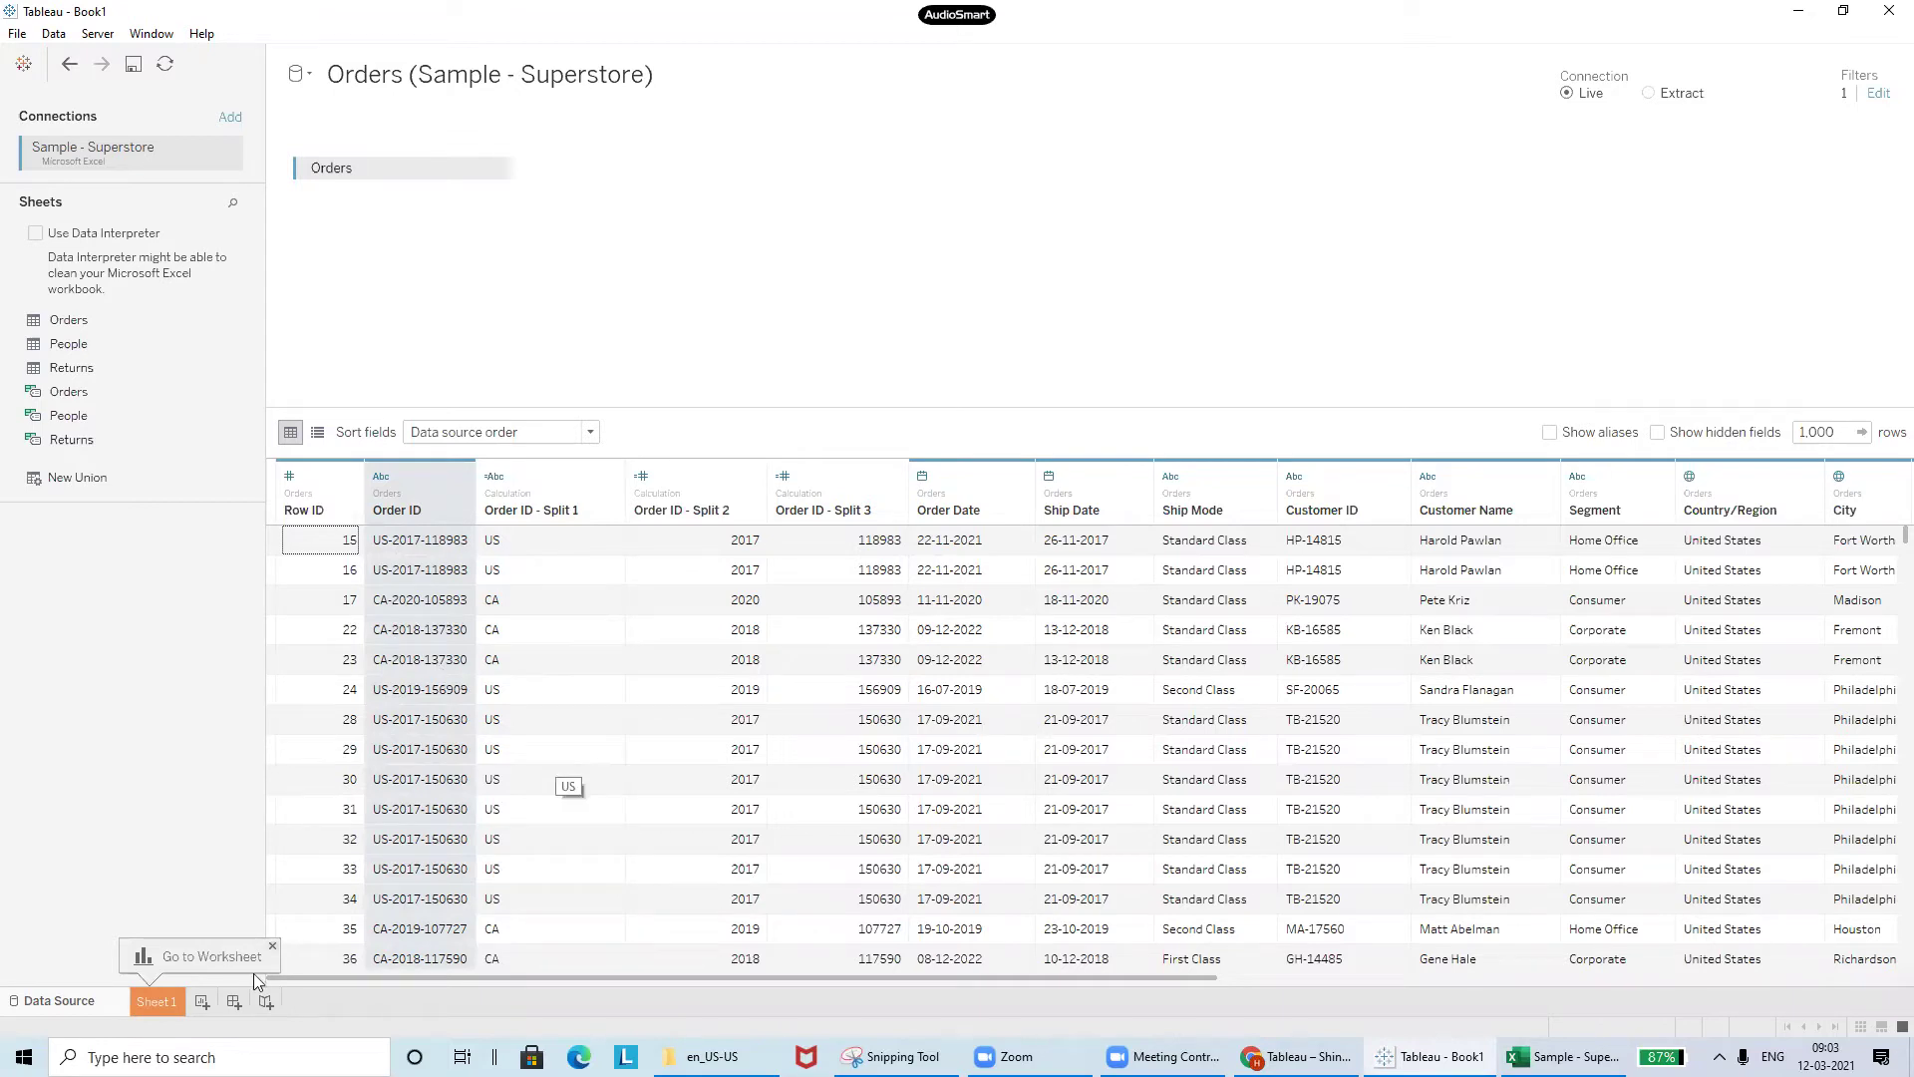
- Dismiss the worksheet hint, open Sheet 1, widen the Marks card area, and clear the field selection
left_click(272, 945)
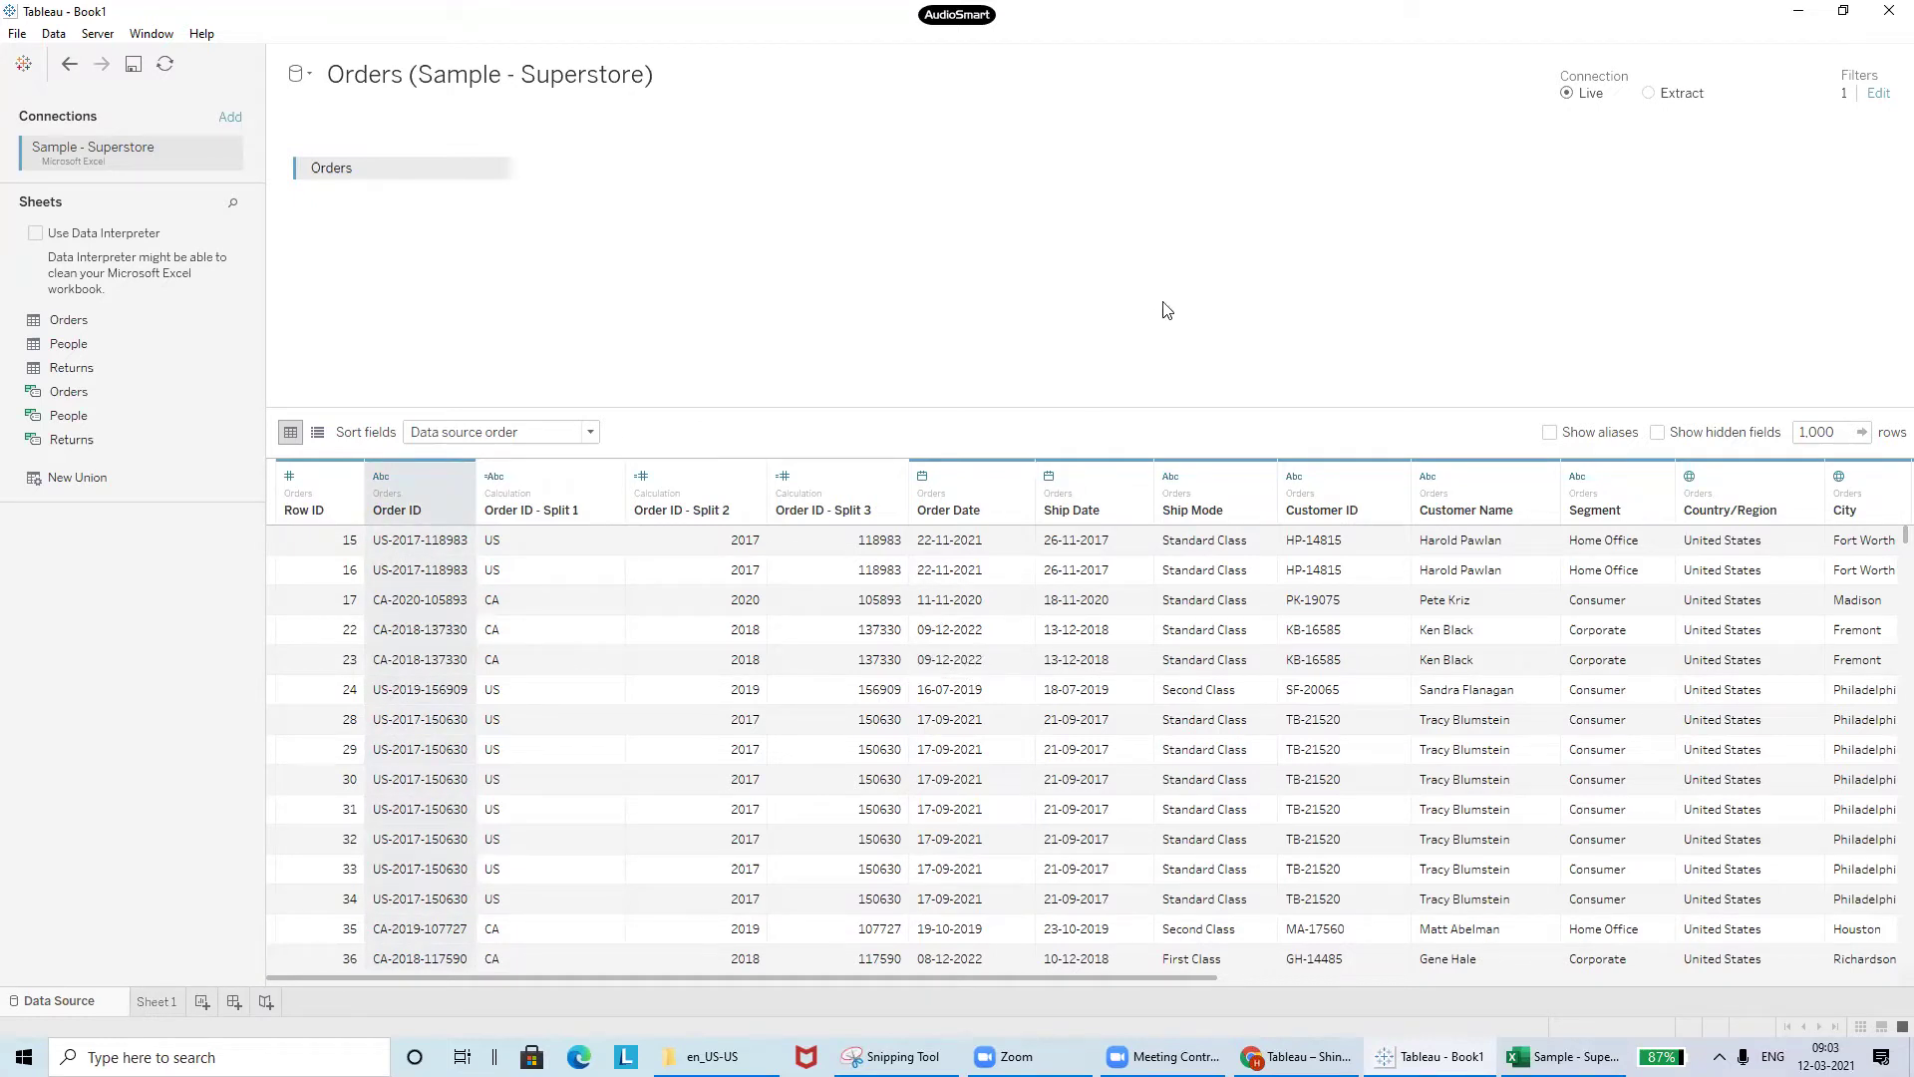
left_click(156, 1002)
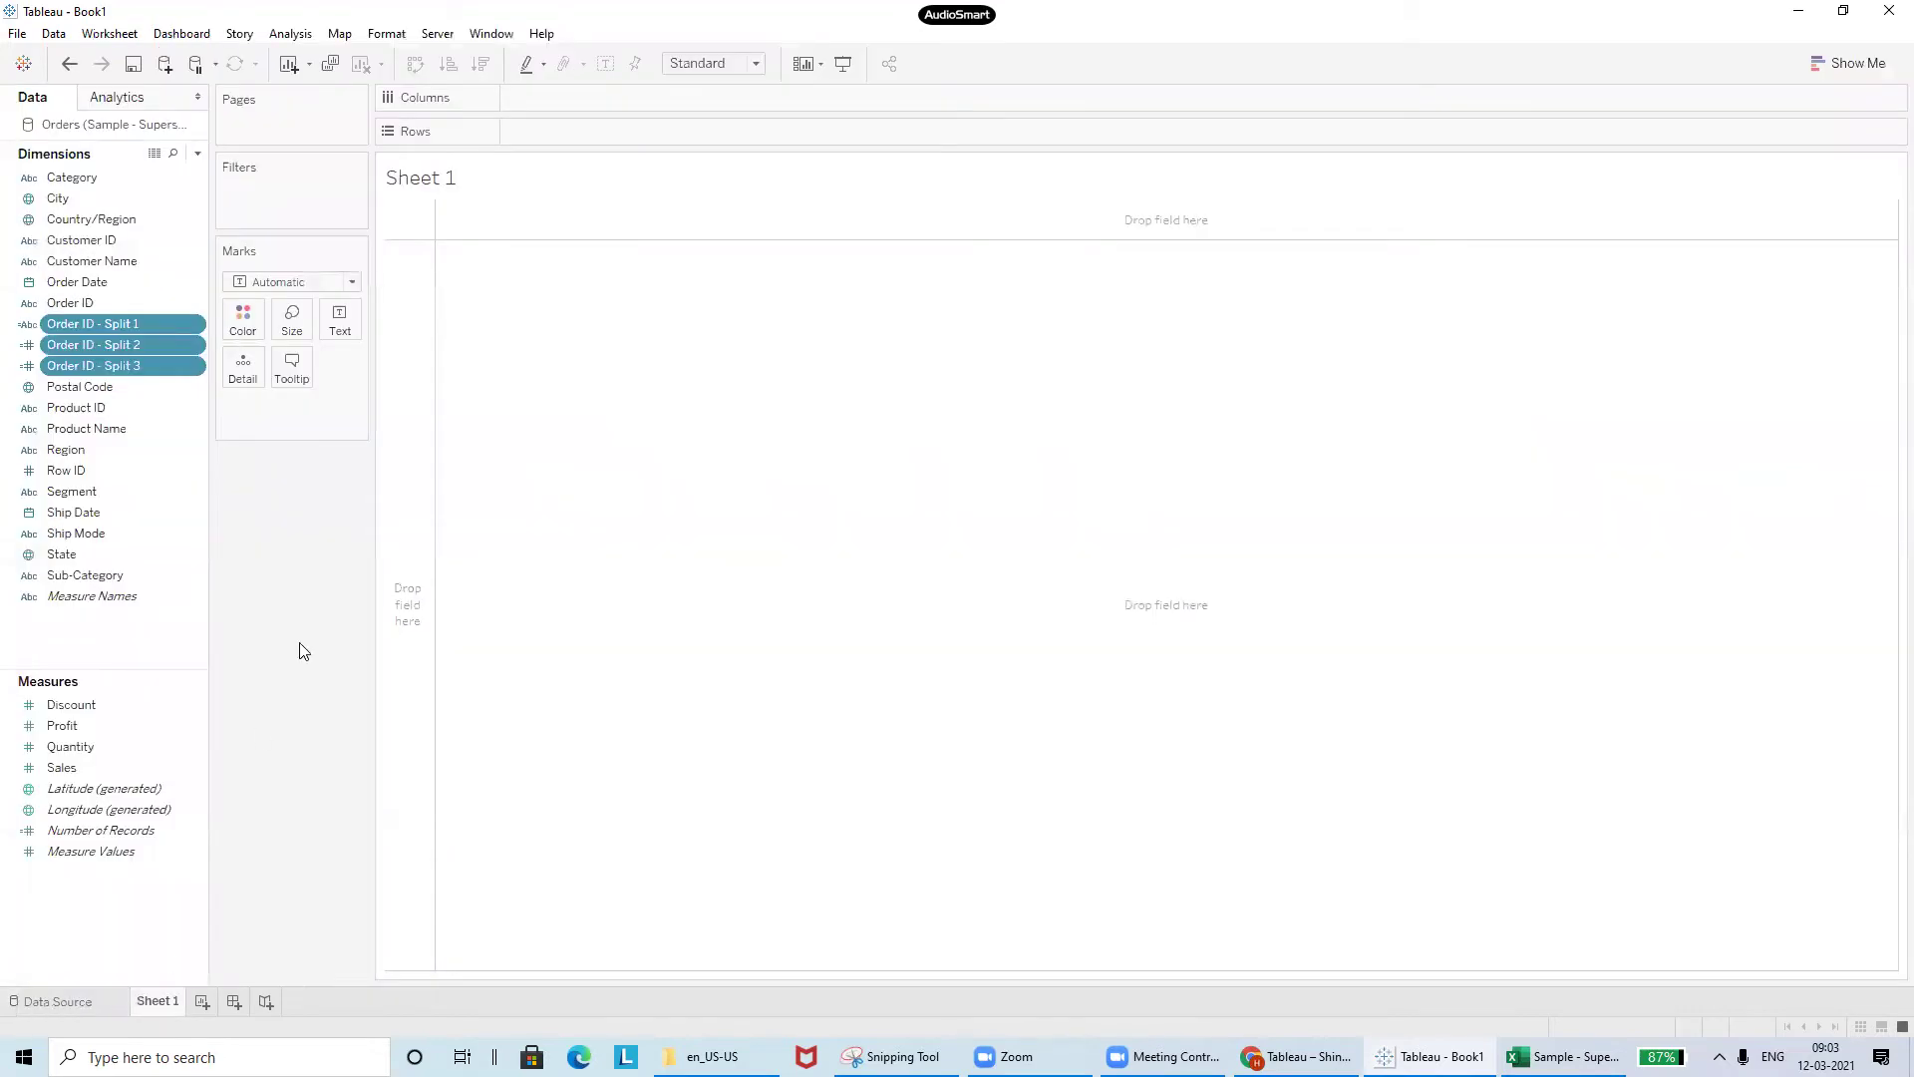
left_click_drag(371, 494, 513, 496)
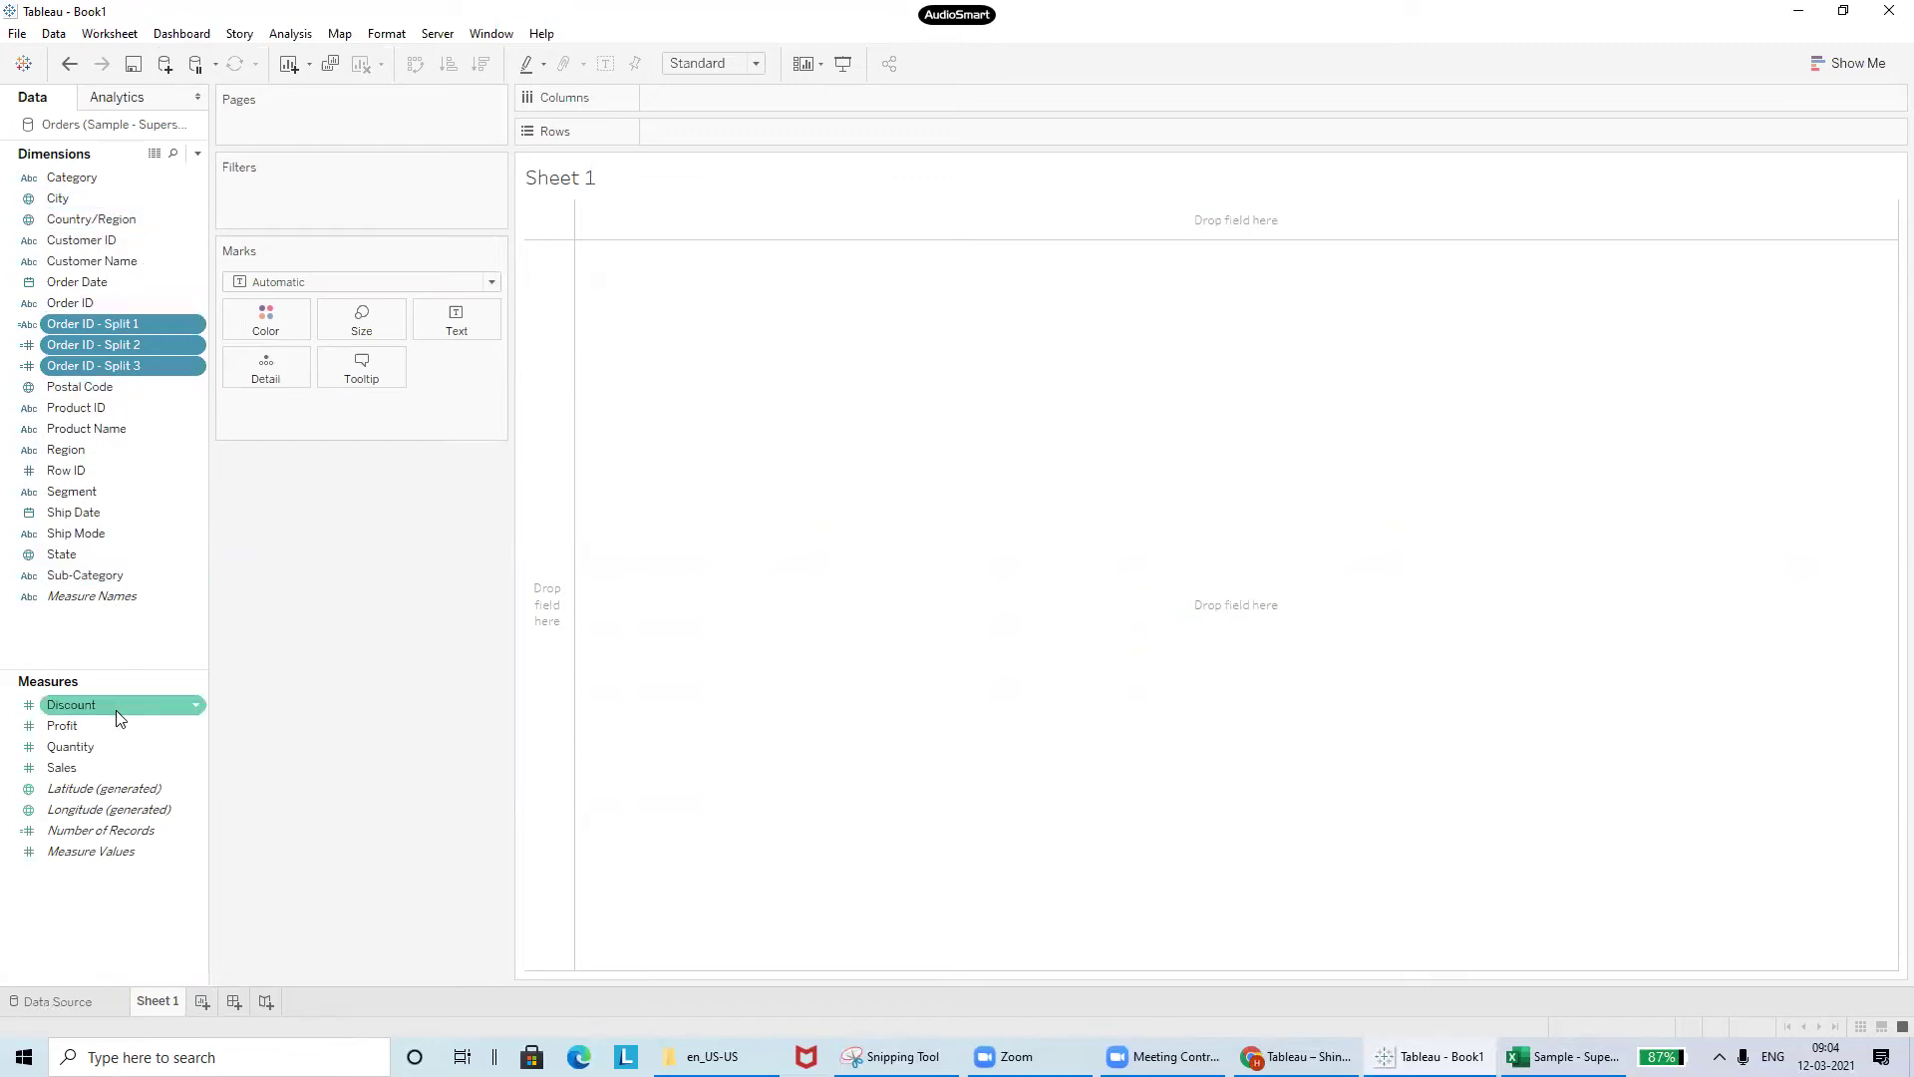
left_click(106, 631)
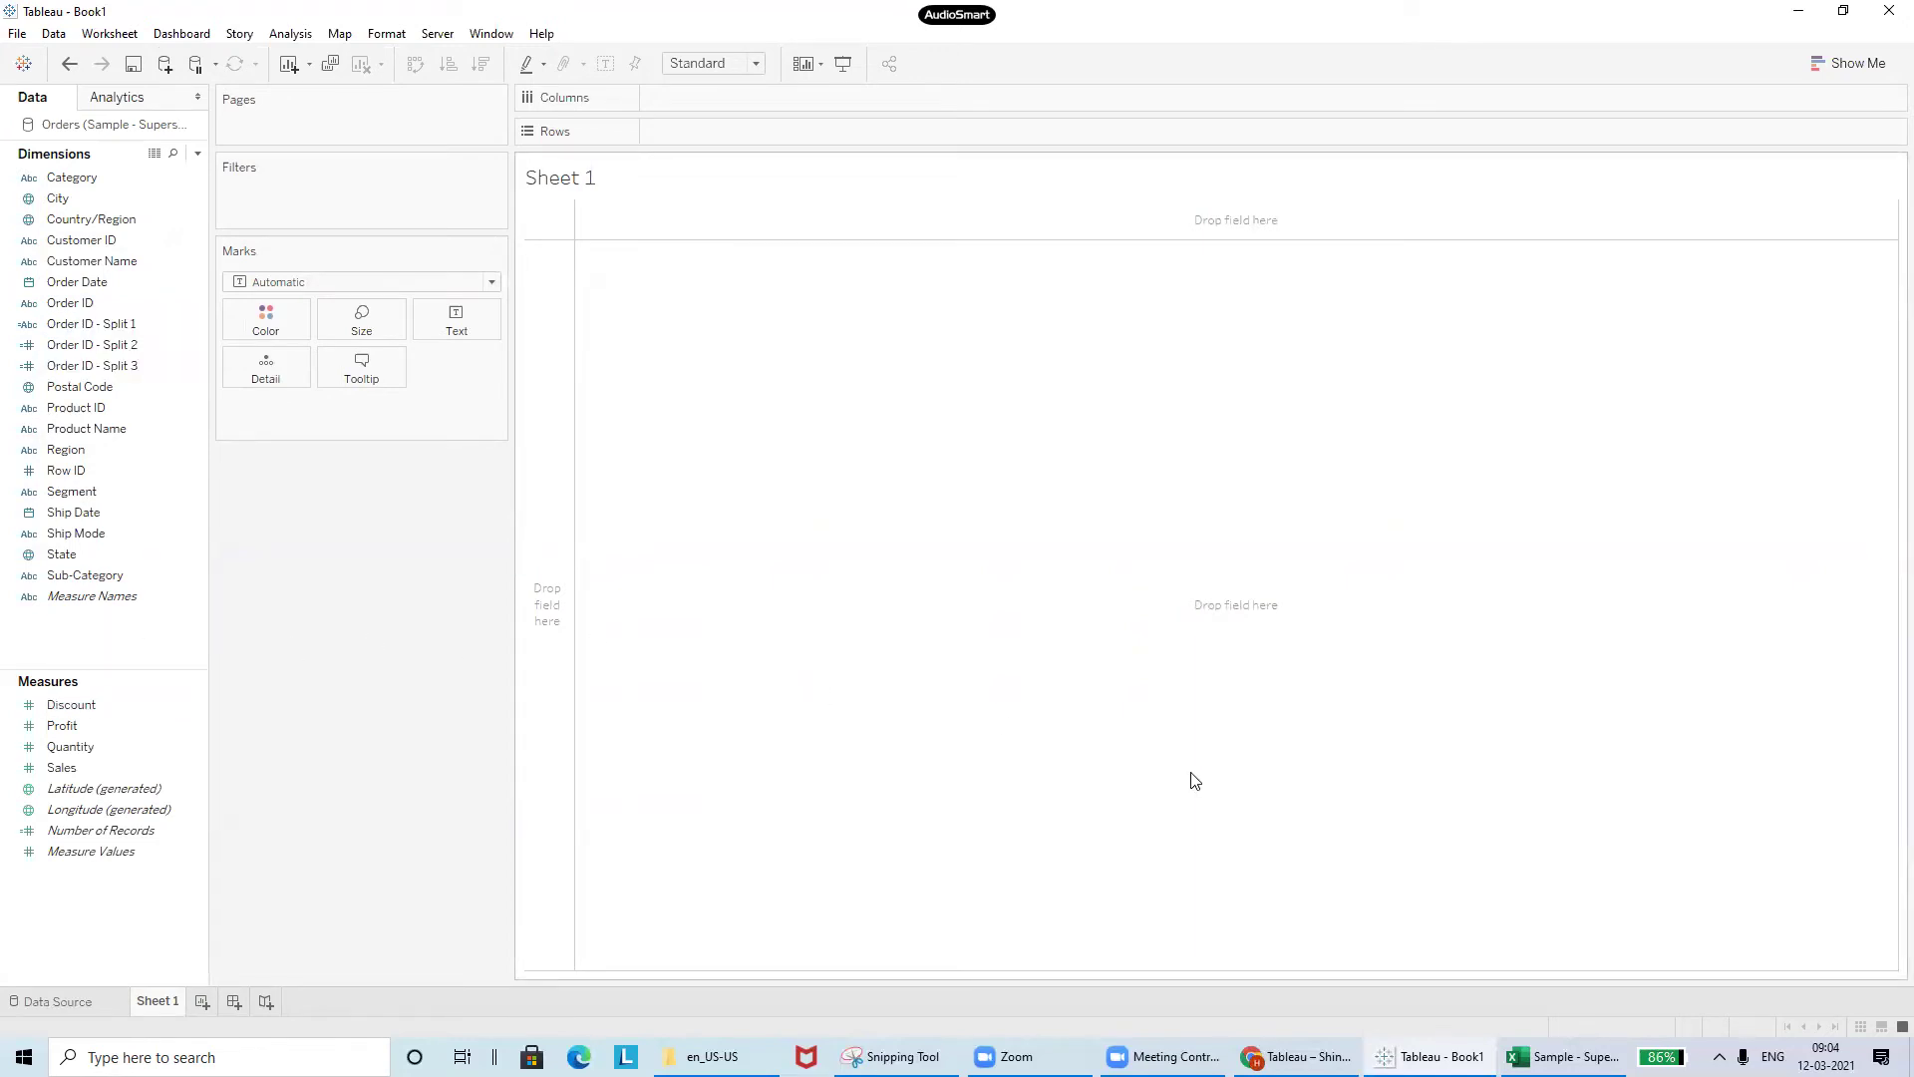
- Switch to the Shiny Schools page in the browser and read the Dimensions and Measures section under Tableau Terminology
left_click(1296, 1056)
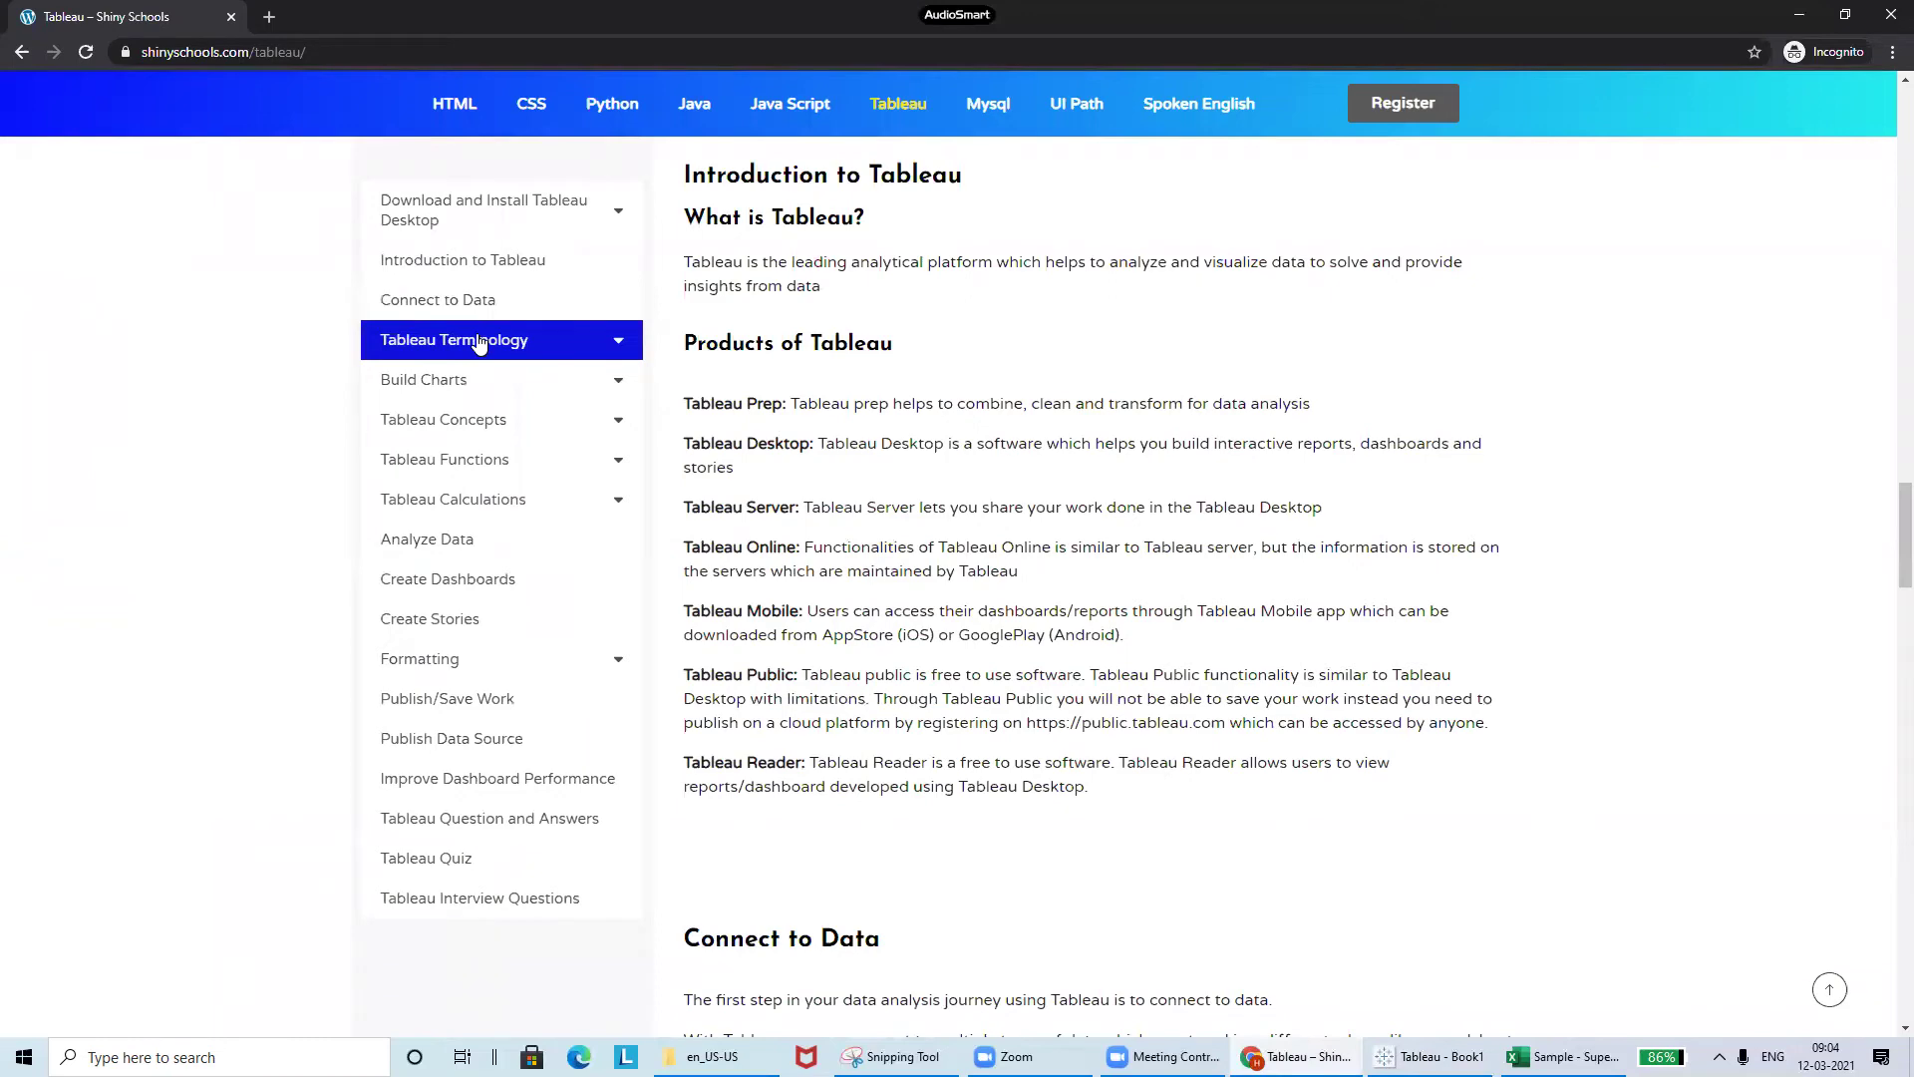
left_click(478, 342)
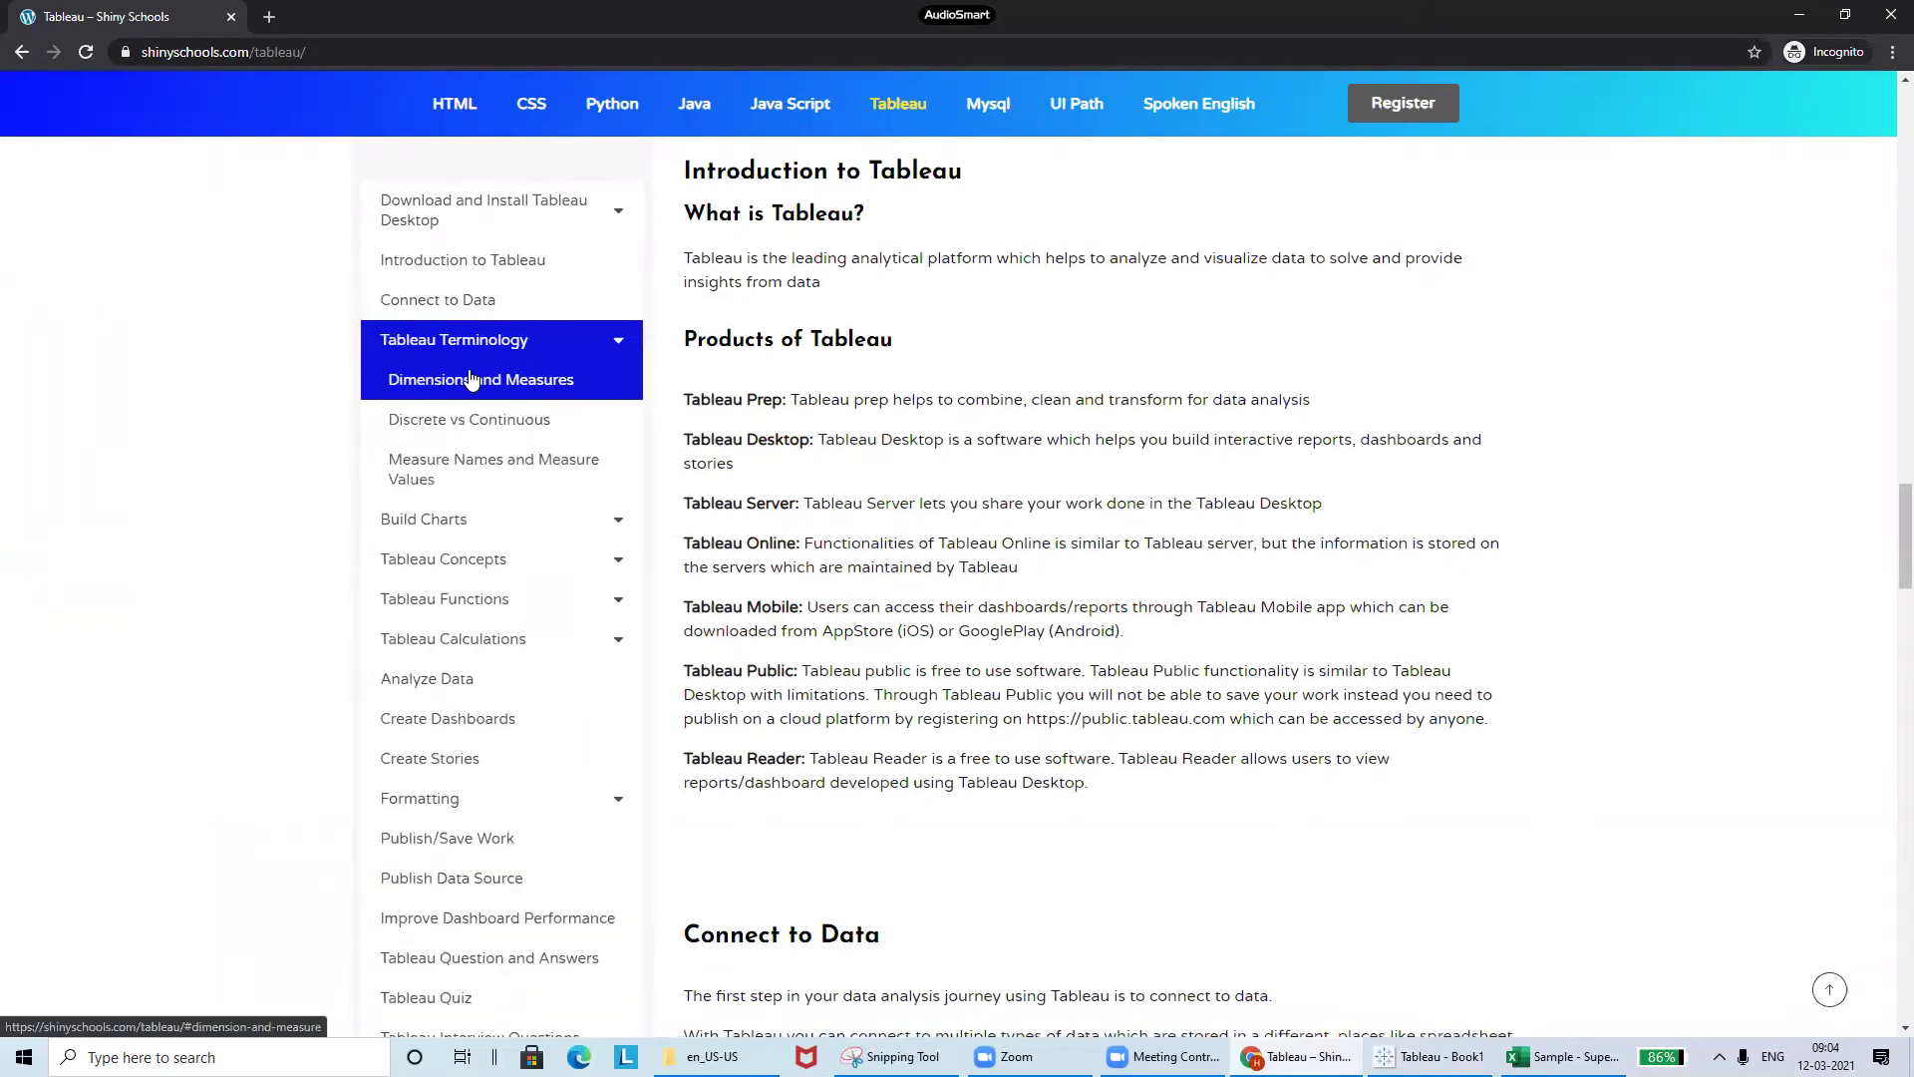
left_click(473, 380)
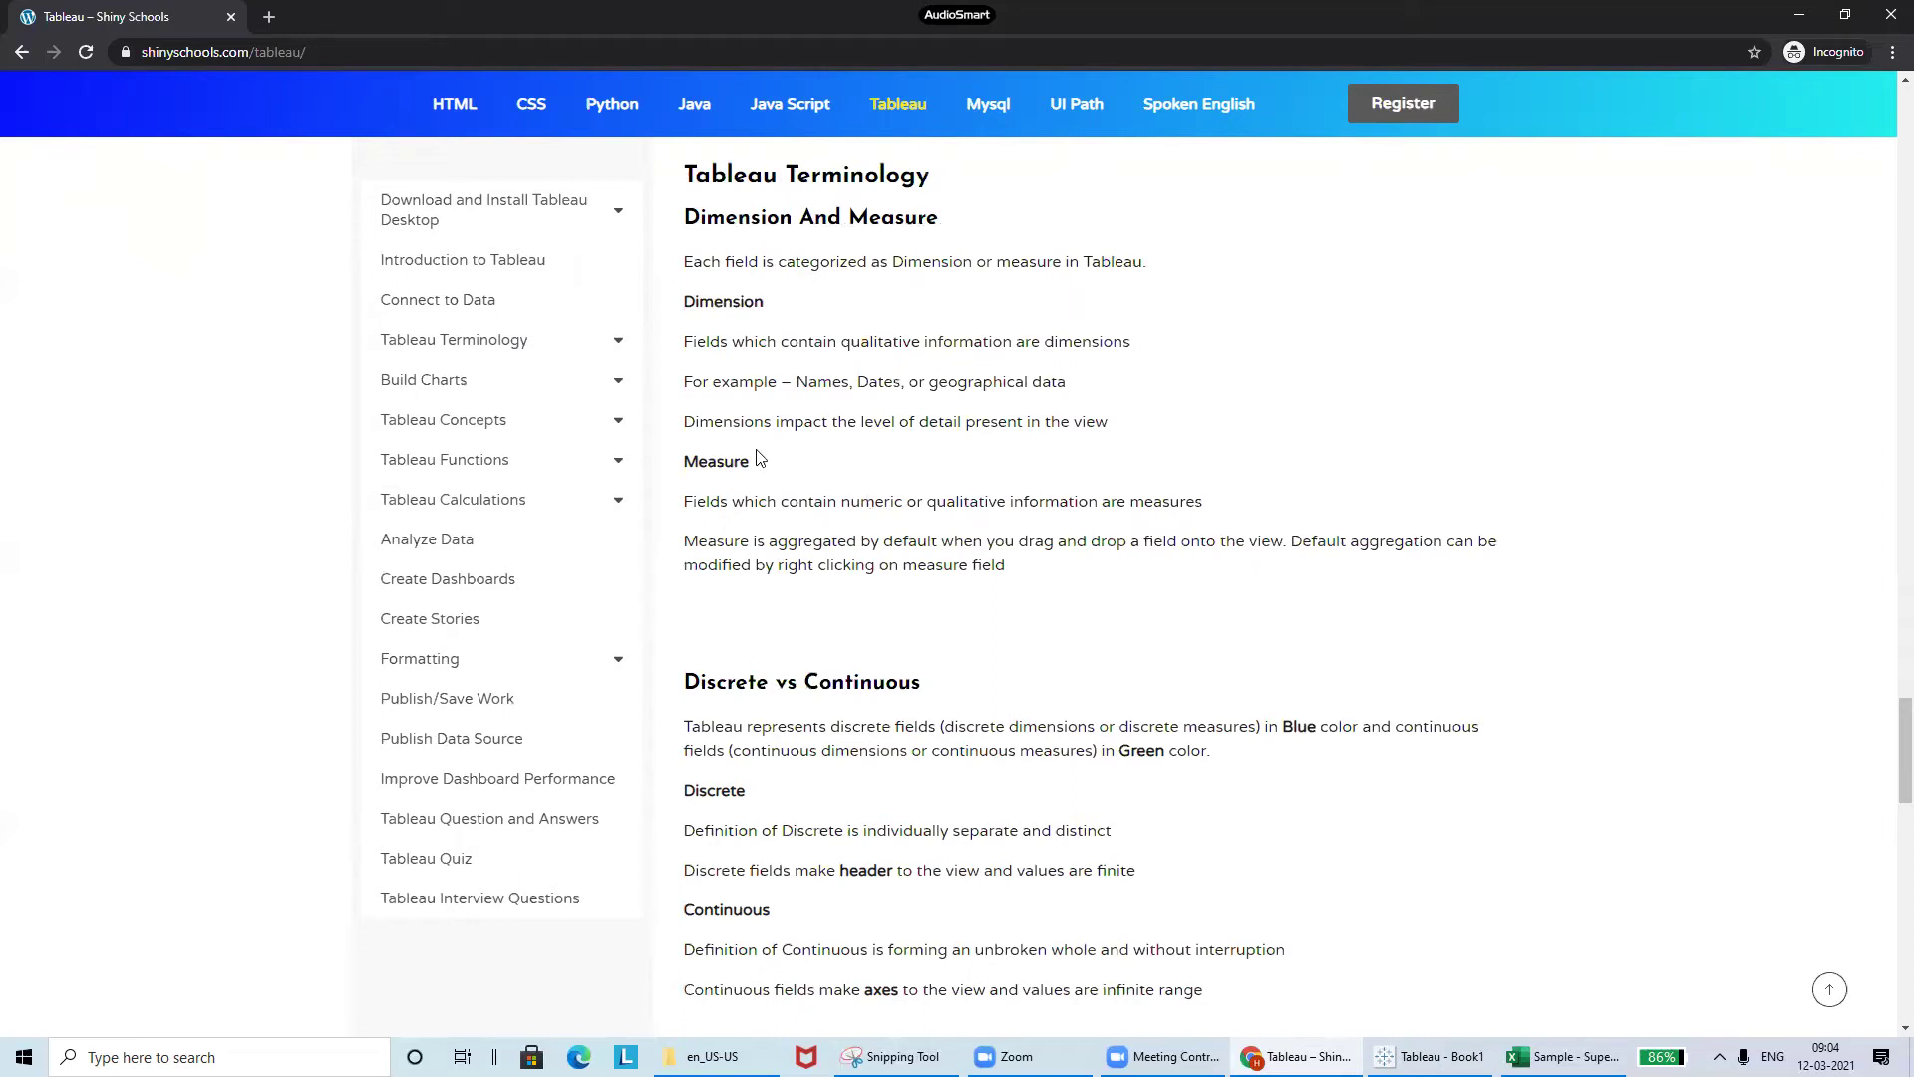
- Switch back to Tableau, widen the Data pane, enlarge the Measures area, and narrow the Marks card
left_click(1430, 1056)
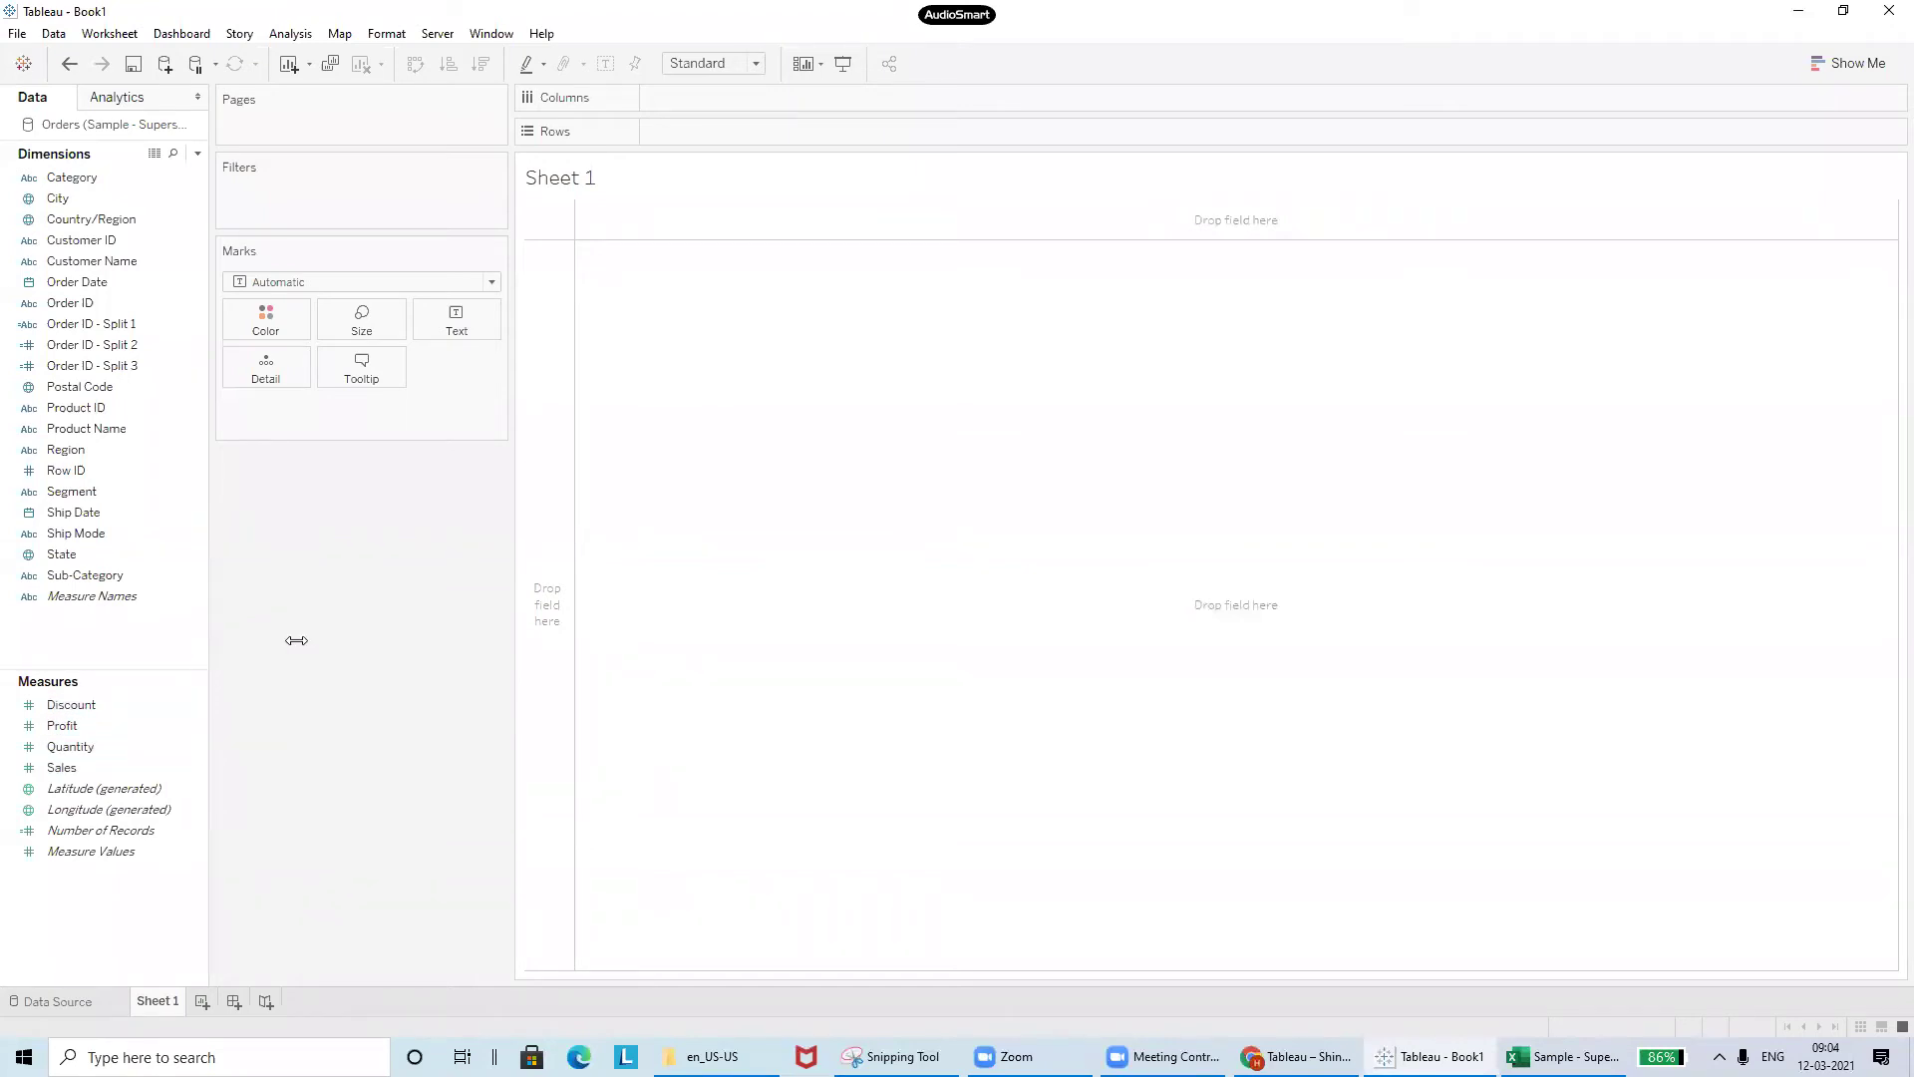
left_click_drag(215, 650, 397, 650)
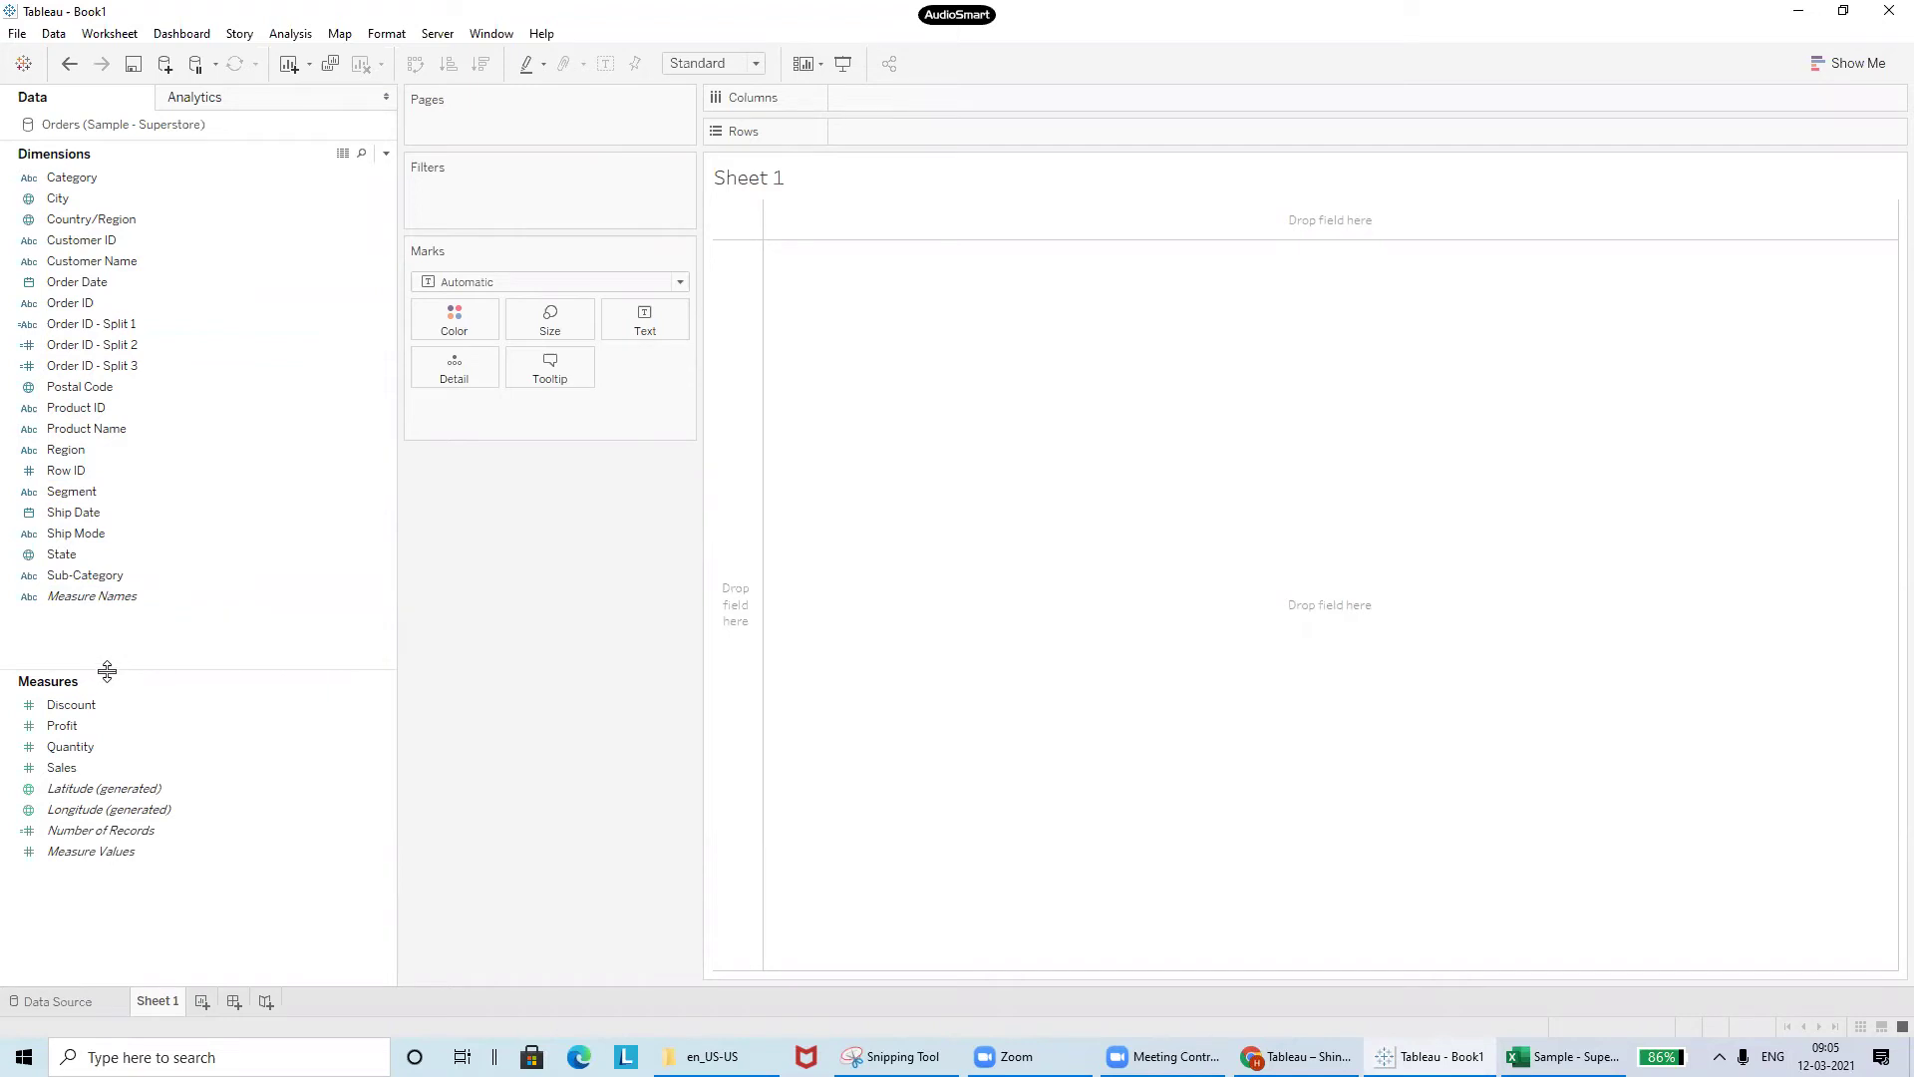
left_click_drag(106, 669, 117, 644)
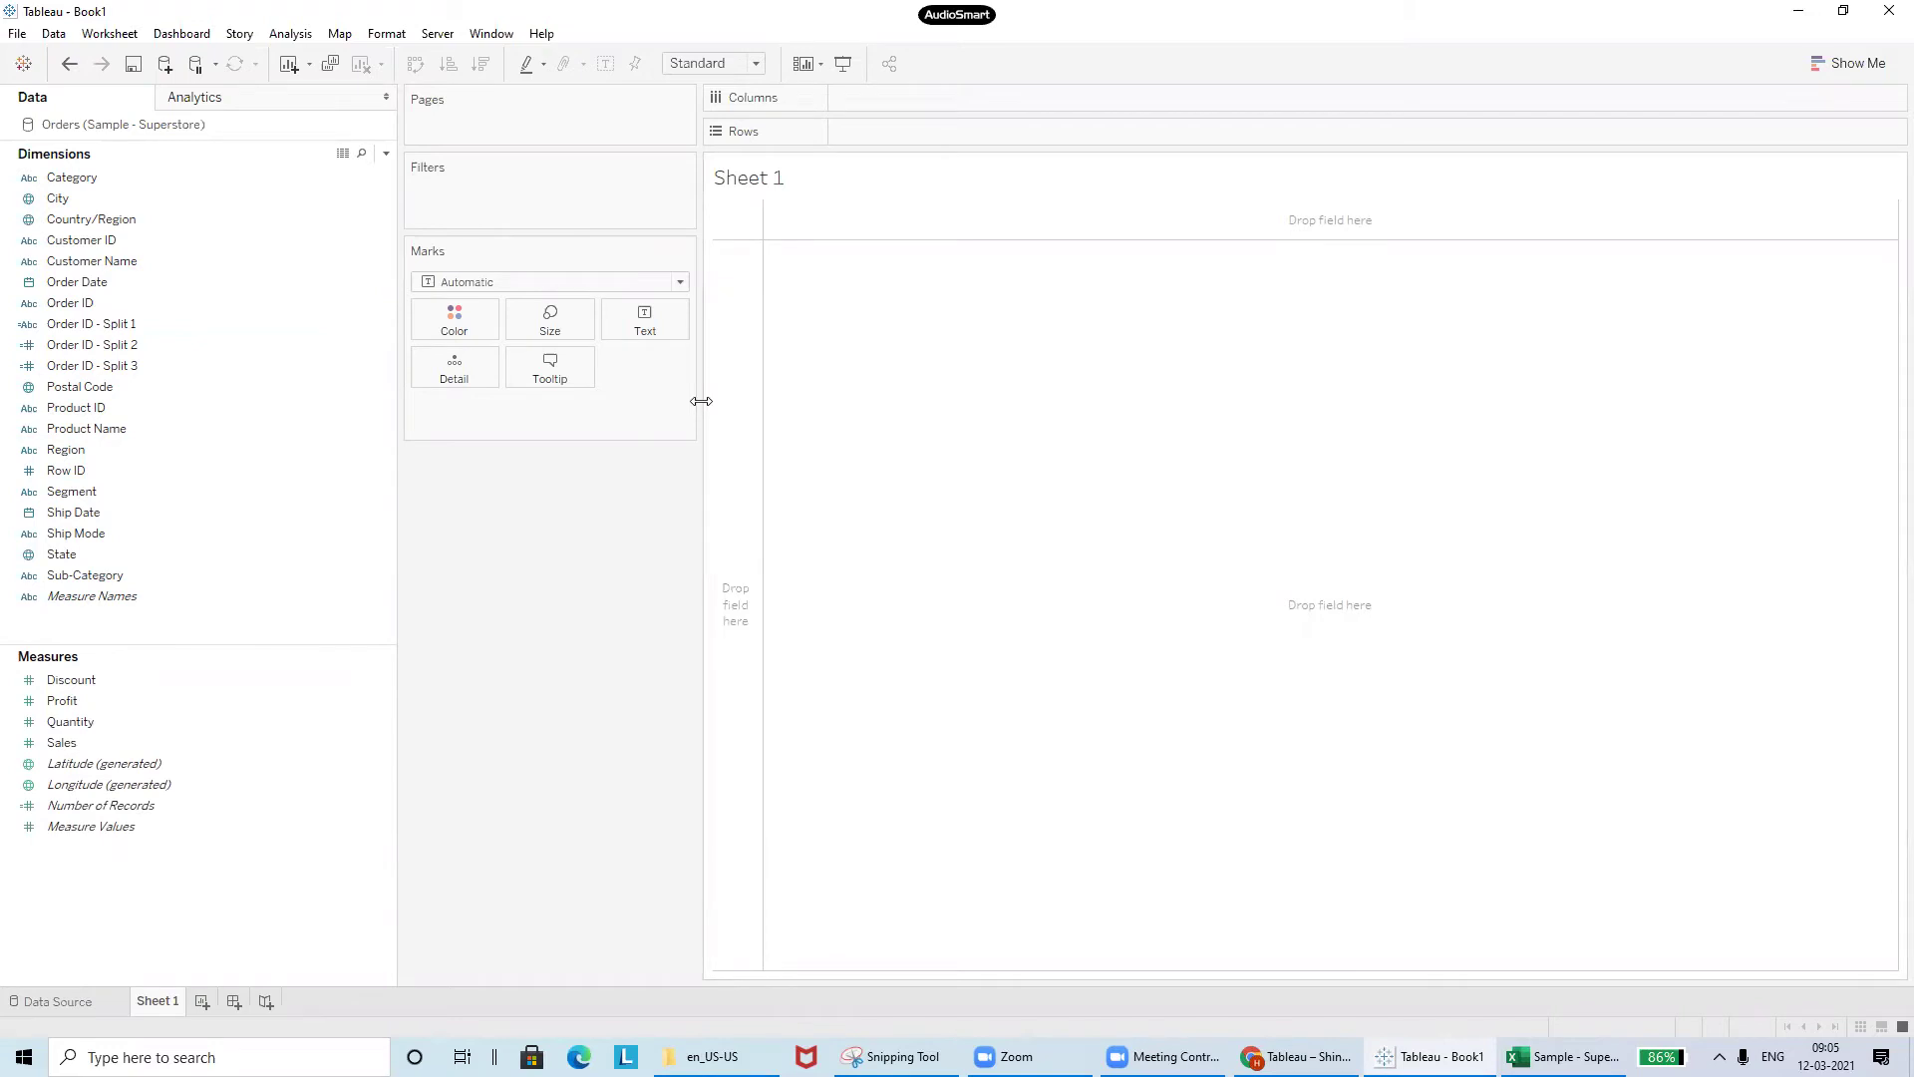
left_click_drag(701, 401, 630, 402)
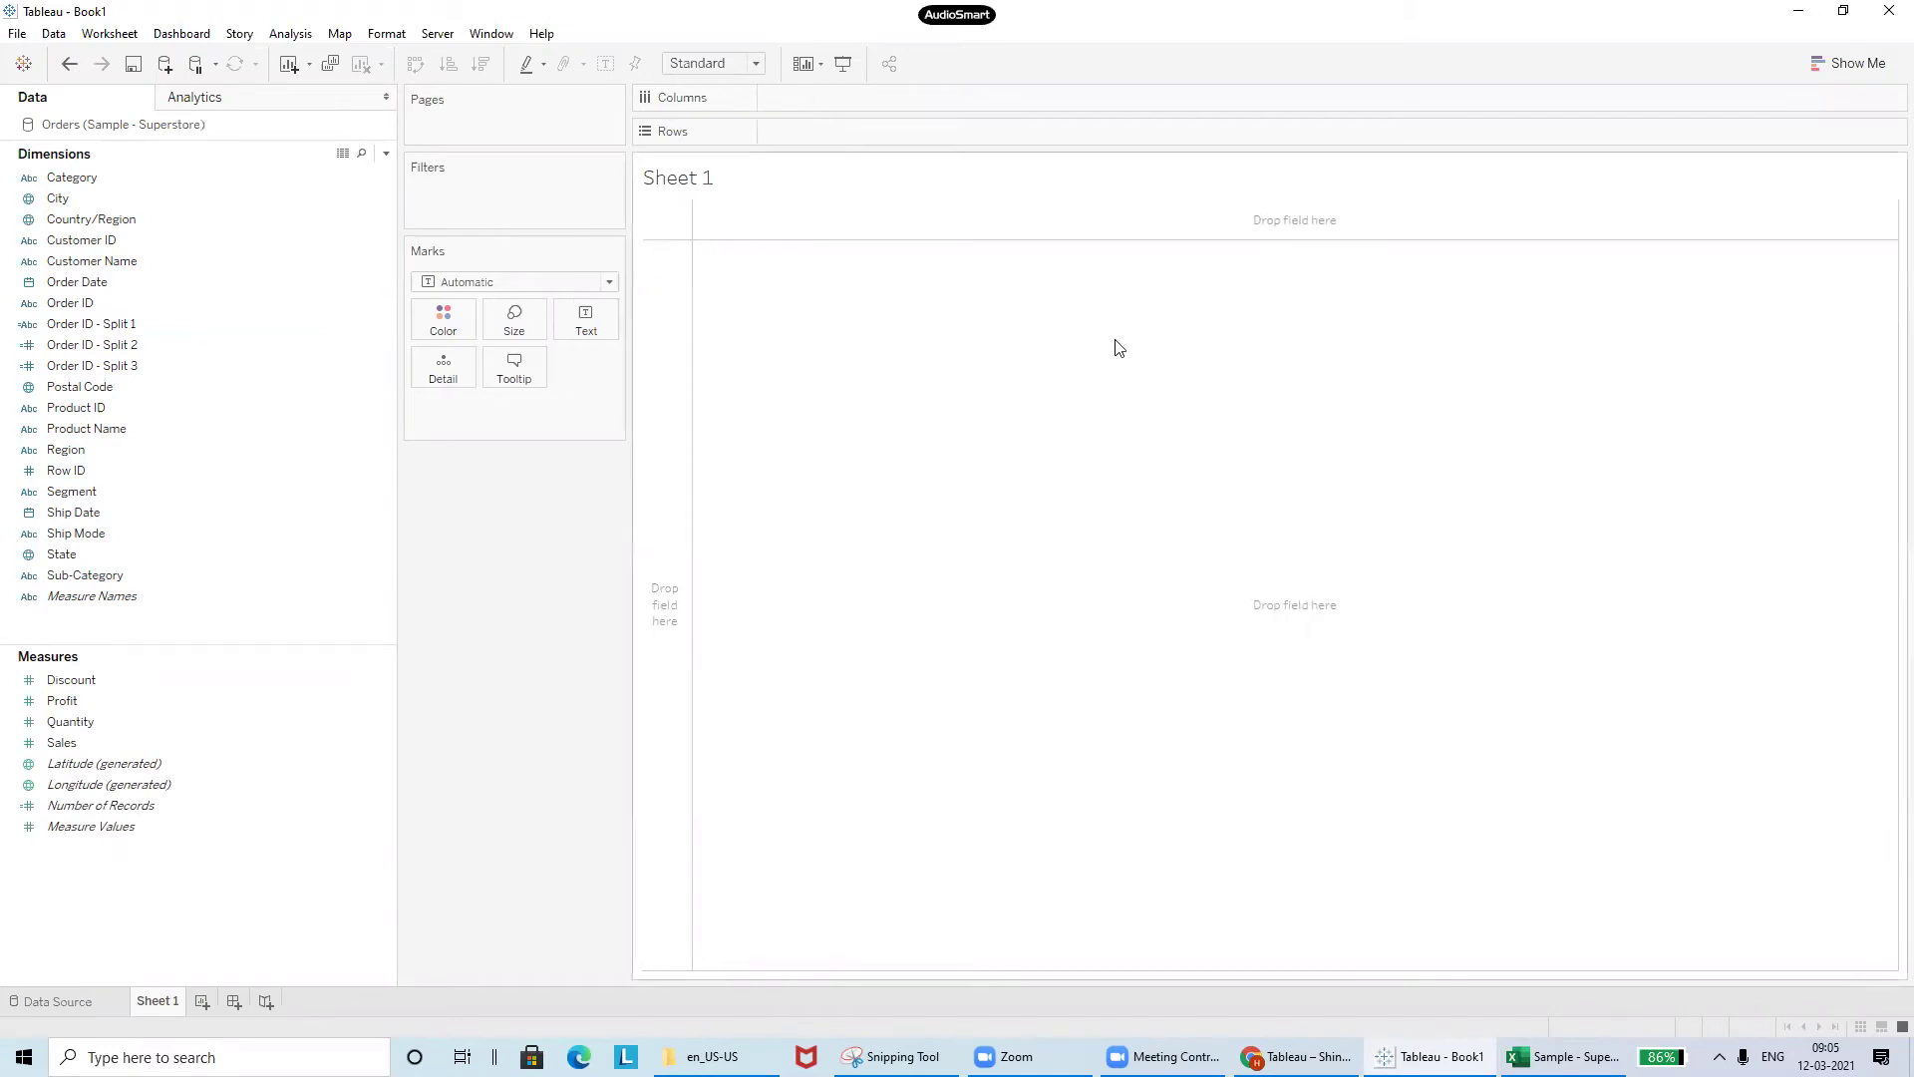
- Place the Row ID dimension on Rows to view its individual values, and remove it again
left_click(100, 219)
left_click(88, 470)
left_click_drag(87, 470, 867, 148)
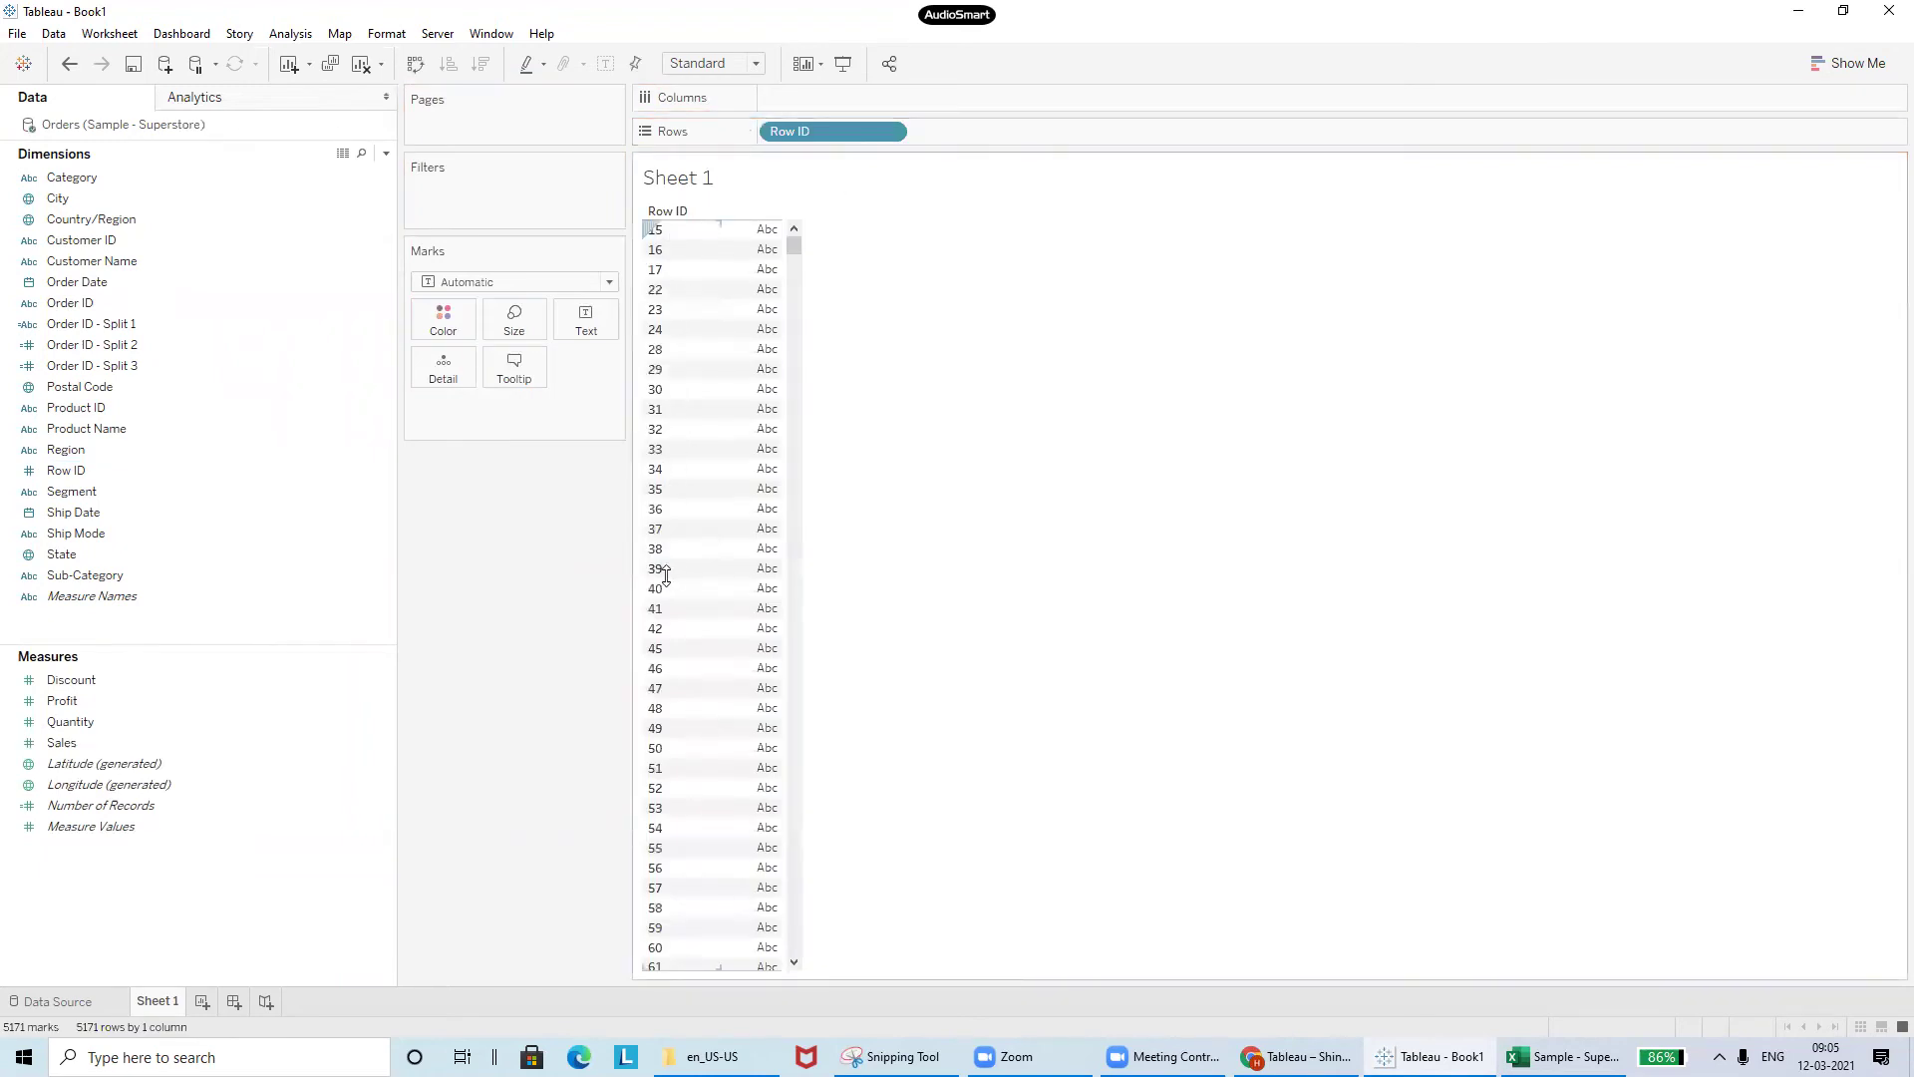
left_click_drag(791, 133, 92, 553)
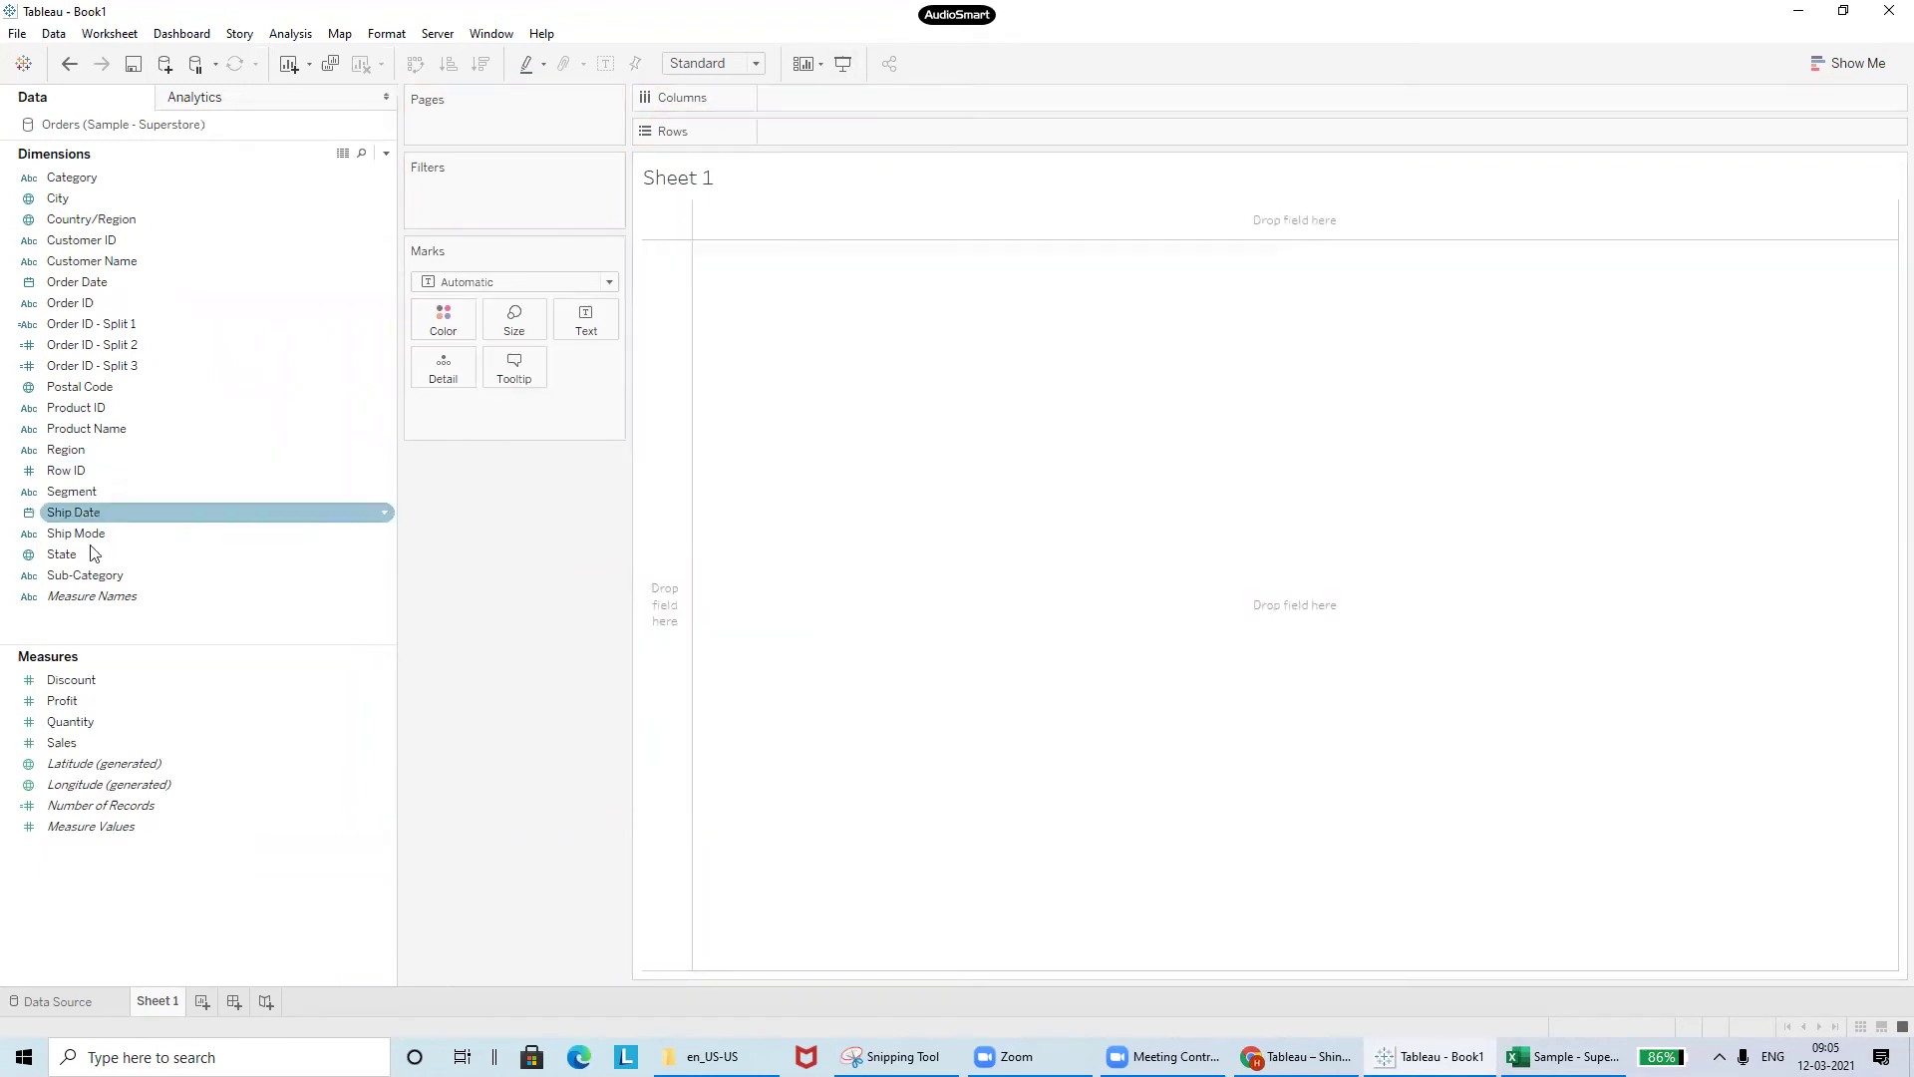
- Convert Row ID from a dimension to a measure
left_click(69, 490)
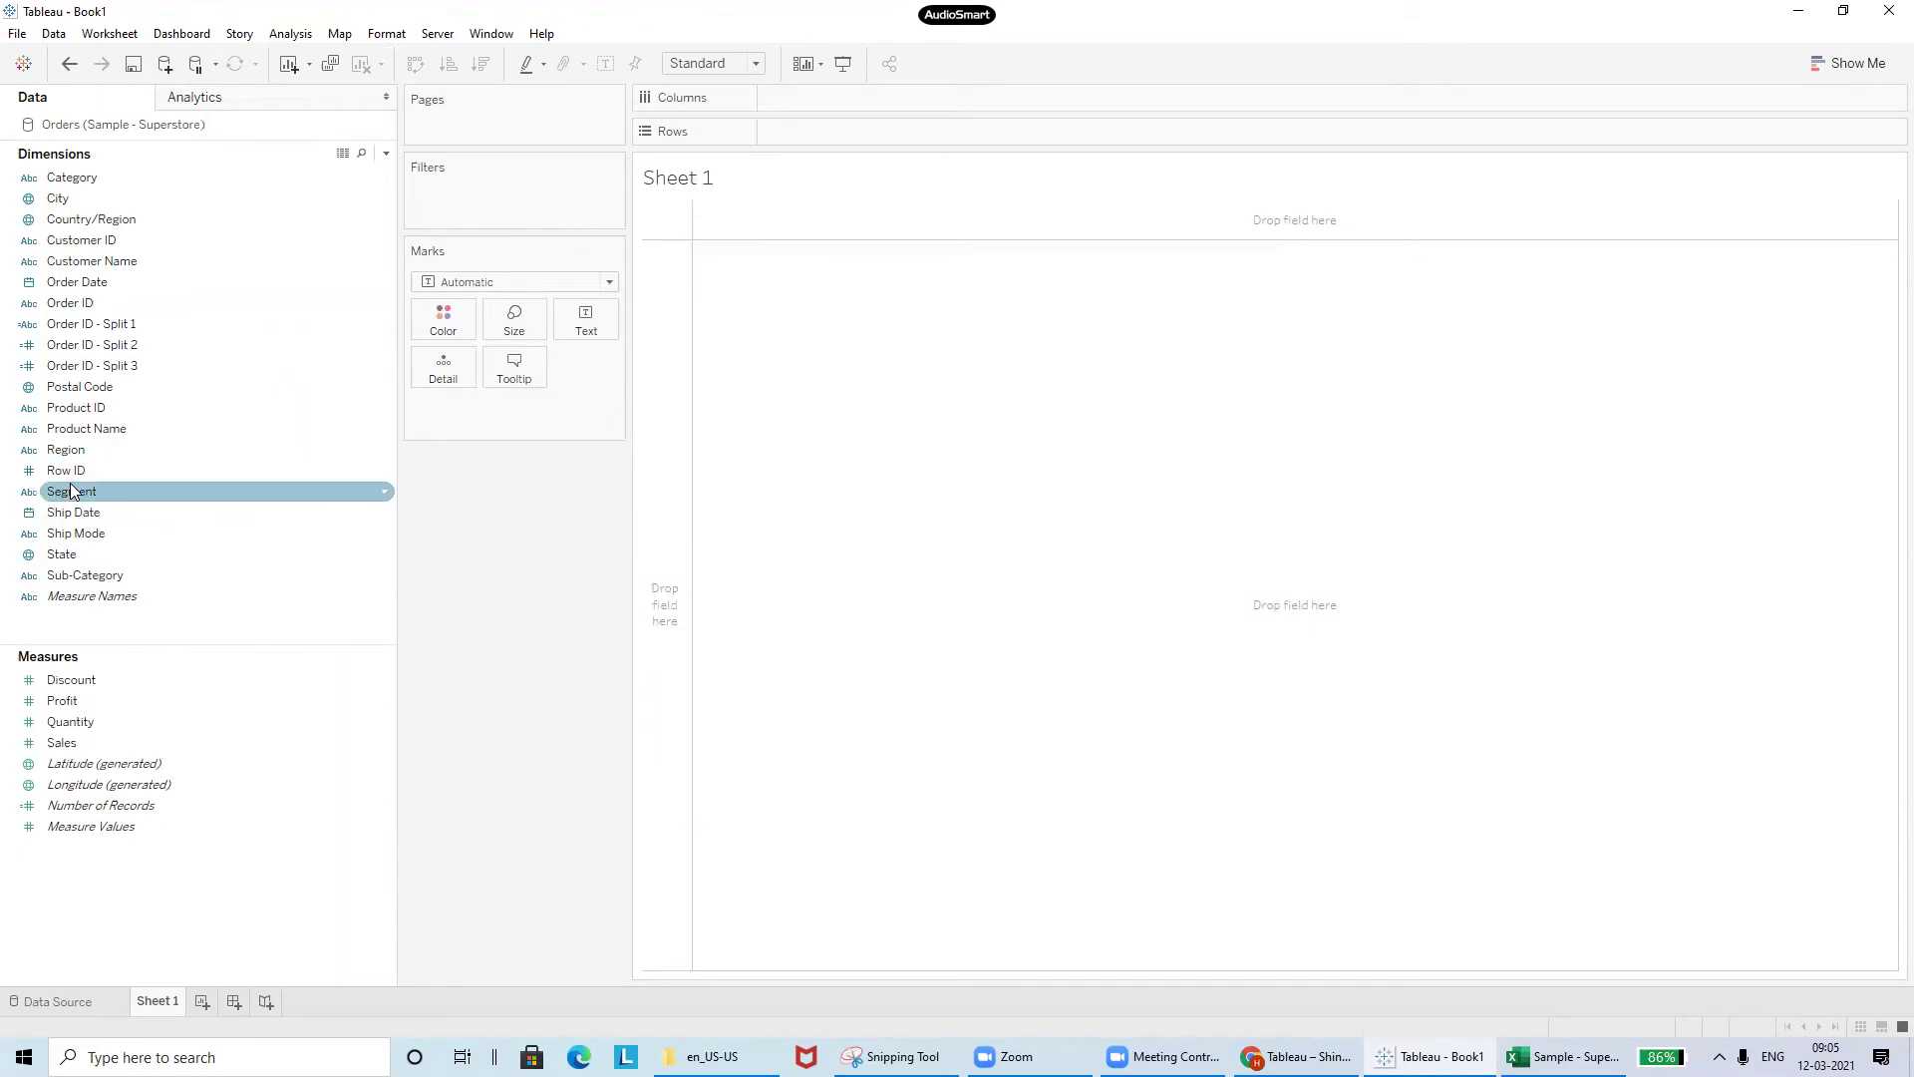
left_click(83, 452)
left_click(80, 471)
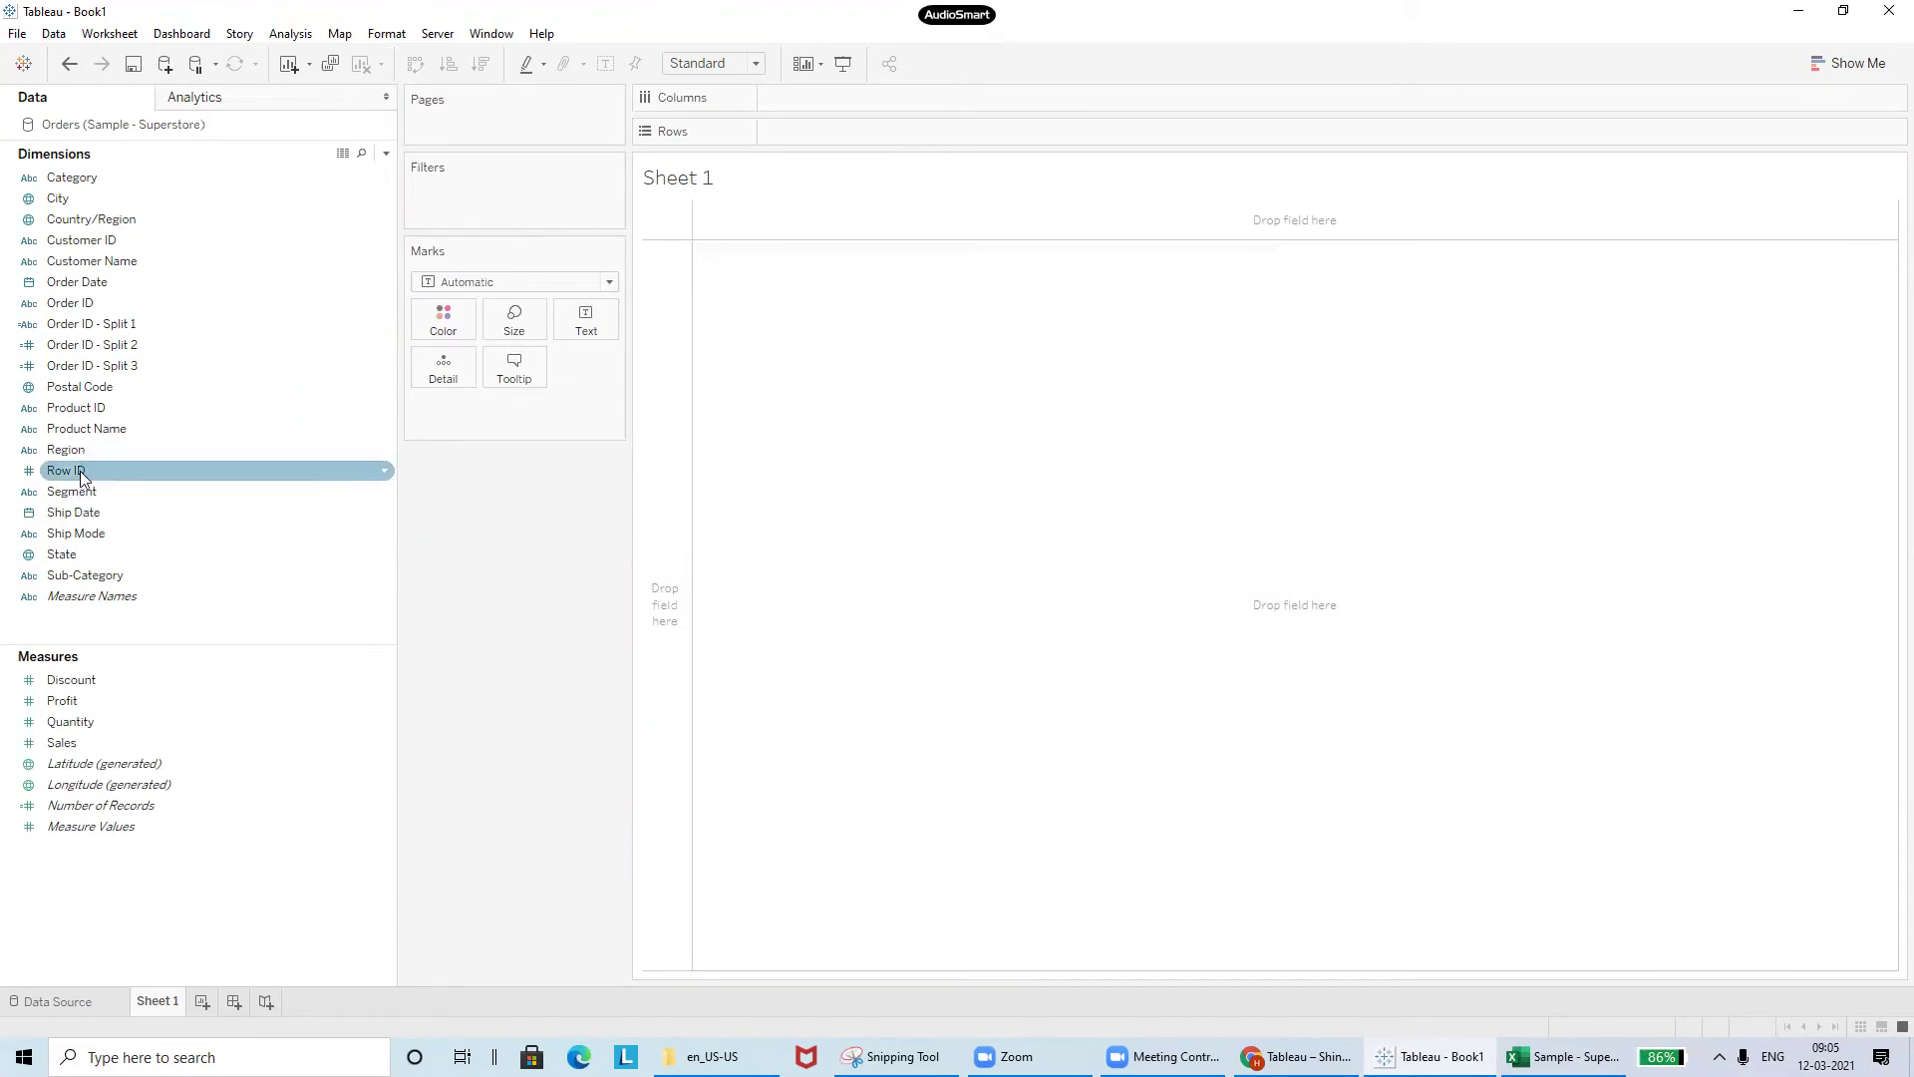
left_click(79, 470)
left_click_drag(80, 470, 100, 914)
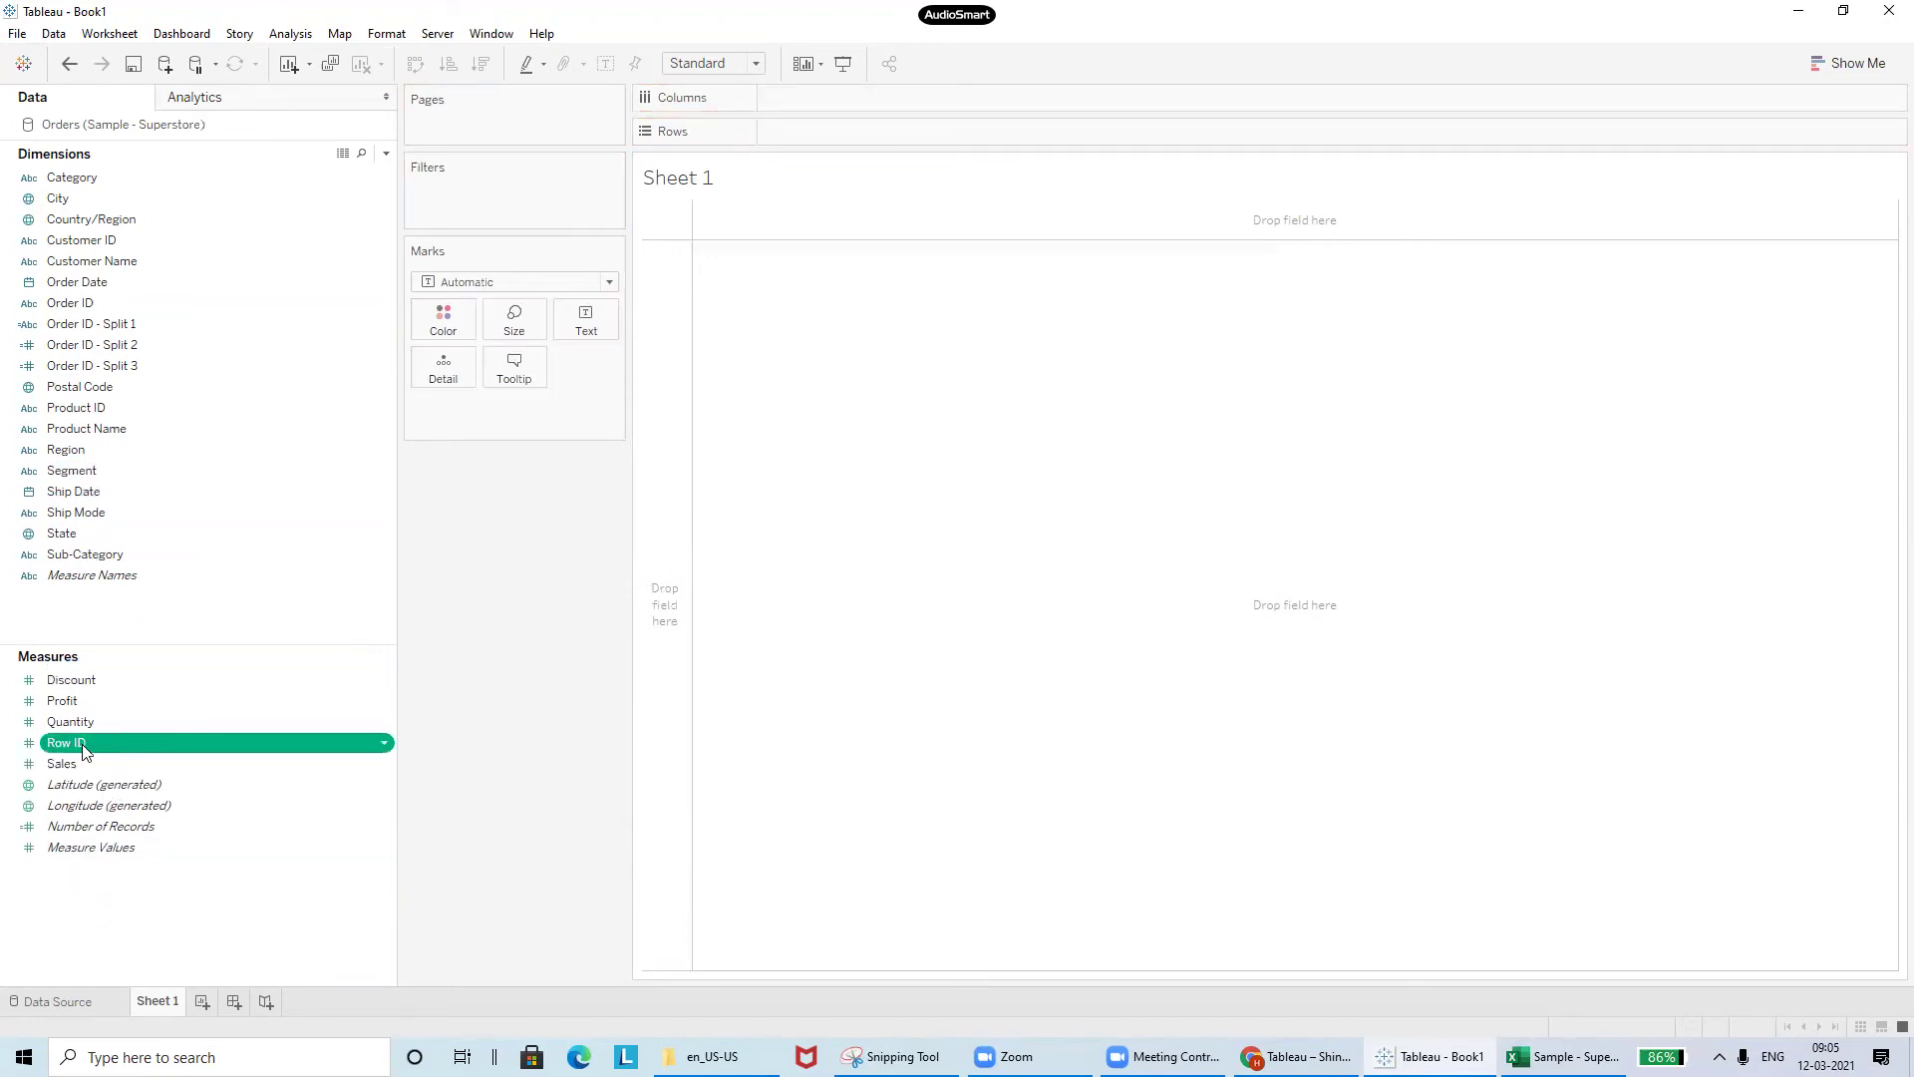
- Place the Row ID measure on Rows to view its aggregation as a bar, and take it off the shelf
left_click_drag(157, 716, 881, 137)
mouse_move(735, 445)
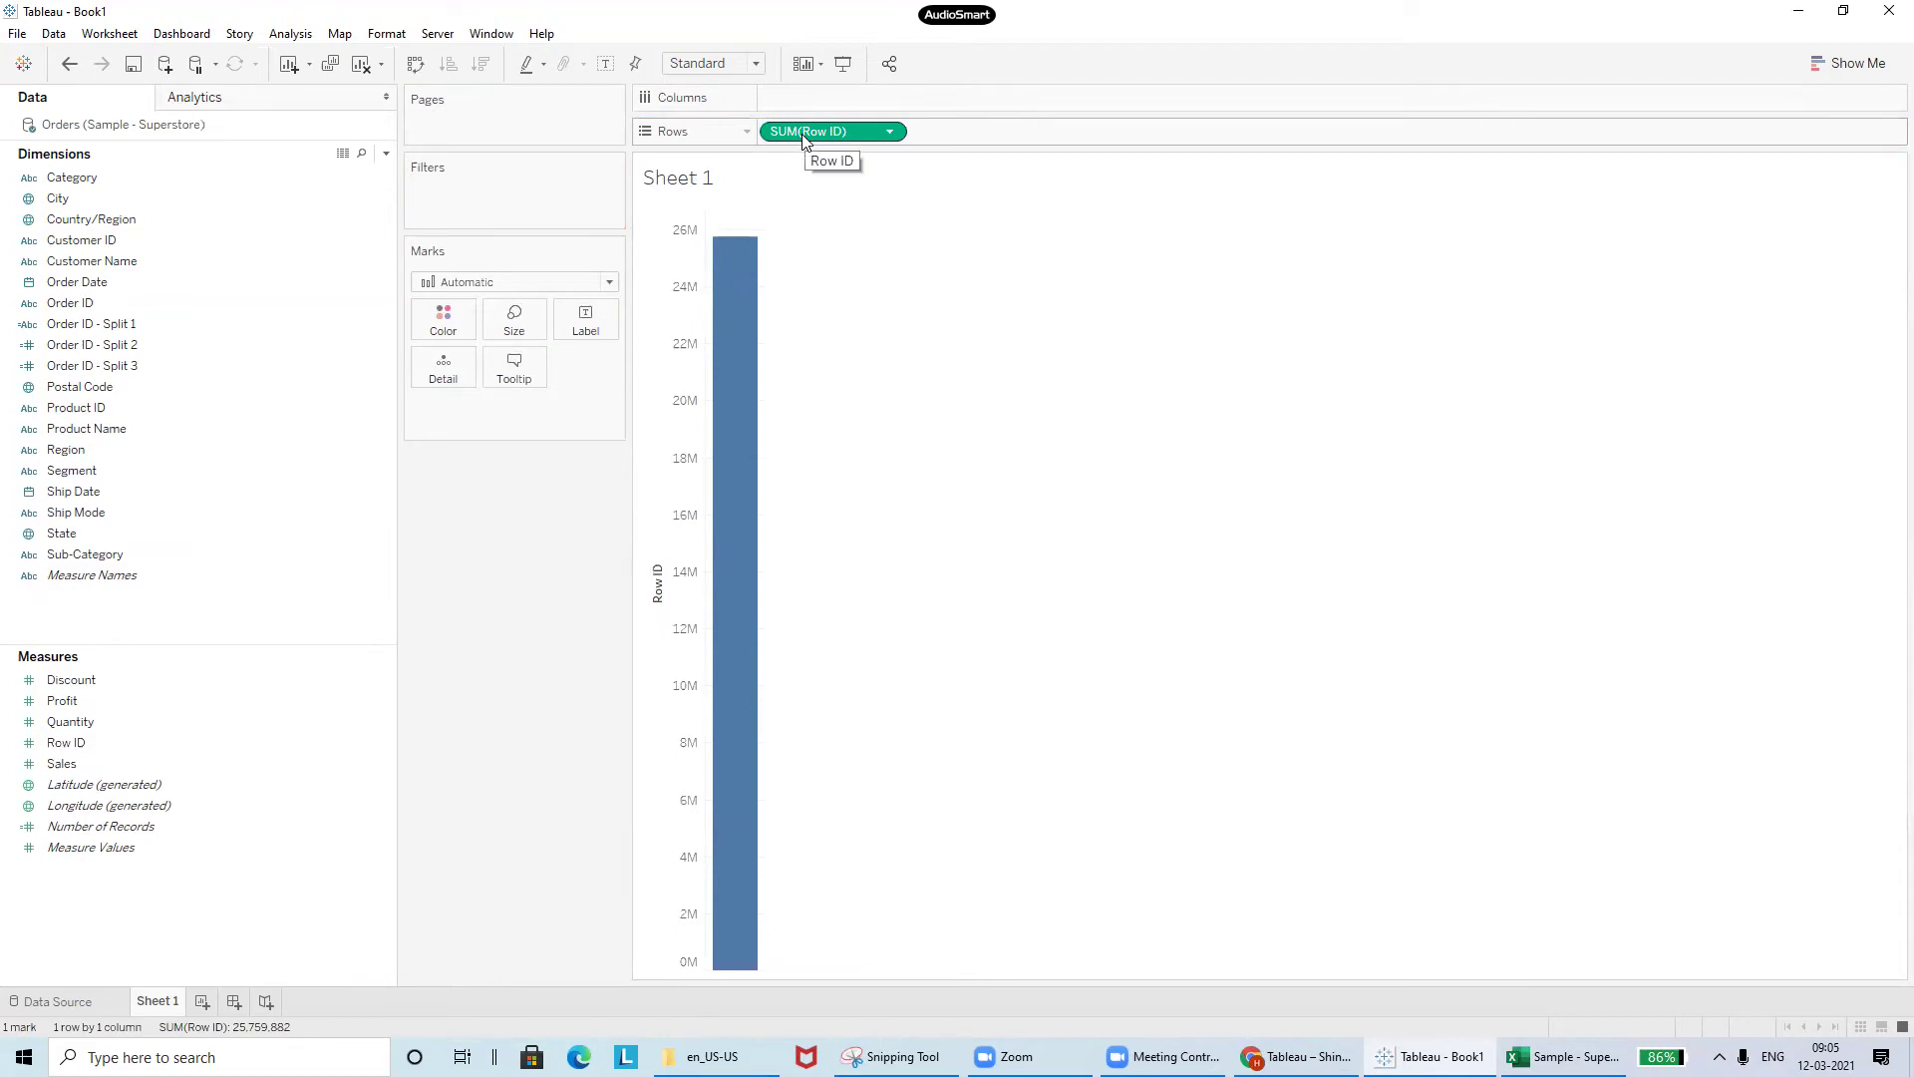
left_click_drag(868, 131, 543, 593)
- Convert Row ID back to a dimension, and try it on Rows with all members before clearing the shelf
left_click_drag(189, 747, 190, 469)
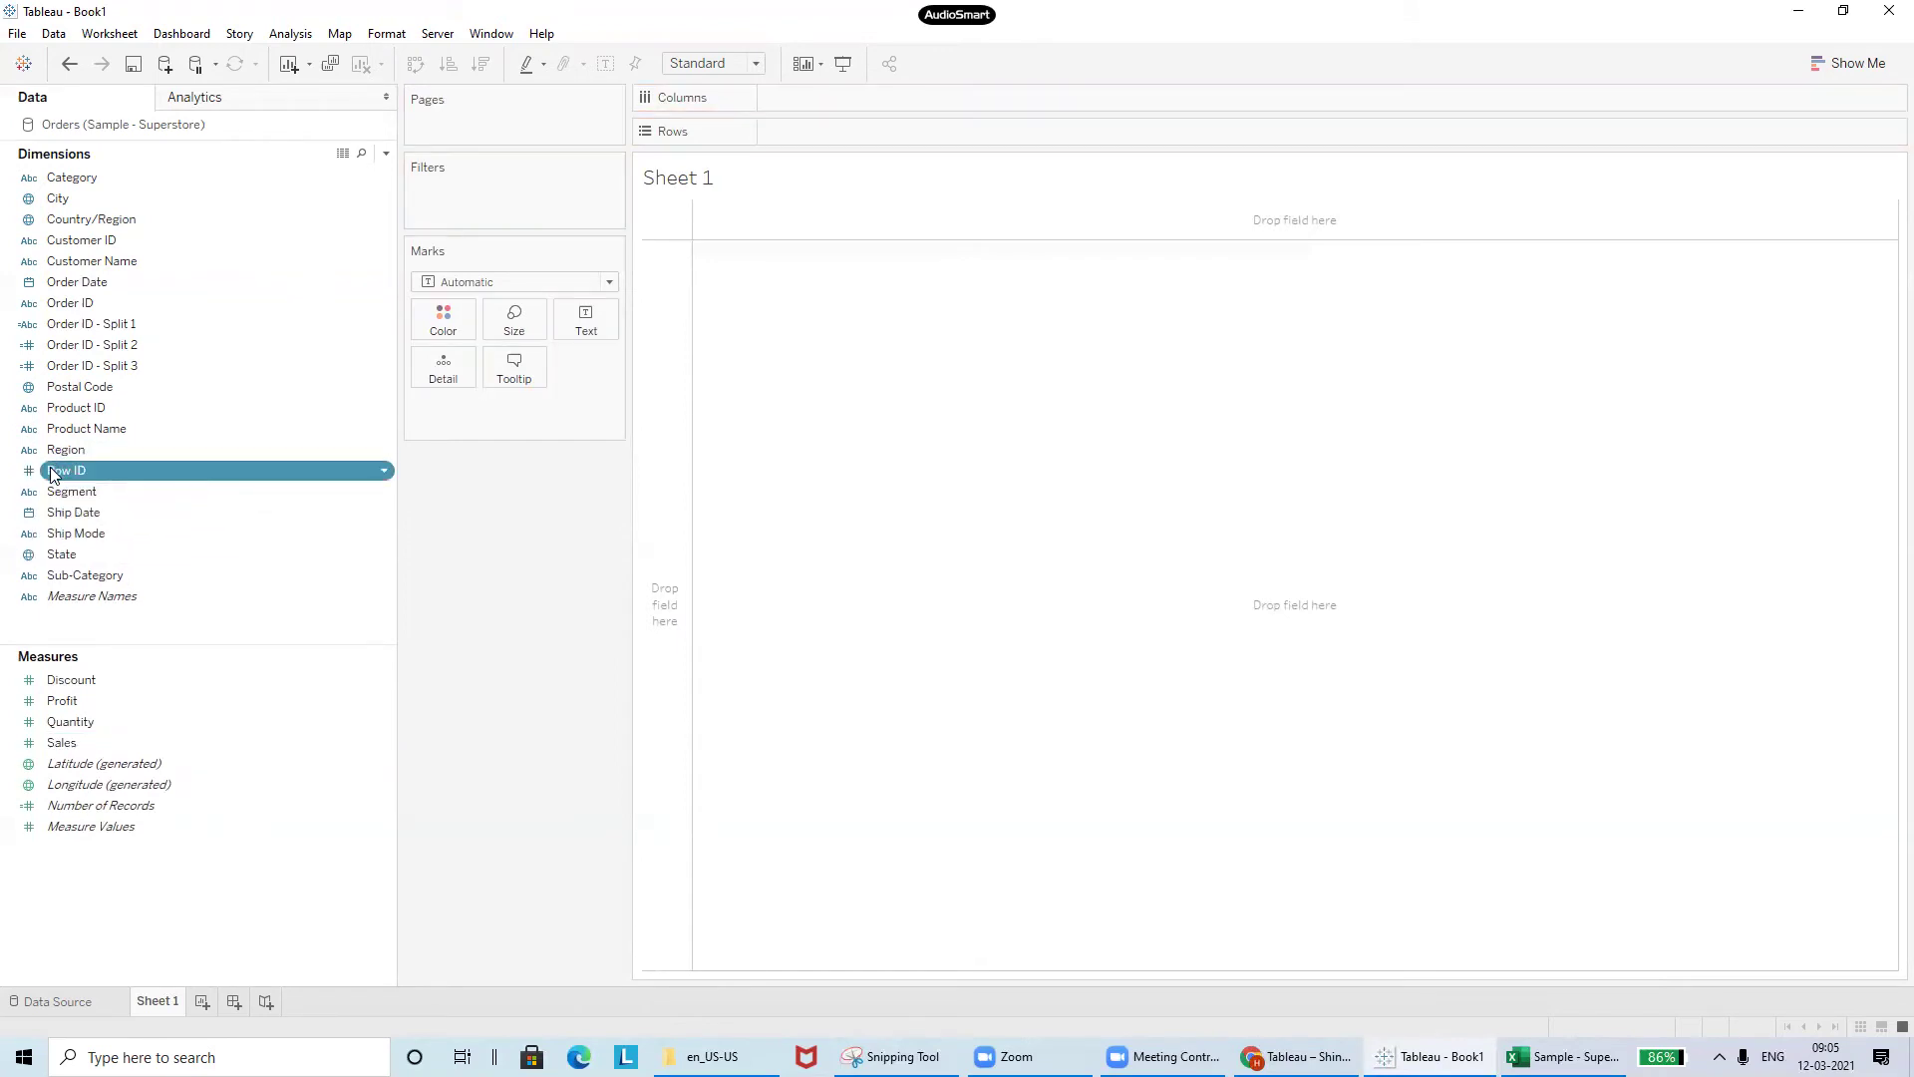
left_click_drag(65, 471, 802, 138)
left_click(905, 516)
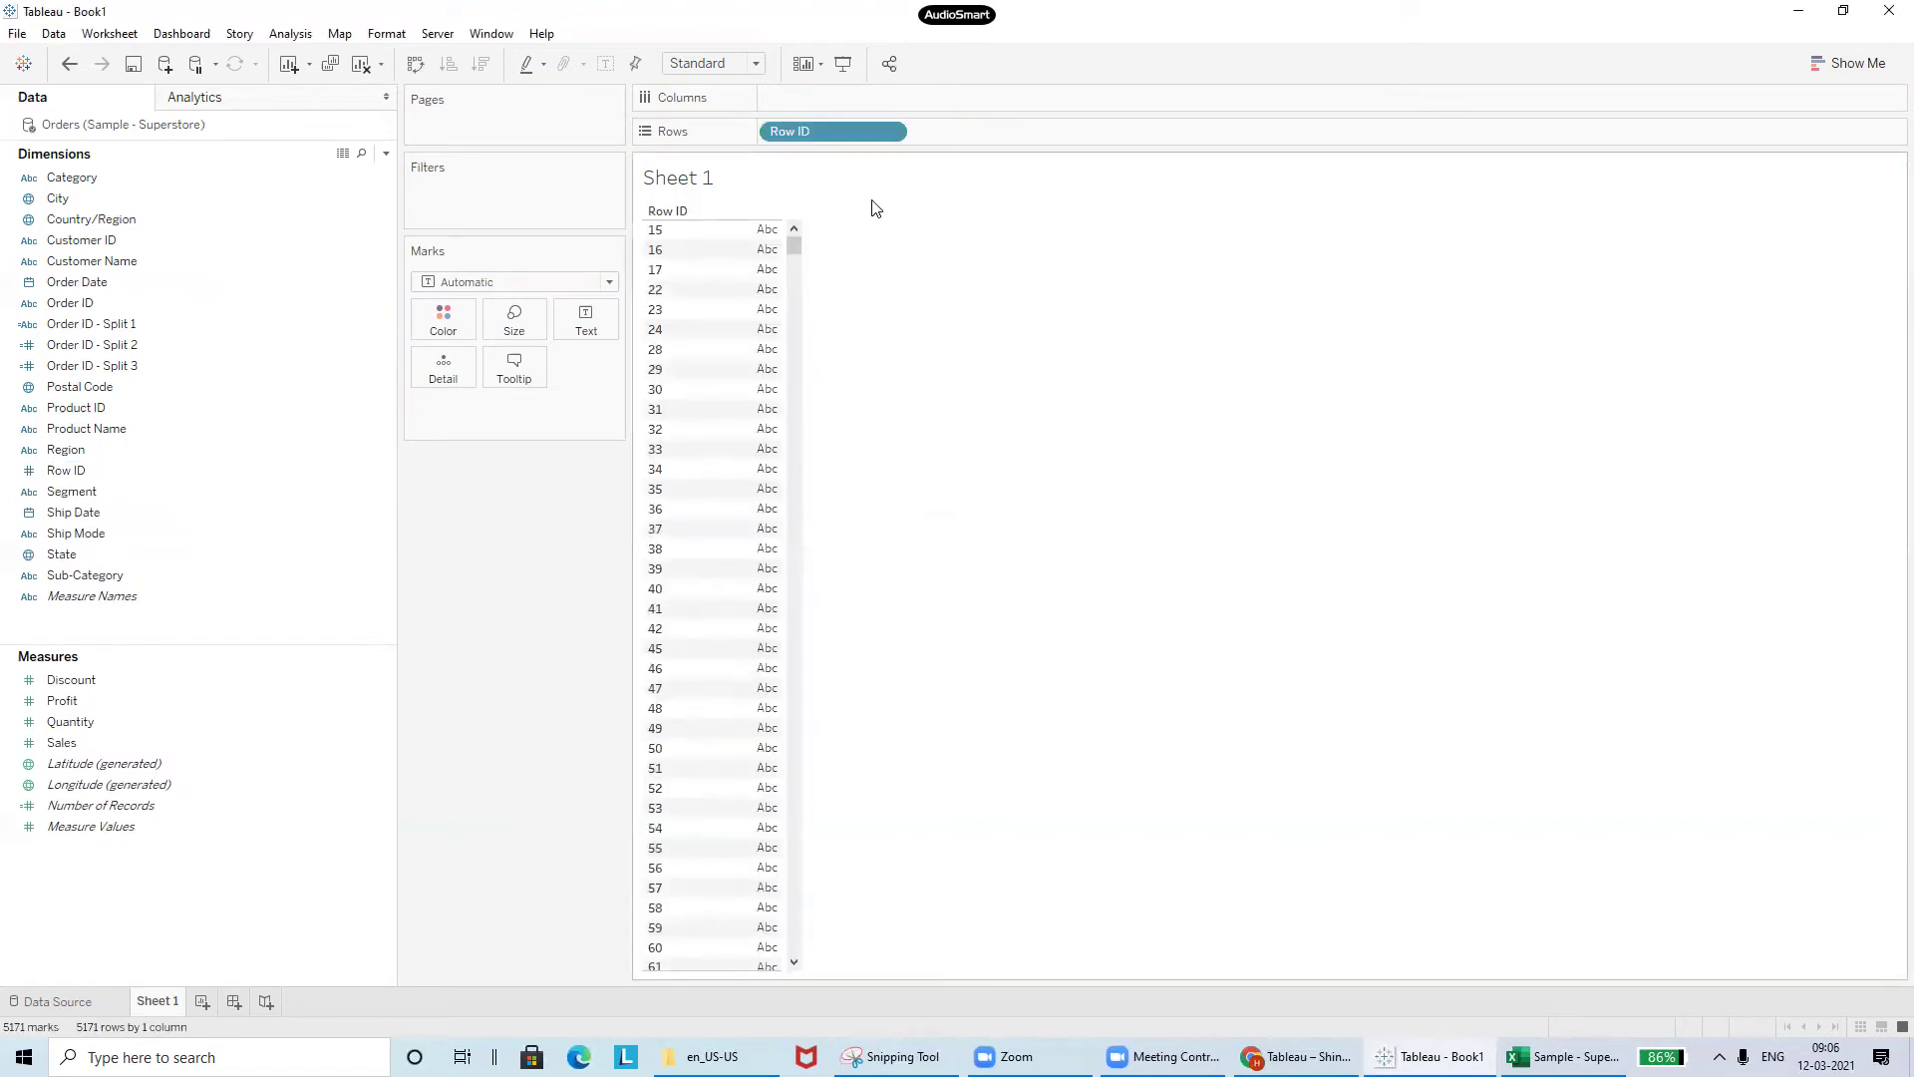
left_click_drag(806, 125, 499, 587)
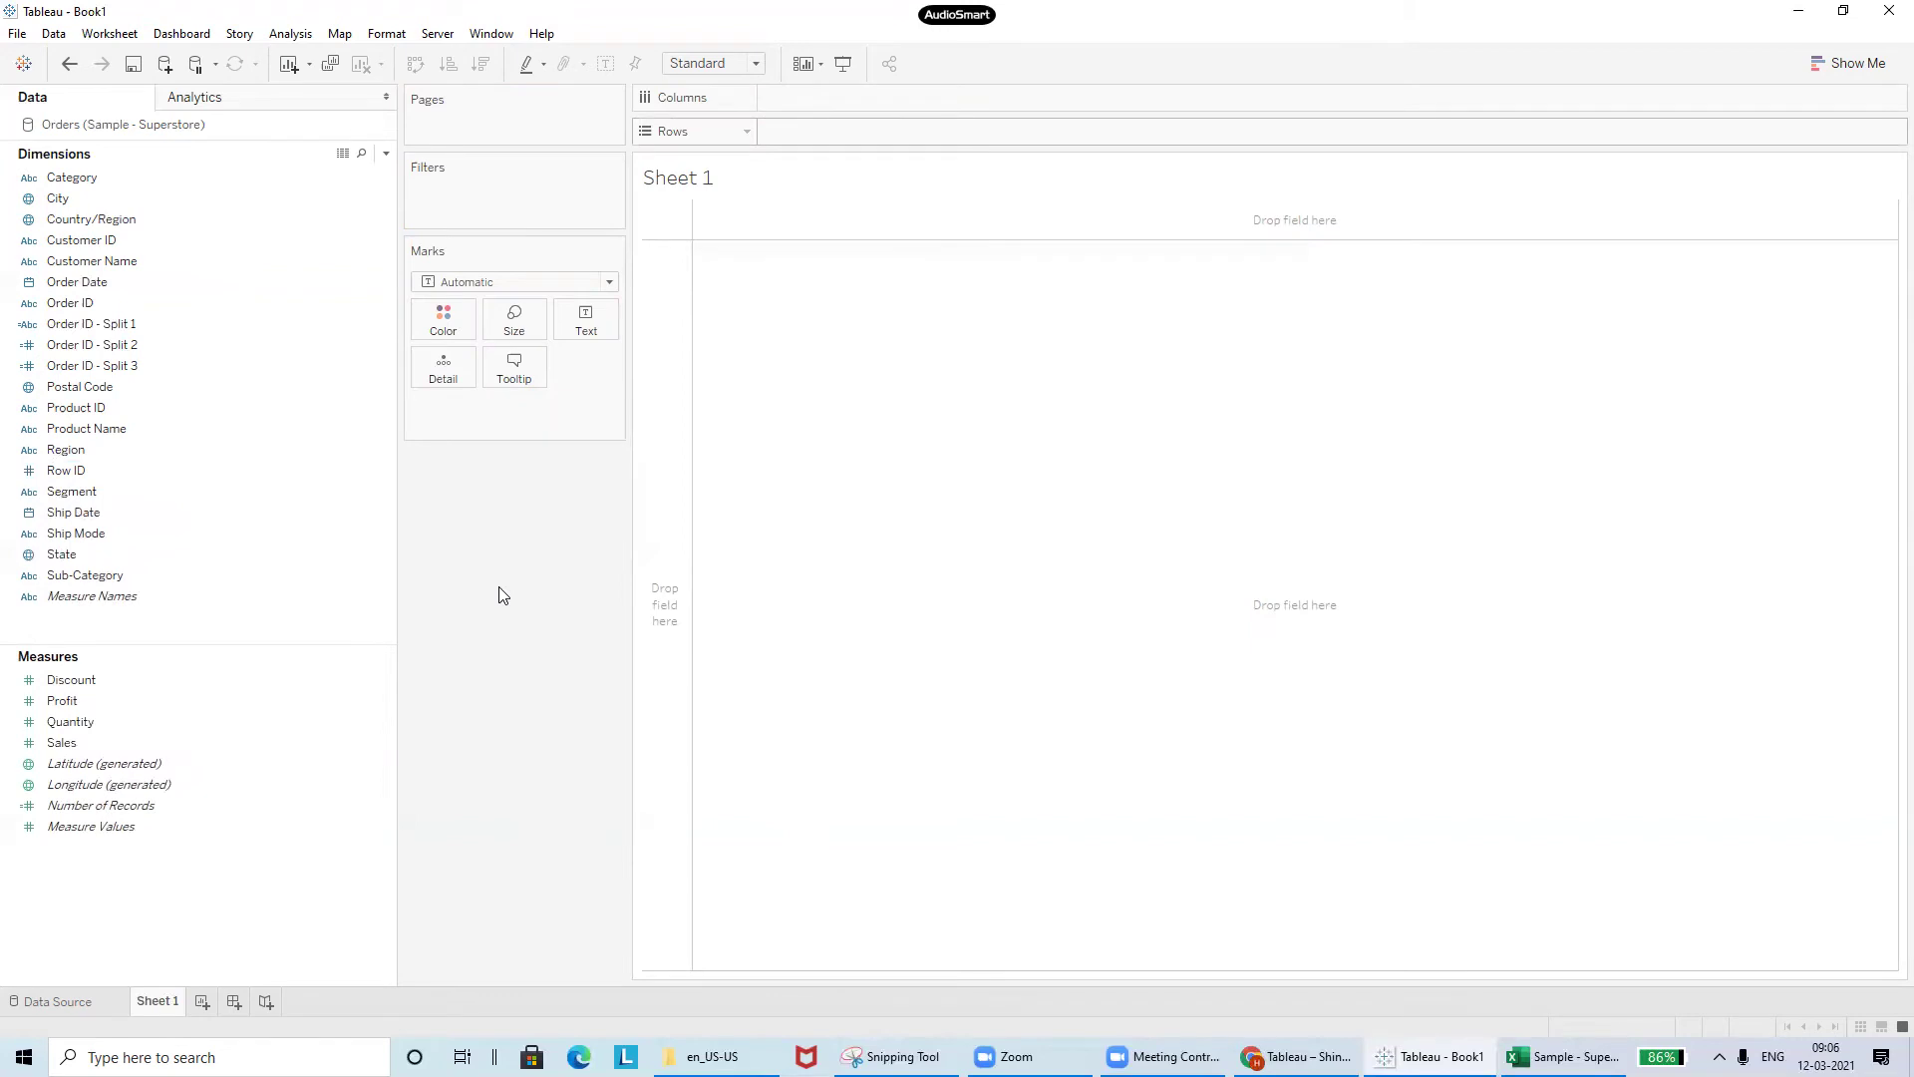
- Compare the measure and dimension fields, and show Row ID on Rows once more with all members before removing it
left_click(135, 680)
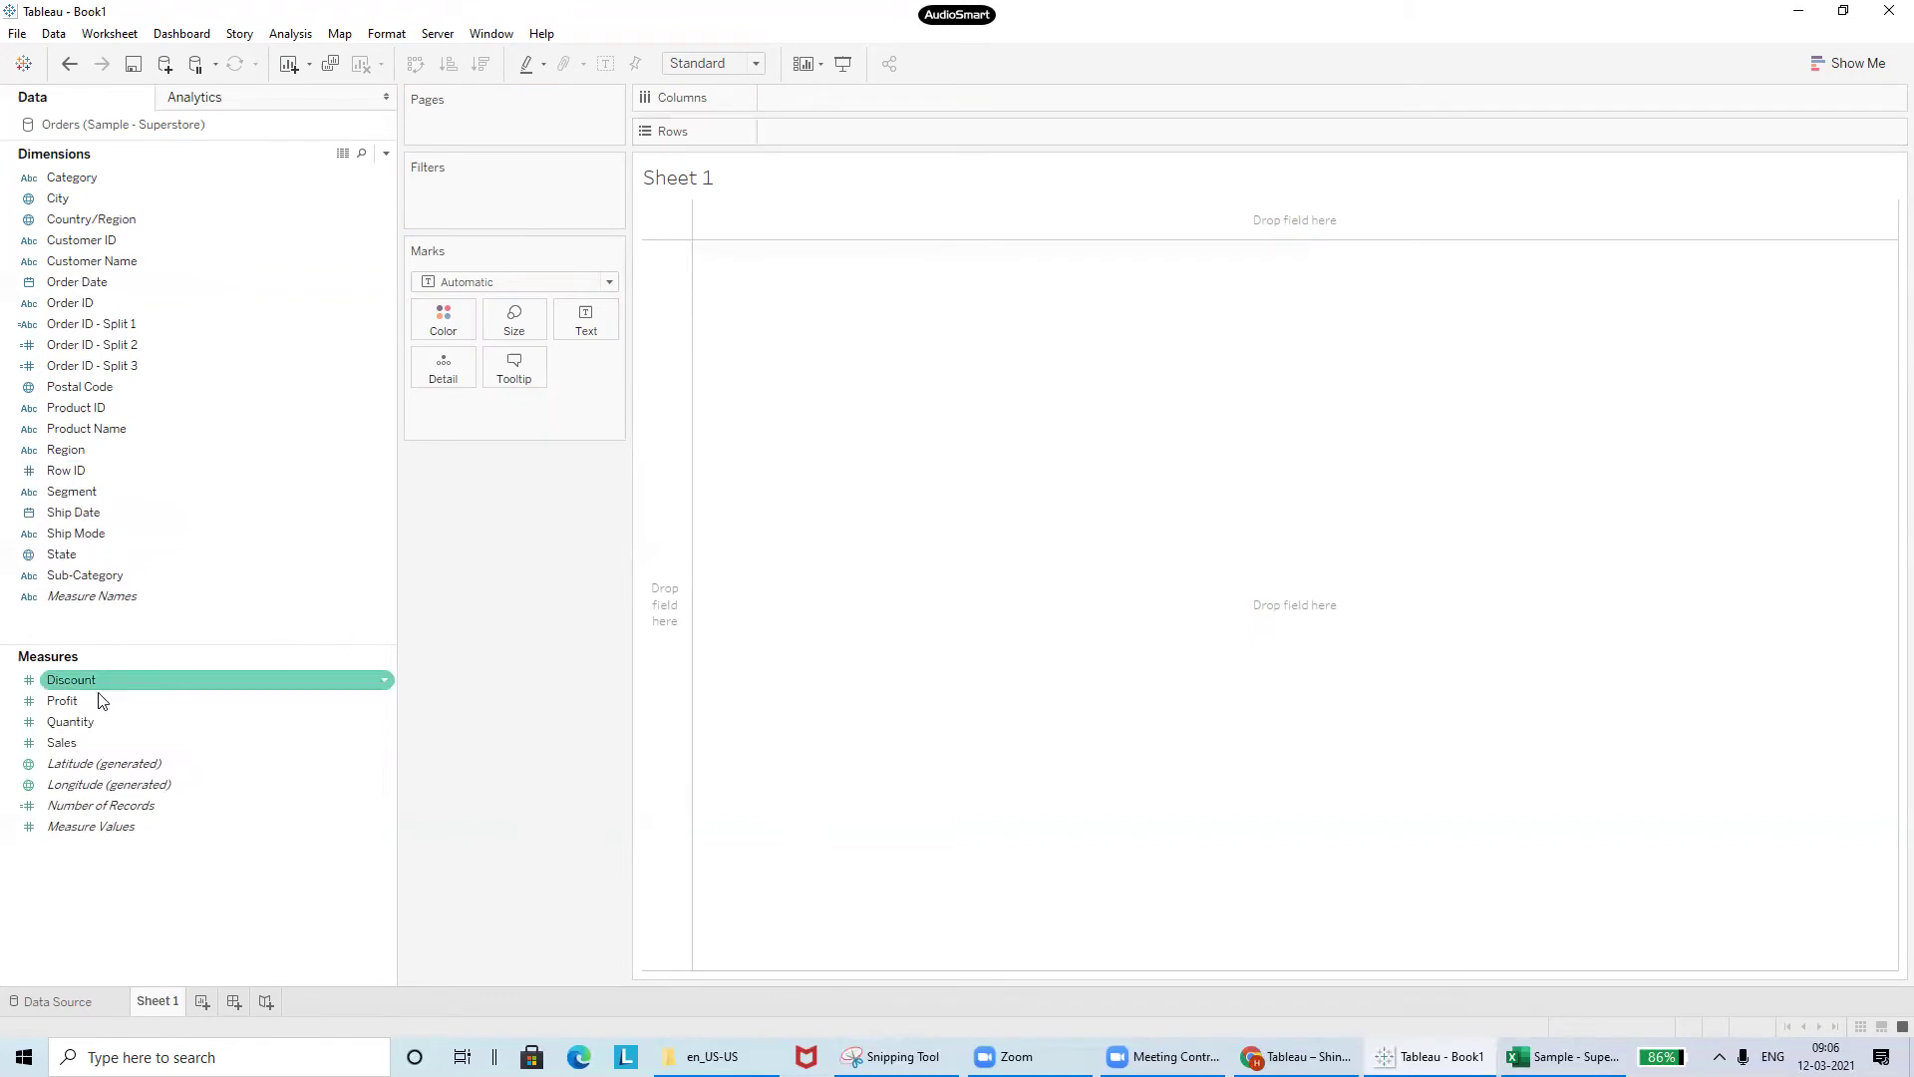
left_click(90, 721)
left_click(62, 743)
left_click(75, 492)
left_click(75, 471)
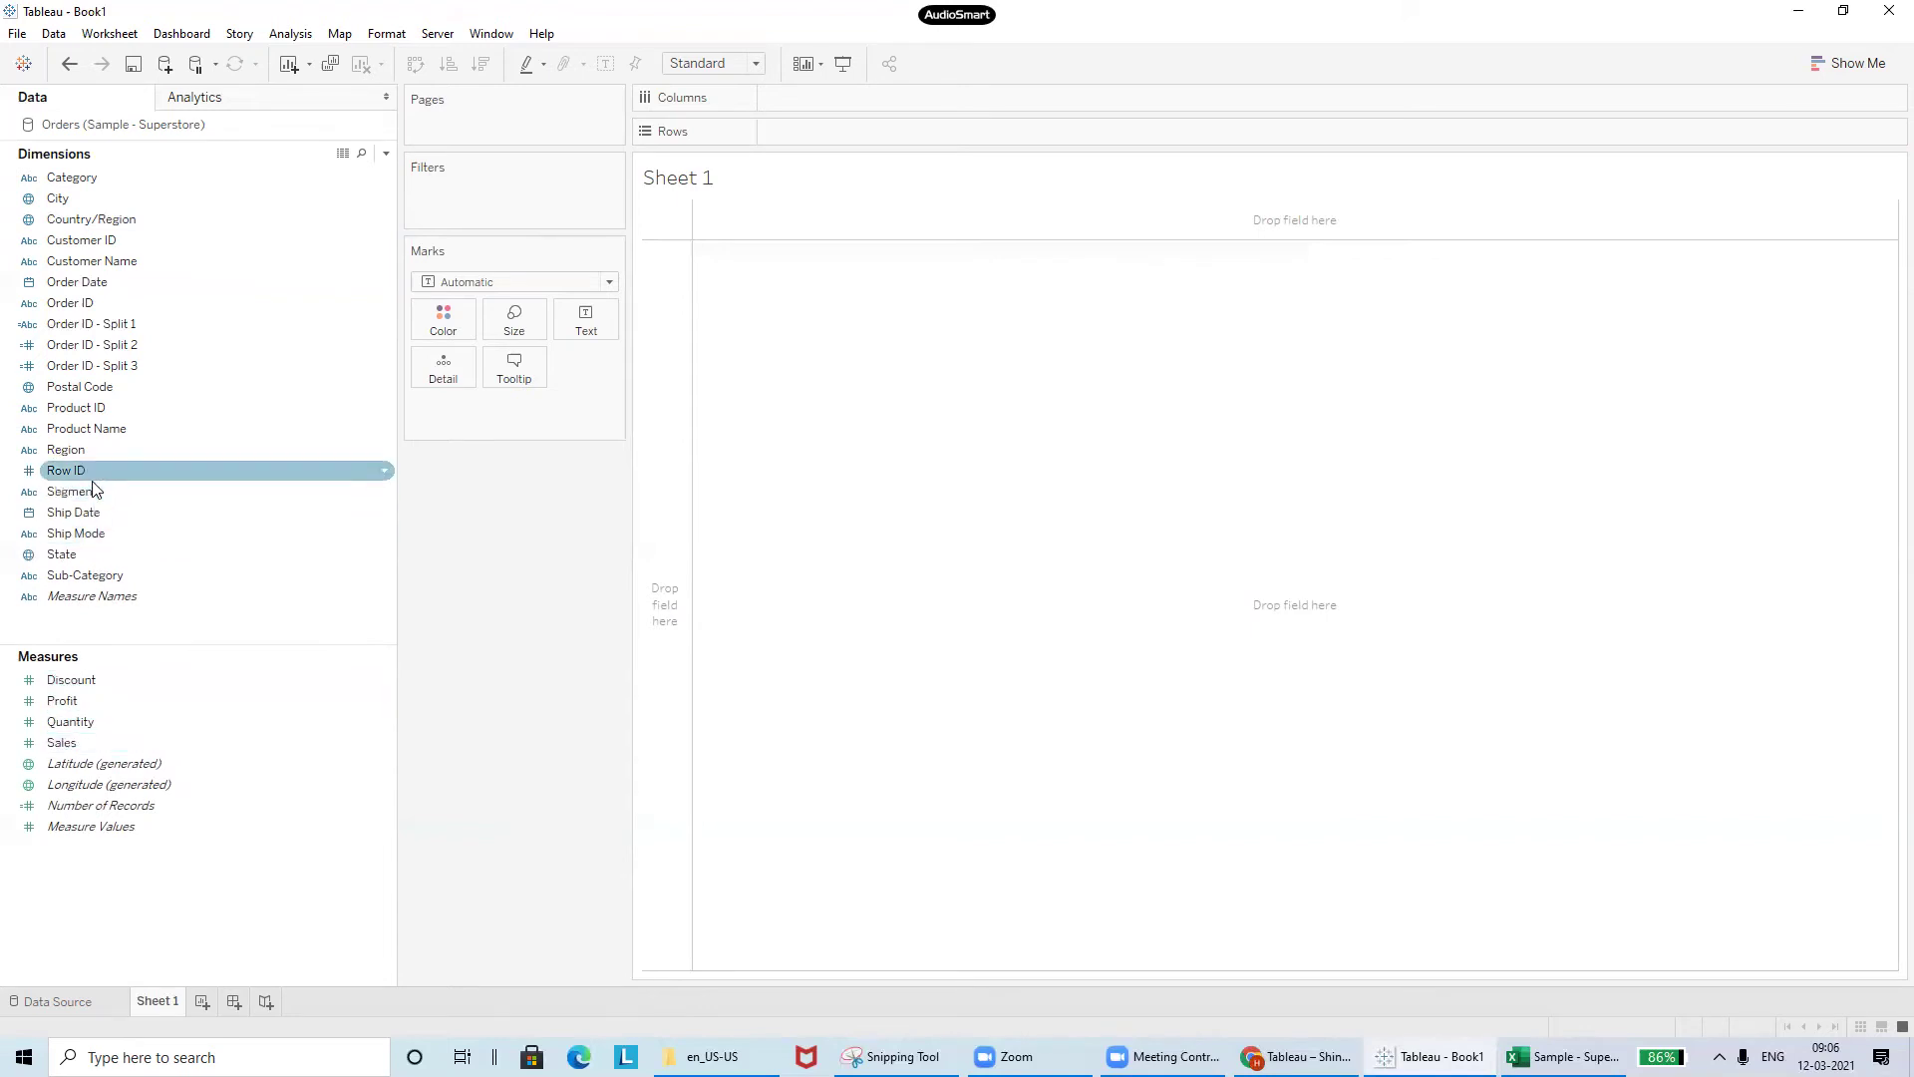
left_click_drag(94, 488, 815, 137)
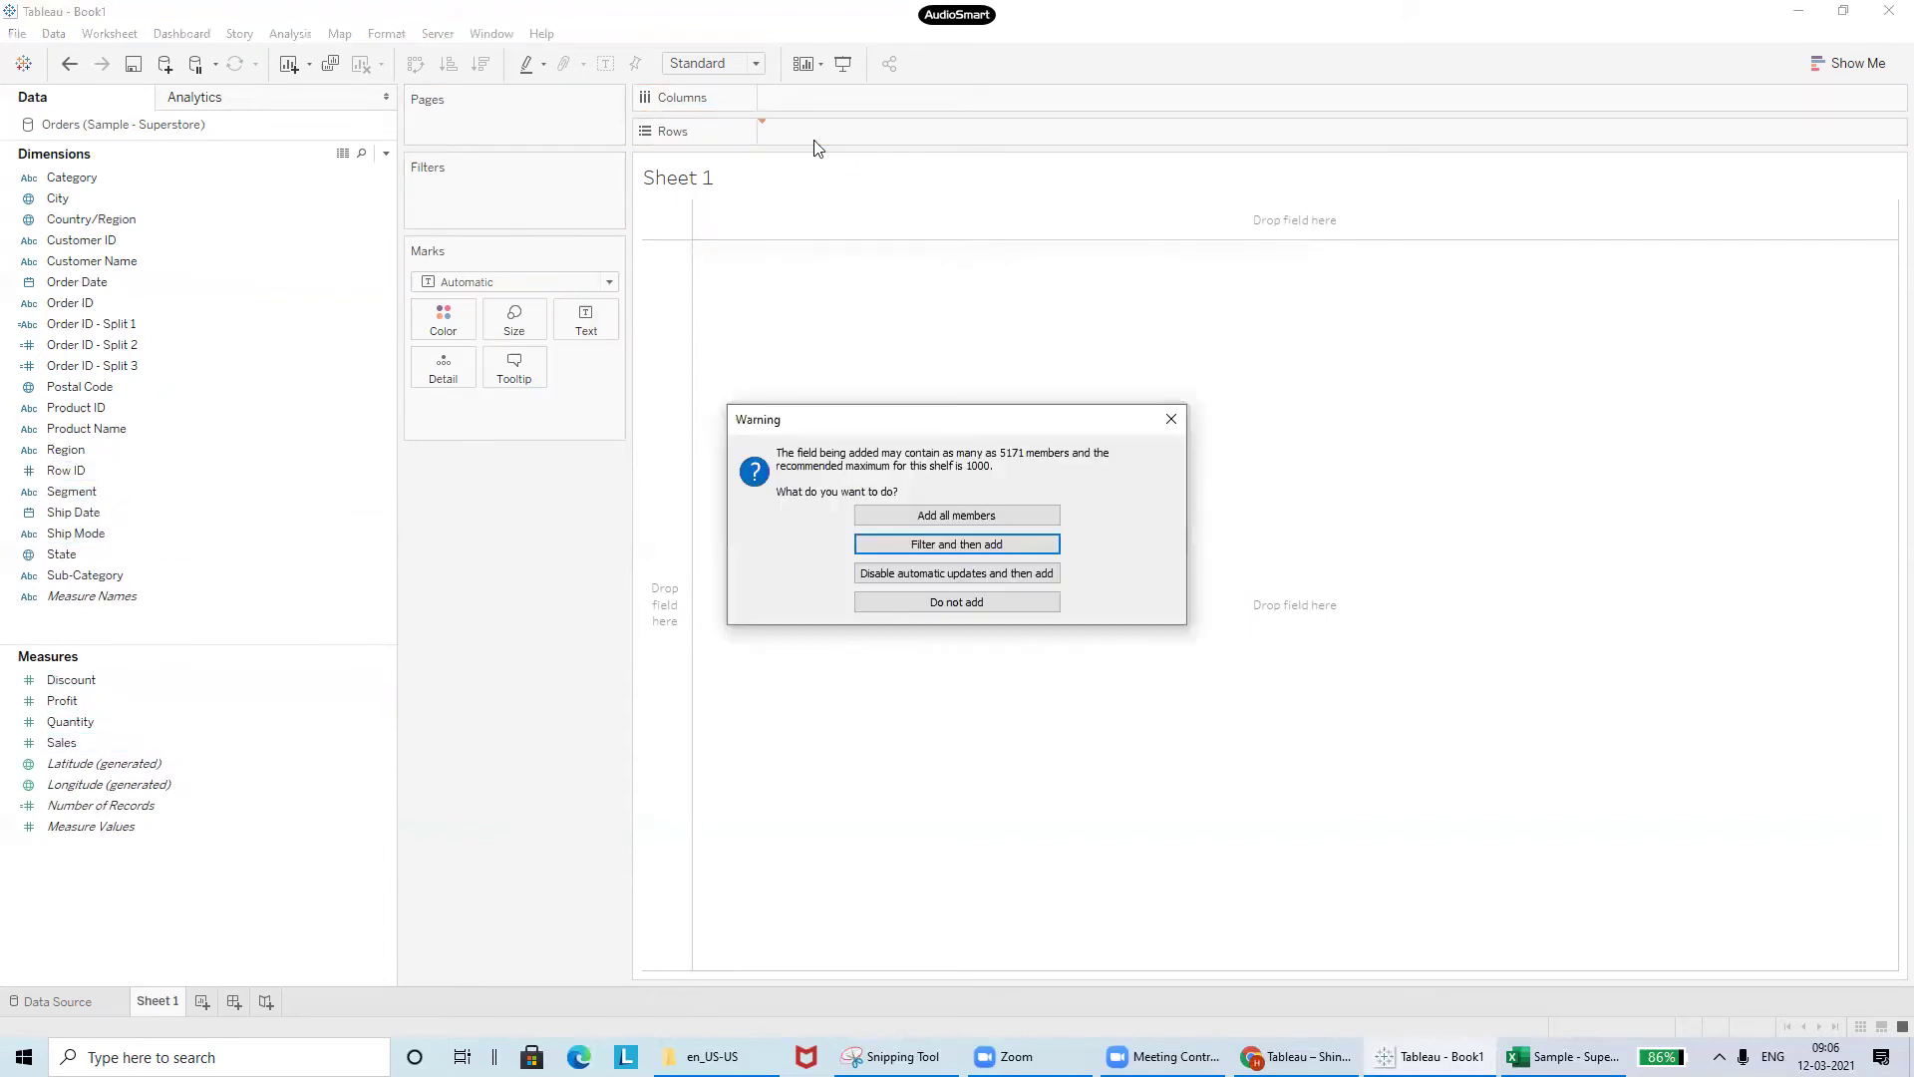
left_click(886, 512)
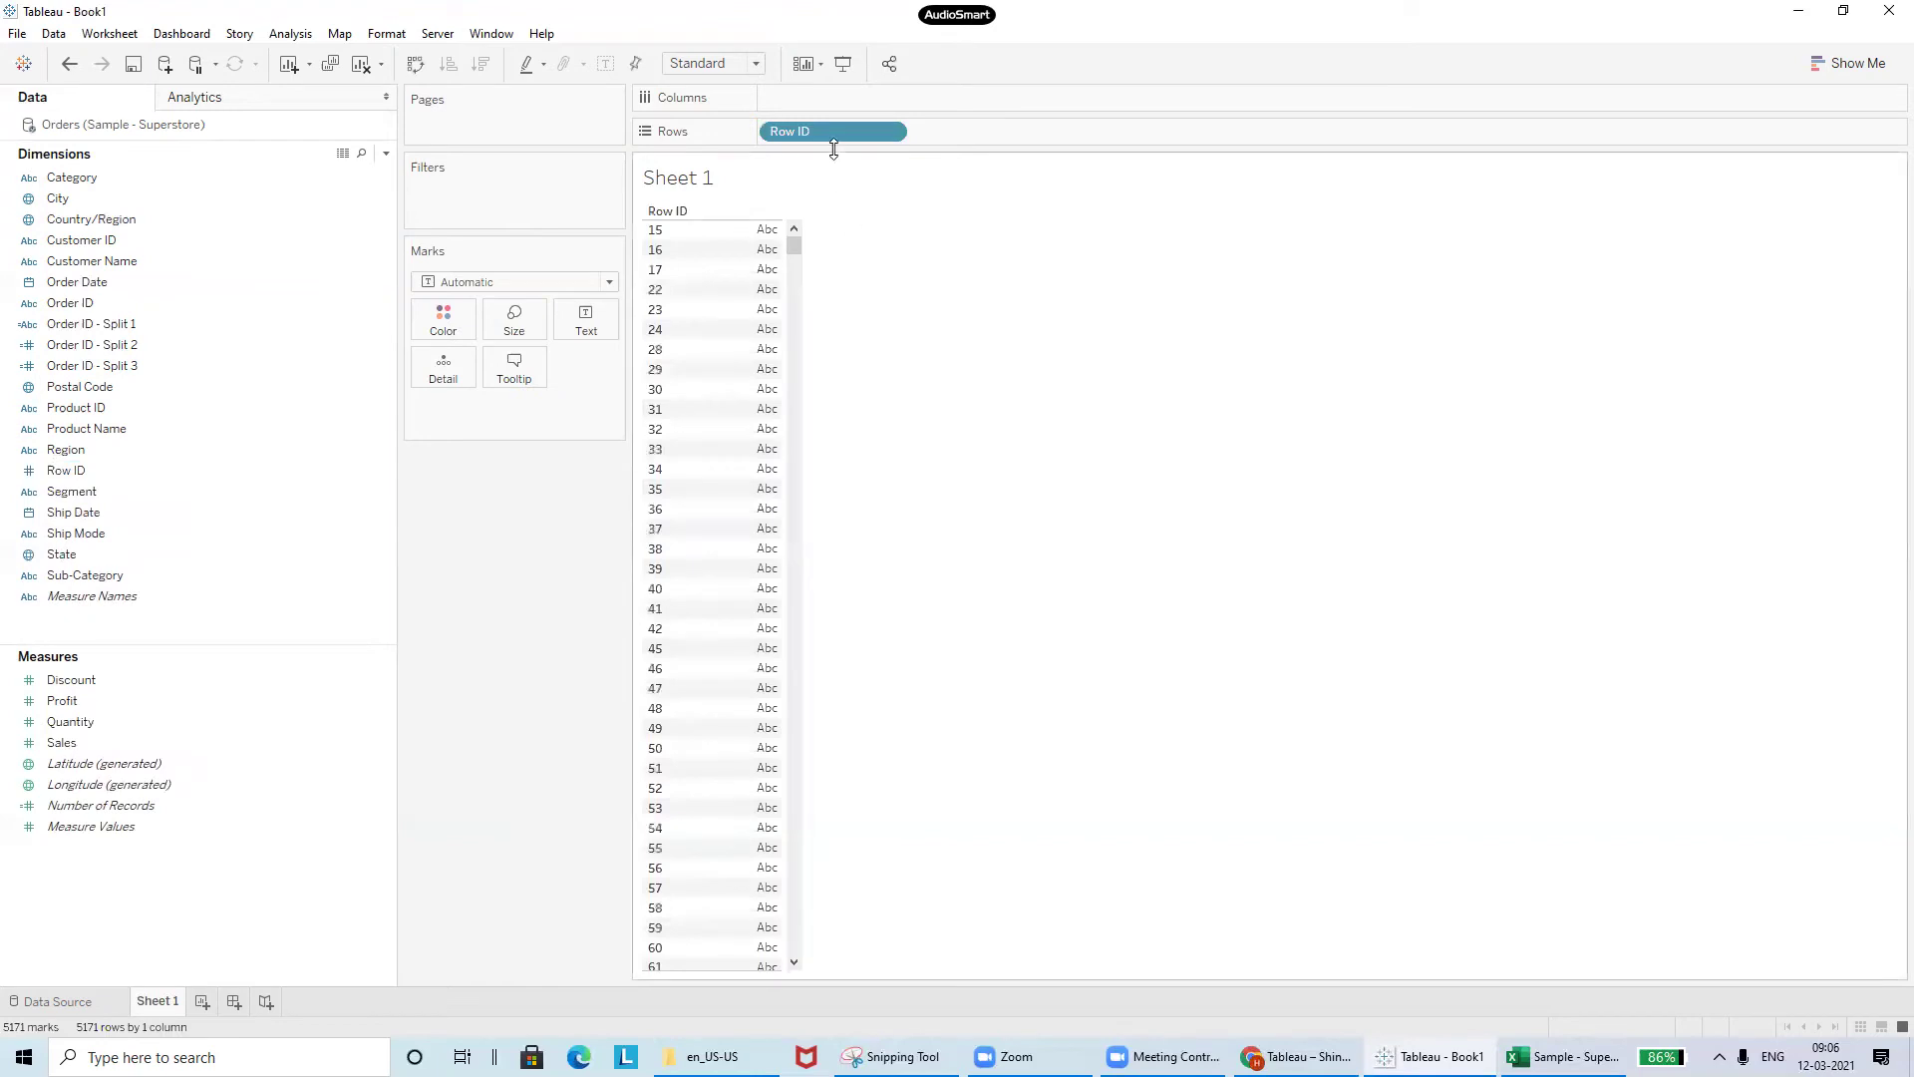
left_click_drag(804, 135, 228, 613)
- Place the Sales measure on Rows to show its default sum as a bar
left_click(94, 727)
left_click_drag(97, 739, 889, 137)
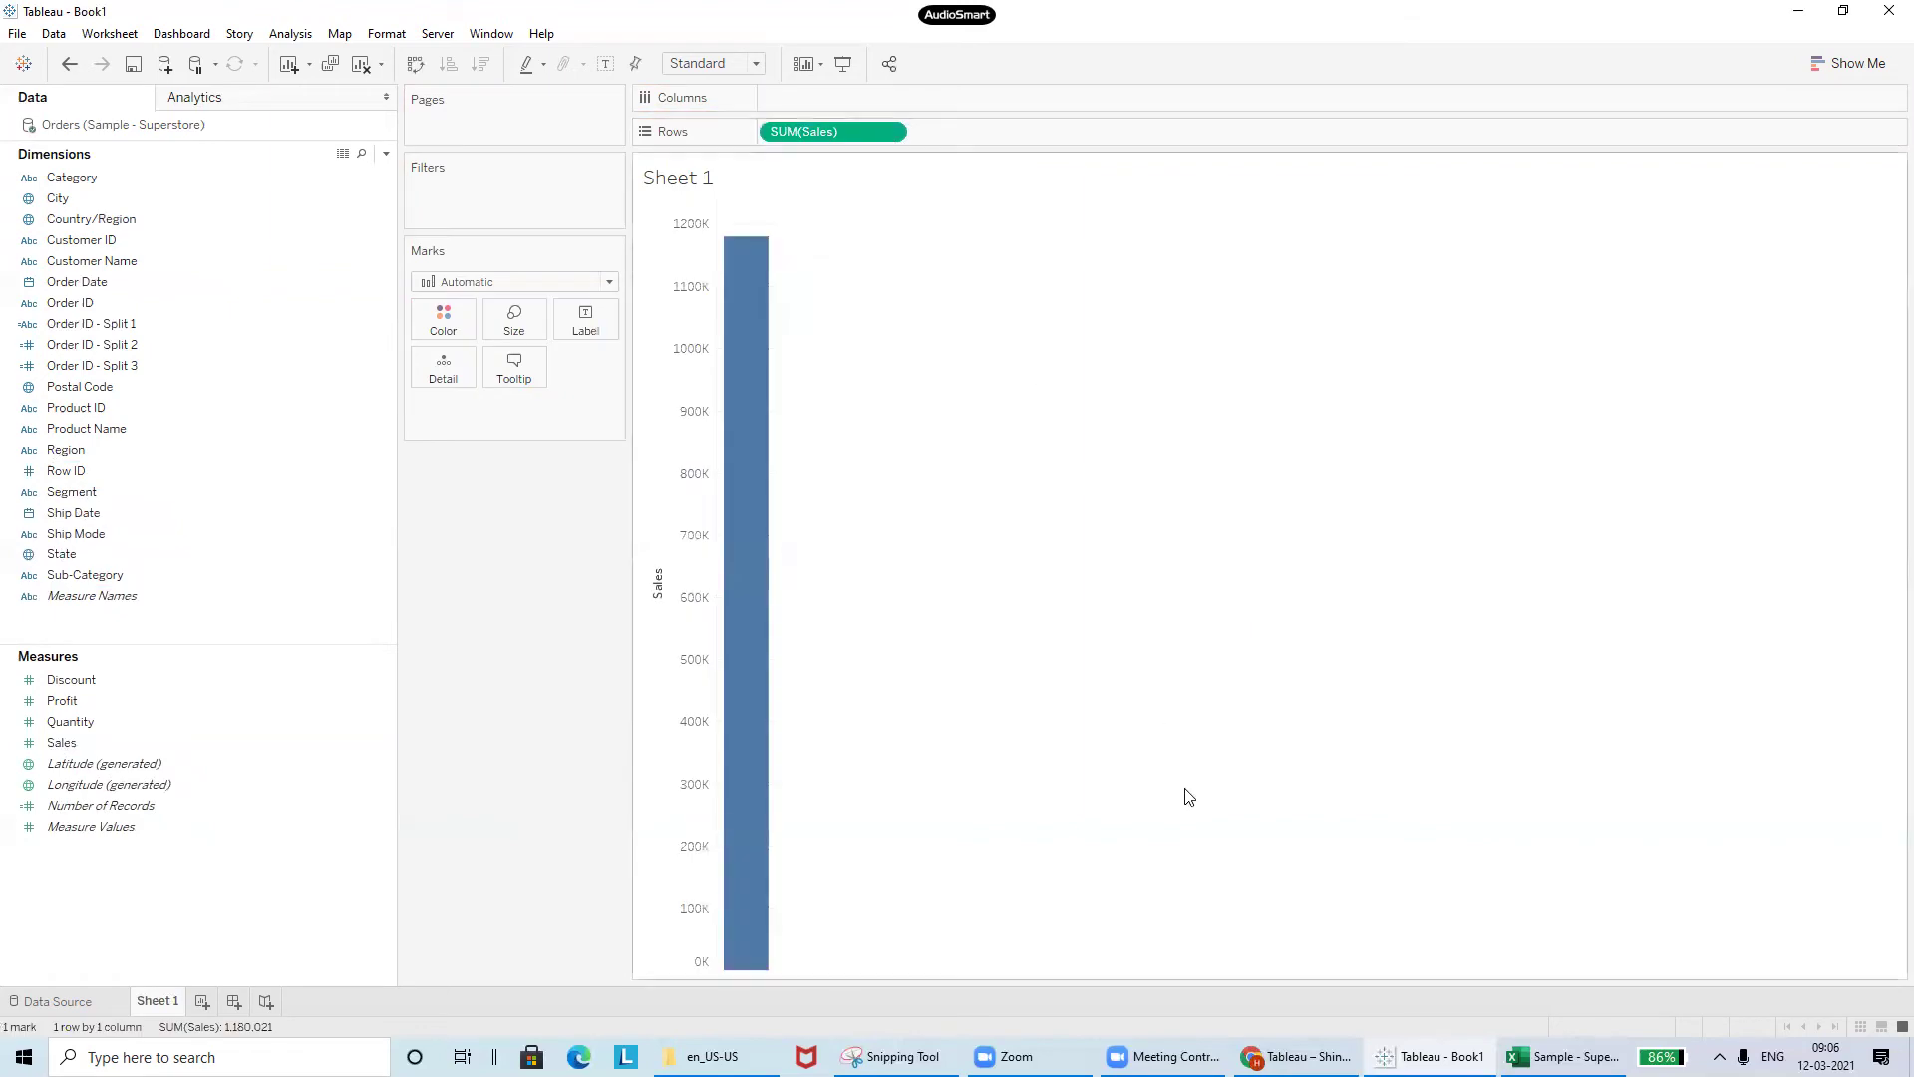
- Read the Discrete vs Continuous notes on the browser page, and return to Tableau to clear Sales from Rows
left_click(1296, 1057)
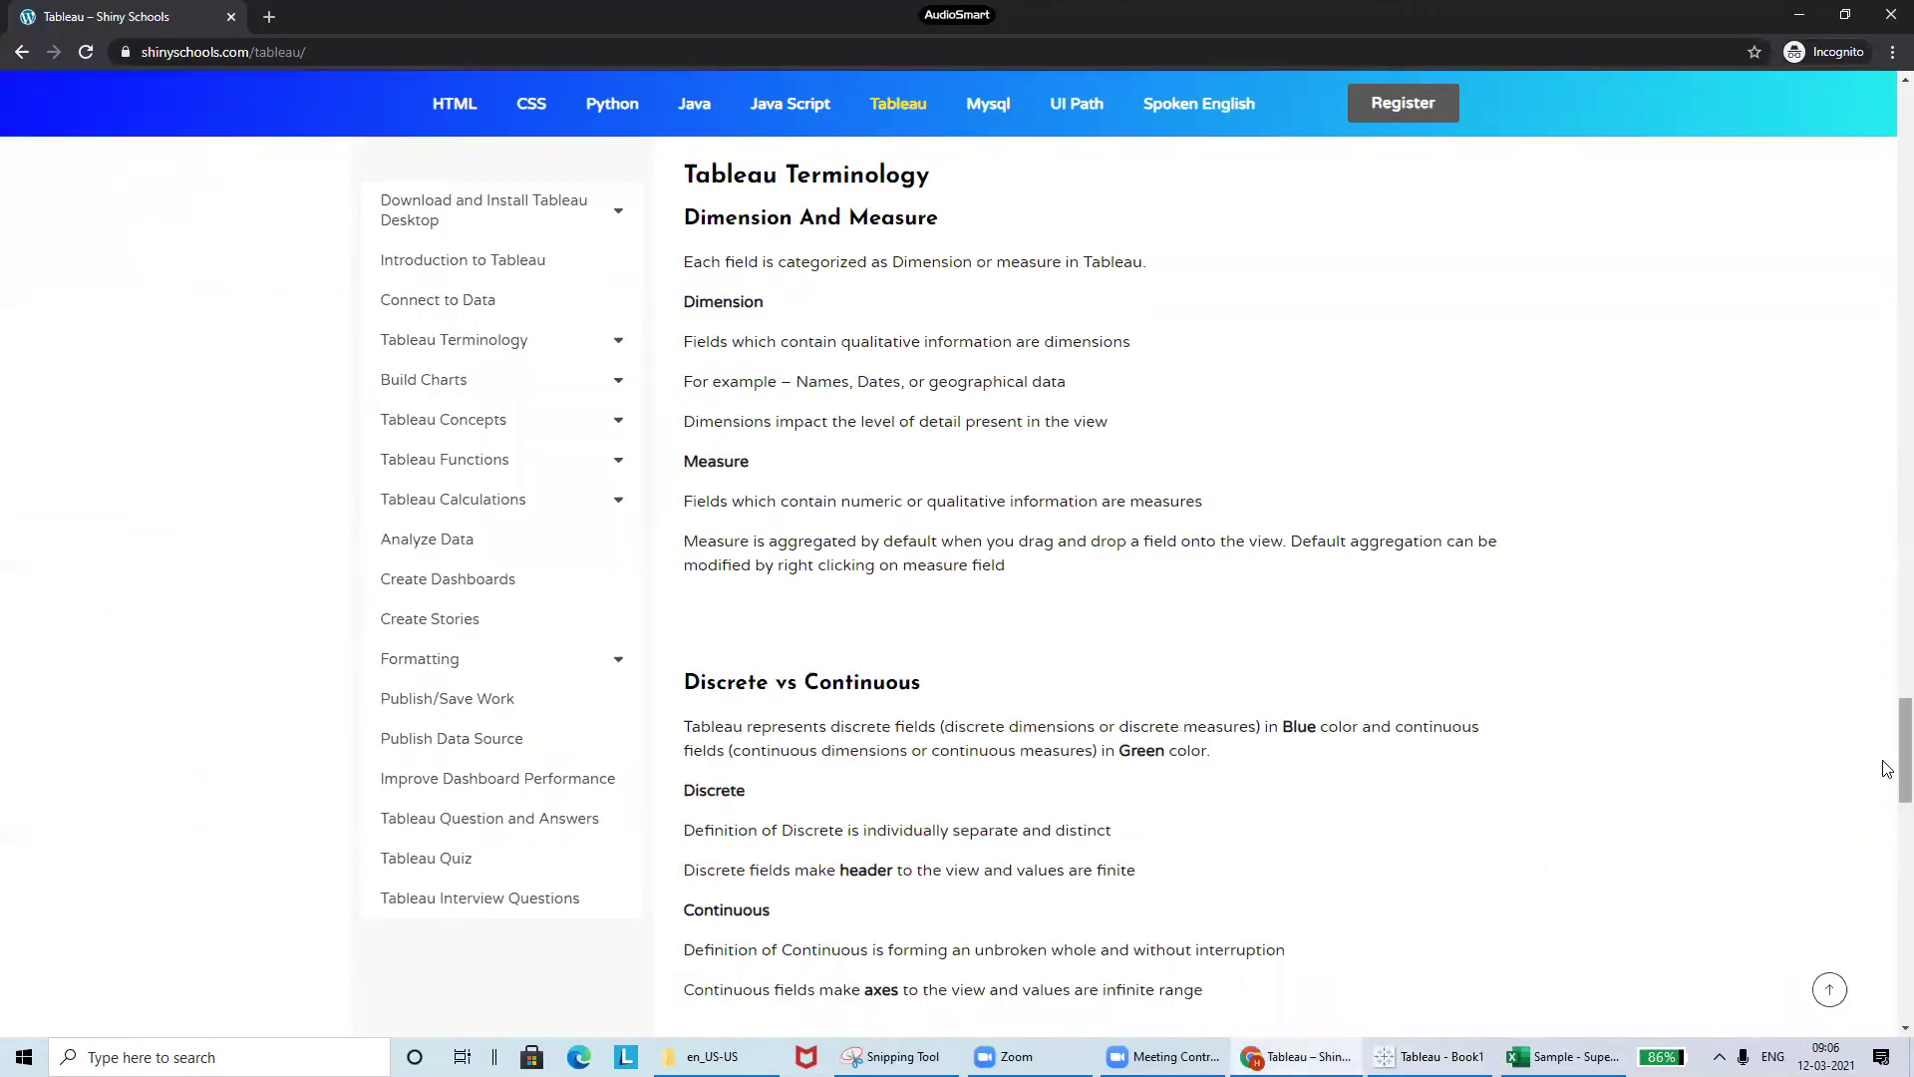
left_click_drag(1888, 767, 1888, 804)
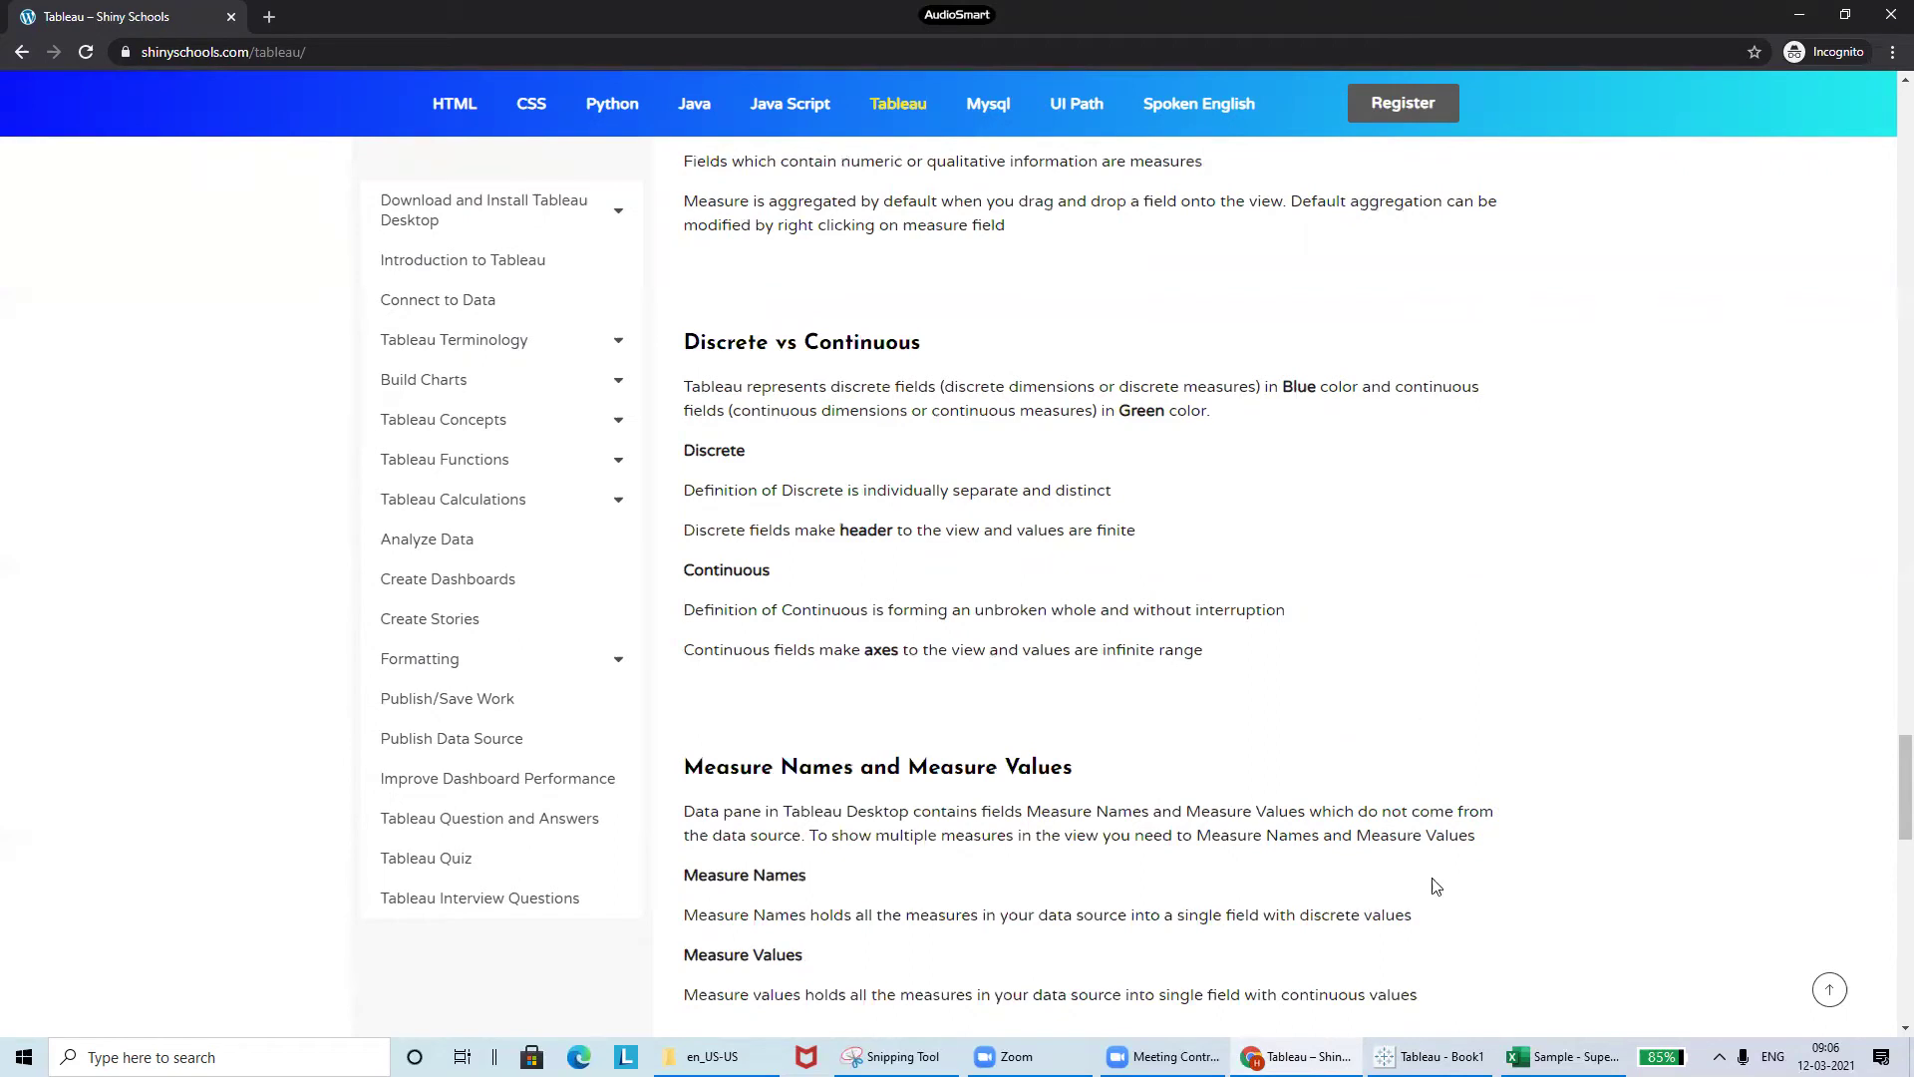
left_click(1433, 1057)
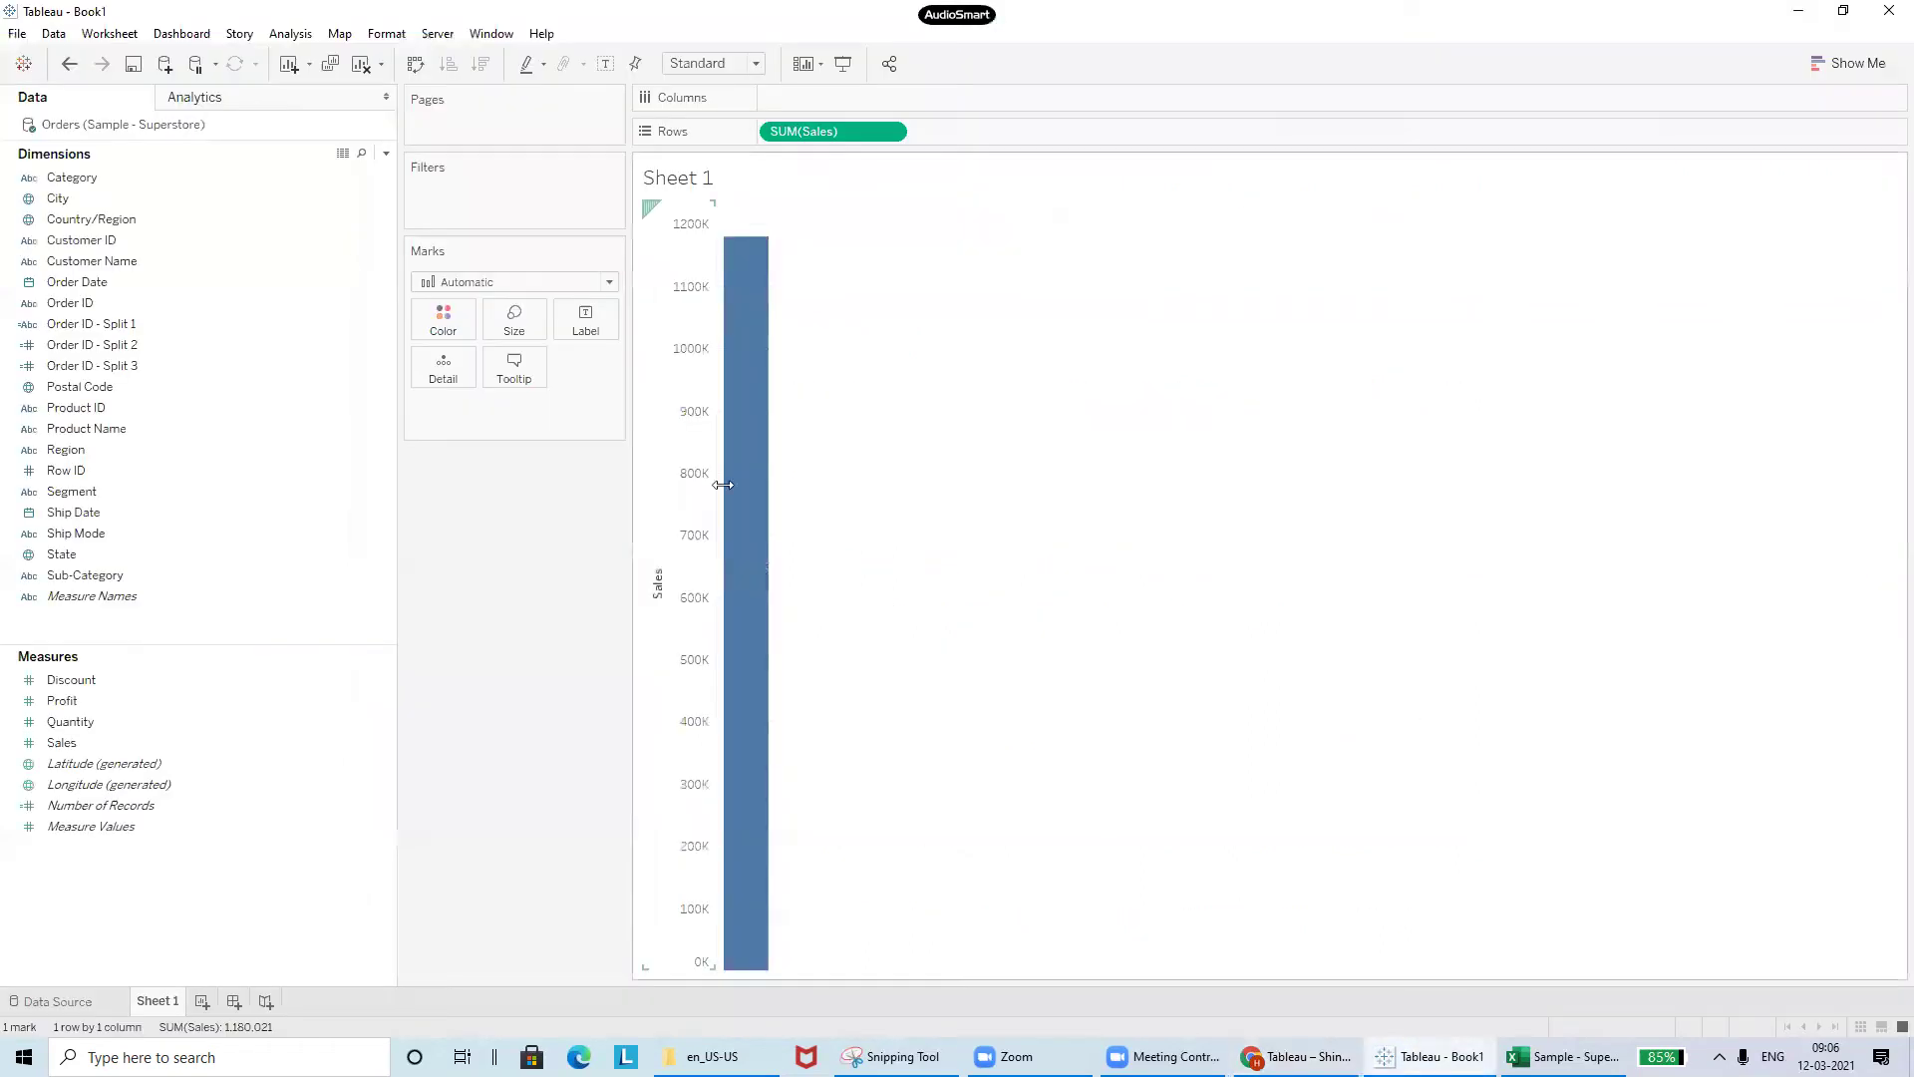
left_click_drag(822, 129, 536, 677)
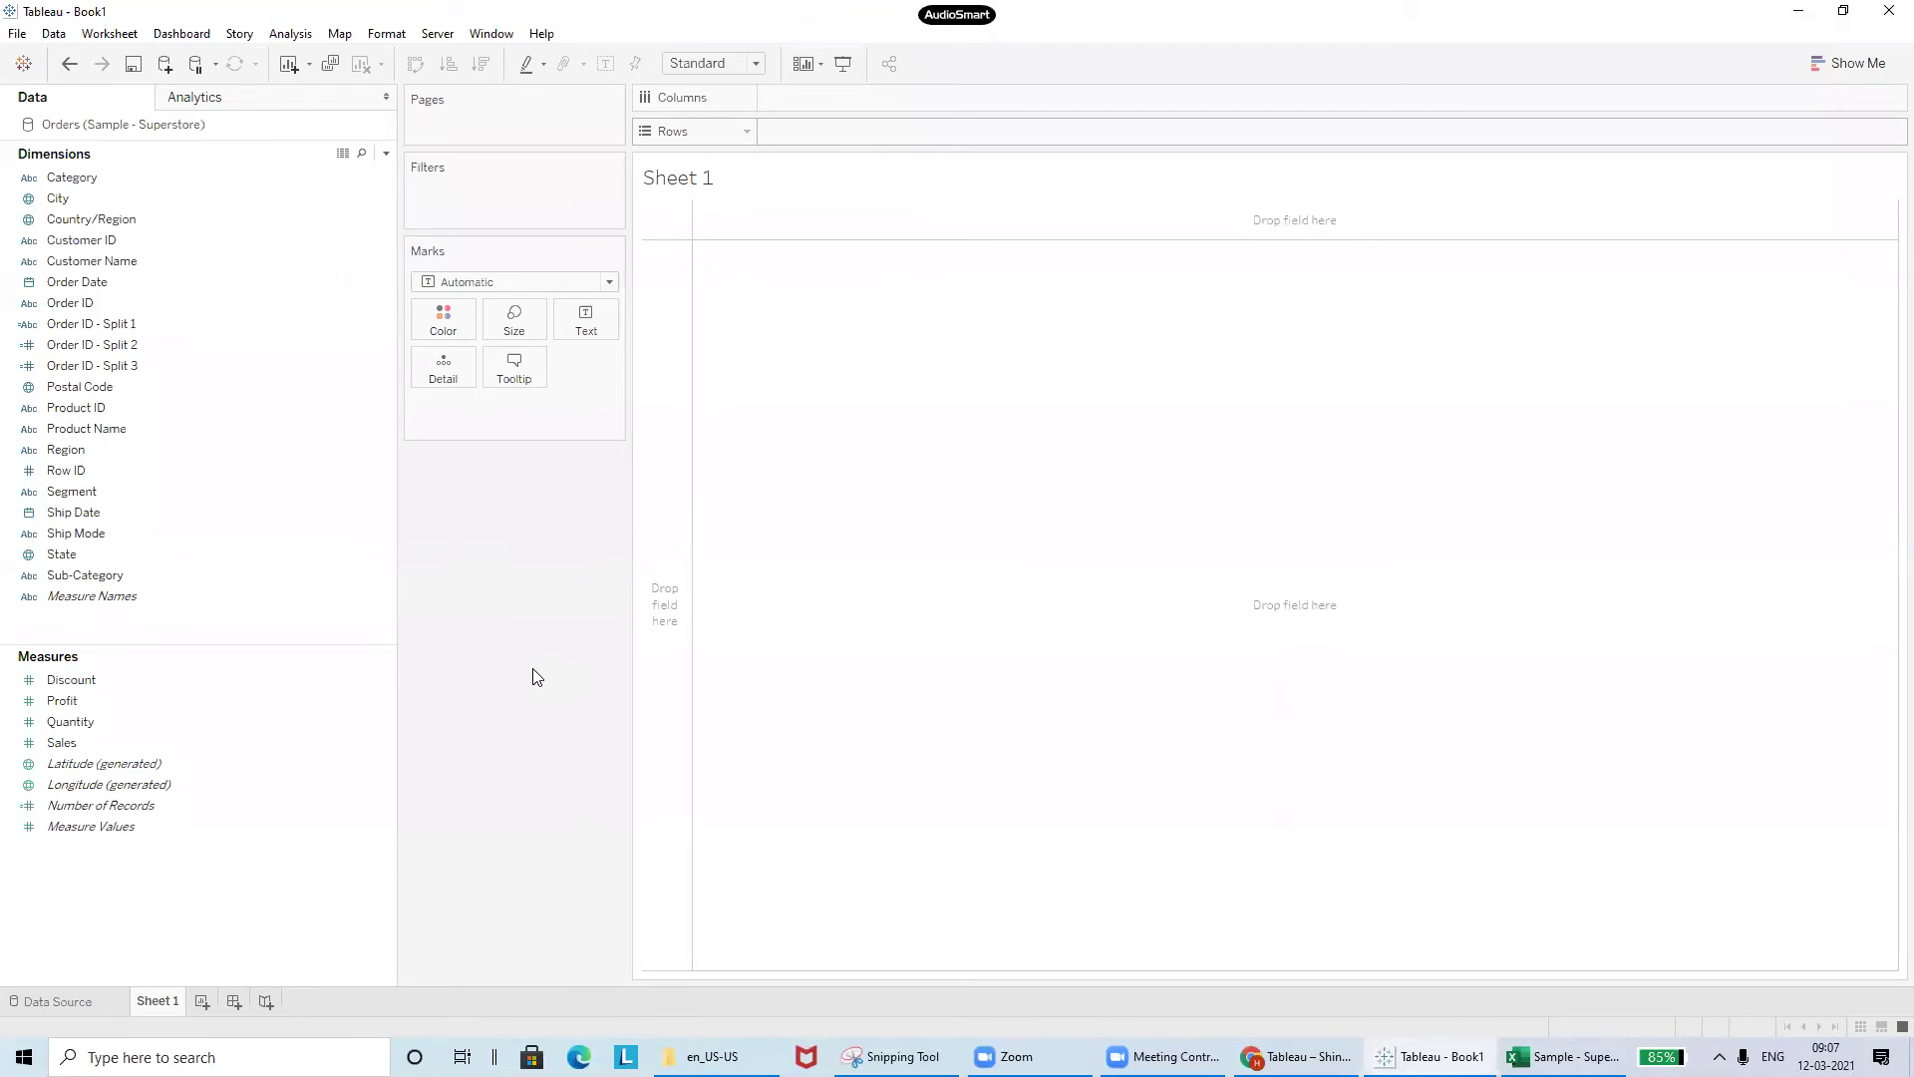
- Place the Profit measure on Rows and convert it from continuous to discrete
left_click(75, 681)
left_click(72, 703)
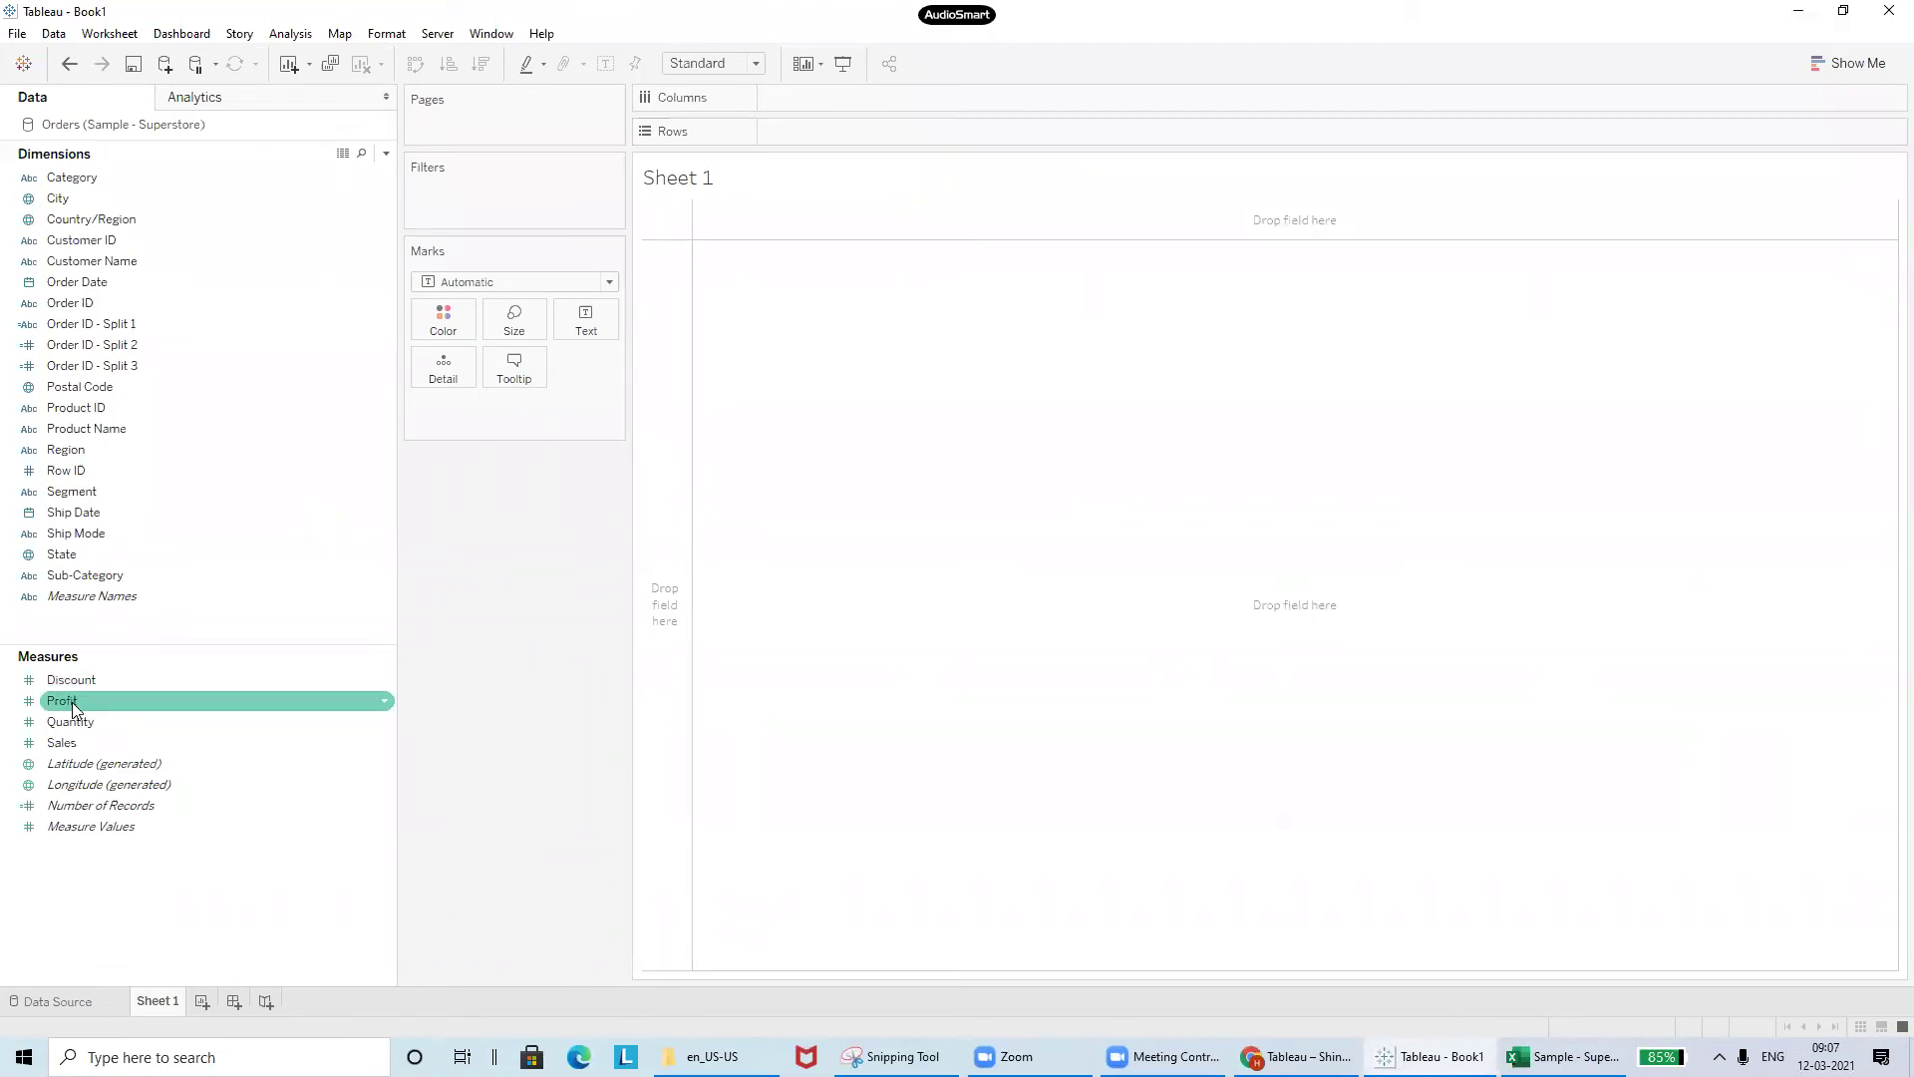
mouse_move(72, 702)
left_mouse_down()
mouse_move(811, 210)
mouse_move(890, 110)
mouse_move(877, 125)
left_mouse_up()
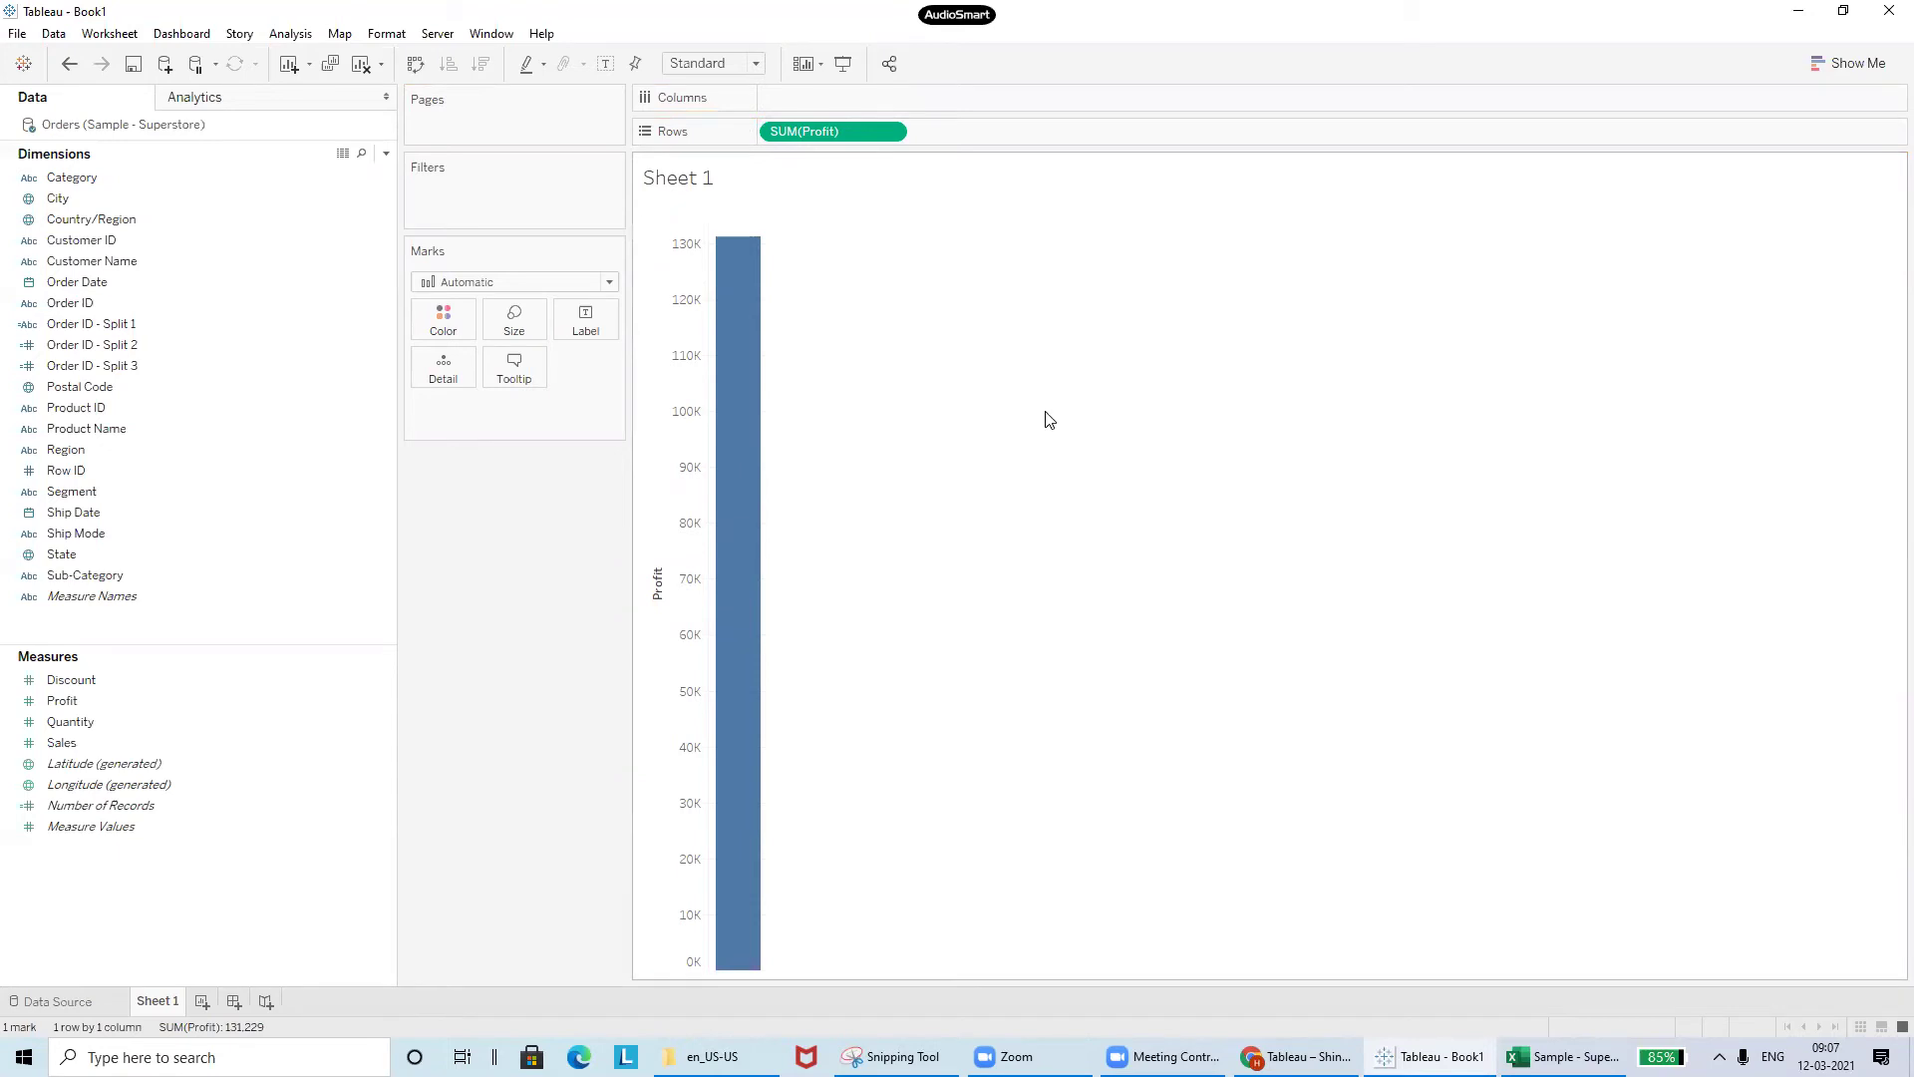
right_click(837, 131)
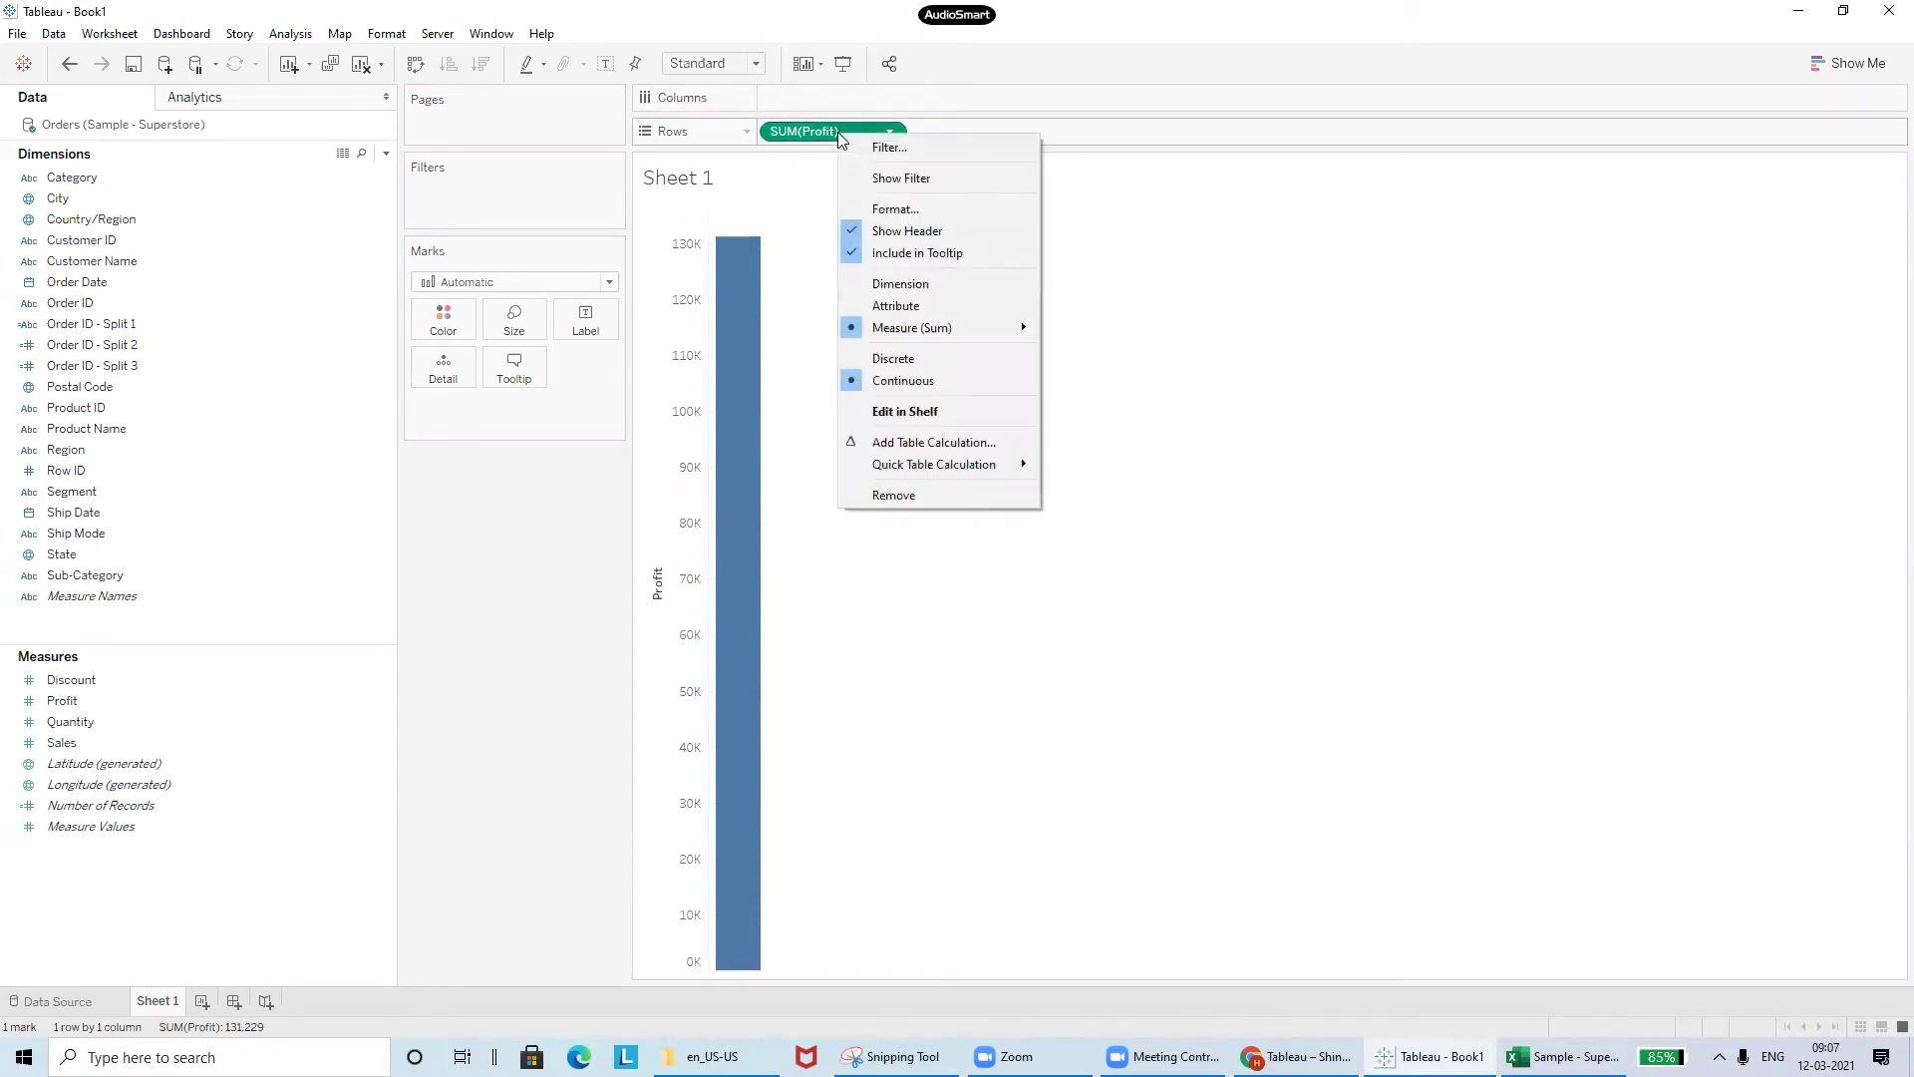
left_click(916, 358)
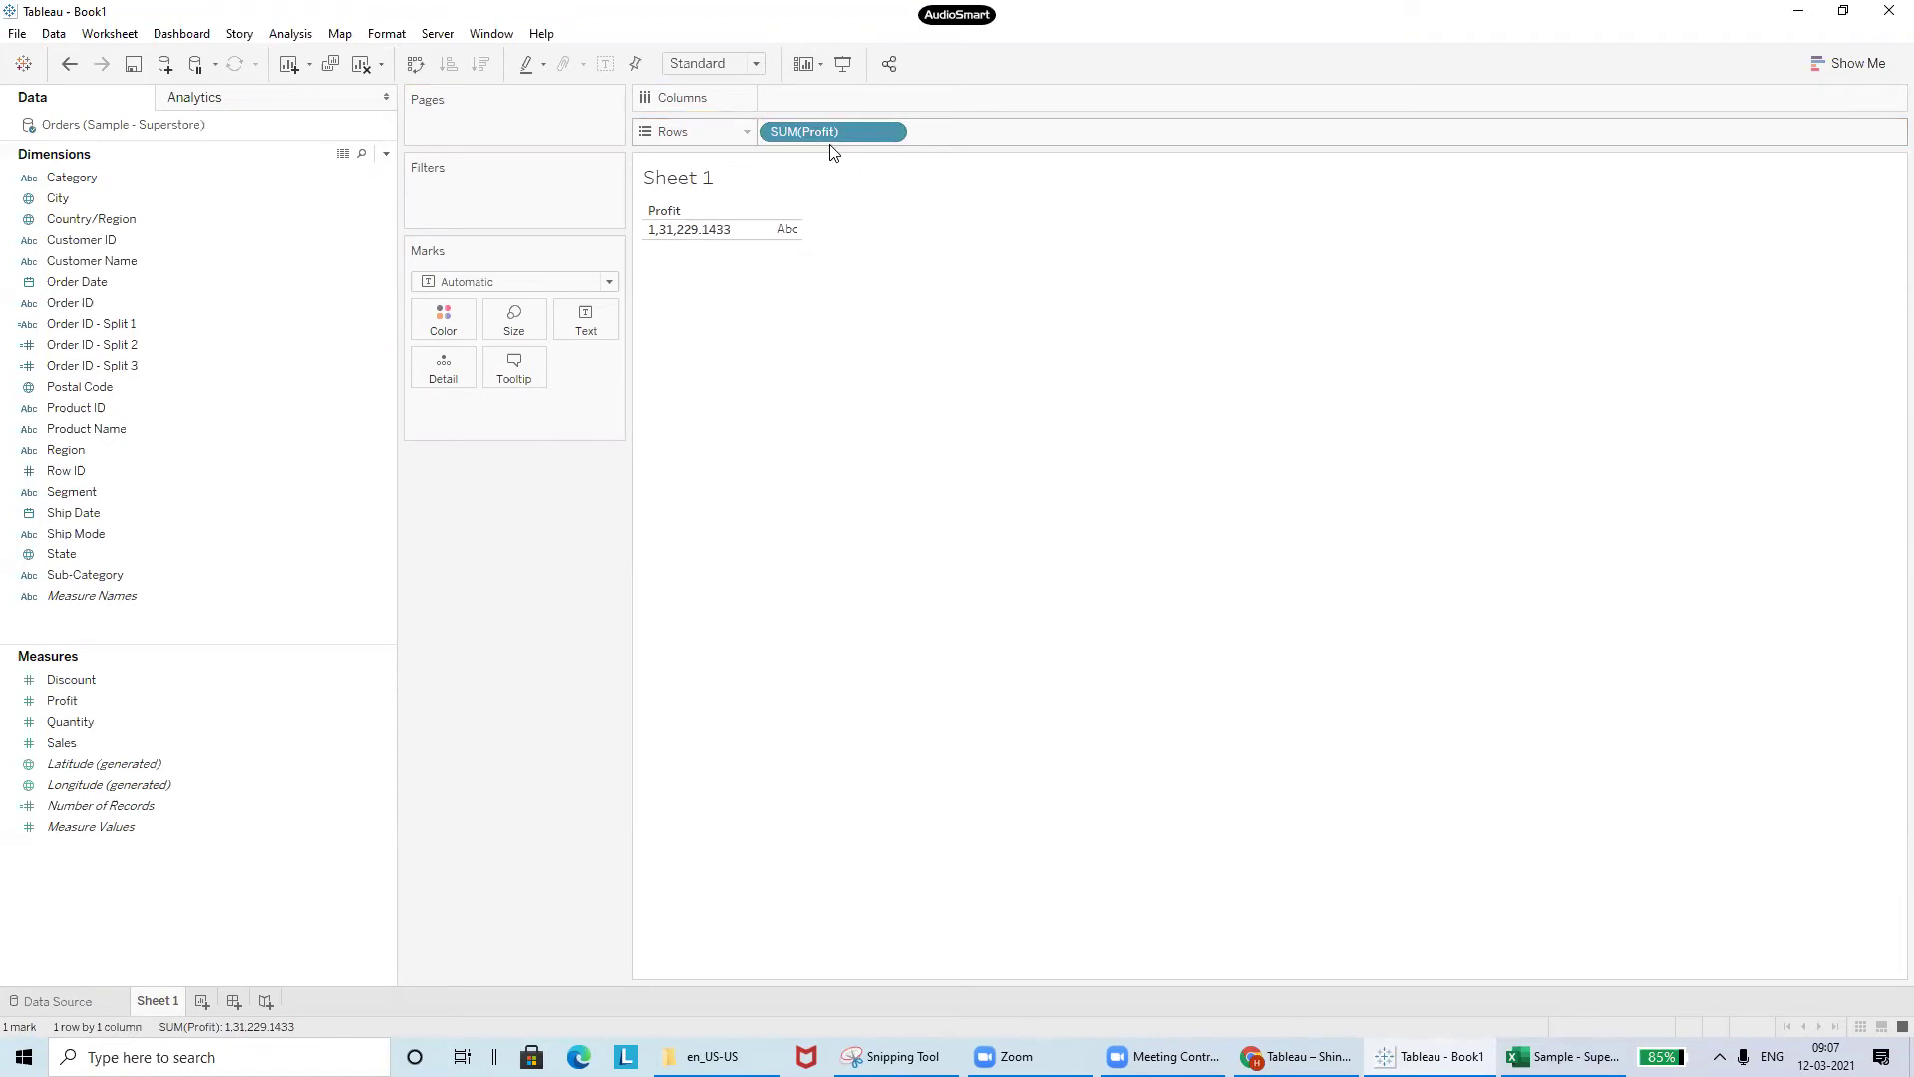
- Examine the single discrete Profit header in the view, and remove Profit from Rows
left_click(698, 231)
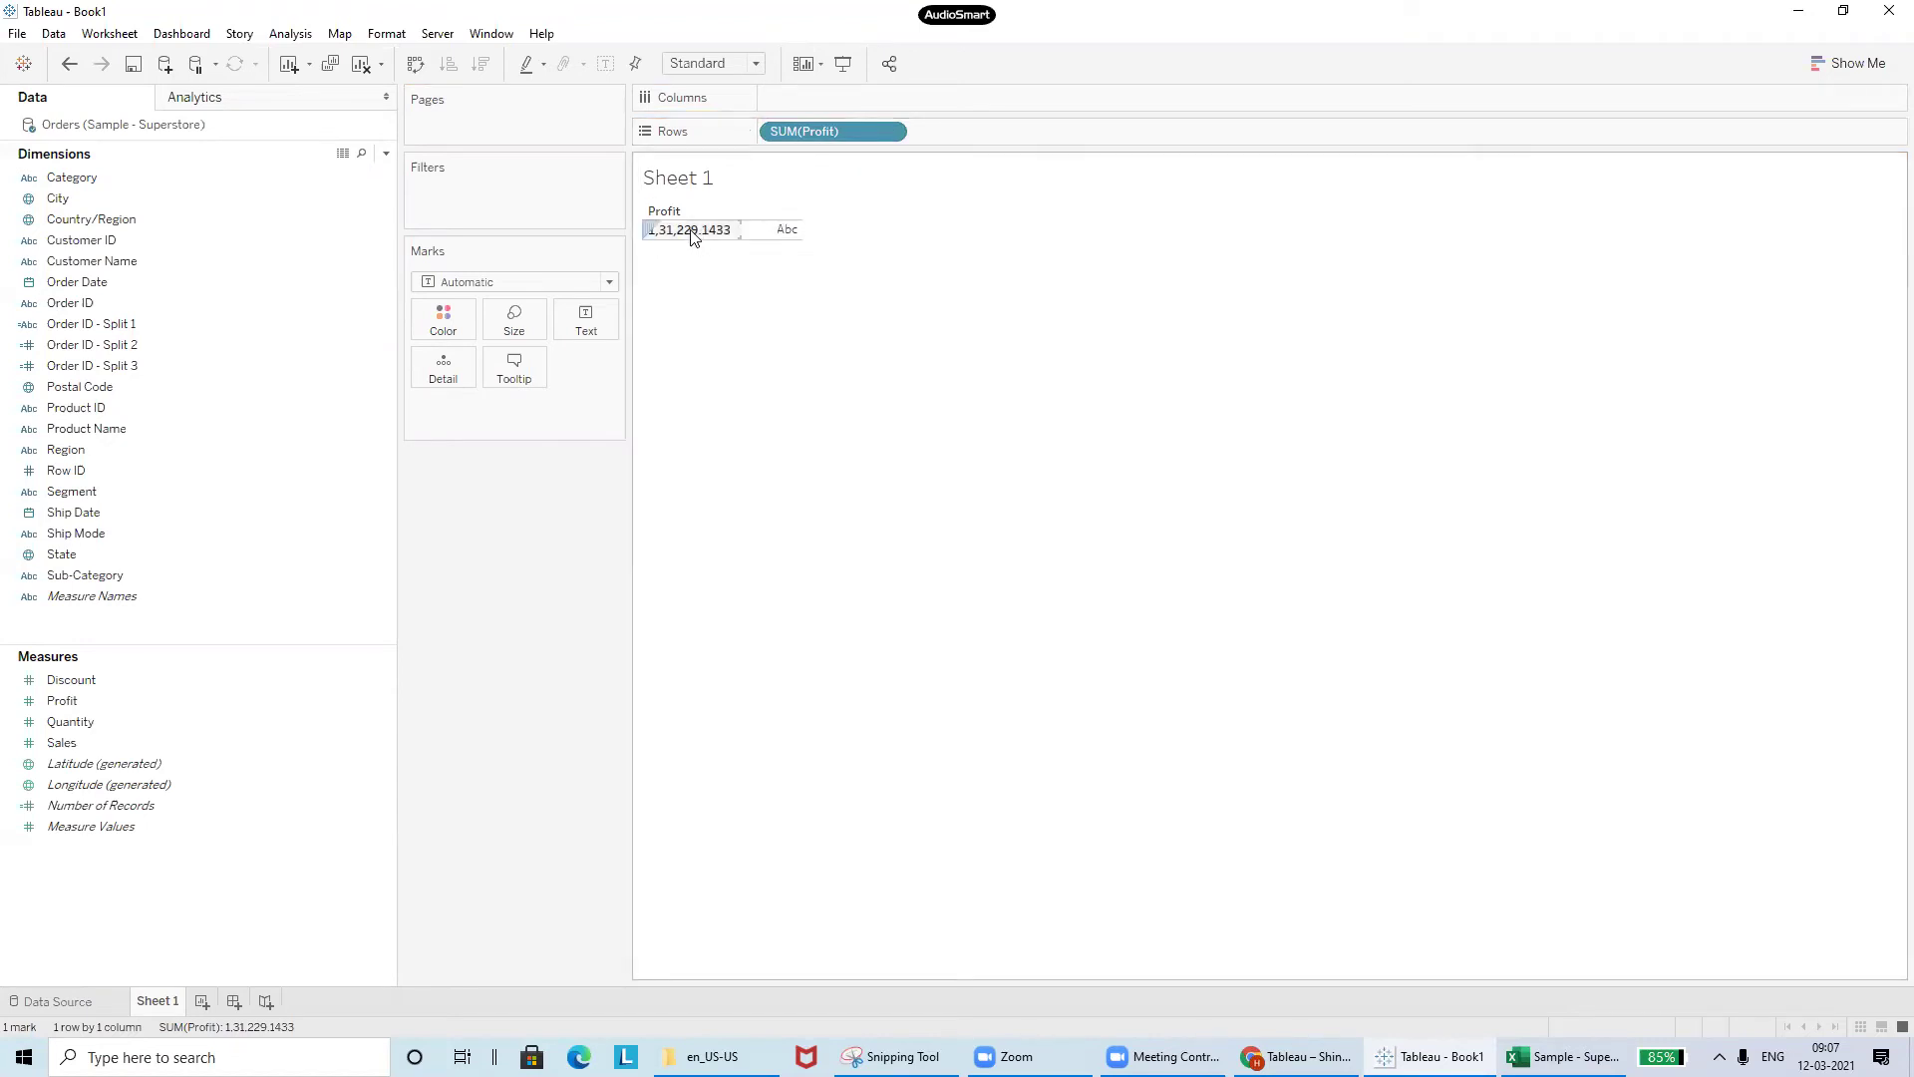
left_click(764, 413)
left_click(691, 242)
left_click(893, 489)
left_click_drag(808, 132, 541, 580)
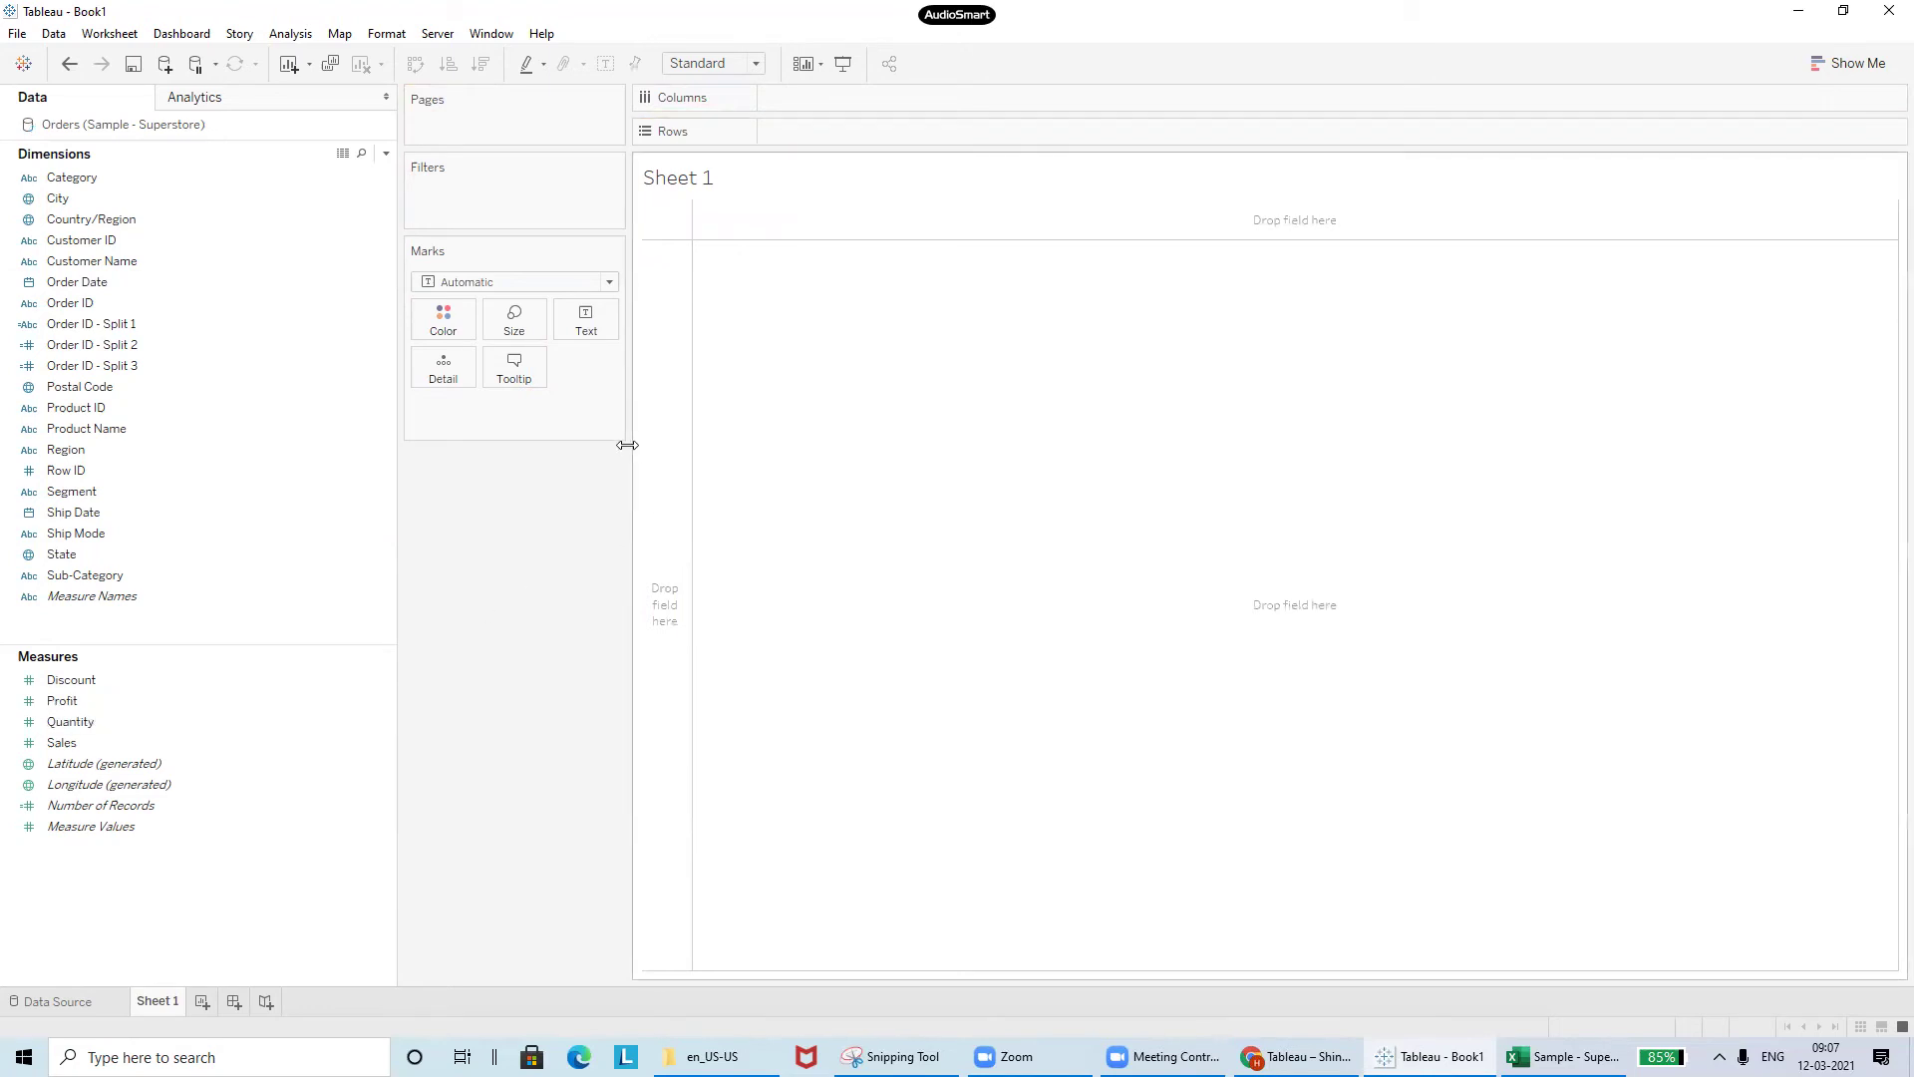
- Widen the cards area beside the view and set the sheet title to "montly sales in a bar chart"
left_click_drag(627, 434, 741, 417)
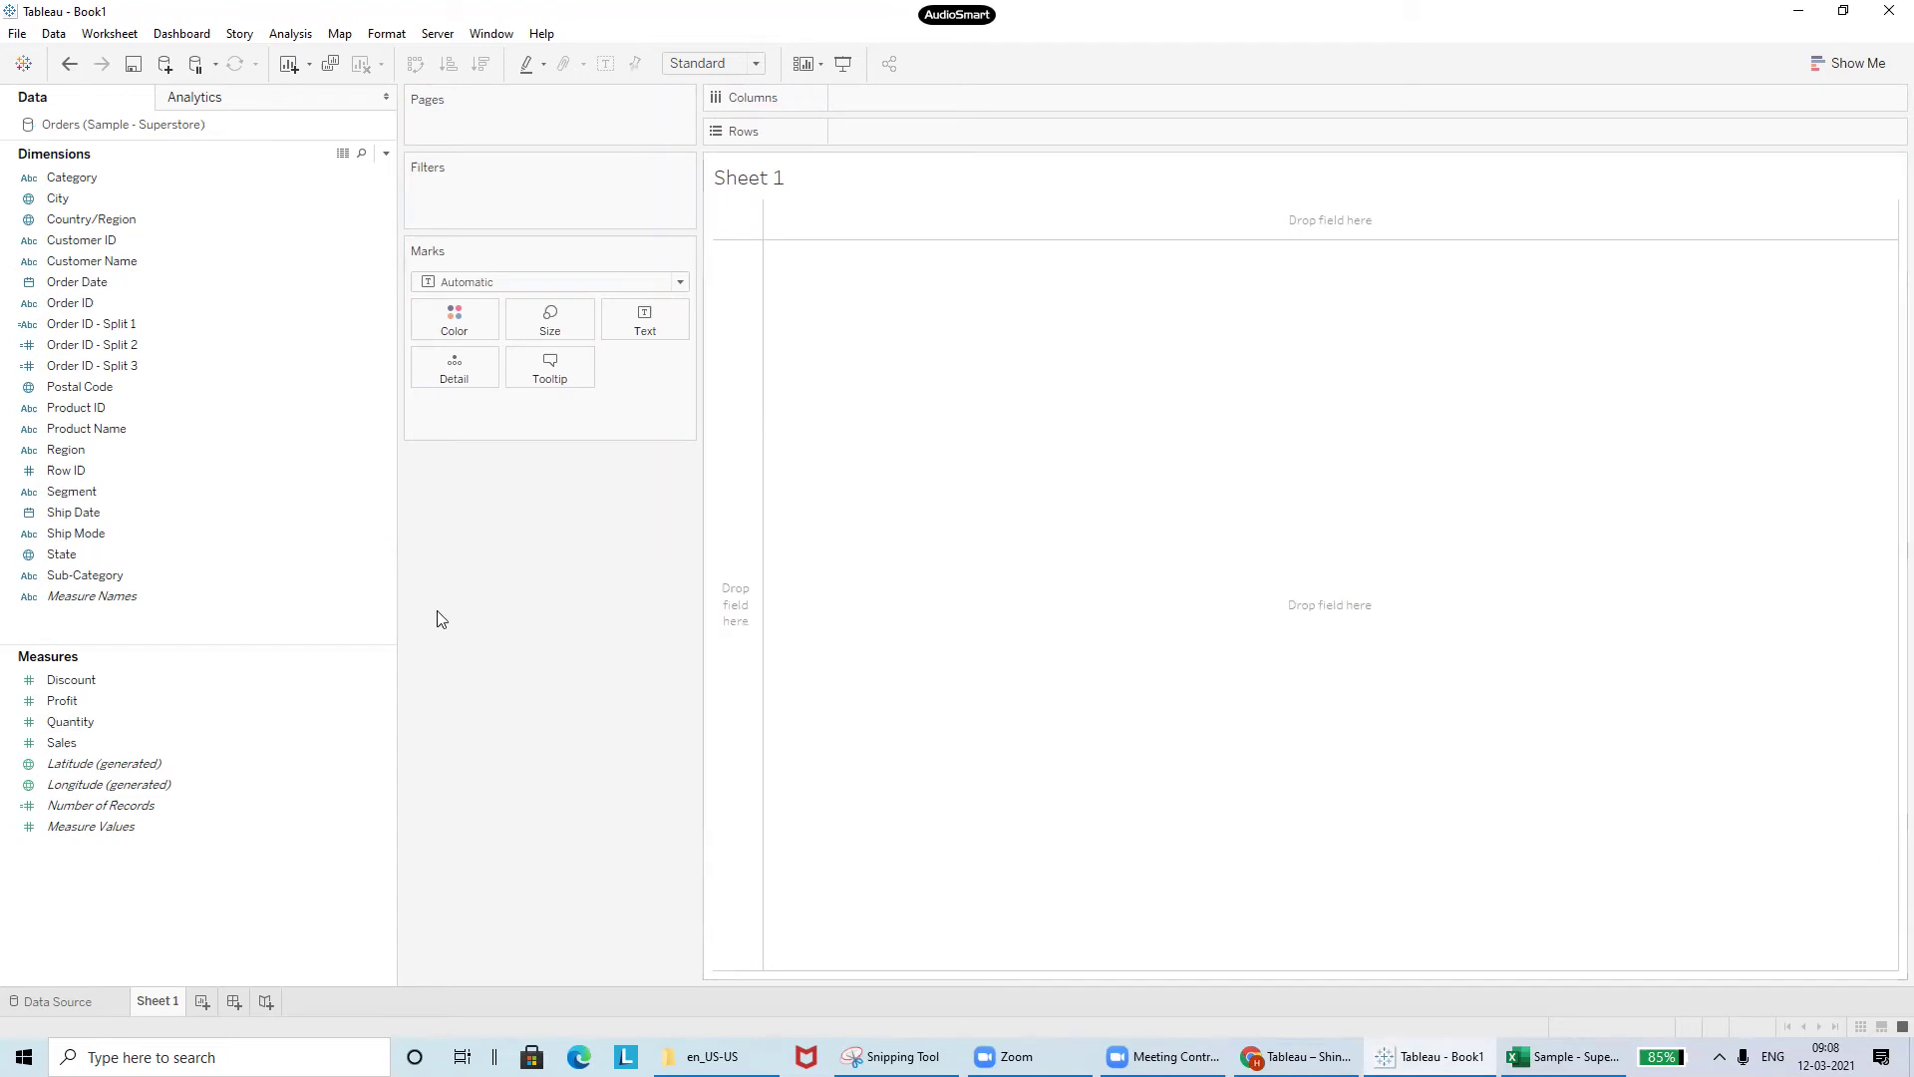
double_click(758, 178)
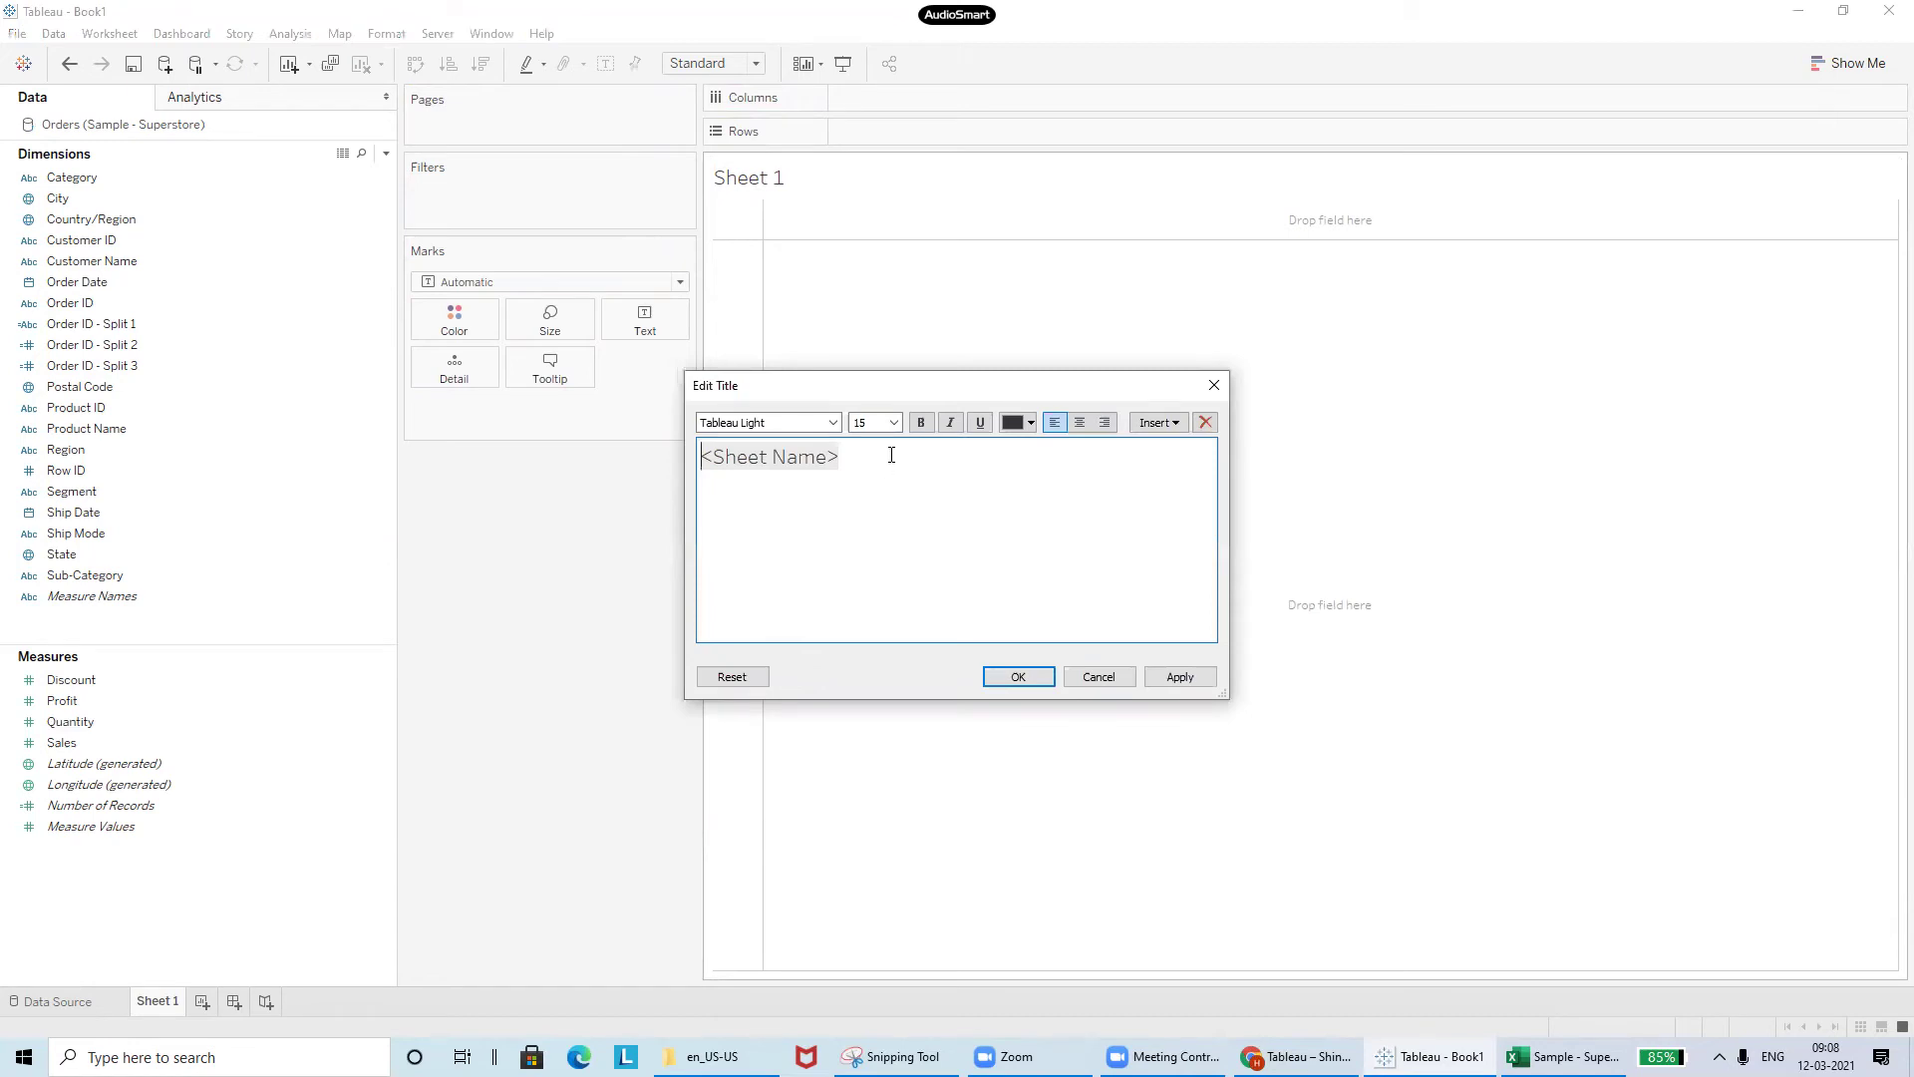
key("ctrl+a")
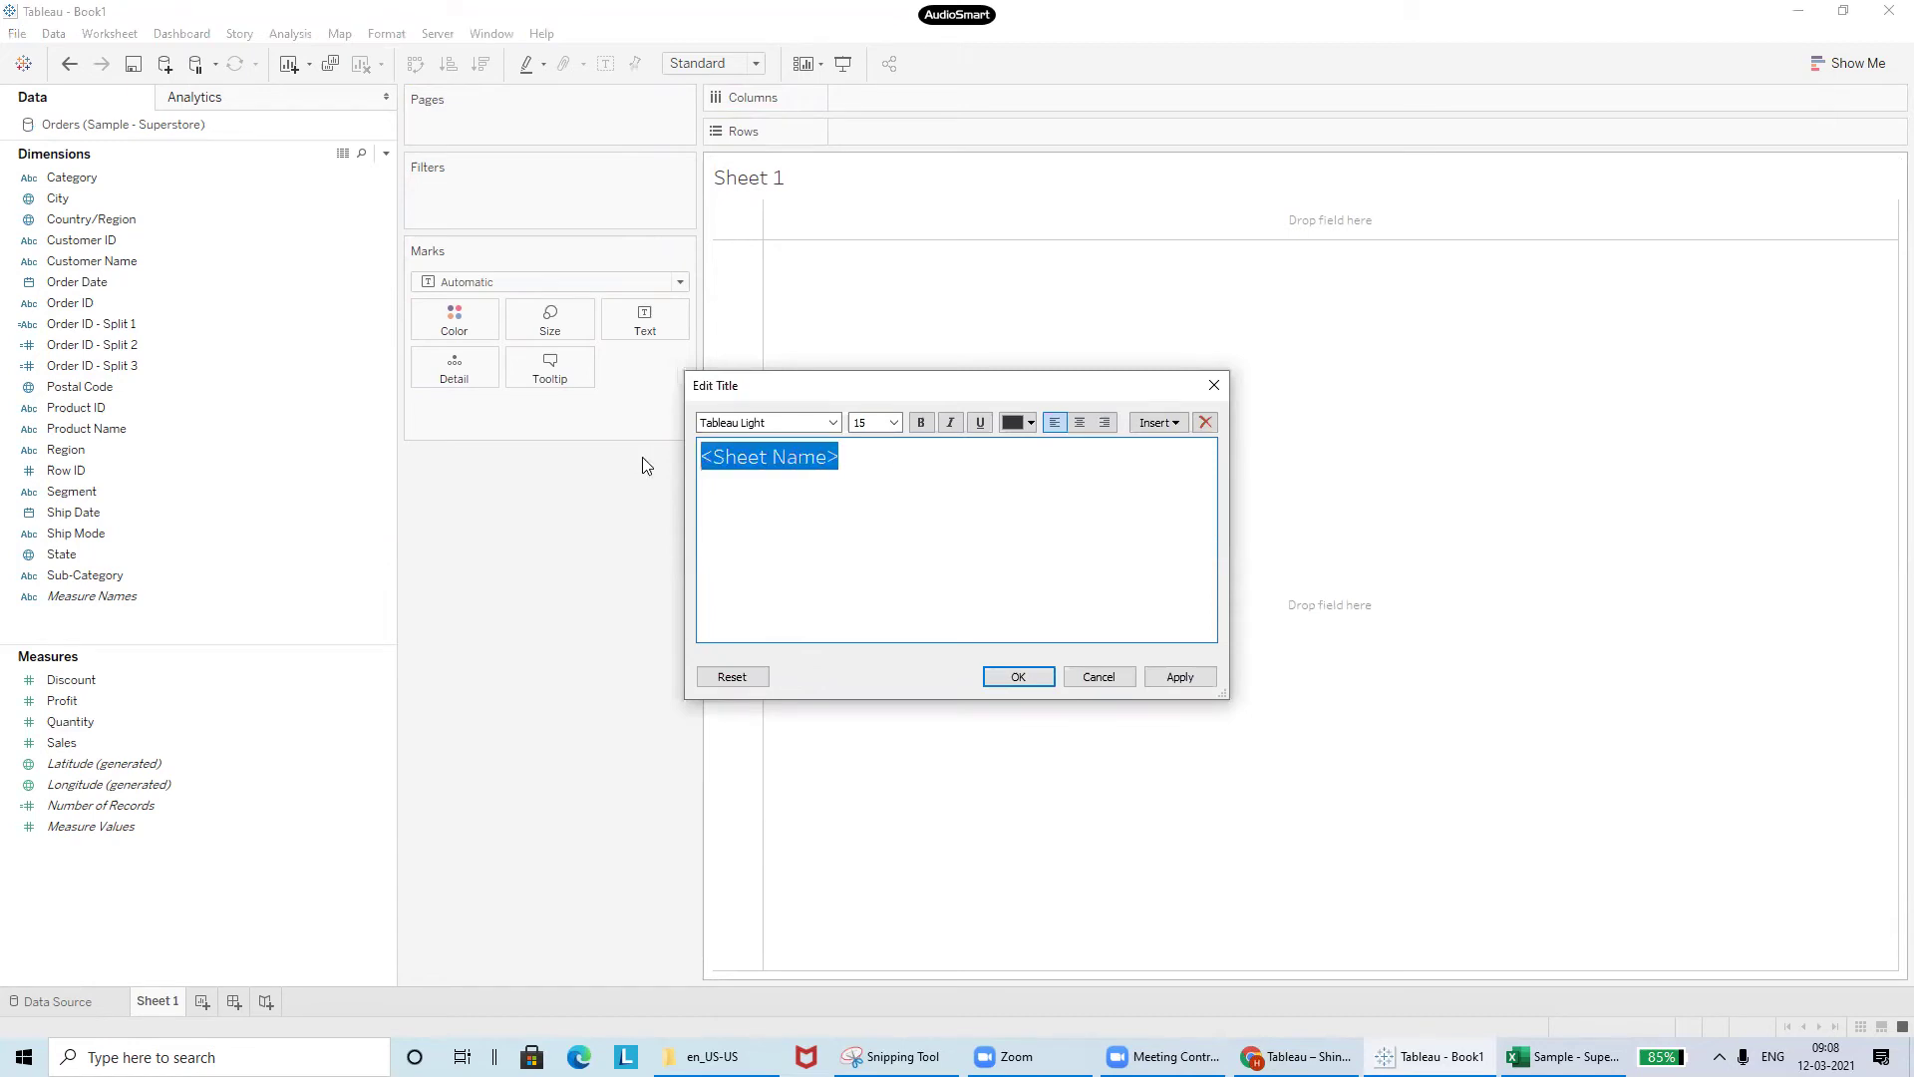
type("montly ")
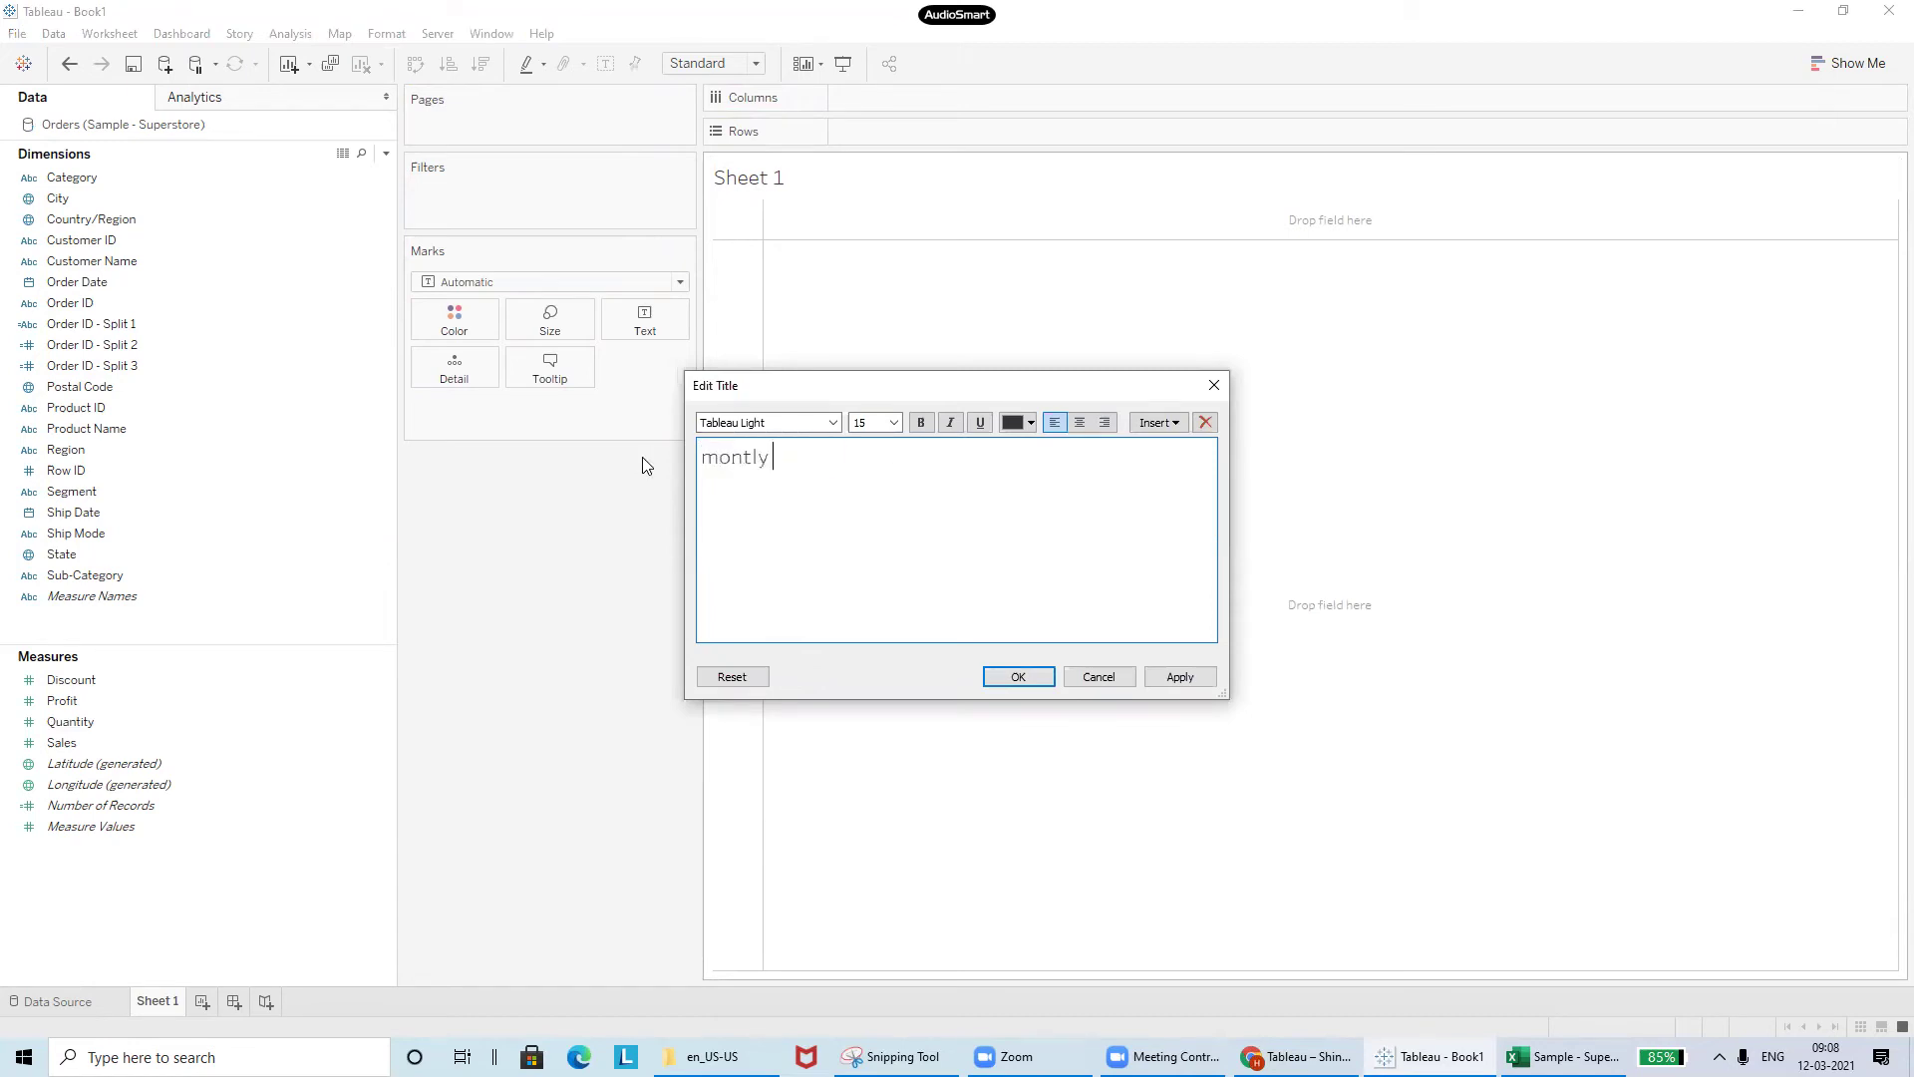
type("sales in a bar chart")
left_click(1034, 678)
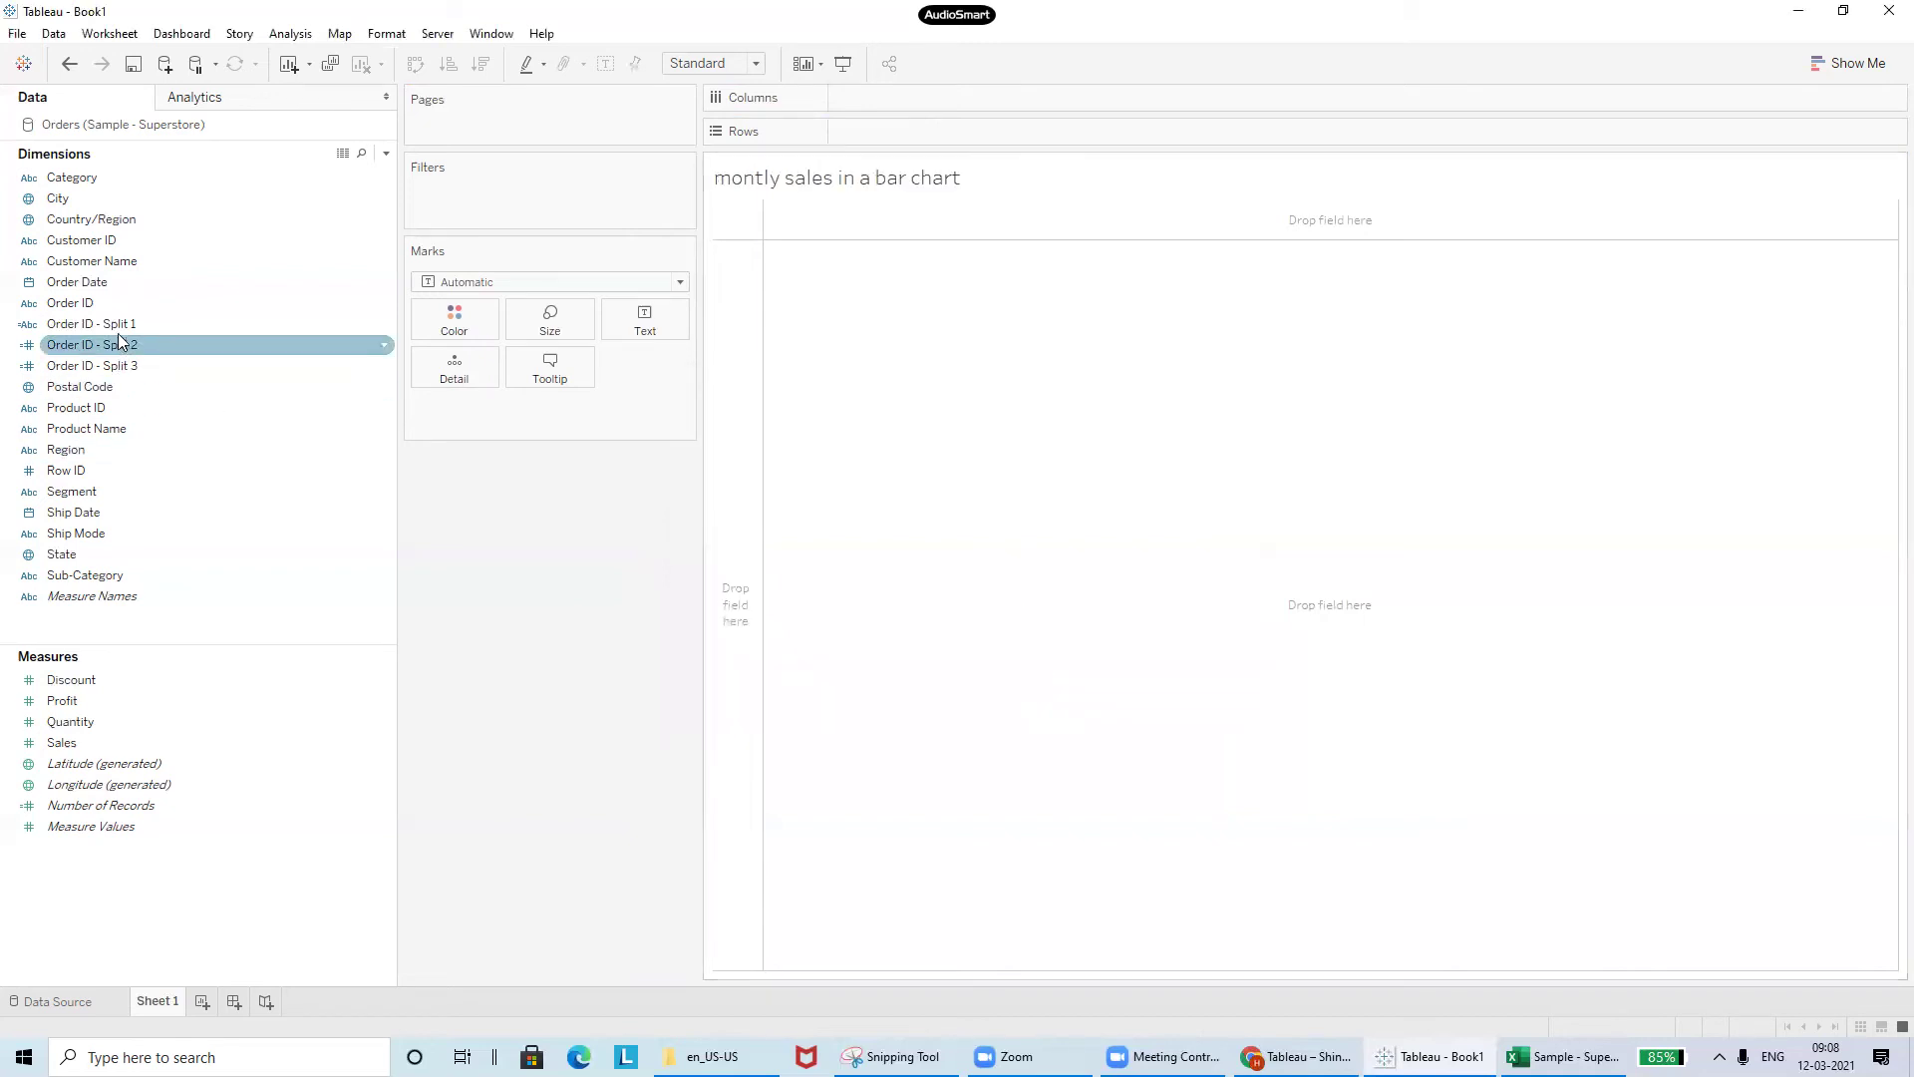
- Place Order Date on Columns as the discrete month part without the year, and Sales on Rows
left_click_drag(121, 281, 971, 100)
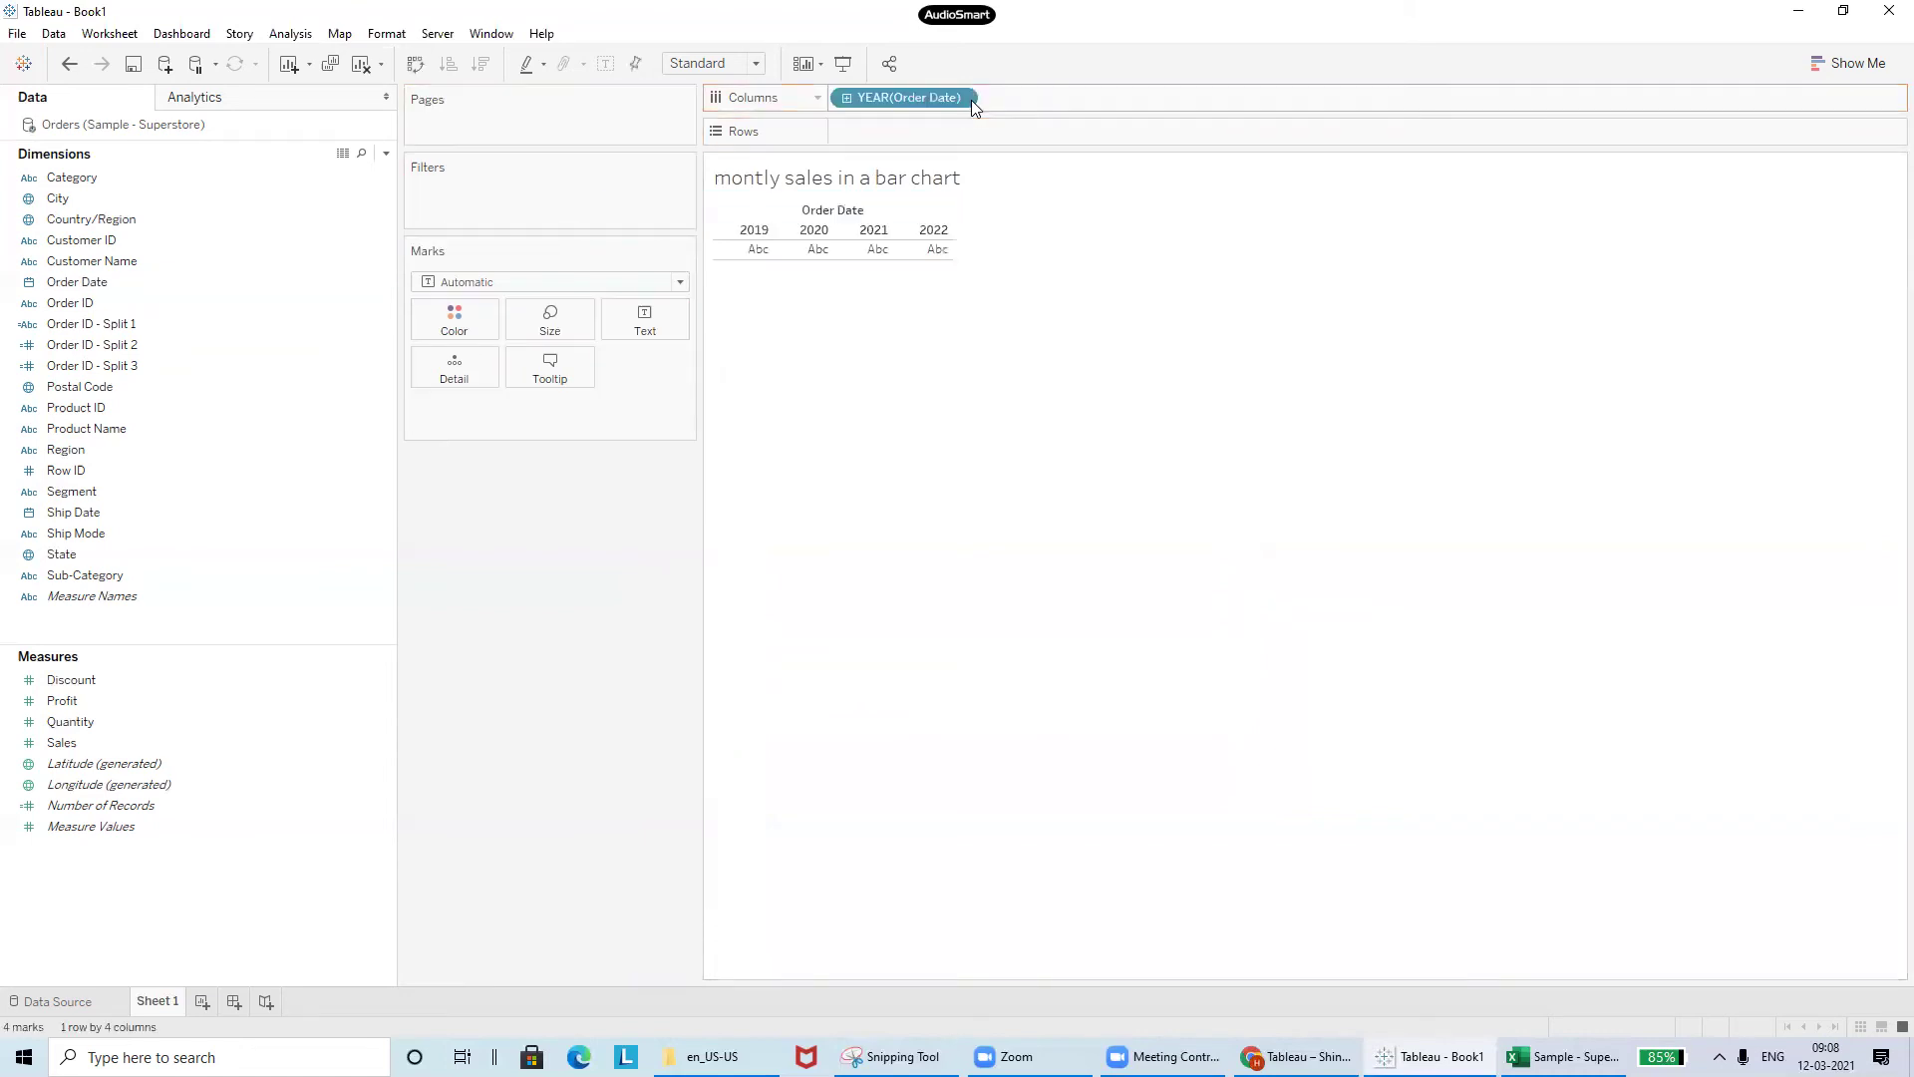
right_click(893, 93)
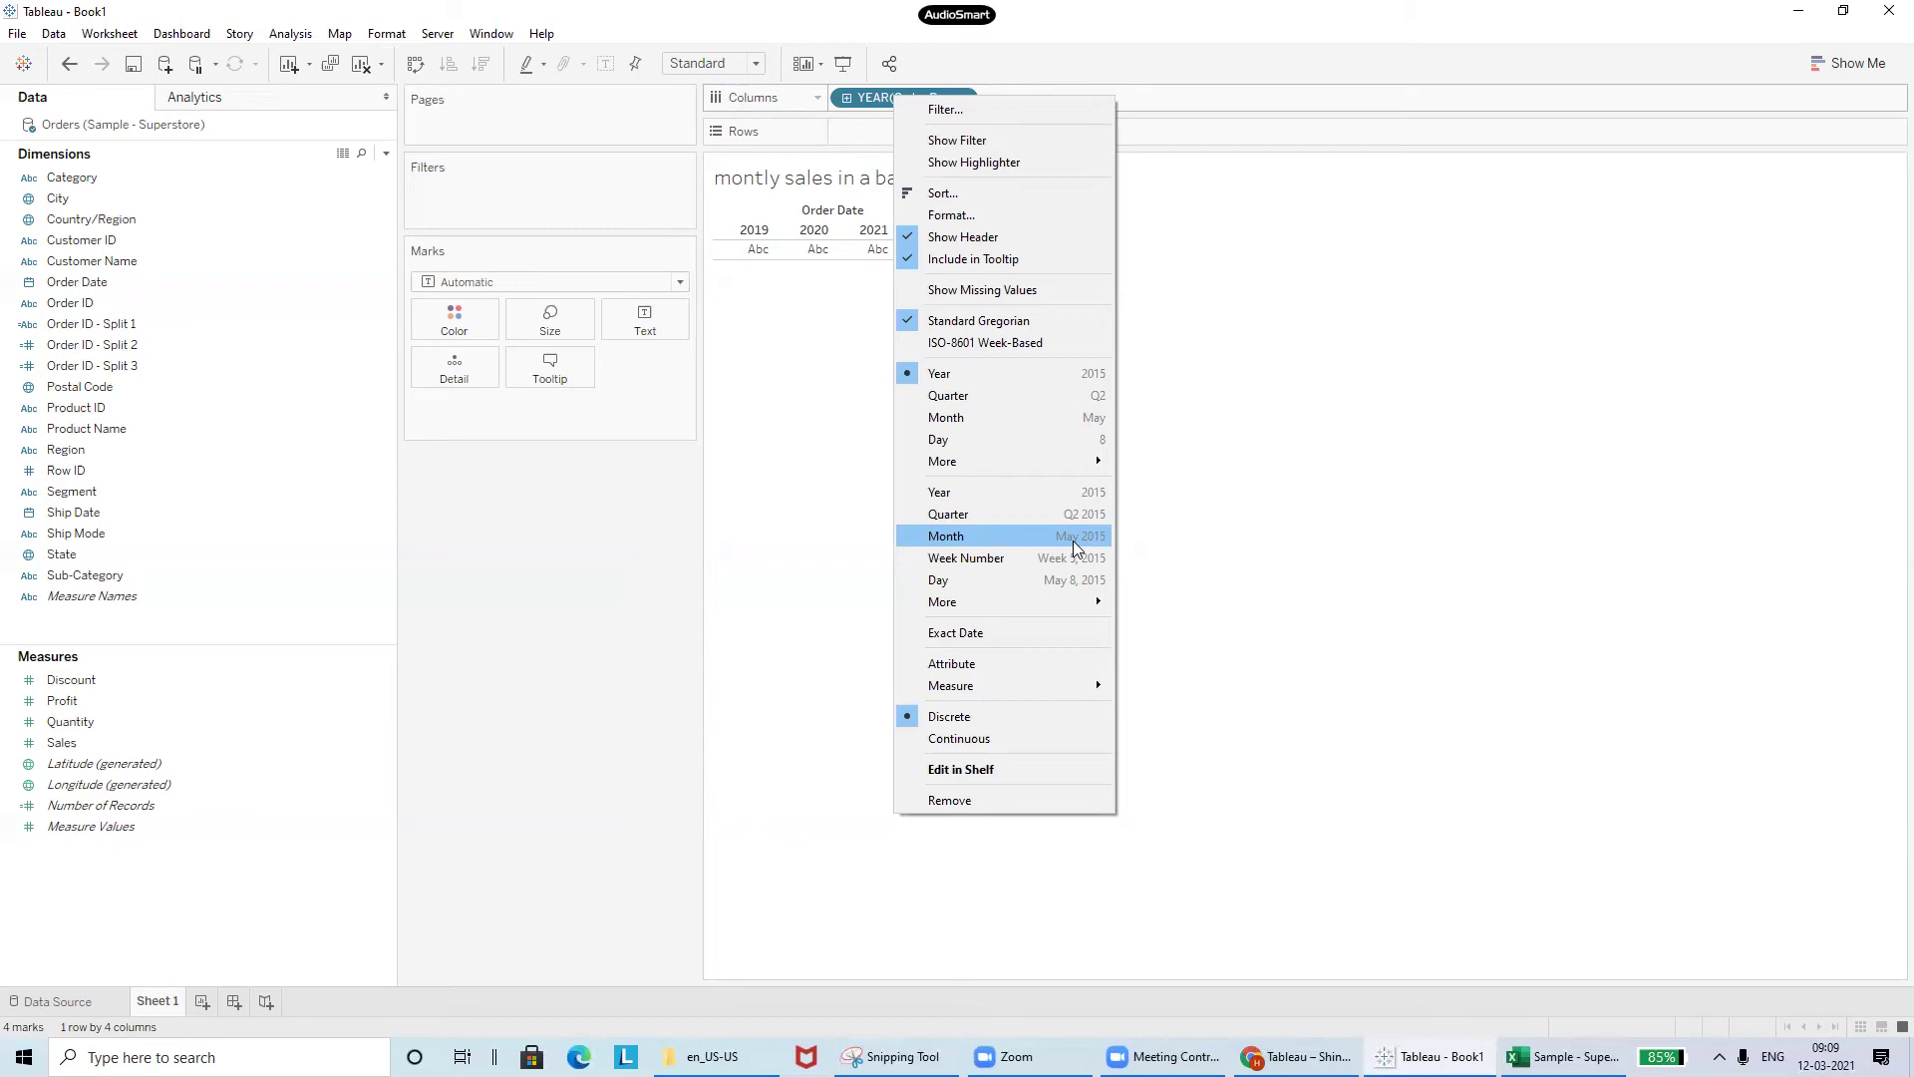
left_click(1065, 424)
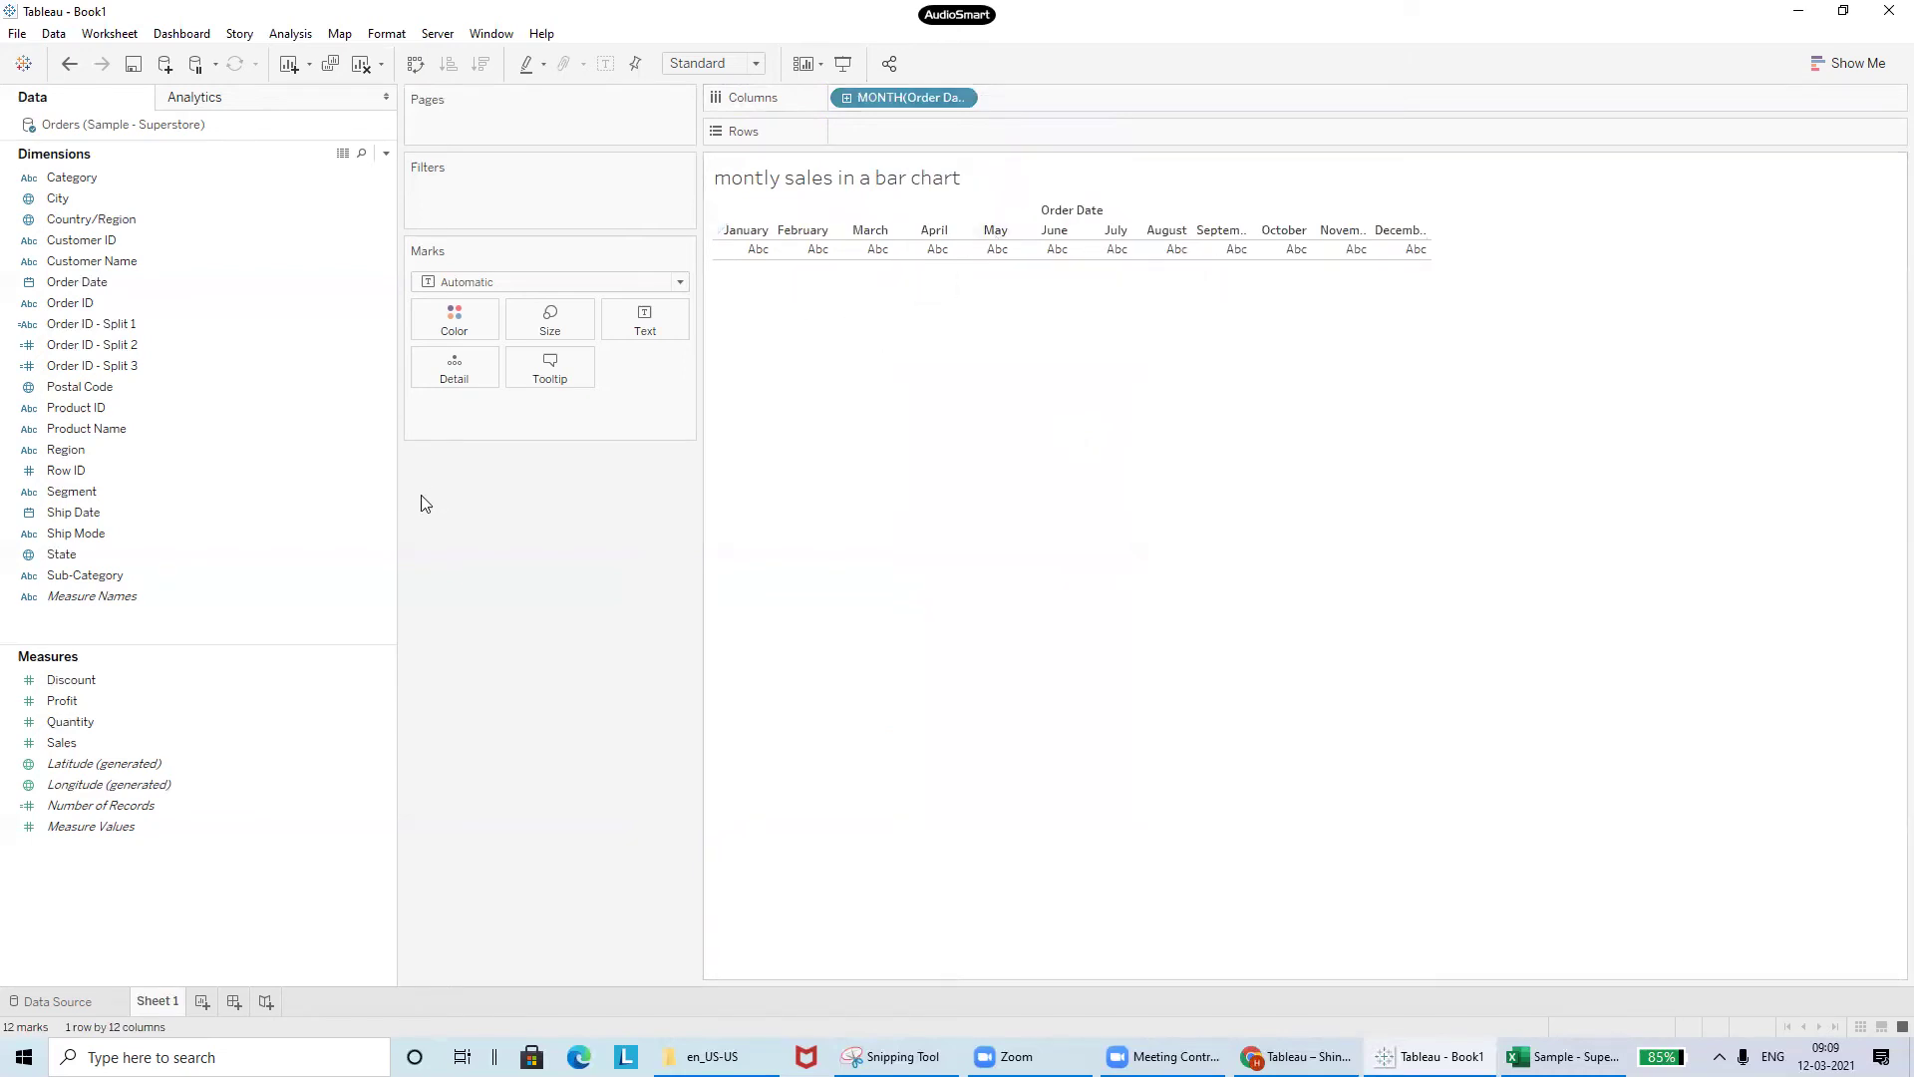
left_click(130, 748)
left_click_drag(65, 749, 909, 141)
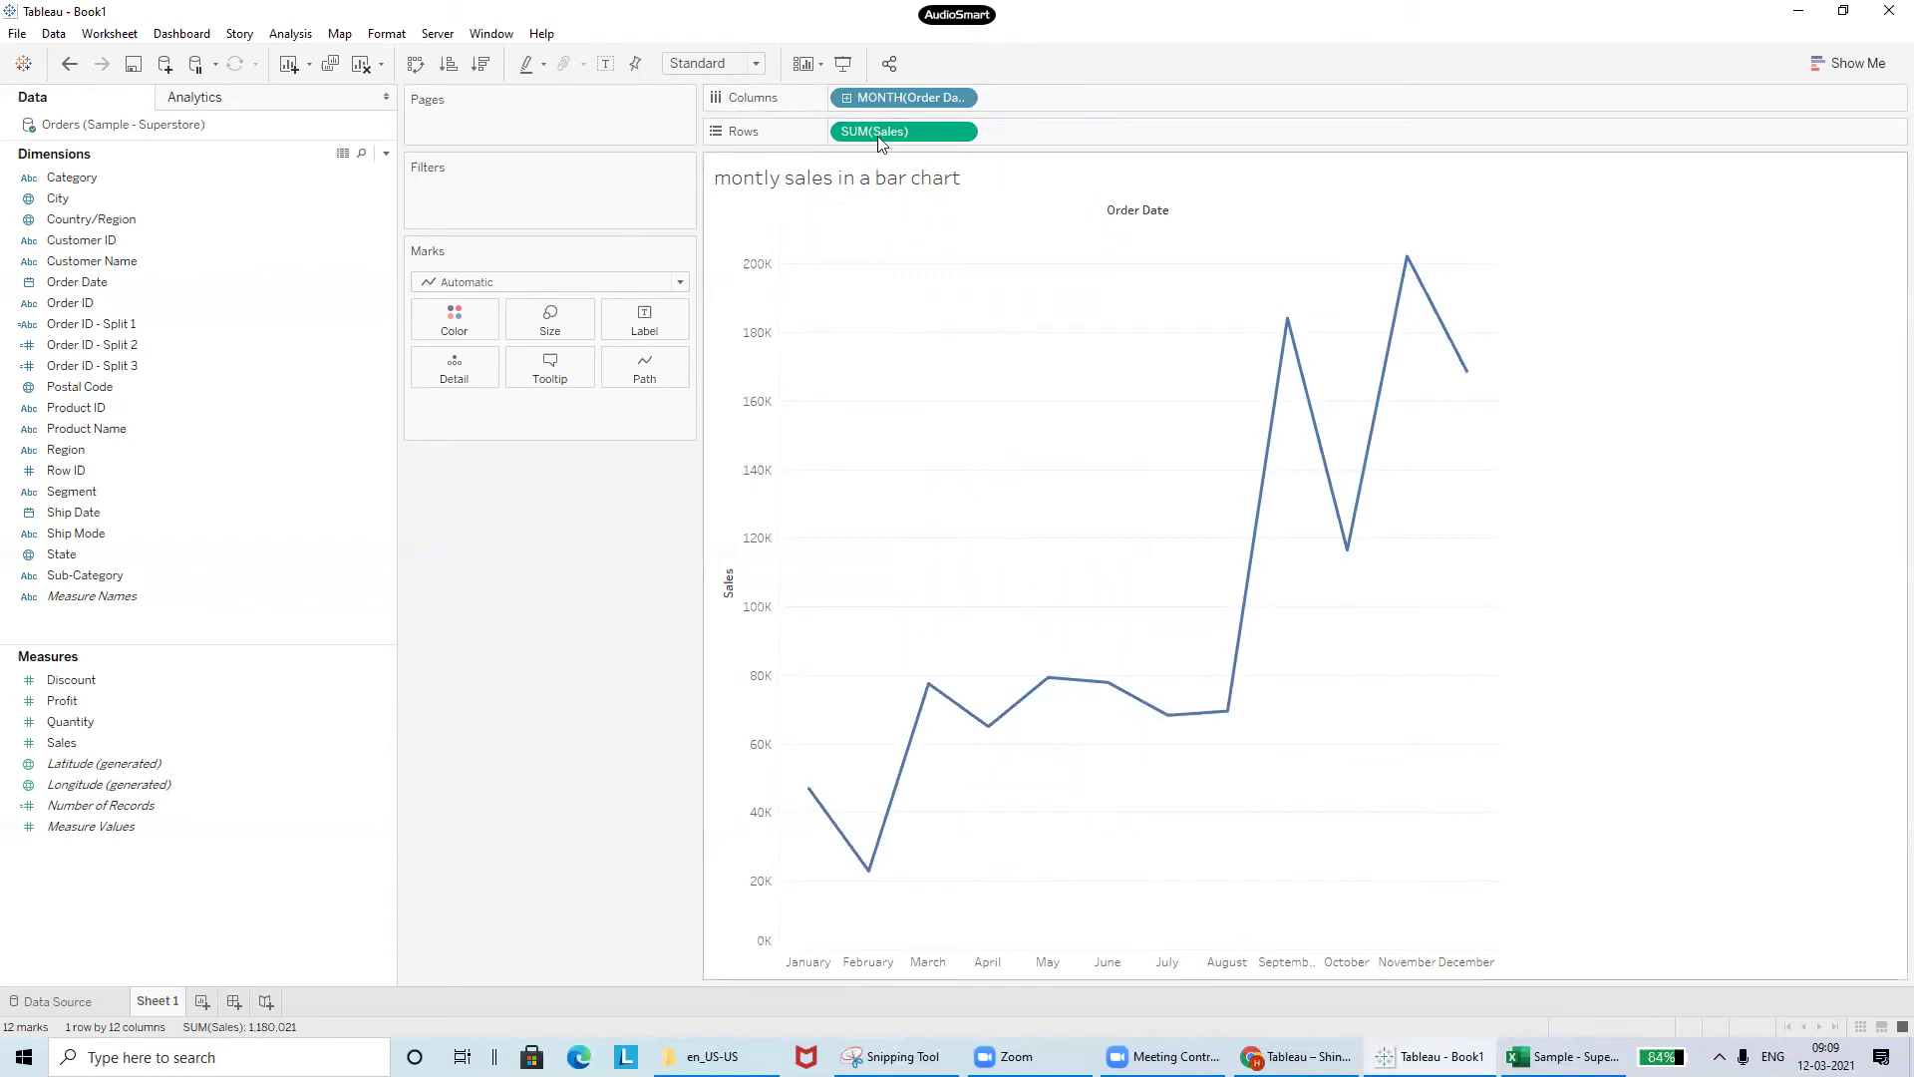
- Try Order Date as continuous and discrete month-with-year values, and return it to the plain month part
right_click(890, 98)
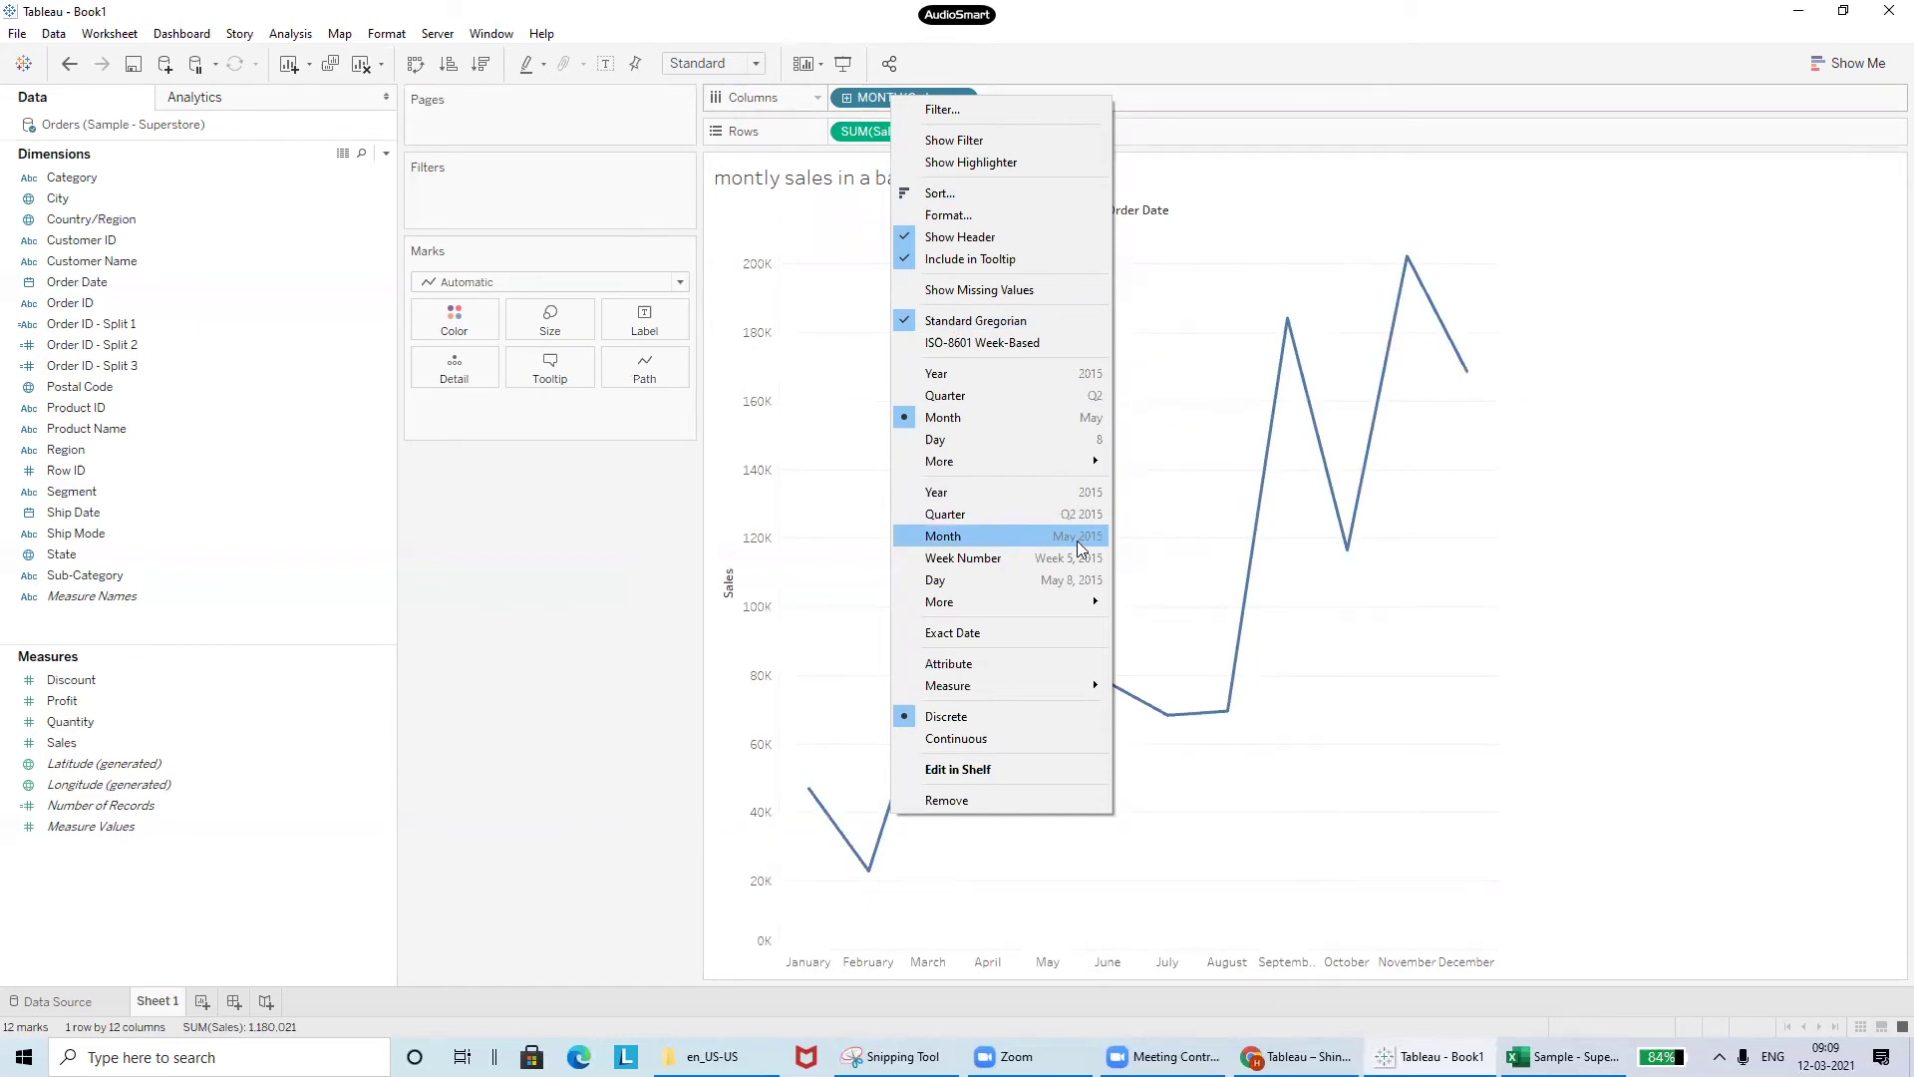
left_click(978, 545)
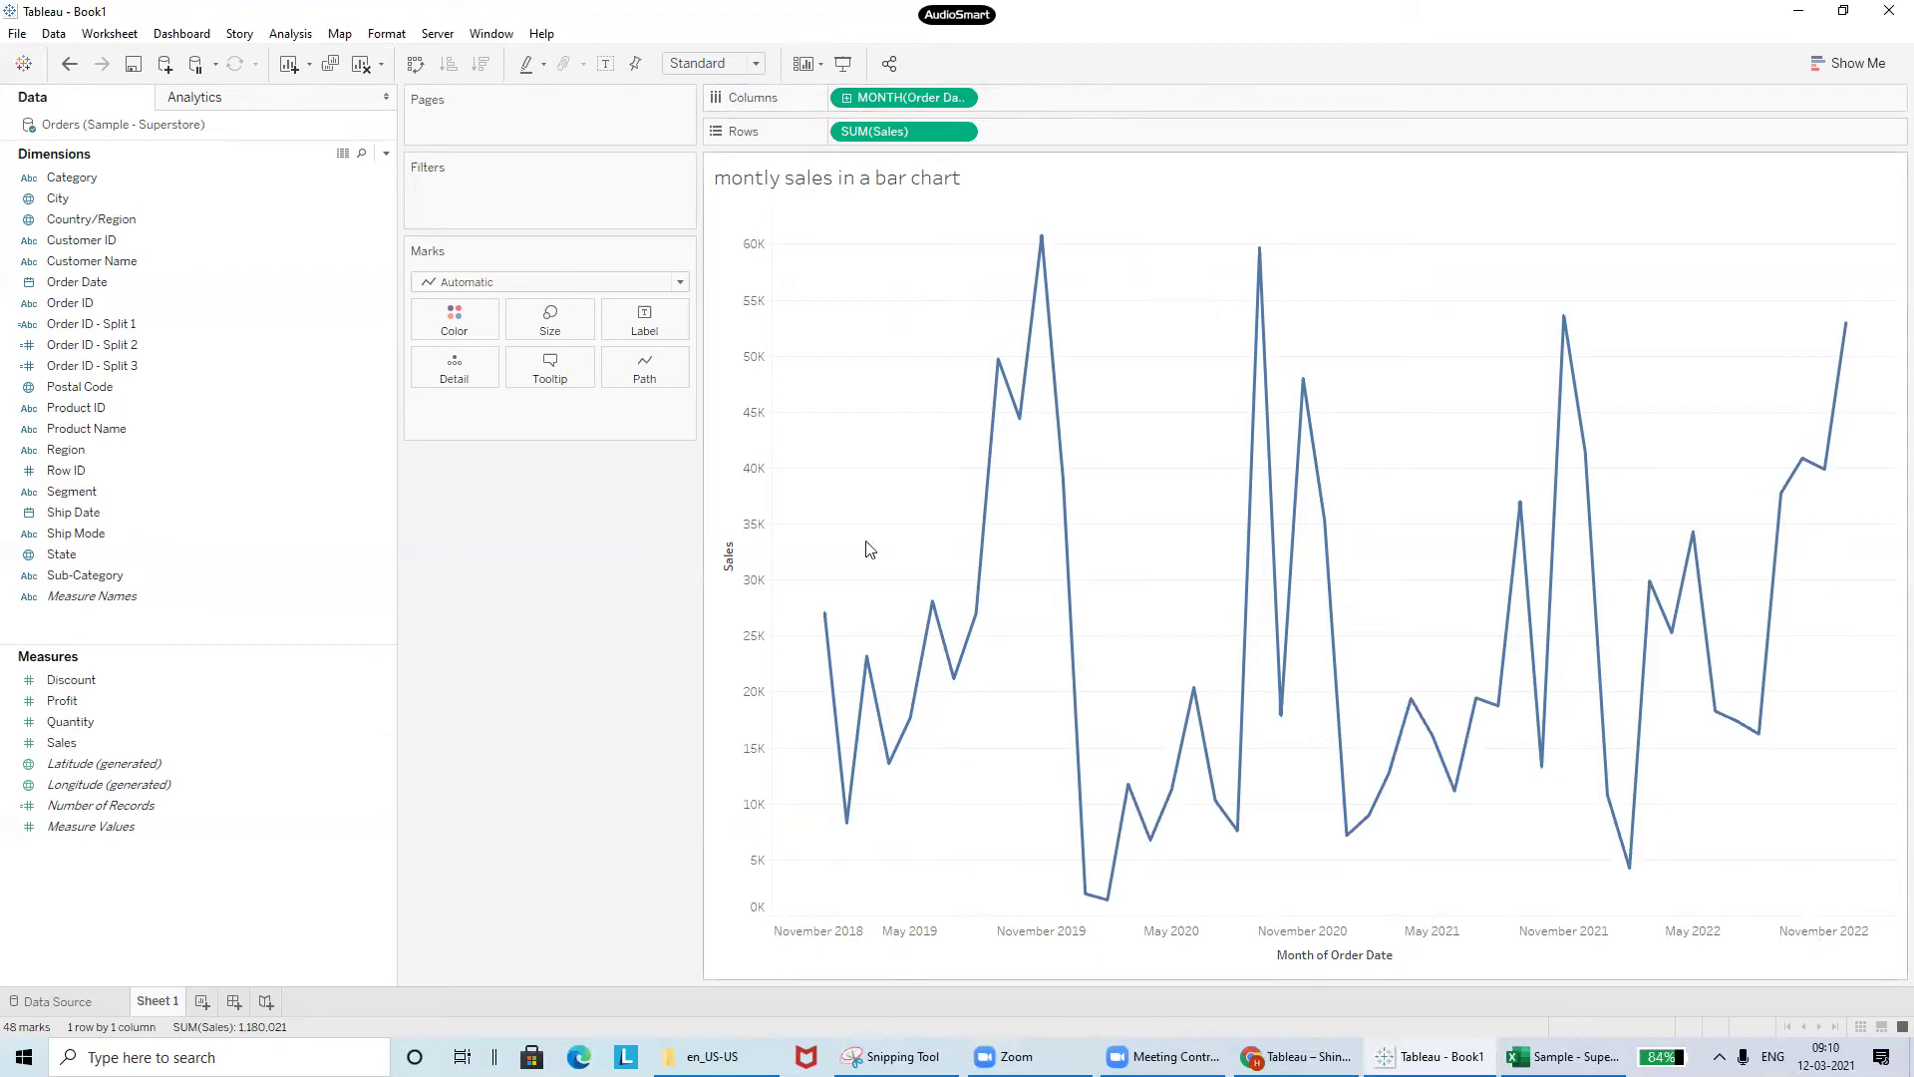
right_click(926, 108)
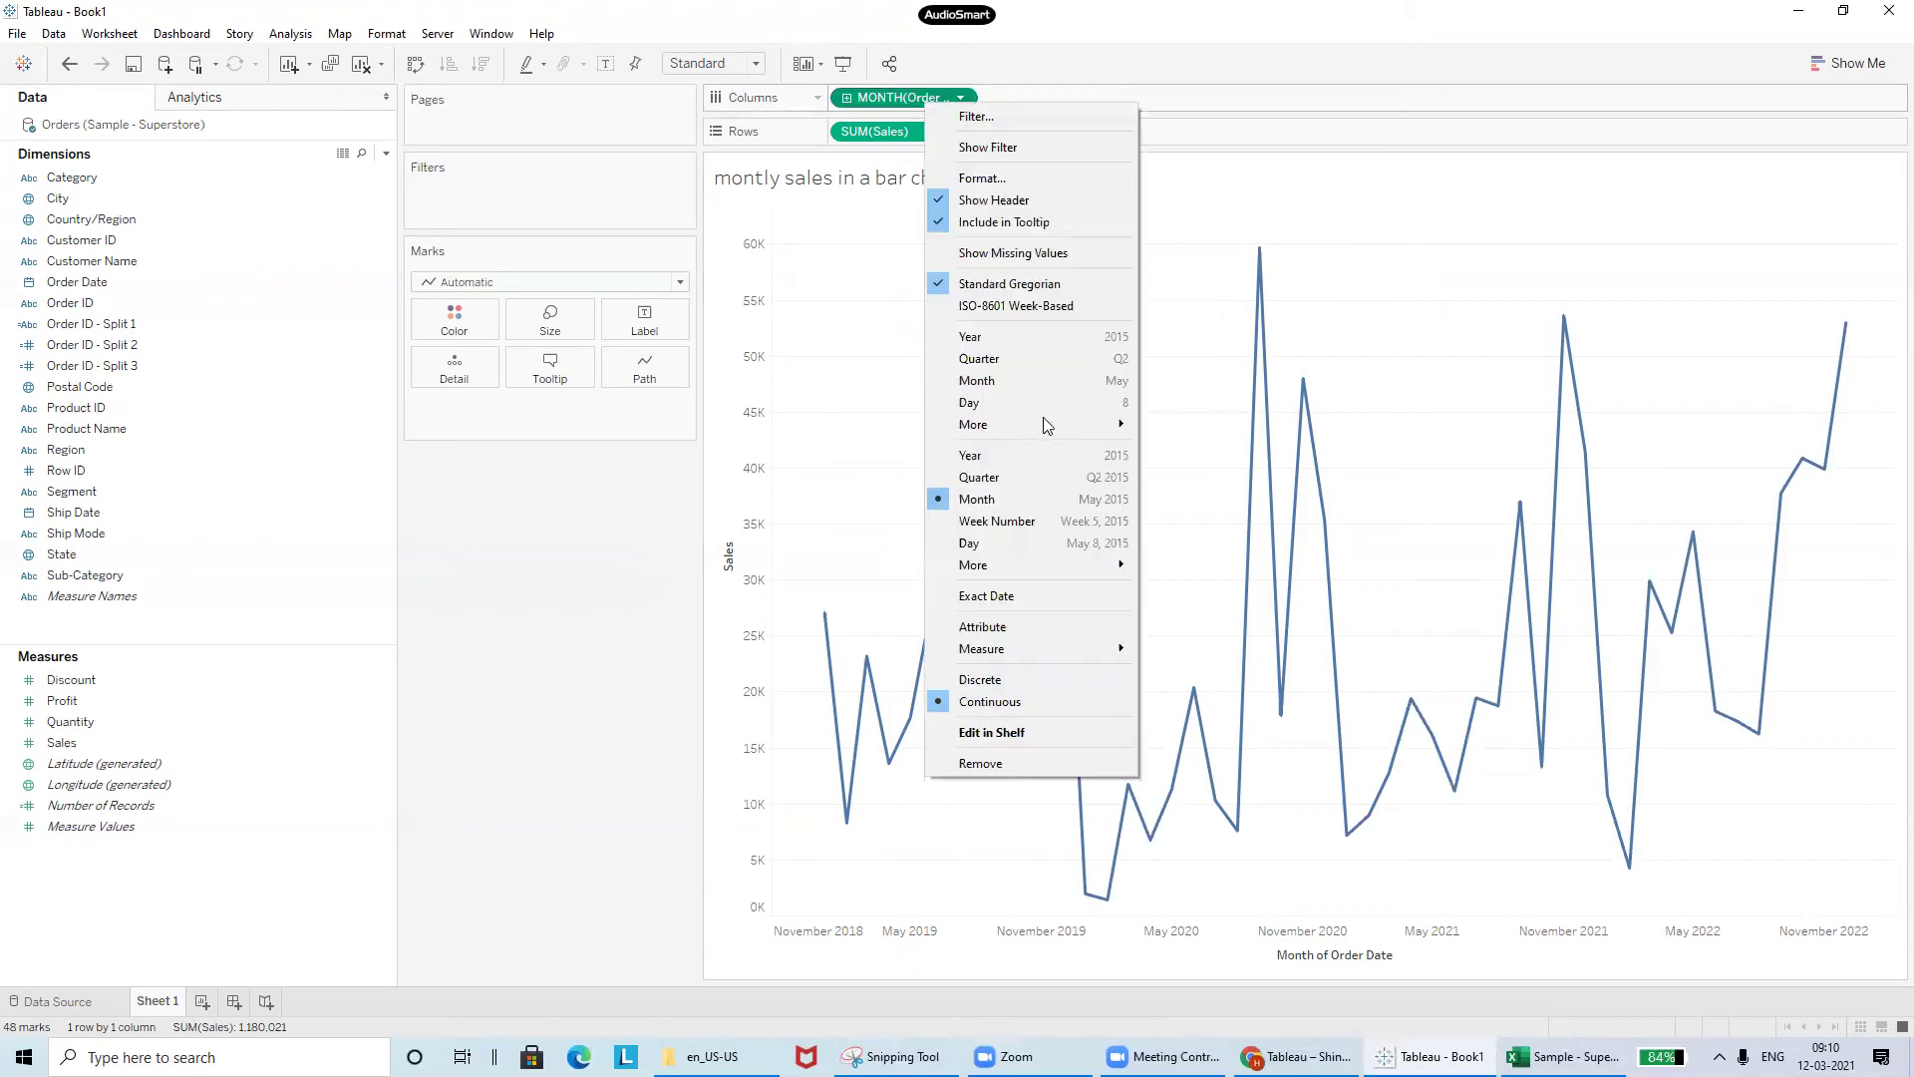
left_click(1013, 680)
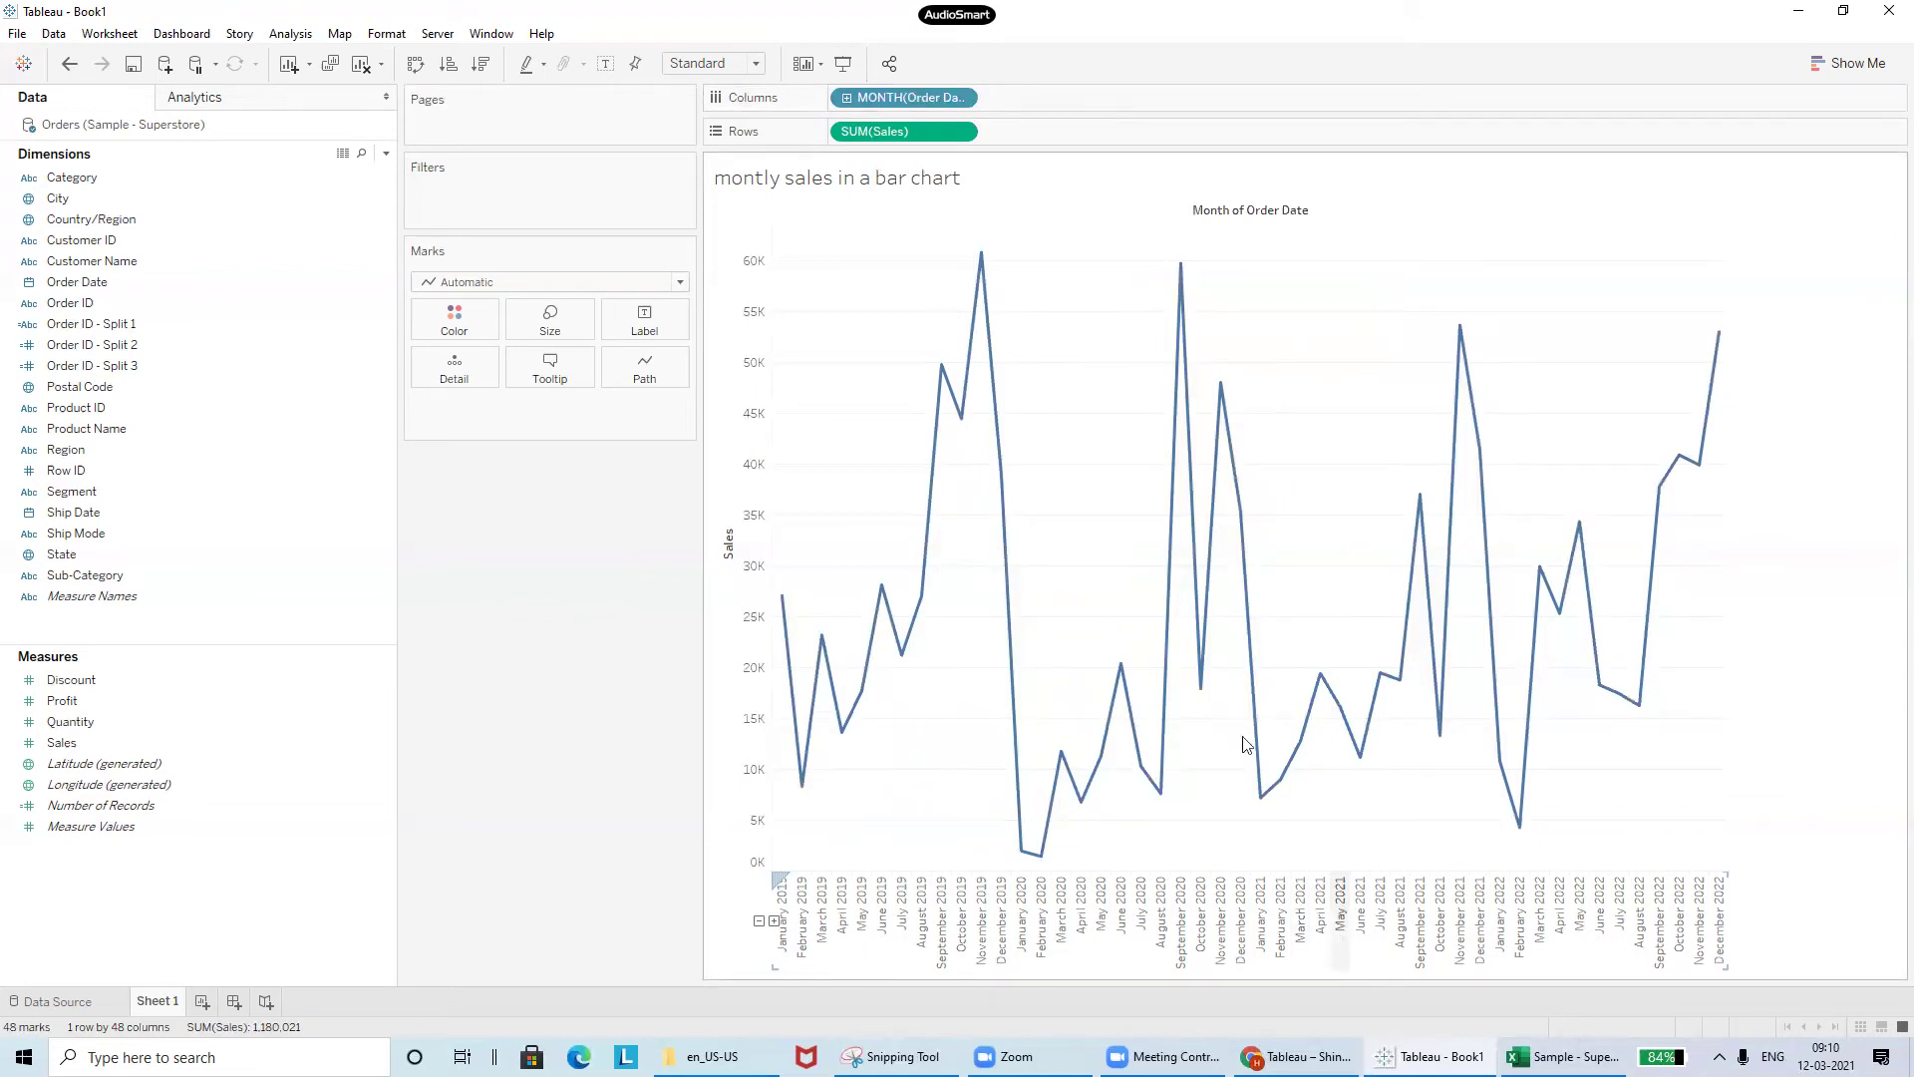
right_click(911, 97)
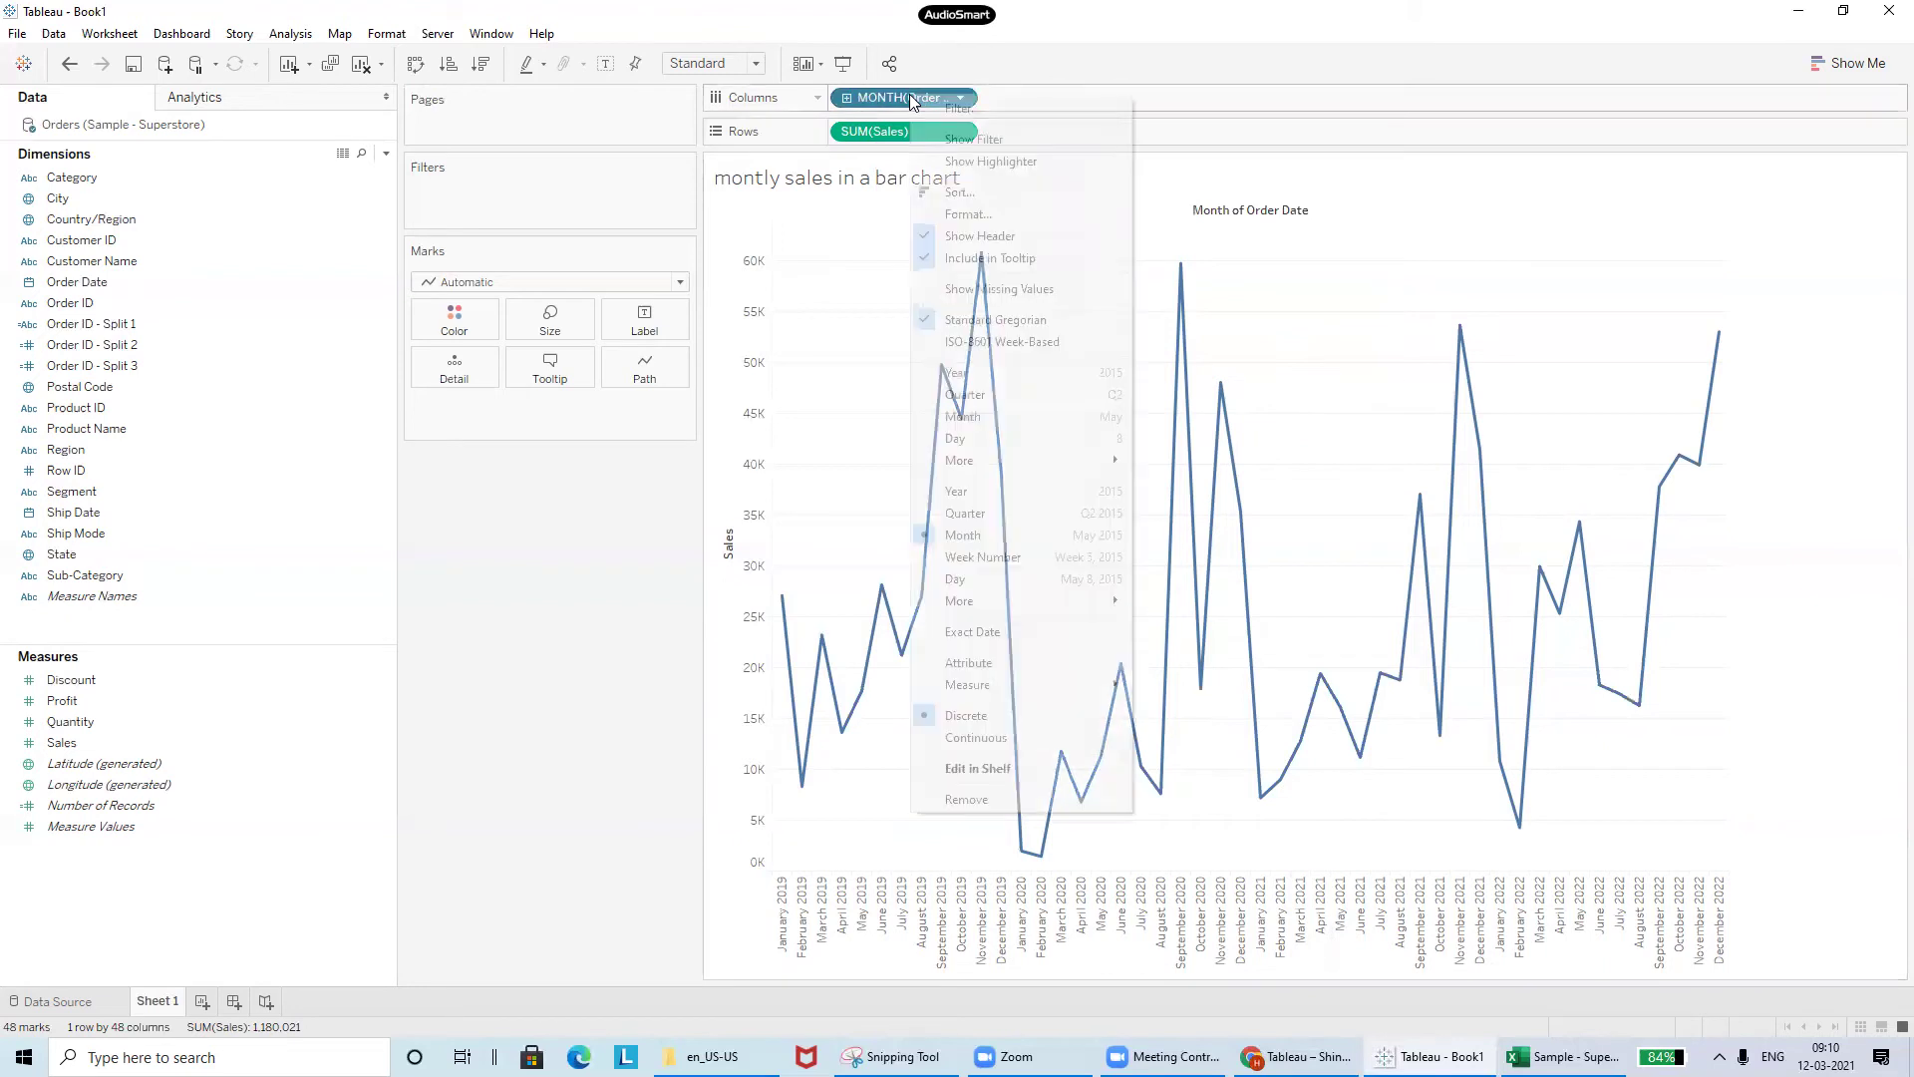
left_click(1013, 421)
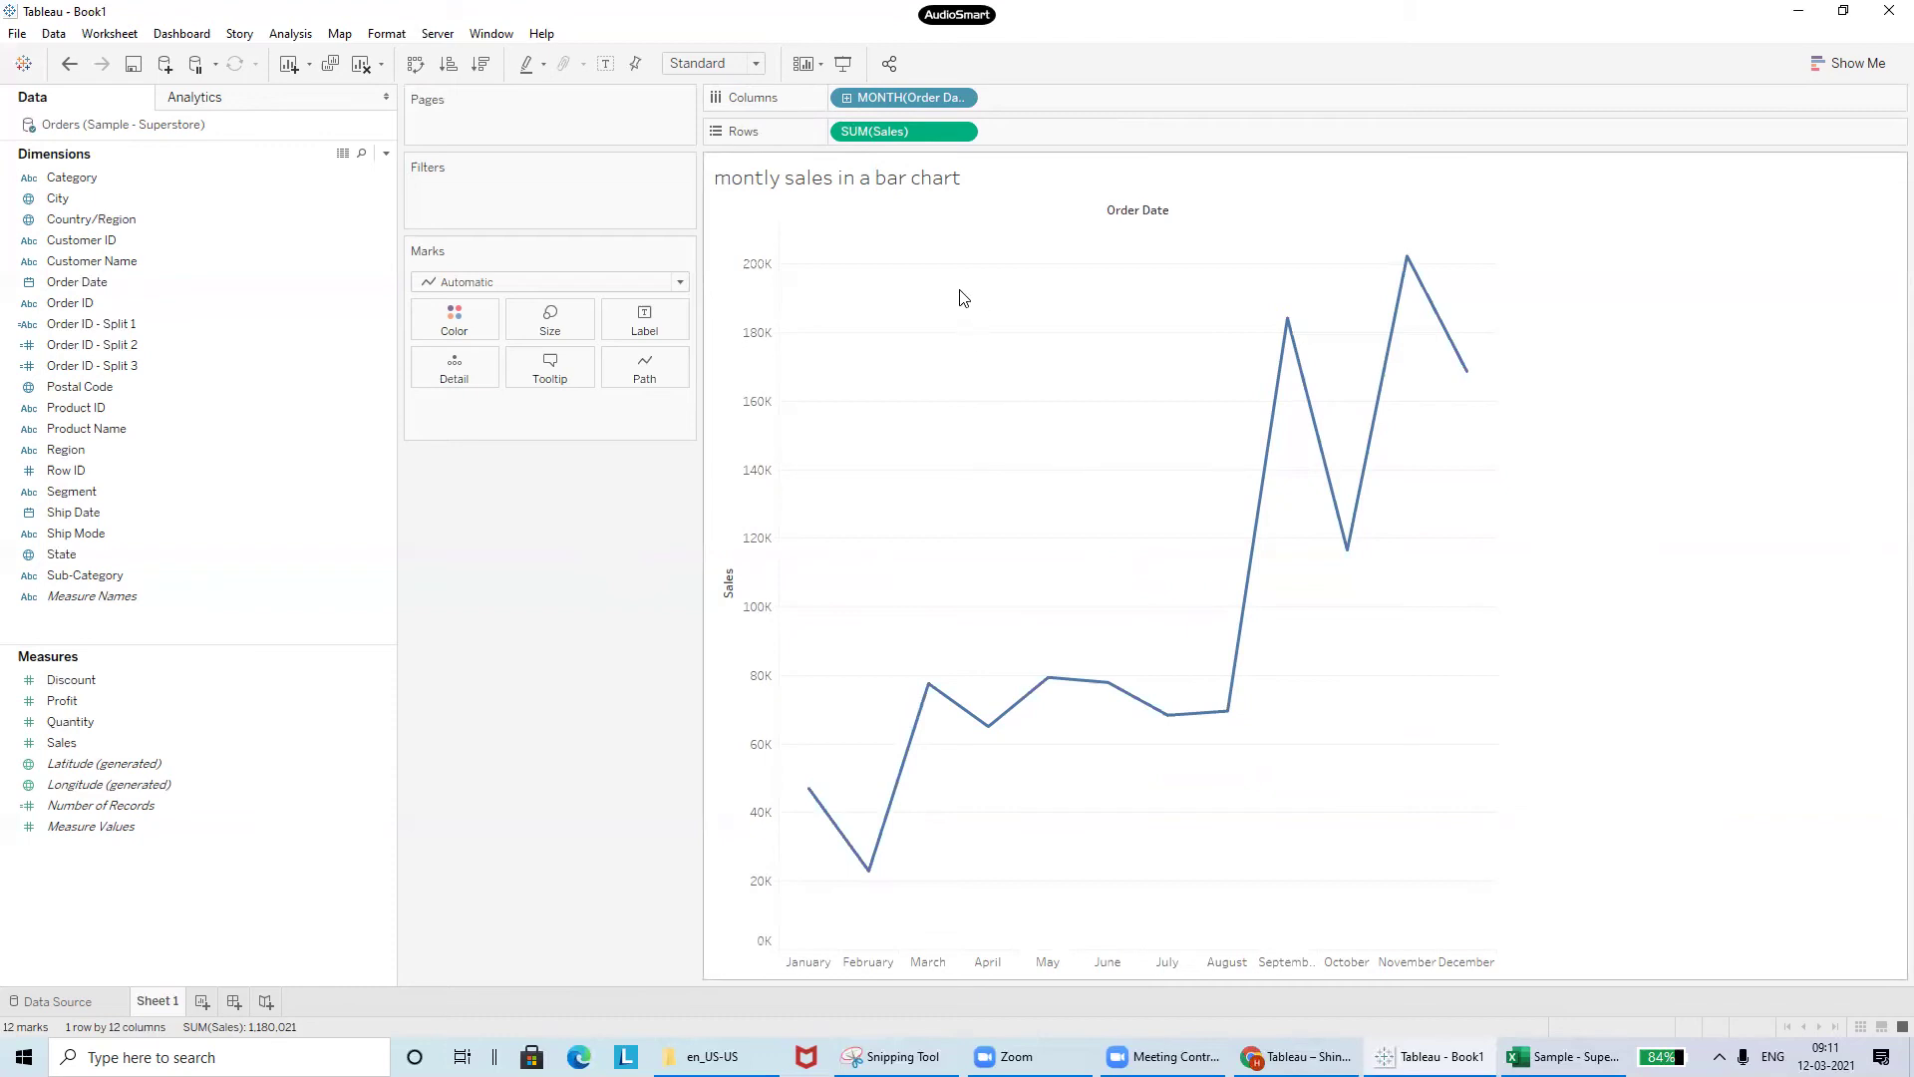
- Look over the available analytics options such as reference and trend lines, and return to the data fields
left_click(920, 188)
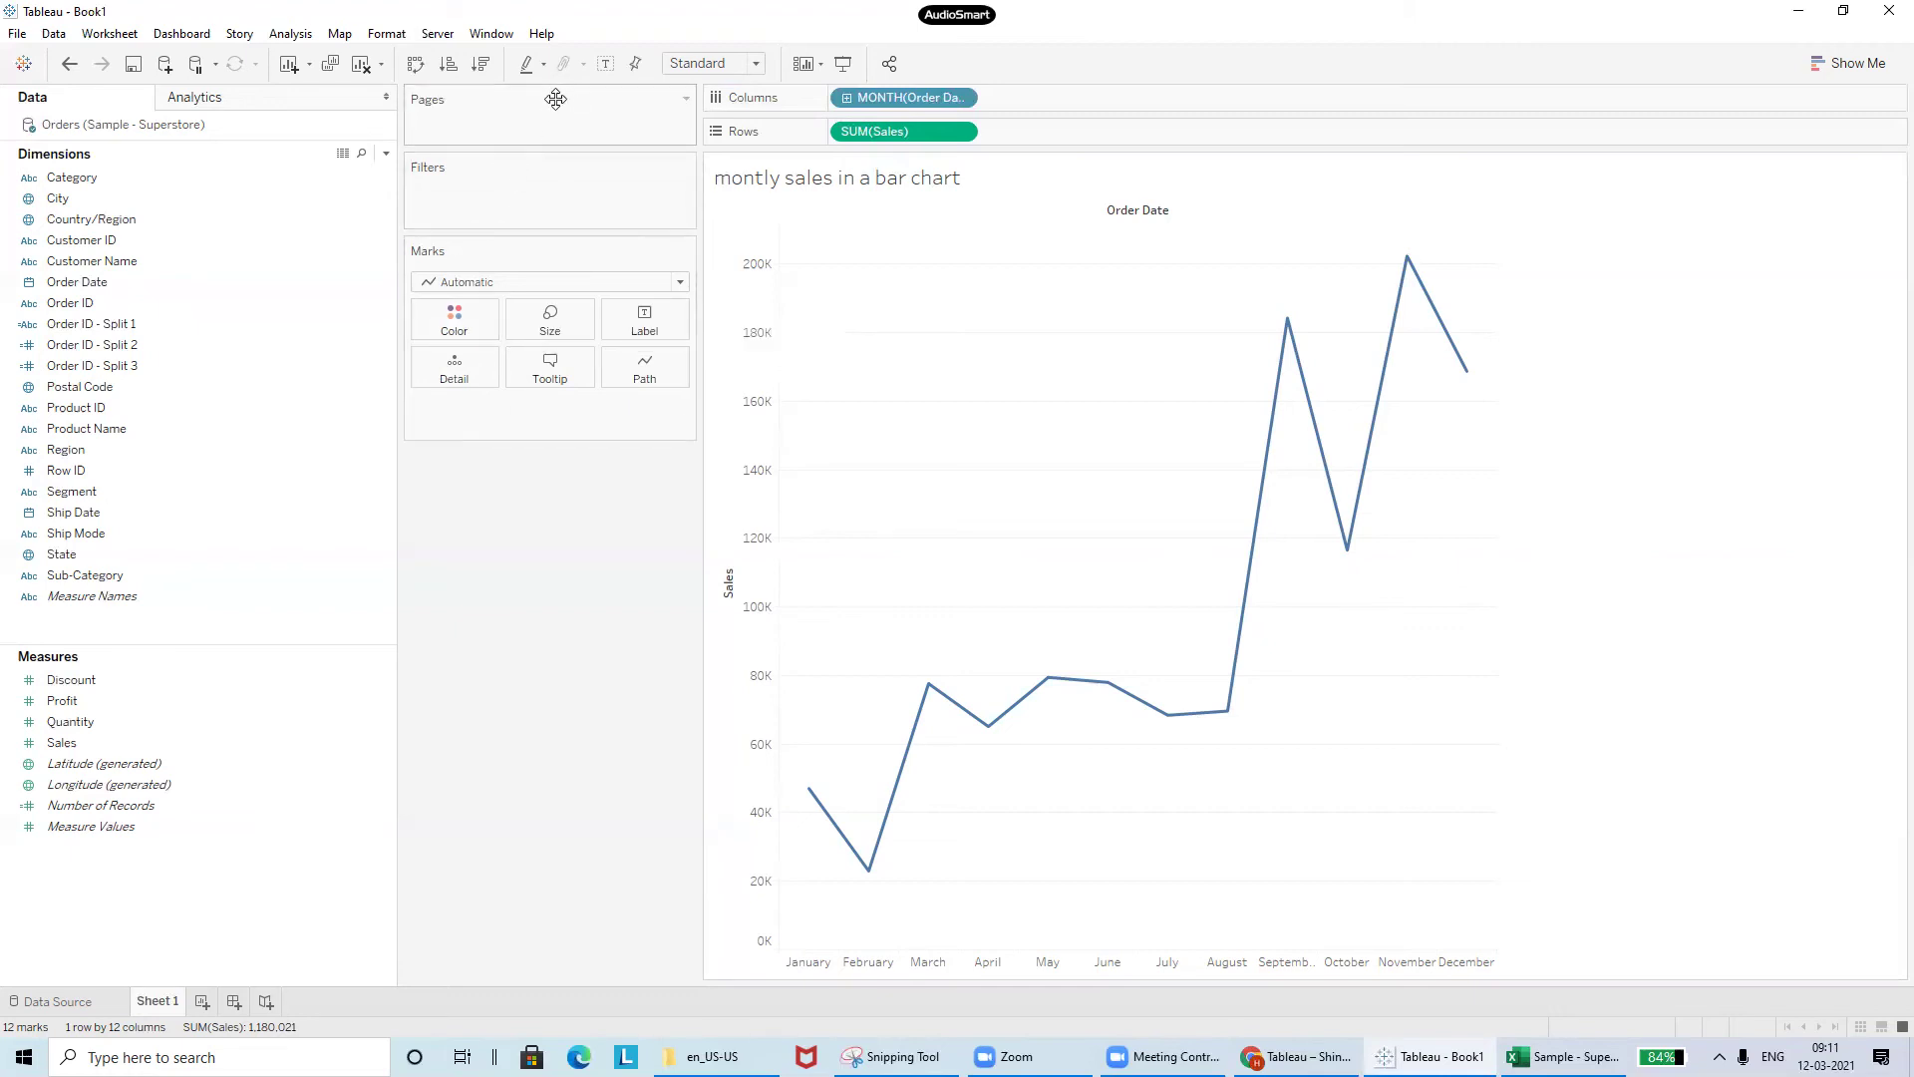
left_click(299, 103)
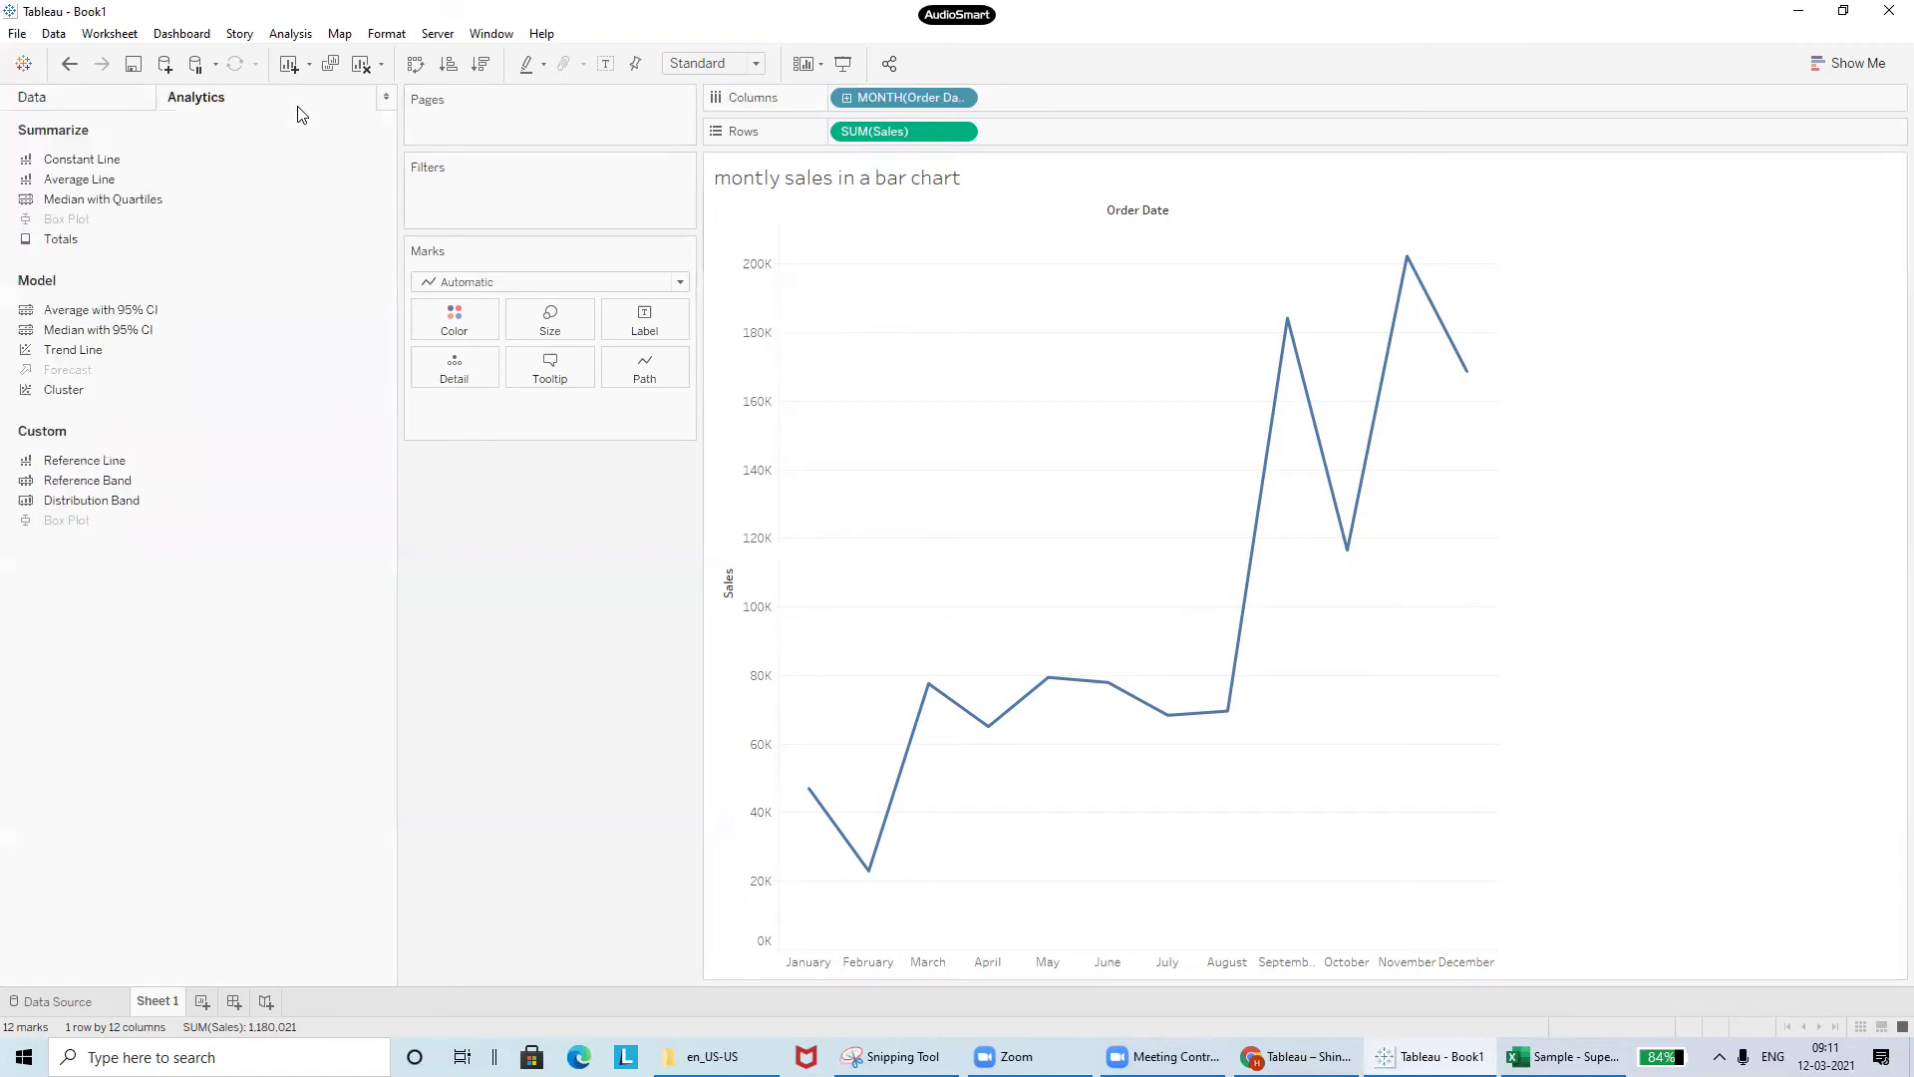
left_click(91, 110)
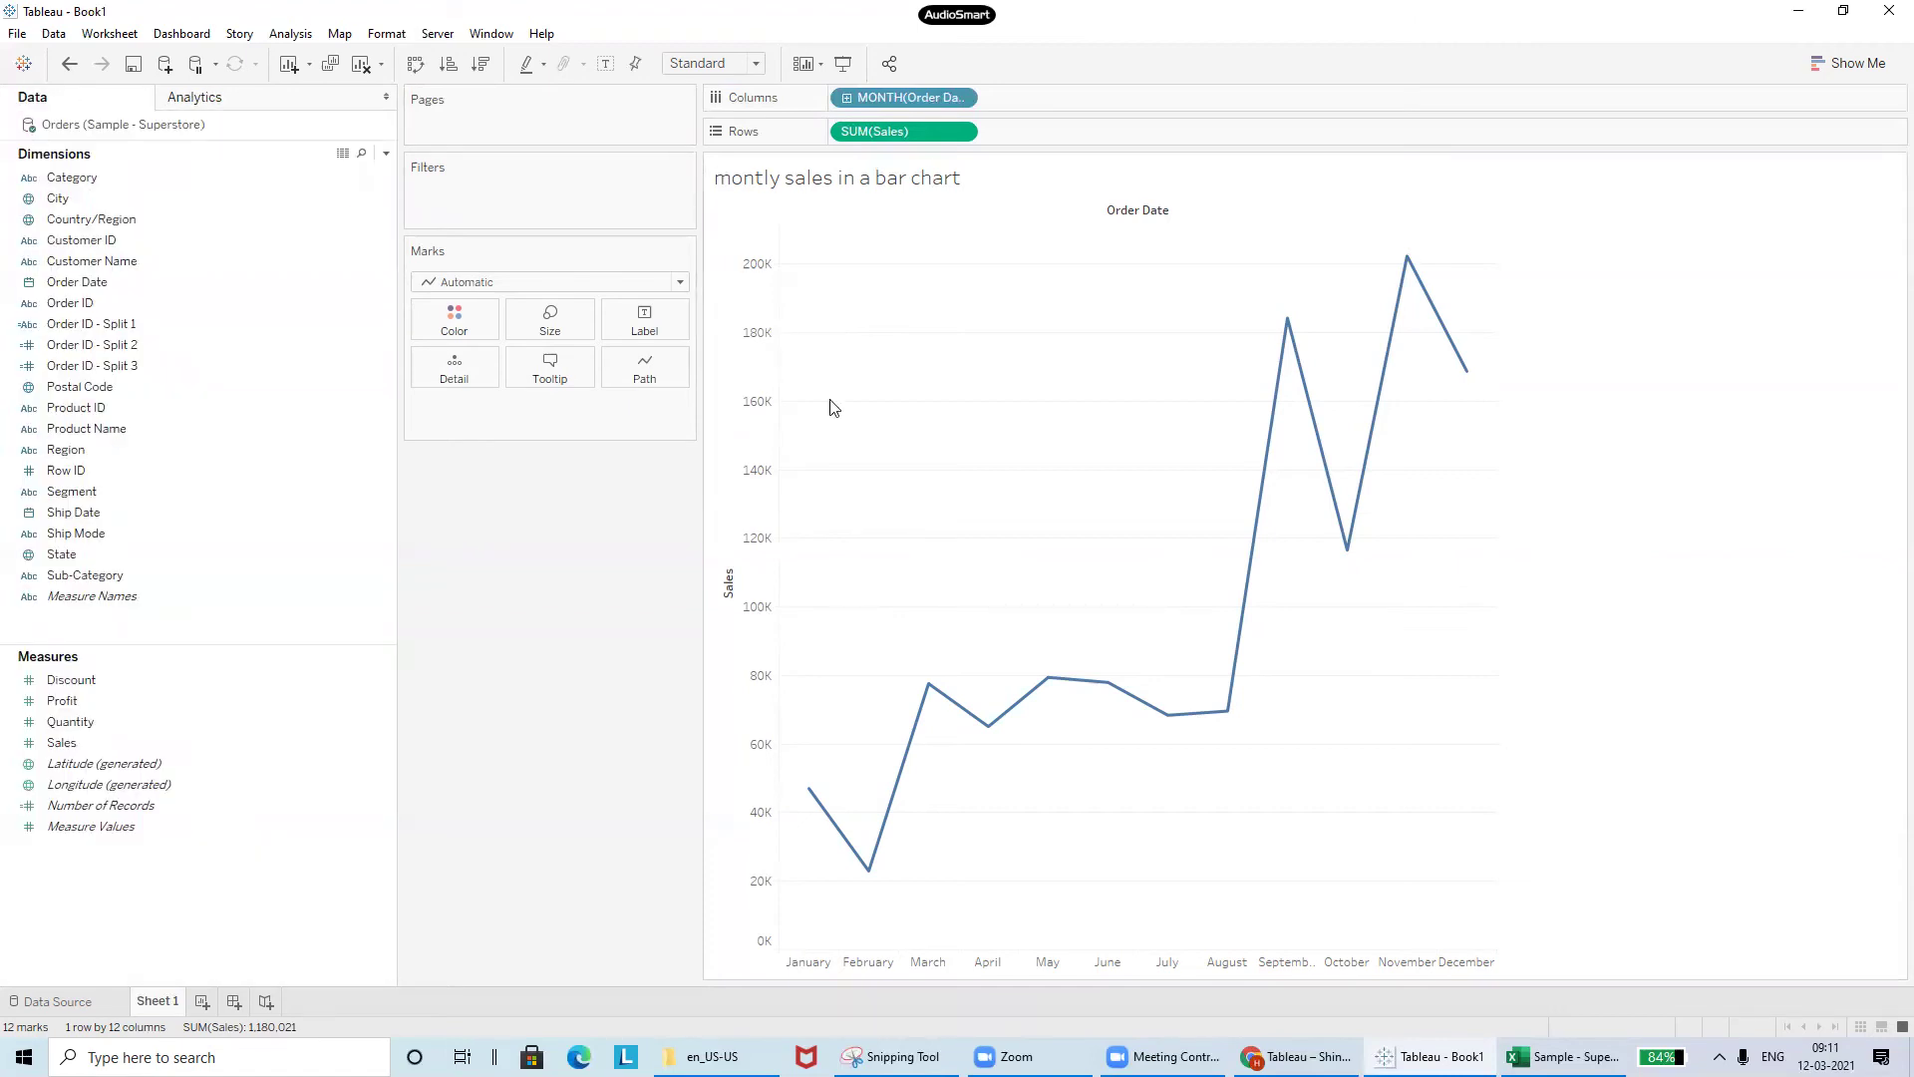
- Look over the suggested chart types and change the monthly sales mark type to Bar
left_click(1856, 66)
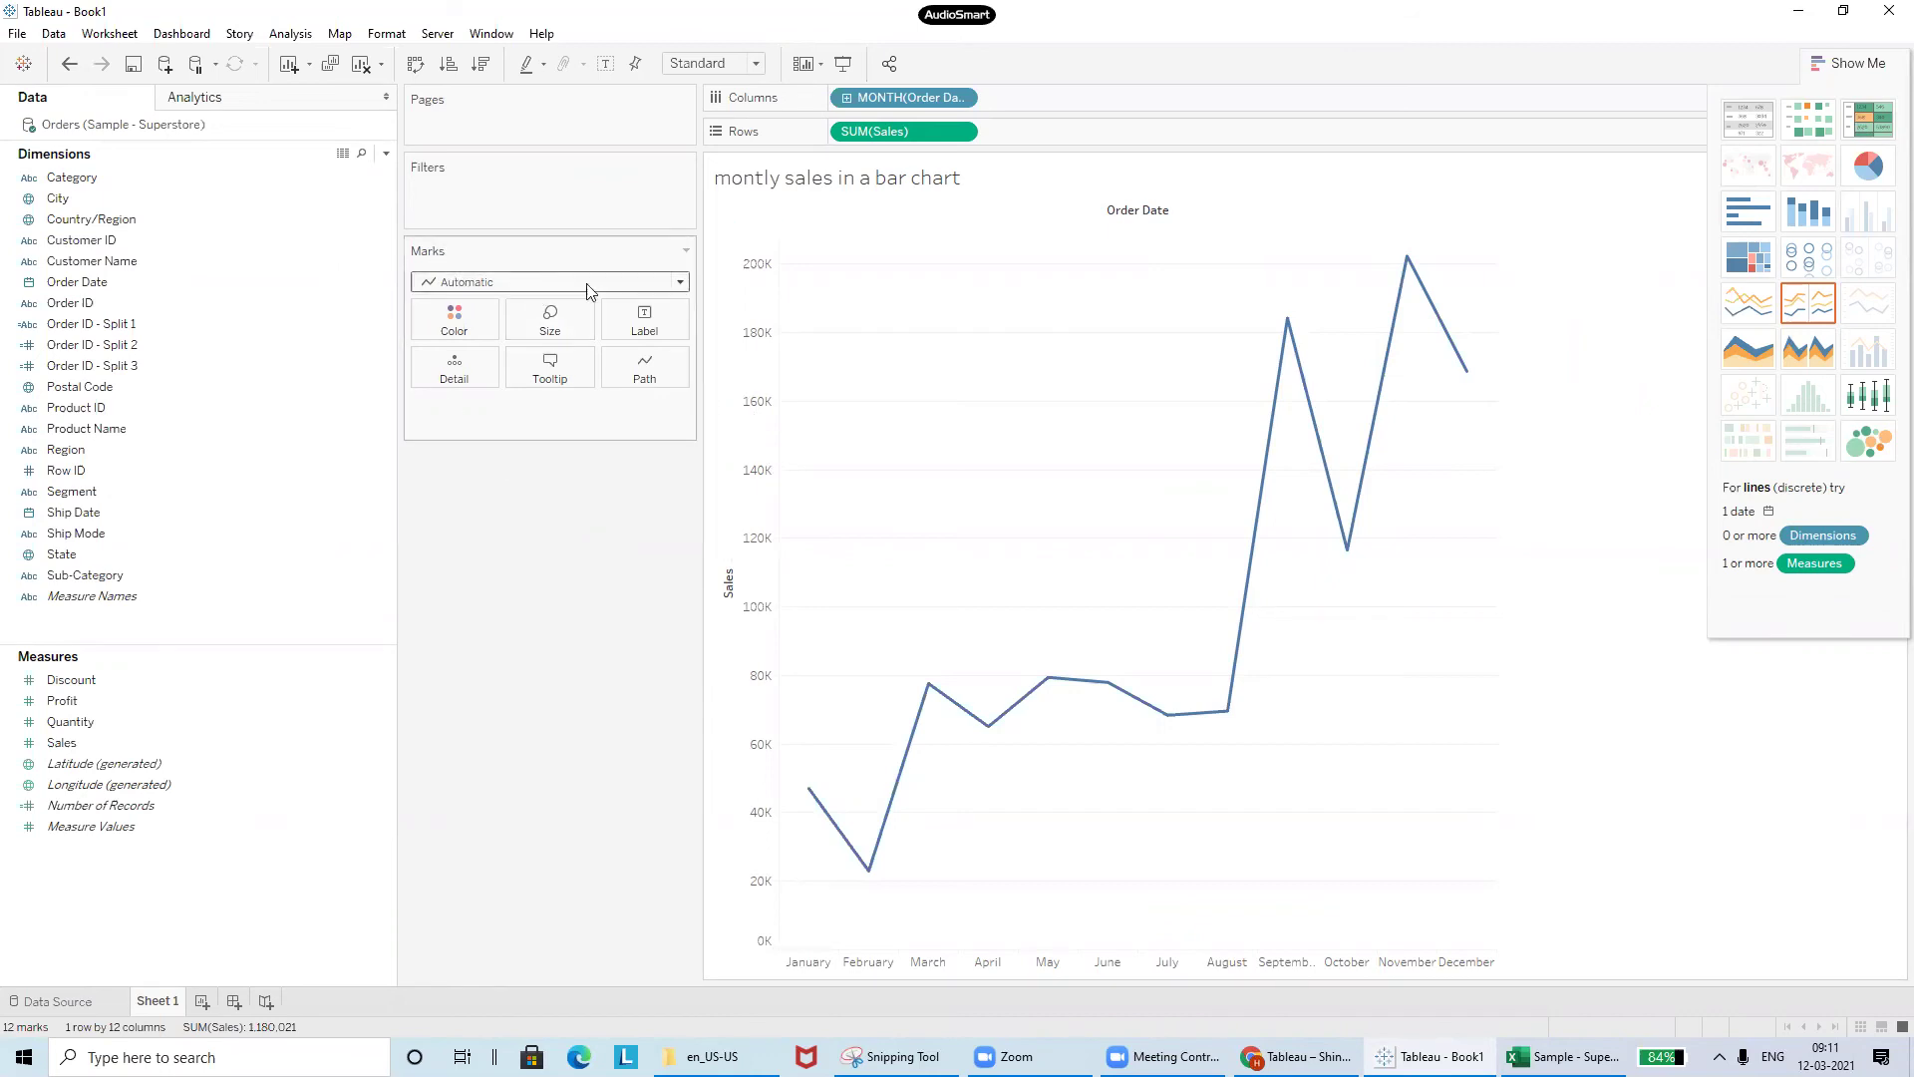
left_click(681, 283)
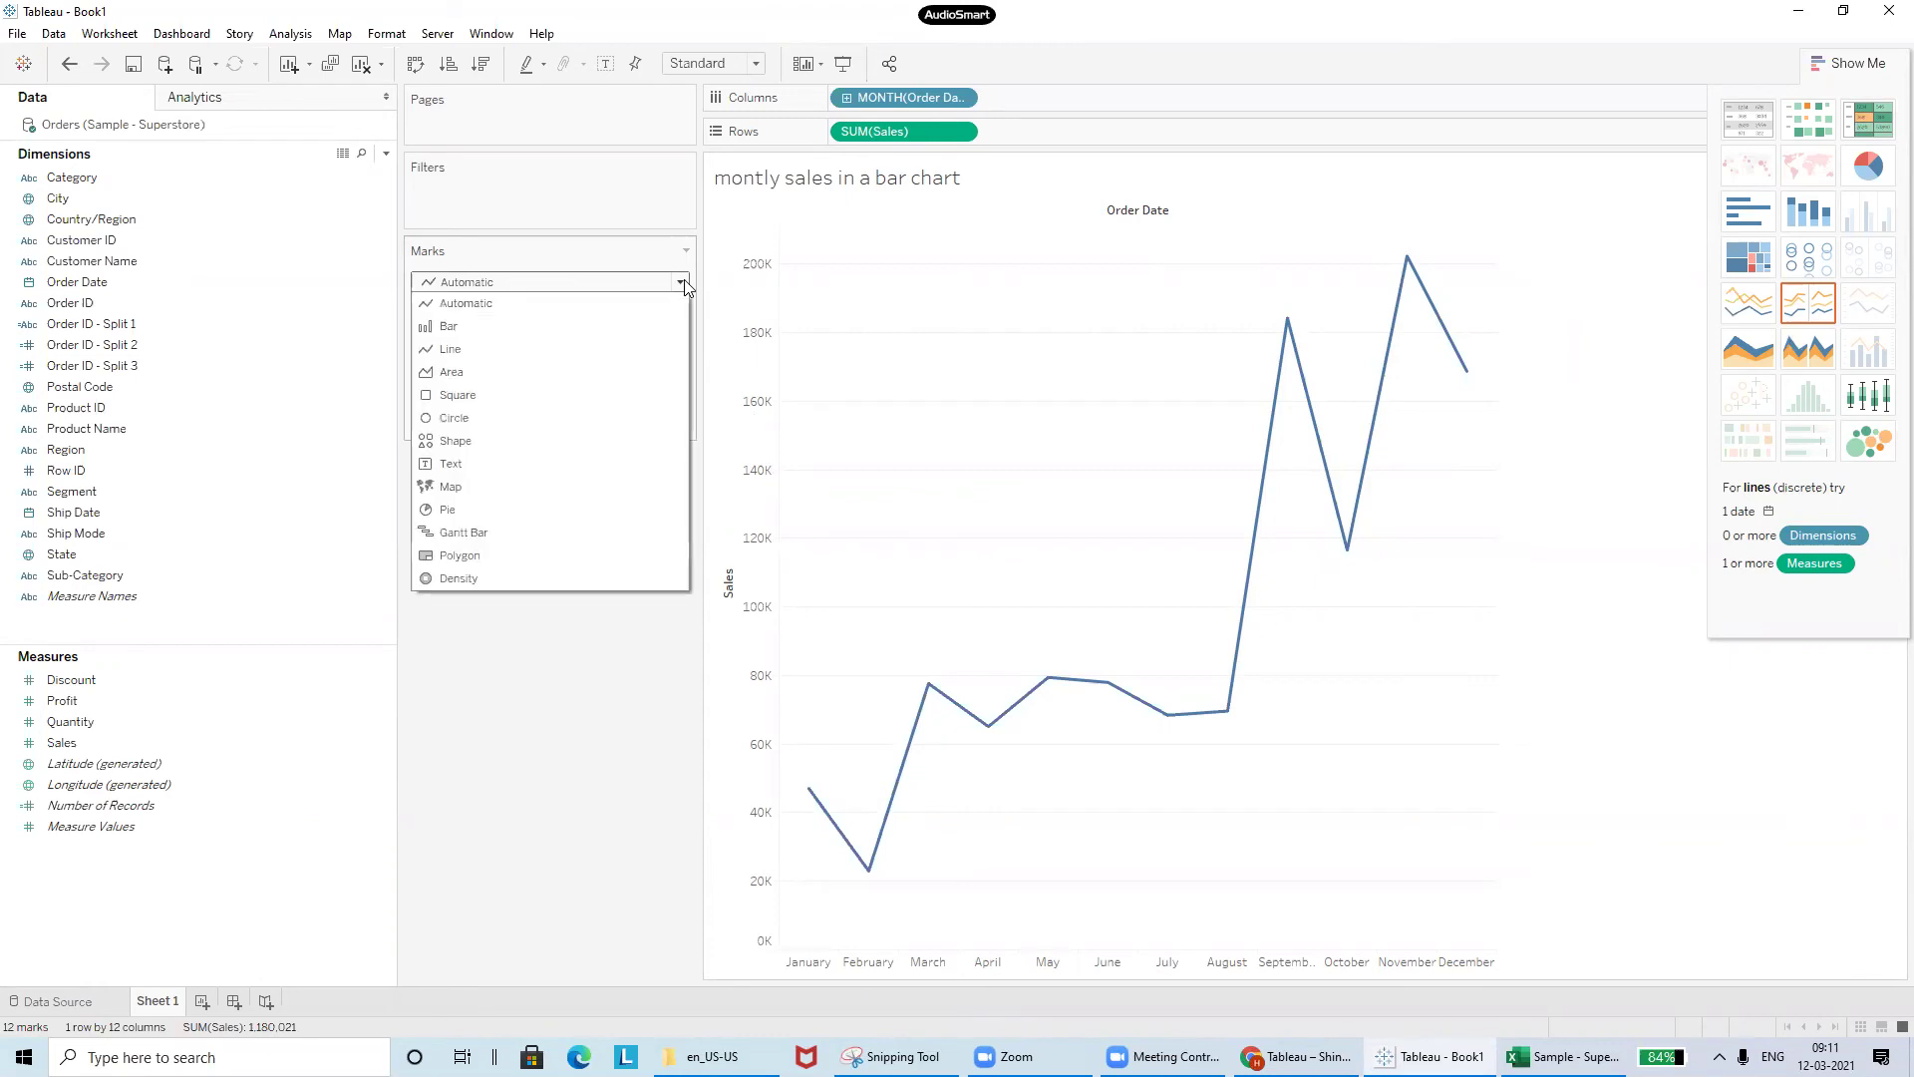
left_click(547, 329)
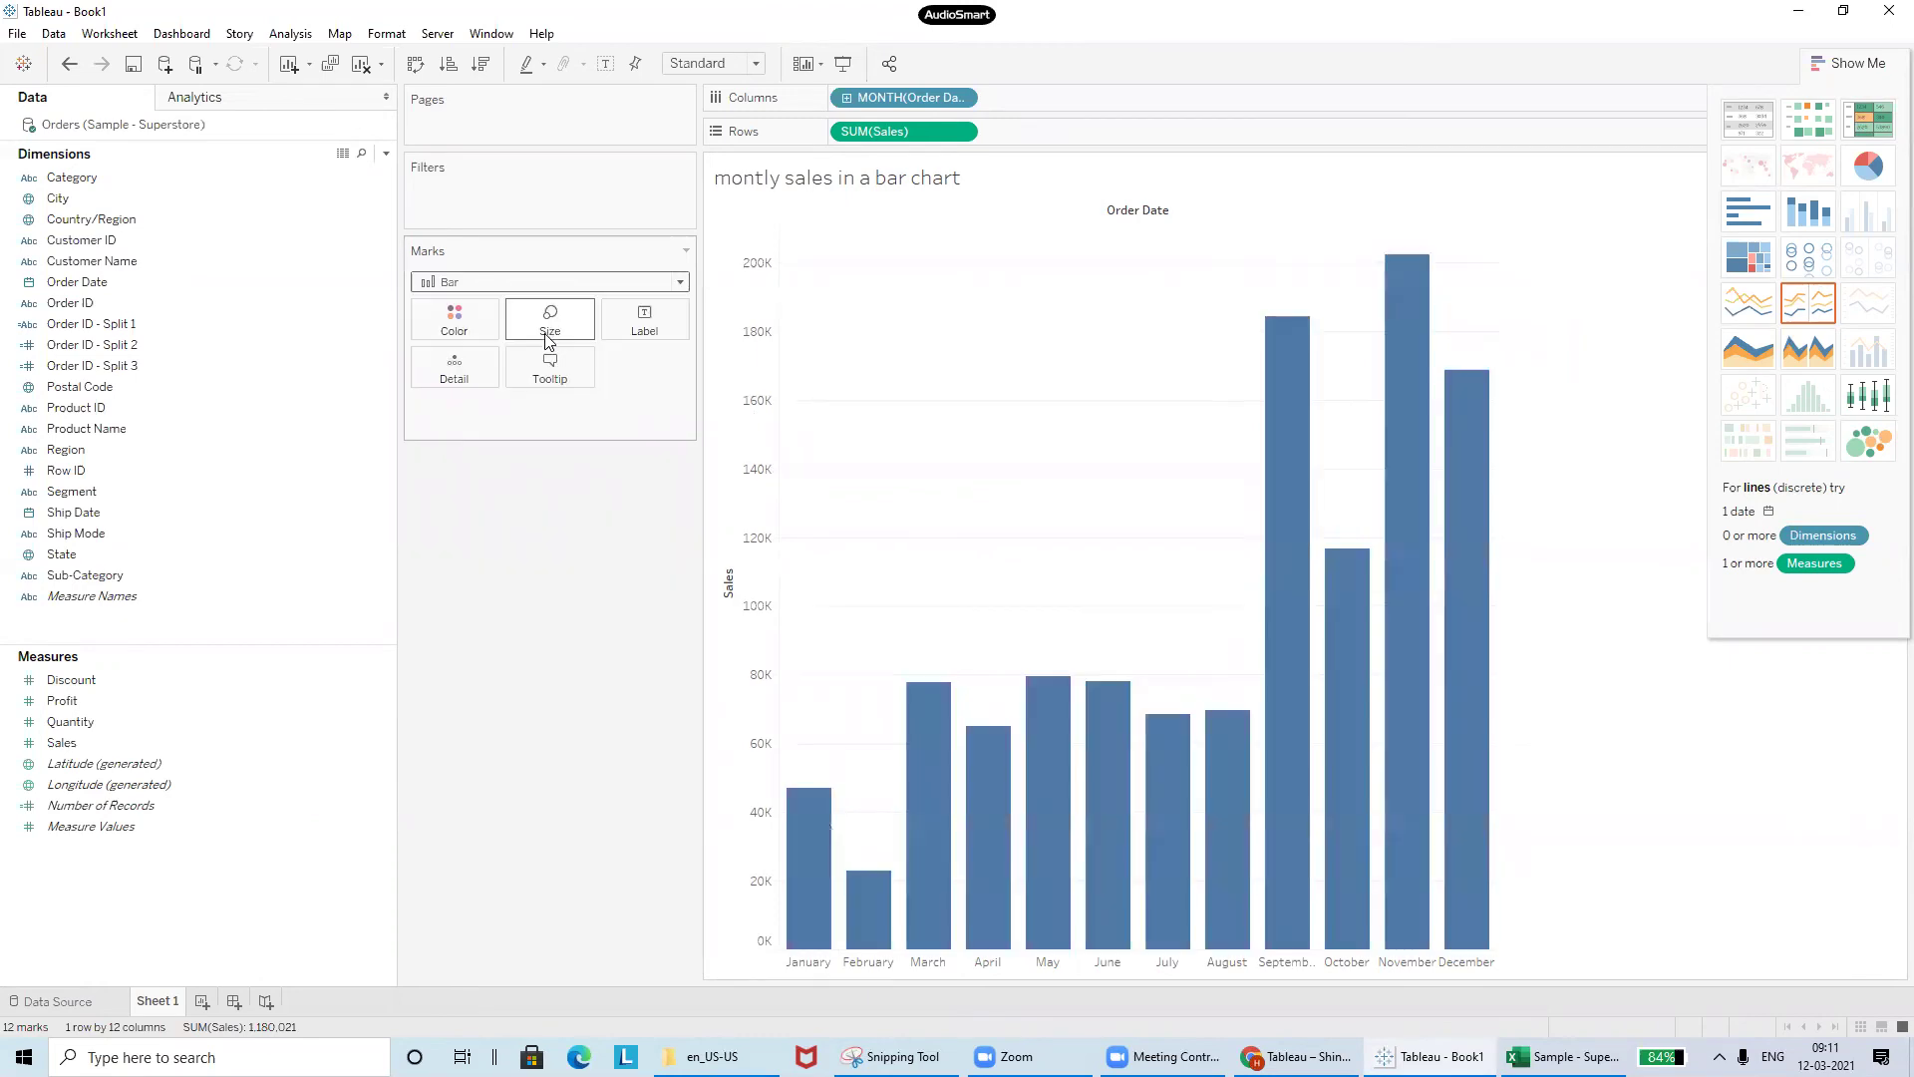
left_click(1849, 63)
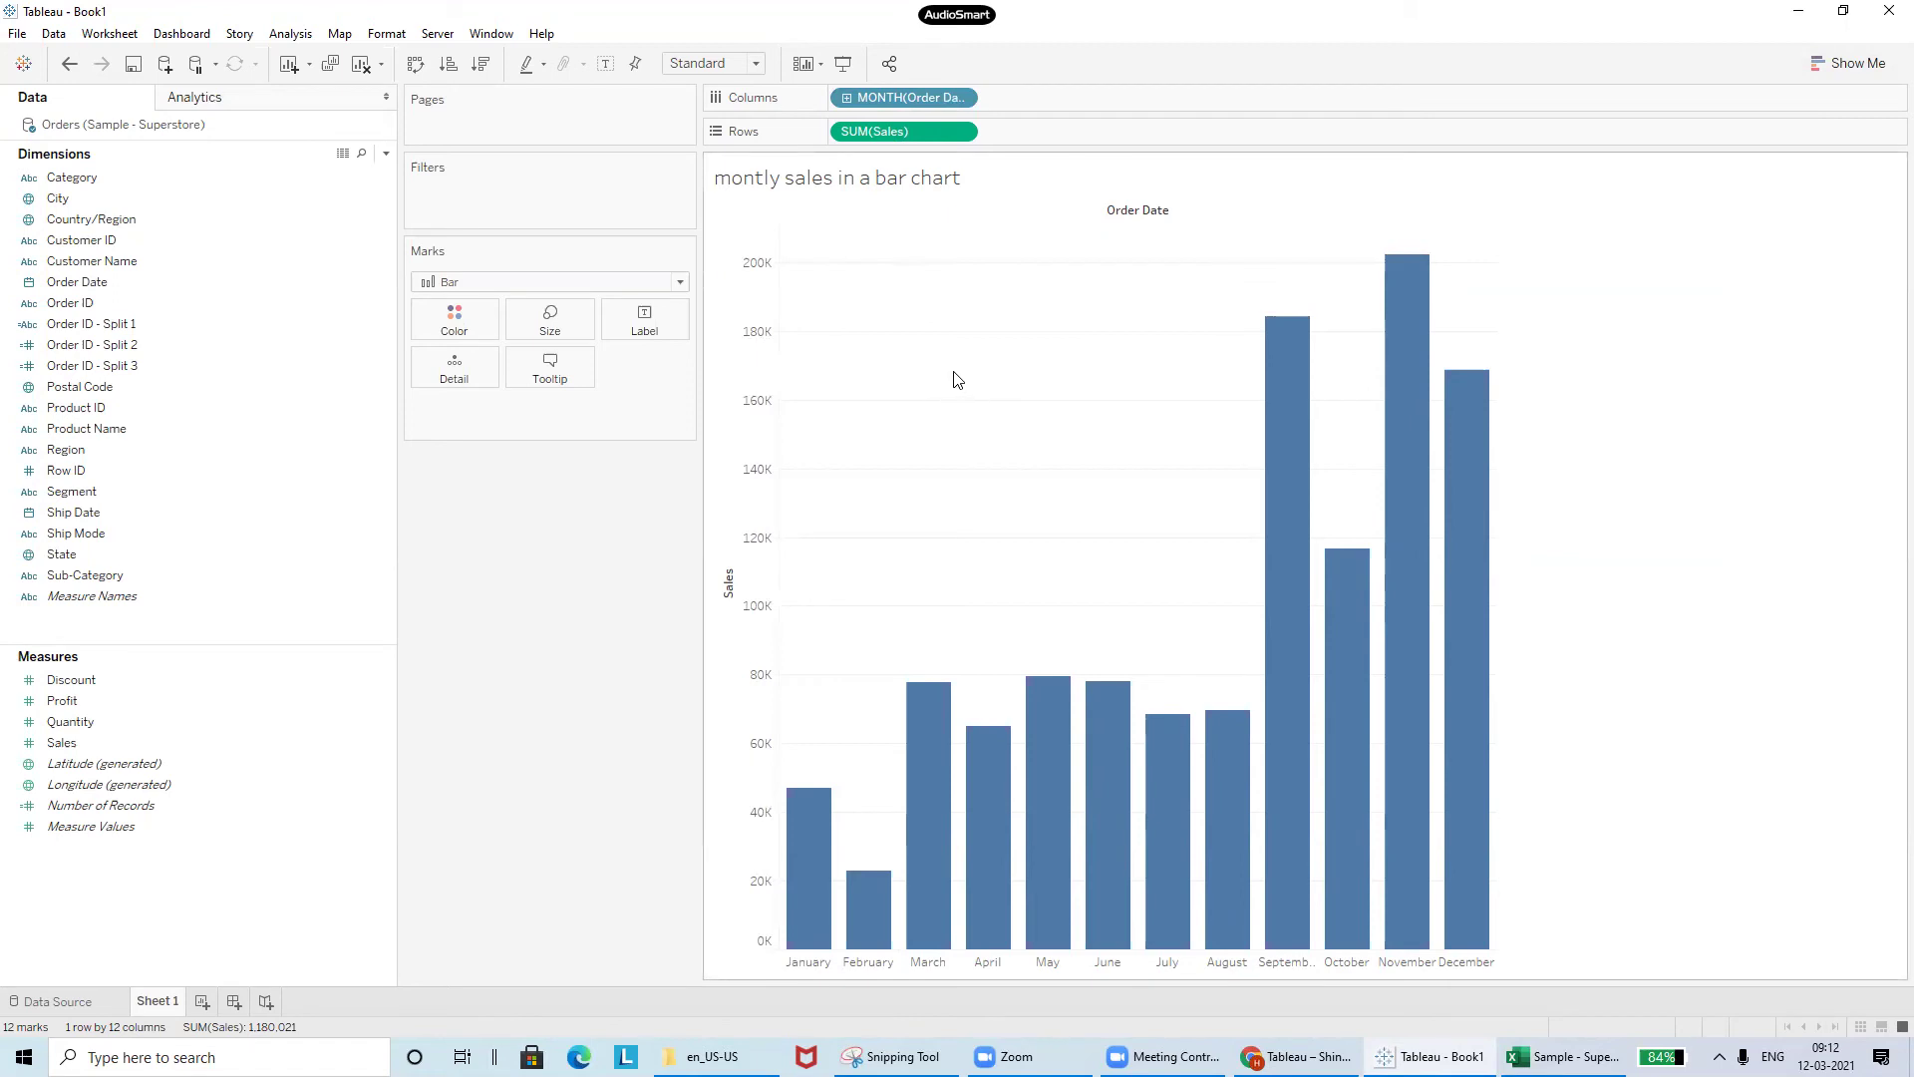
- Try coloring the bars by the month of Order Date, and remove that field from the color encoding
mouse_move(1500, 643)
mouse_move(813, 897)
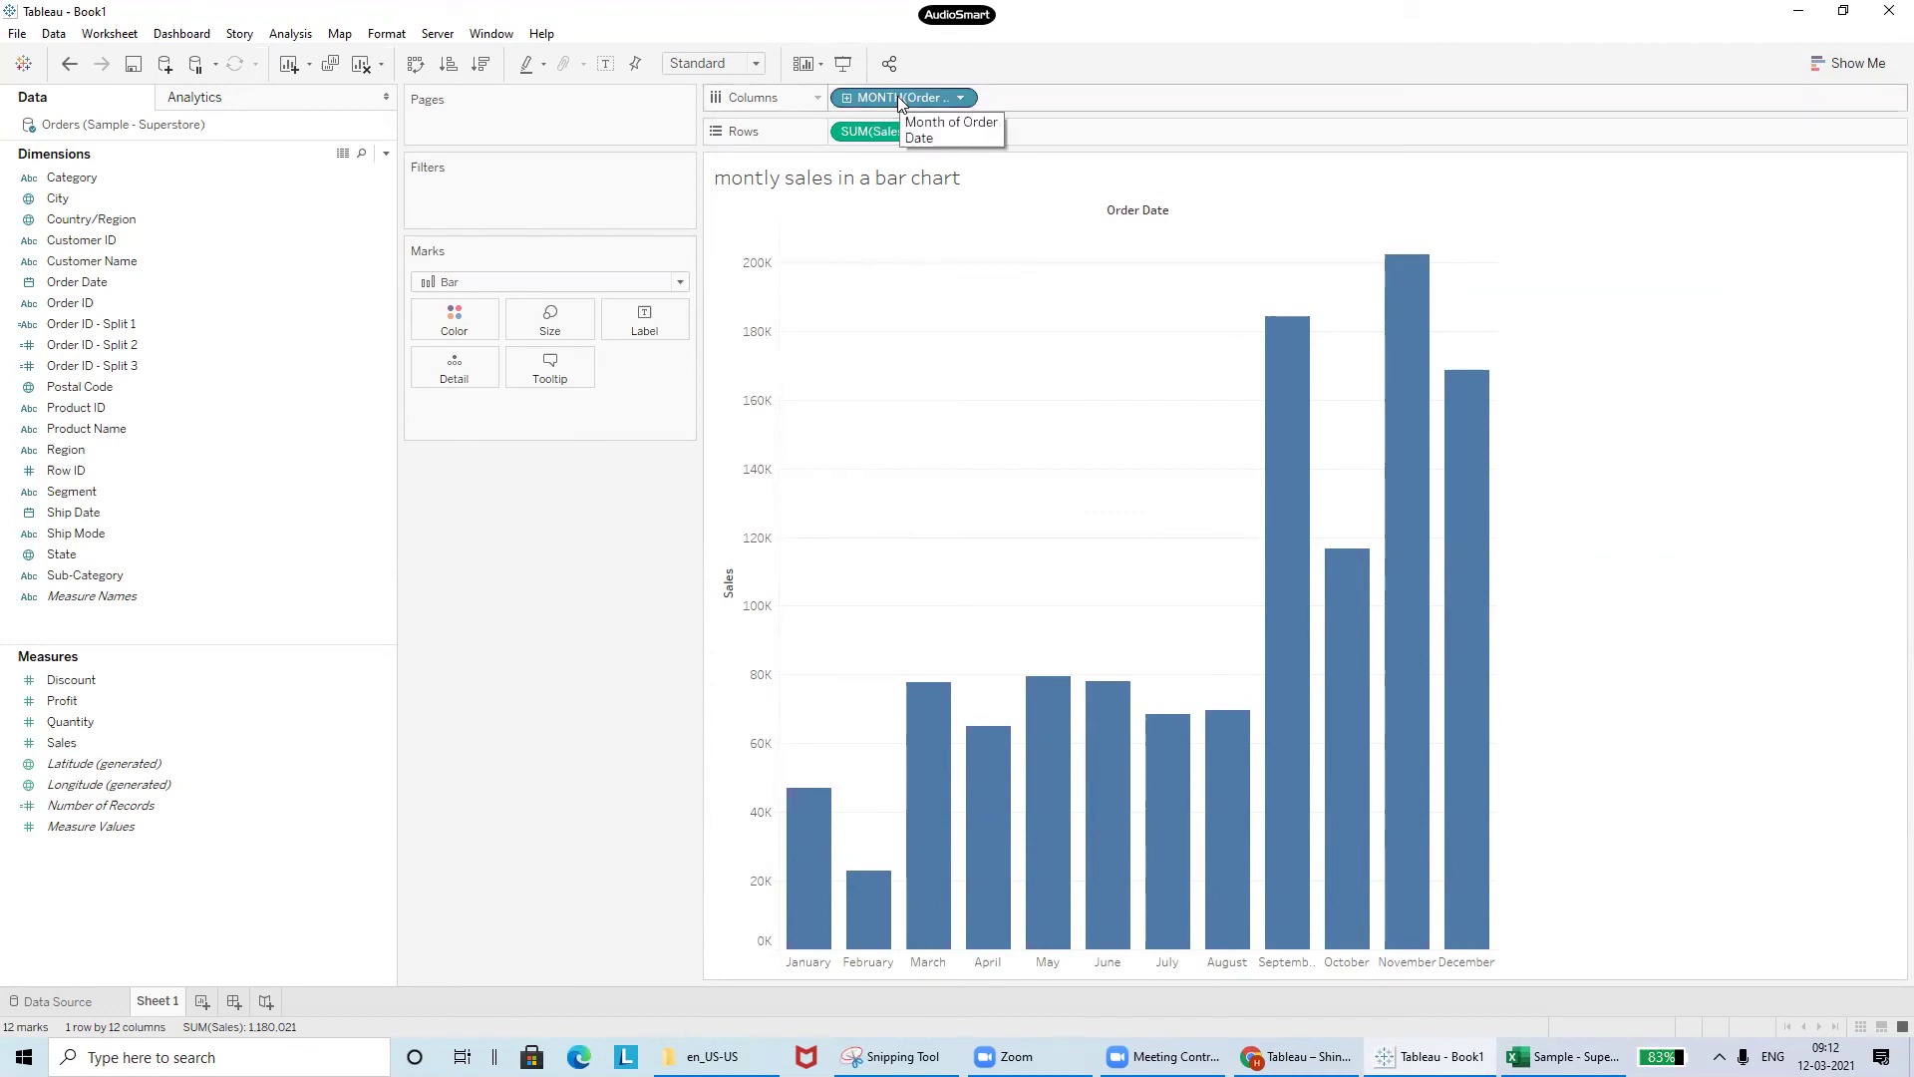
left_click_drag(897, 96, 468, 321)
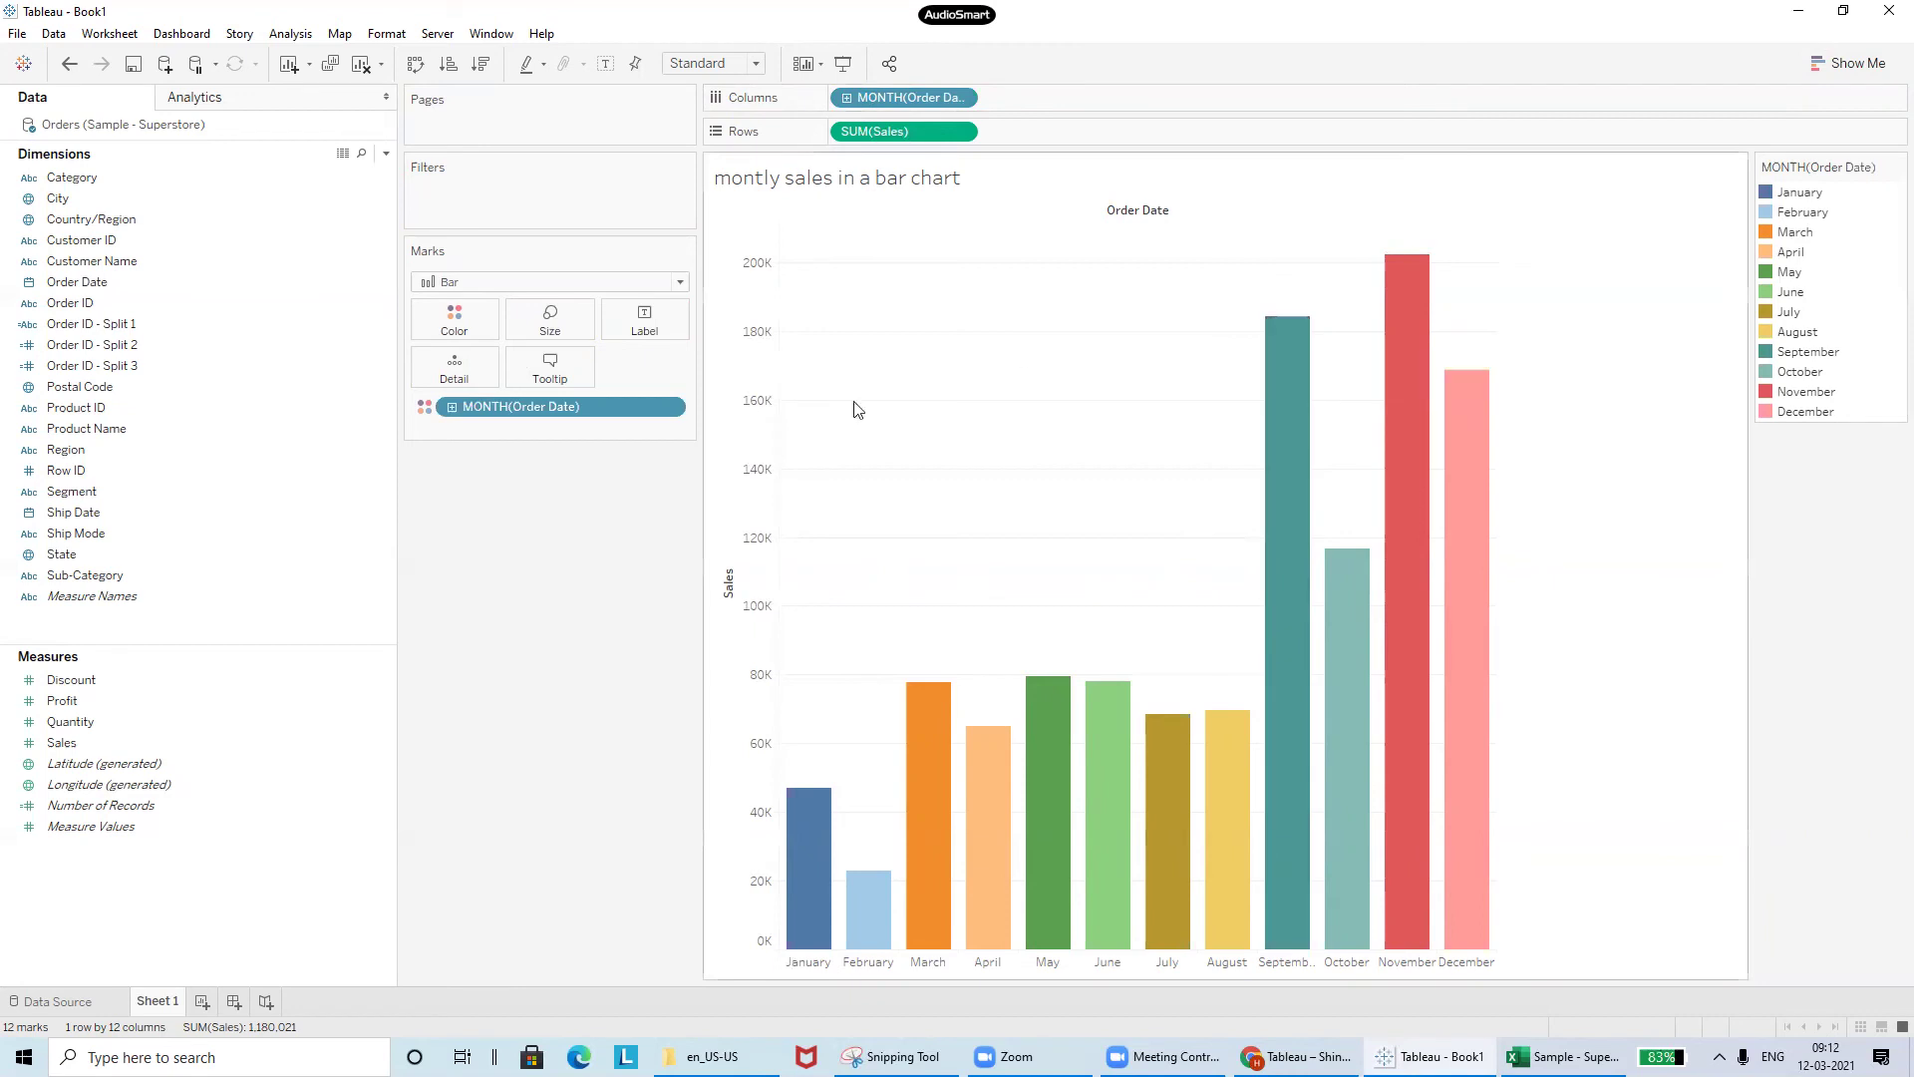
left_click_drag(550, 404, 564, 744)
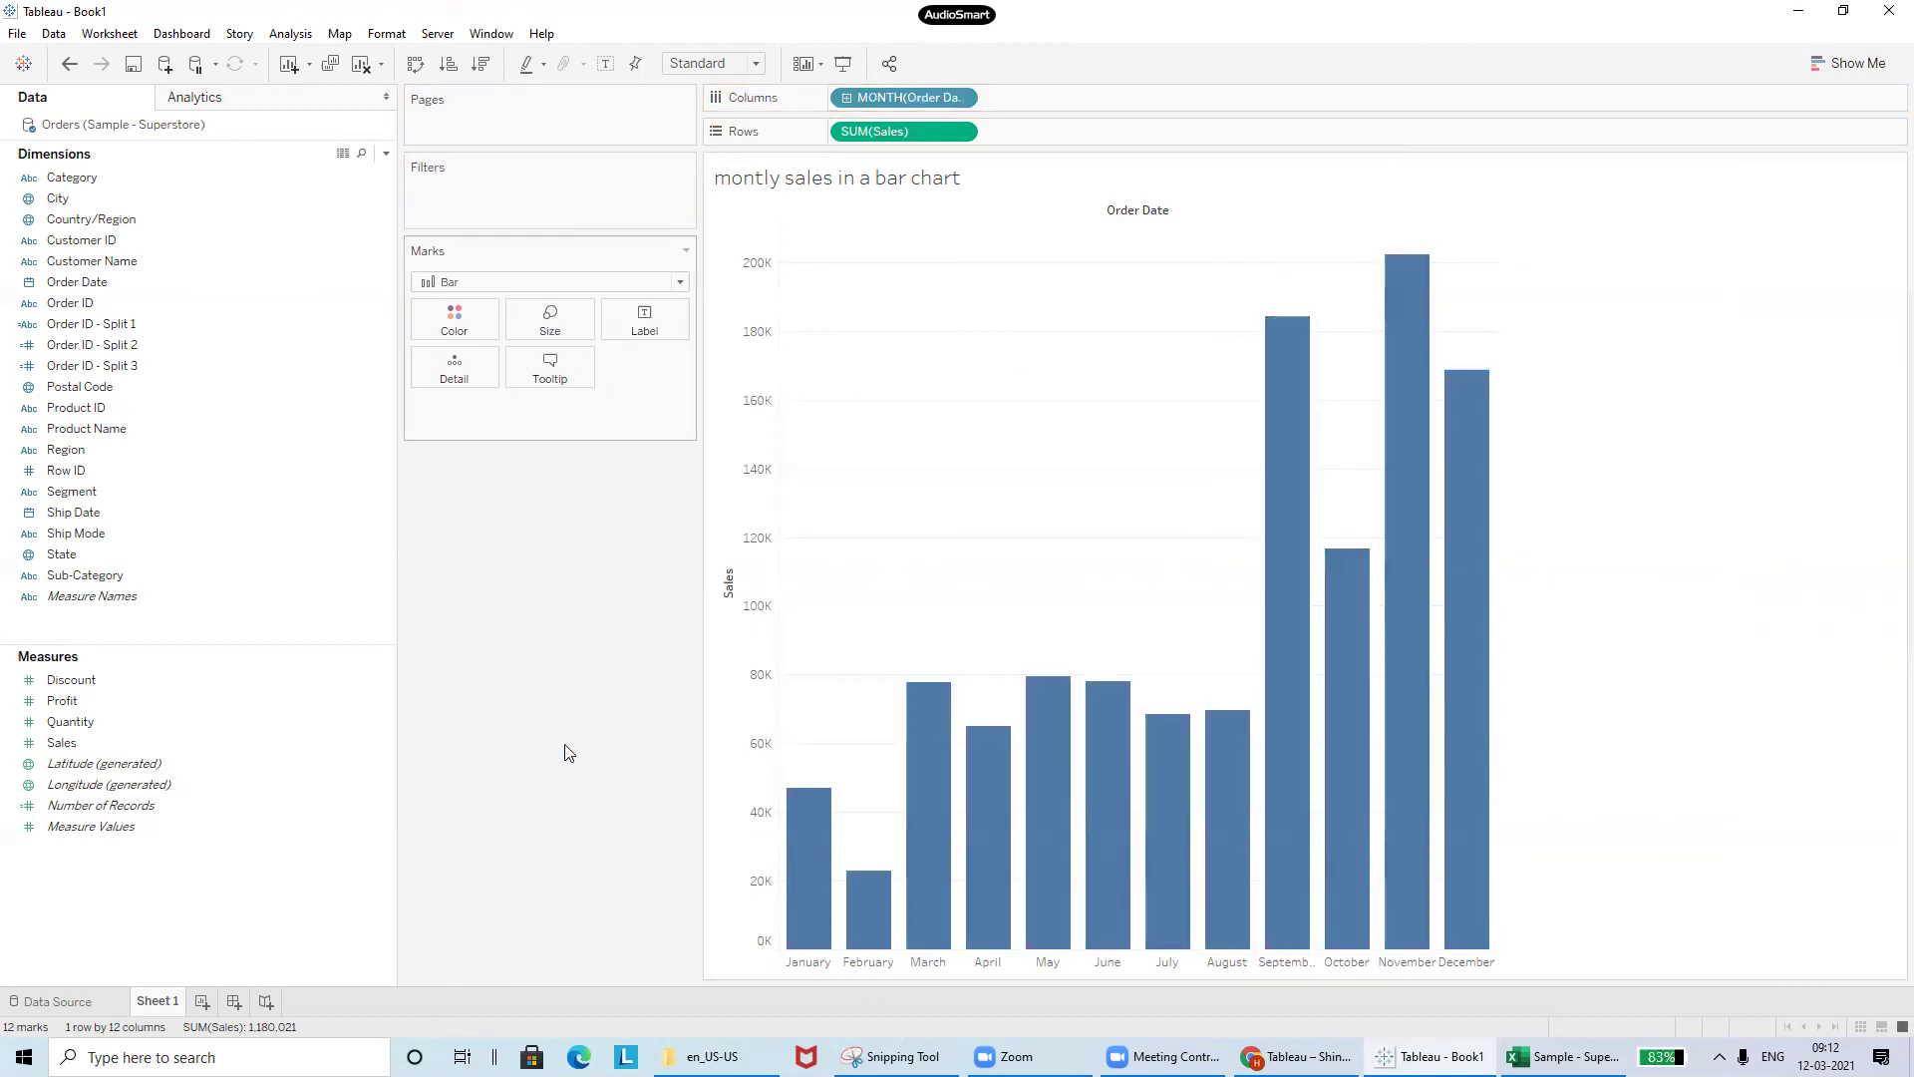
- Color the monthly bars by Sales and apply the Green-Gold palette to them
left_click(150, 726)
mouse_move(140, 742)
left_mouse_down()
mouse_move(452, 391)
mouse_move(463, 321)
left_mouse_up()
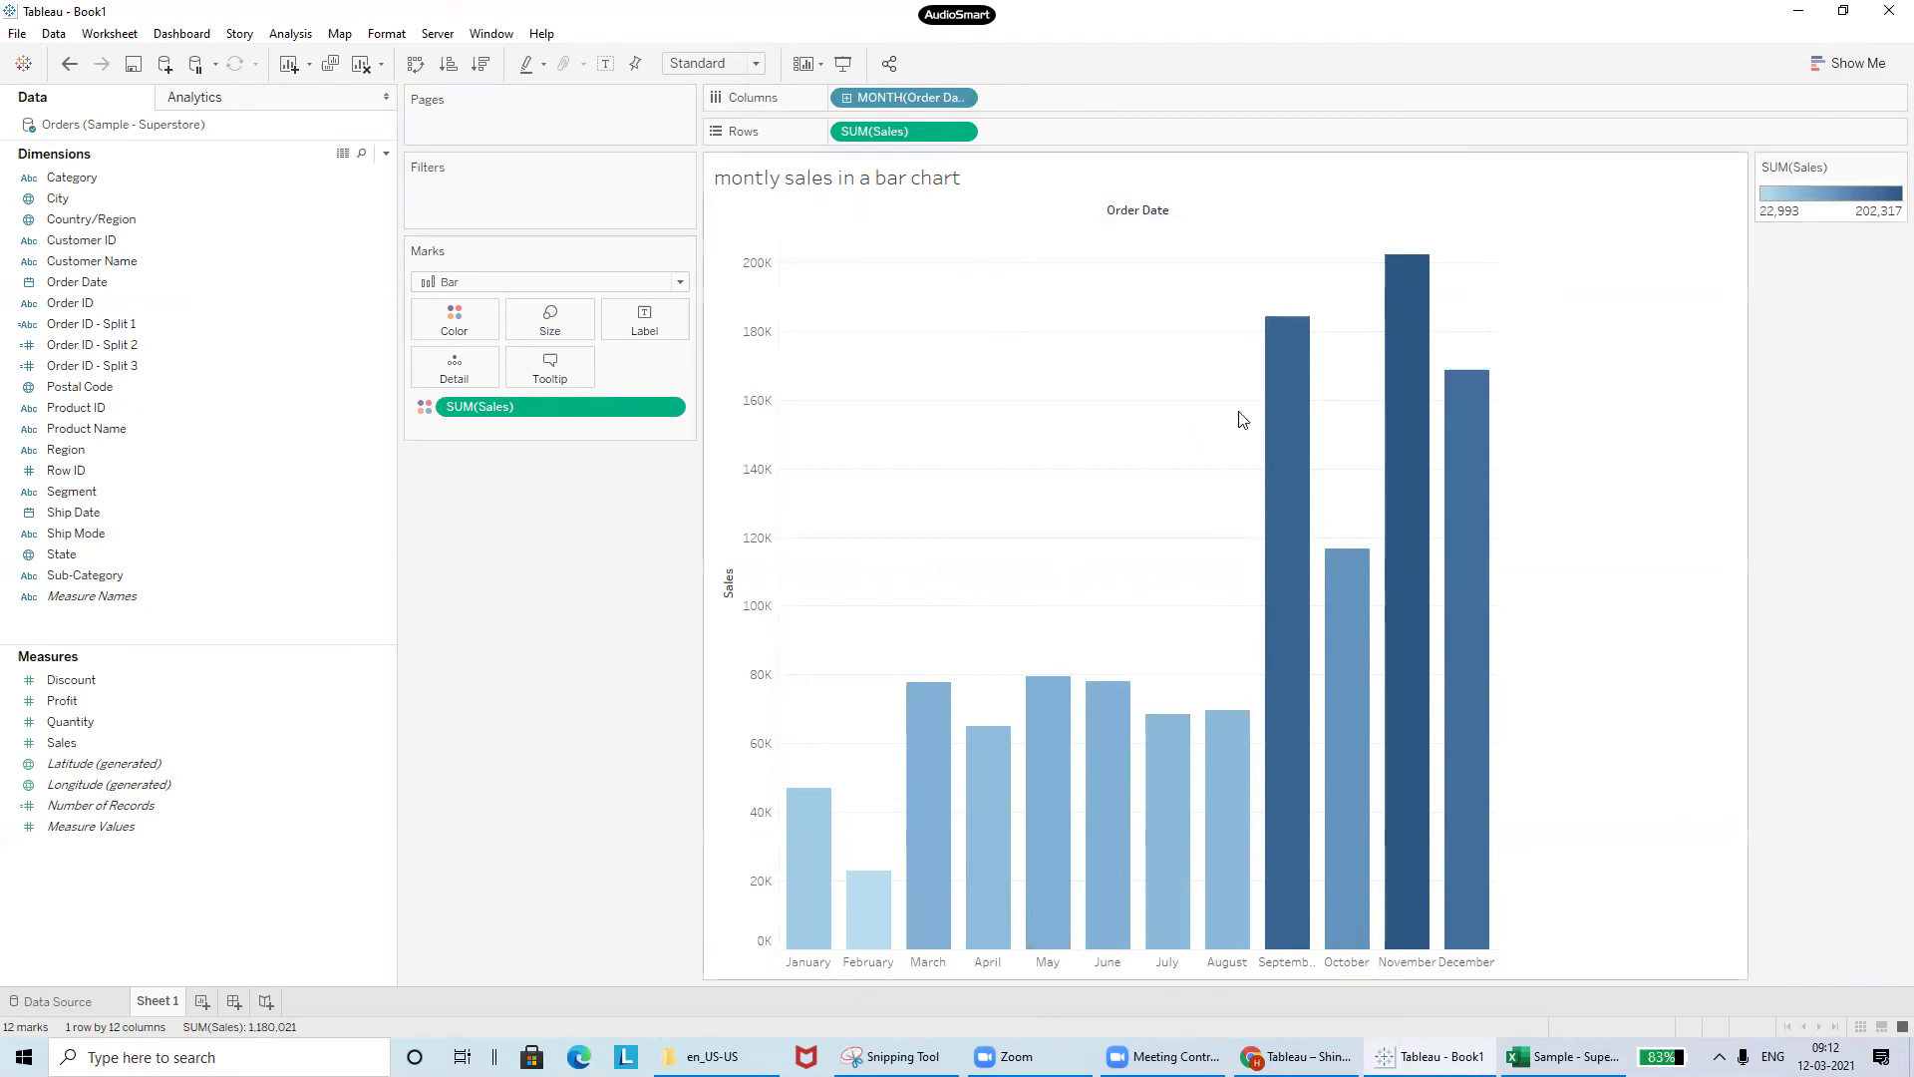
double_click(1803, 202)
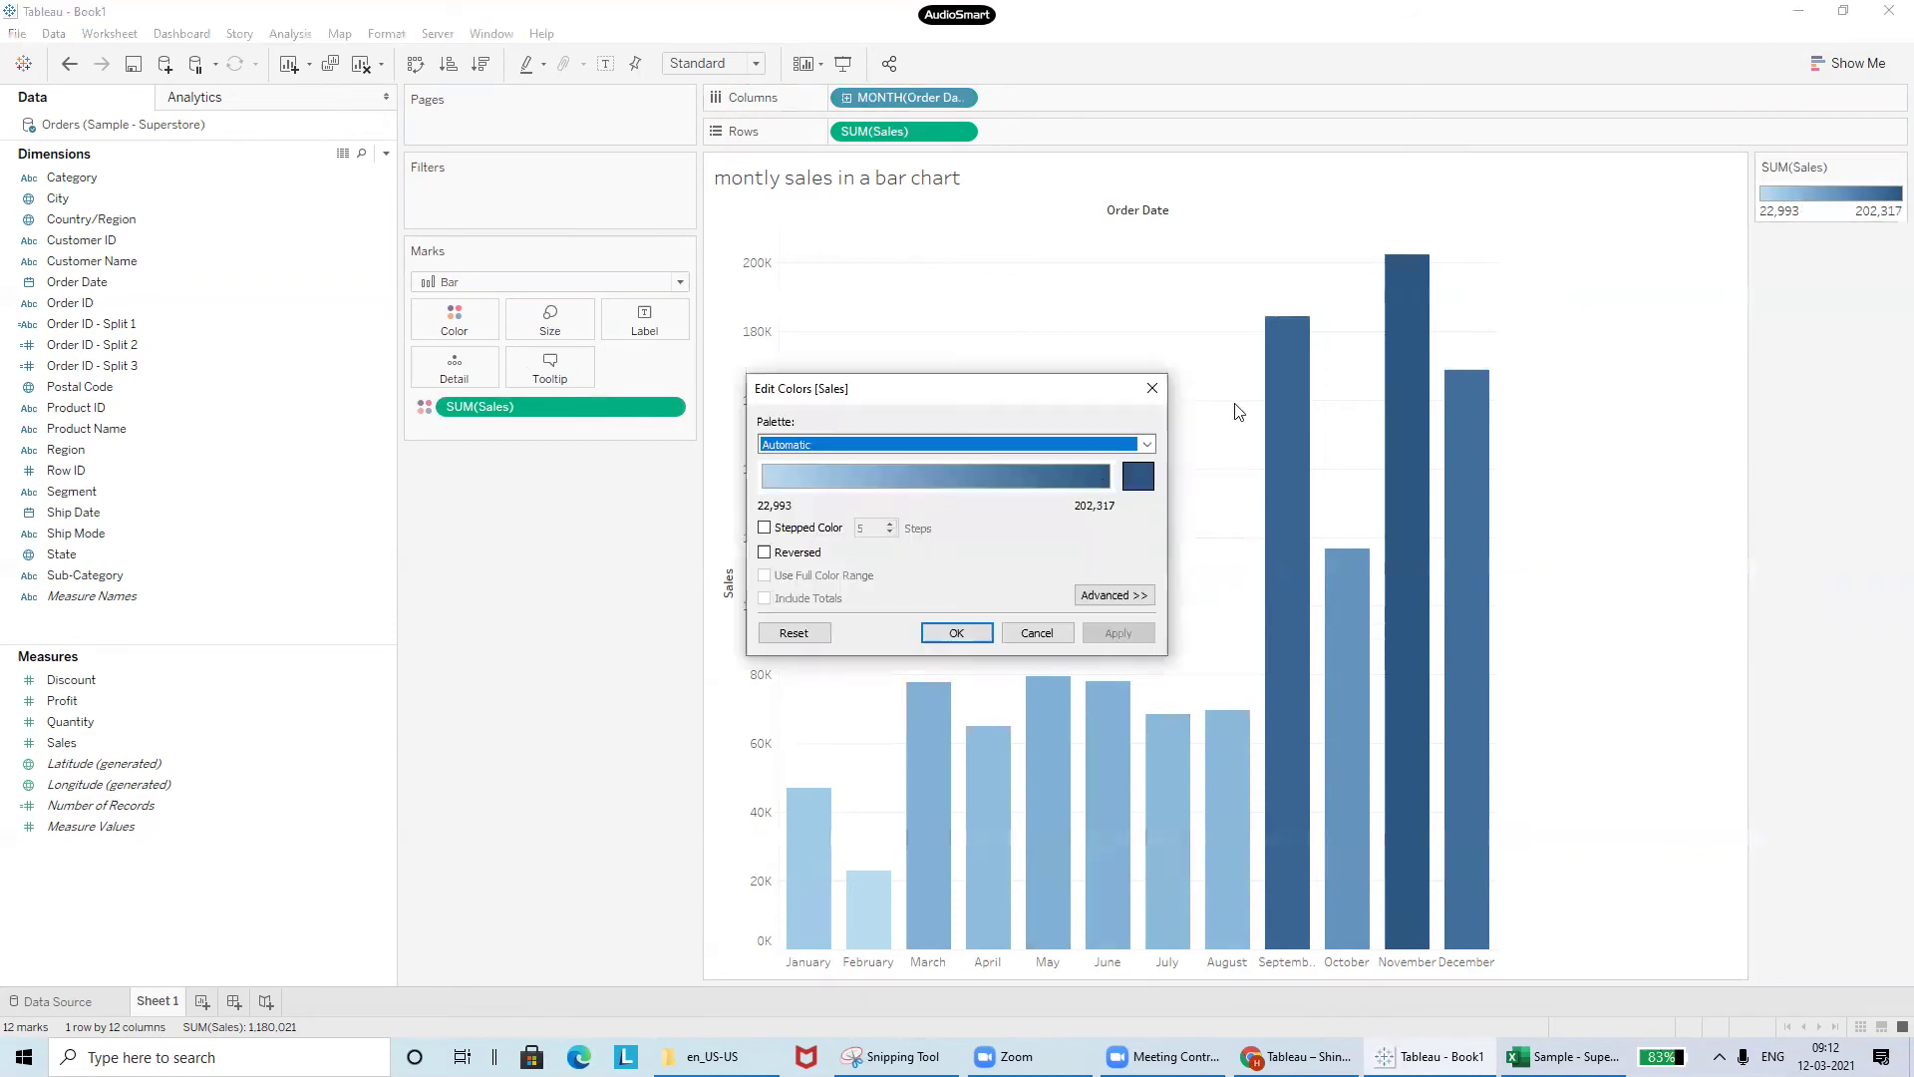
left_click(952, 445)
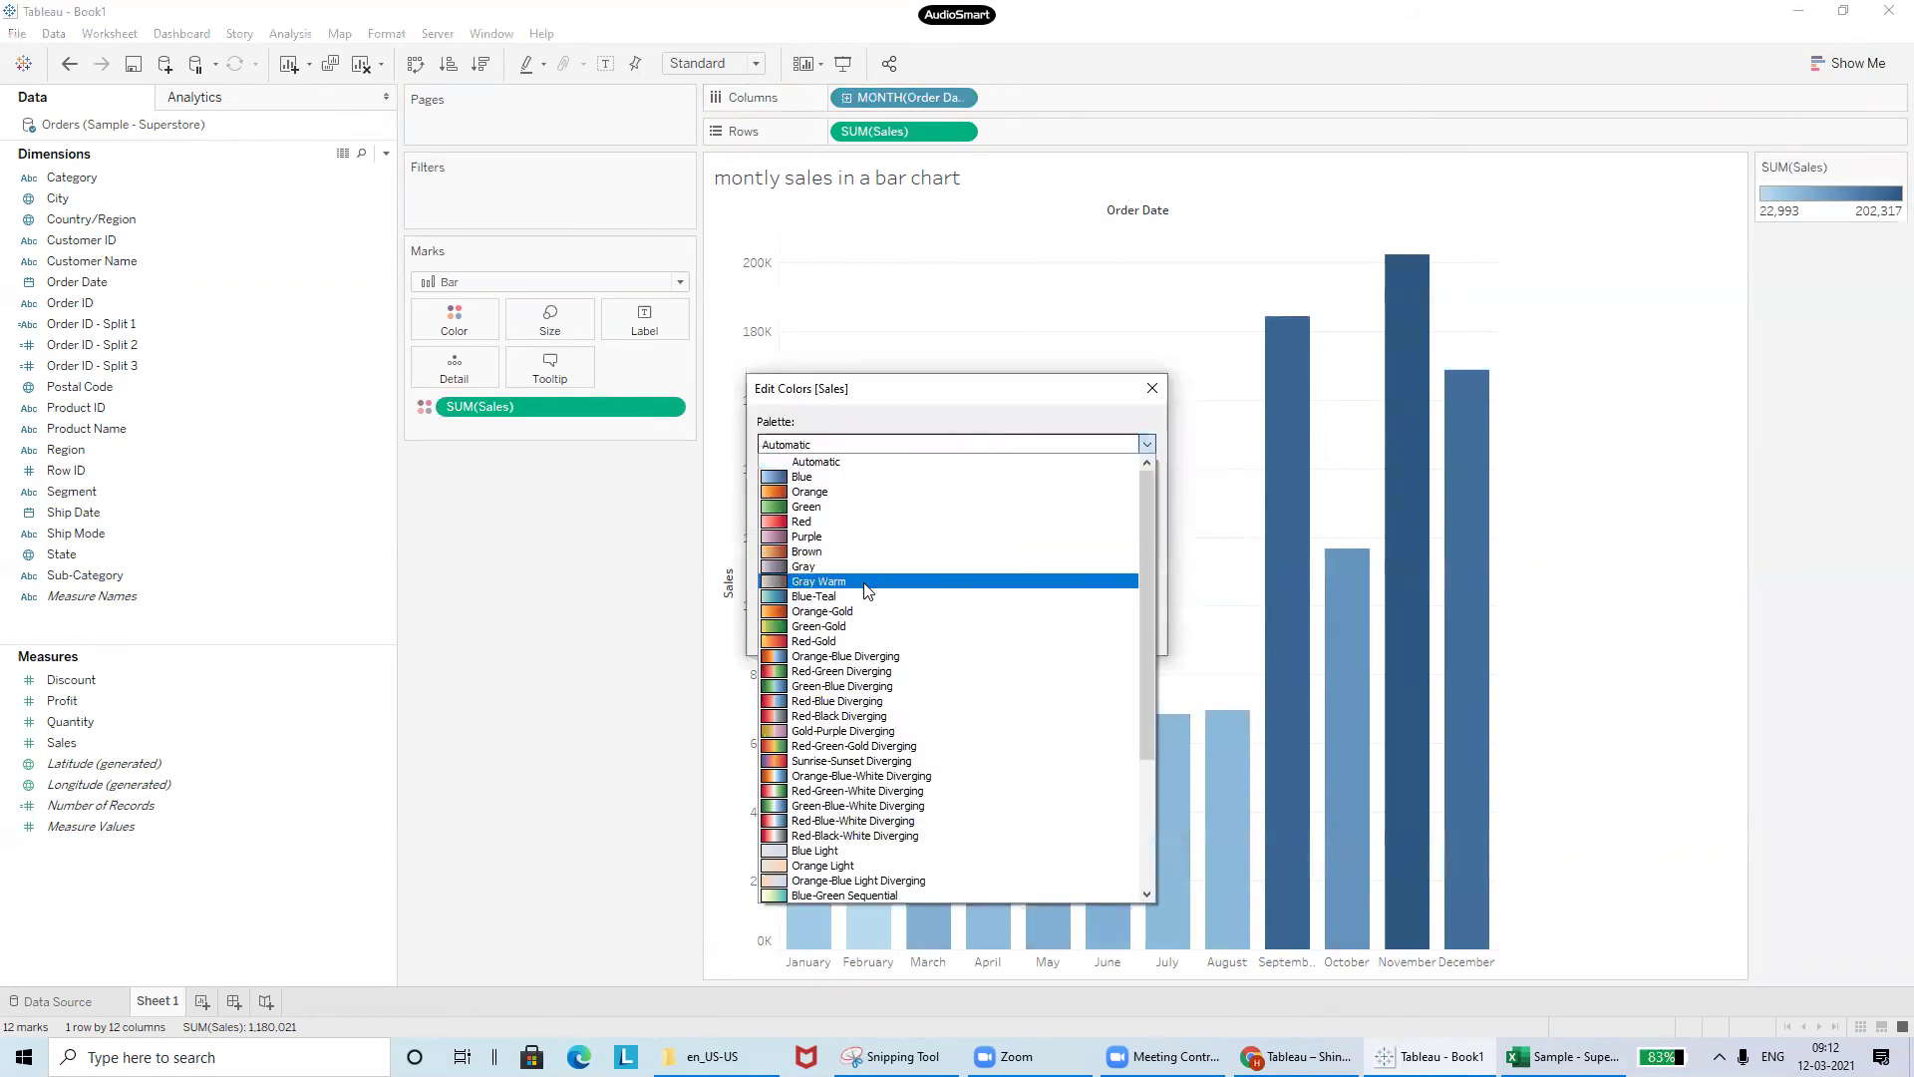
left_click(851, 628)
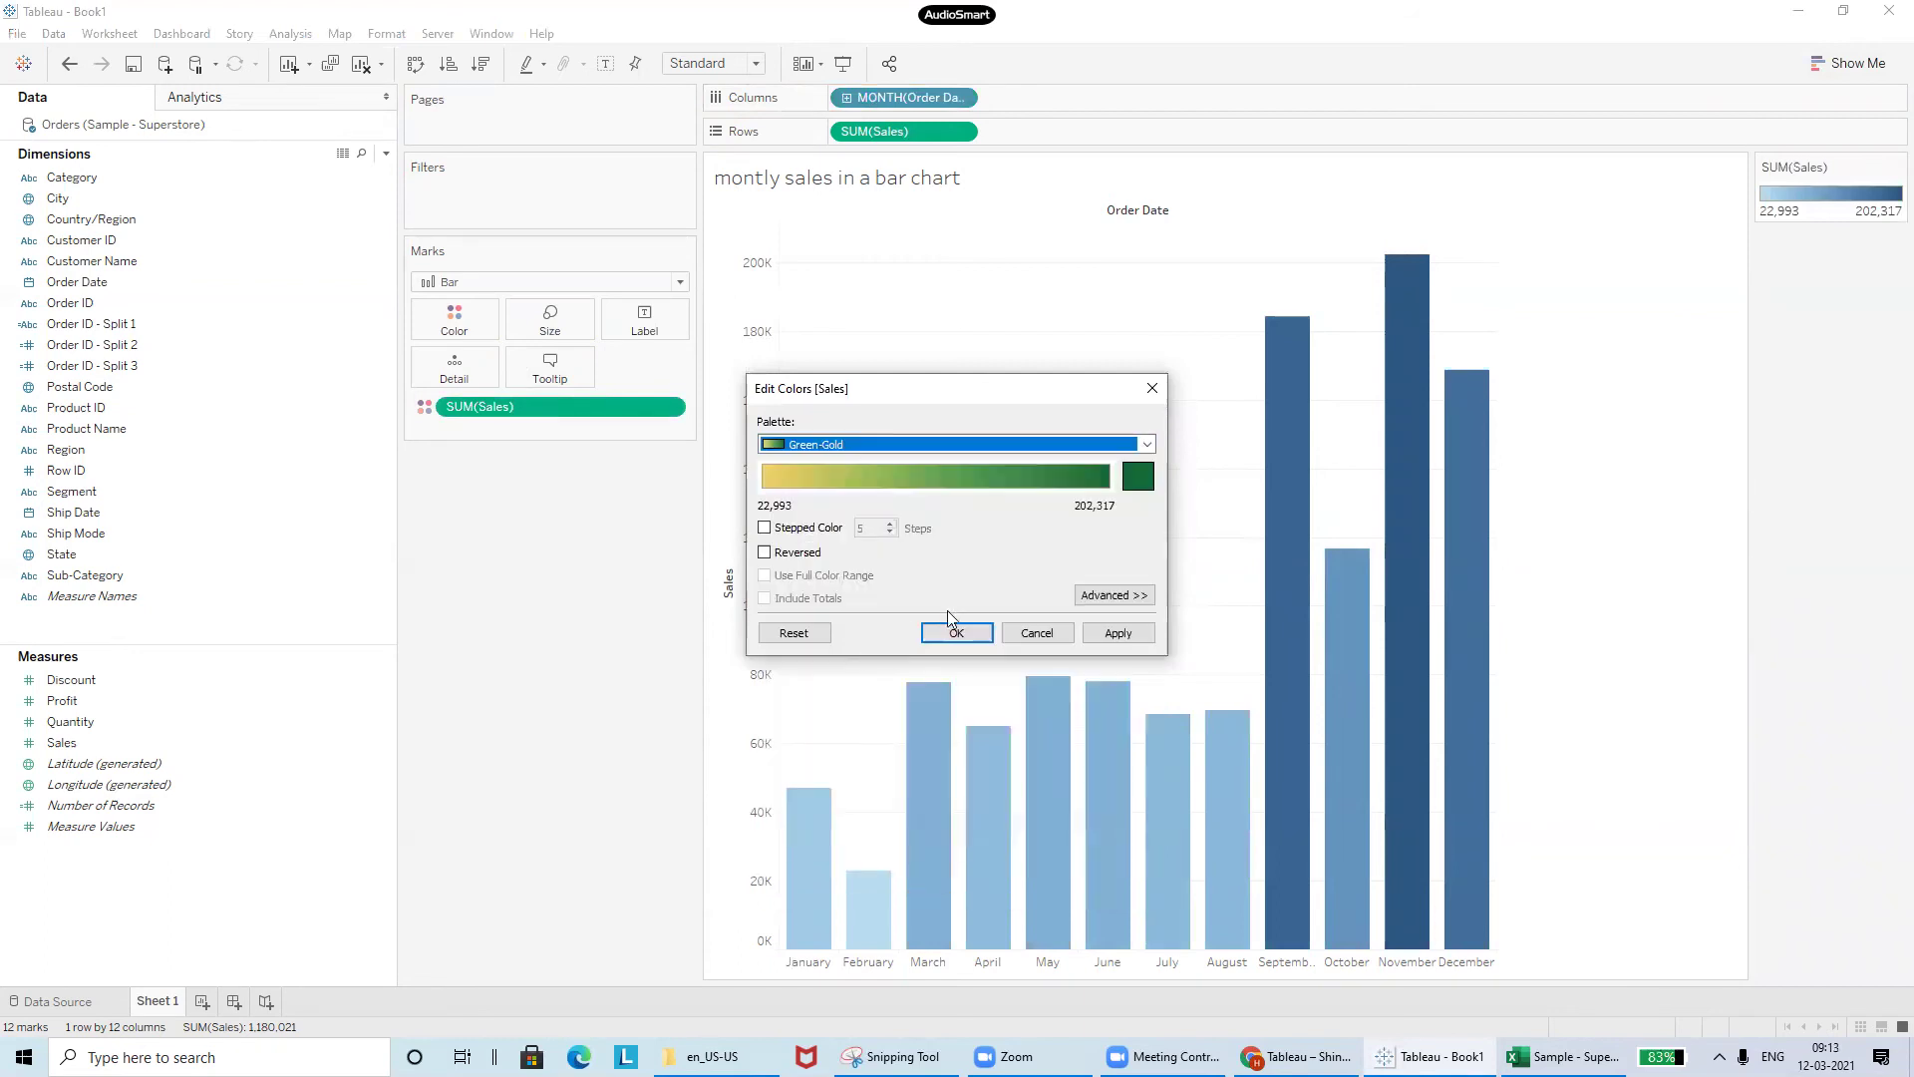
left_click(954, 634)
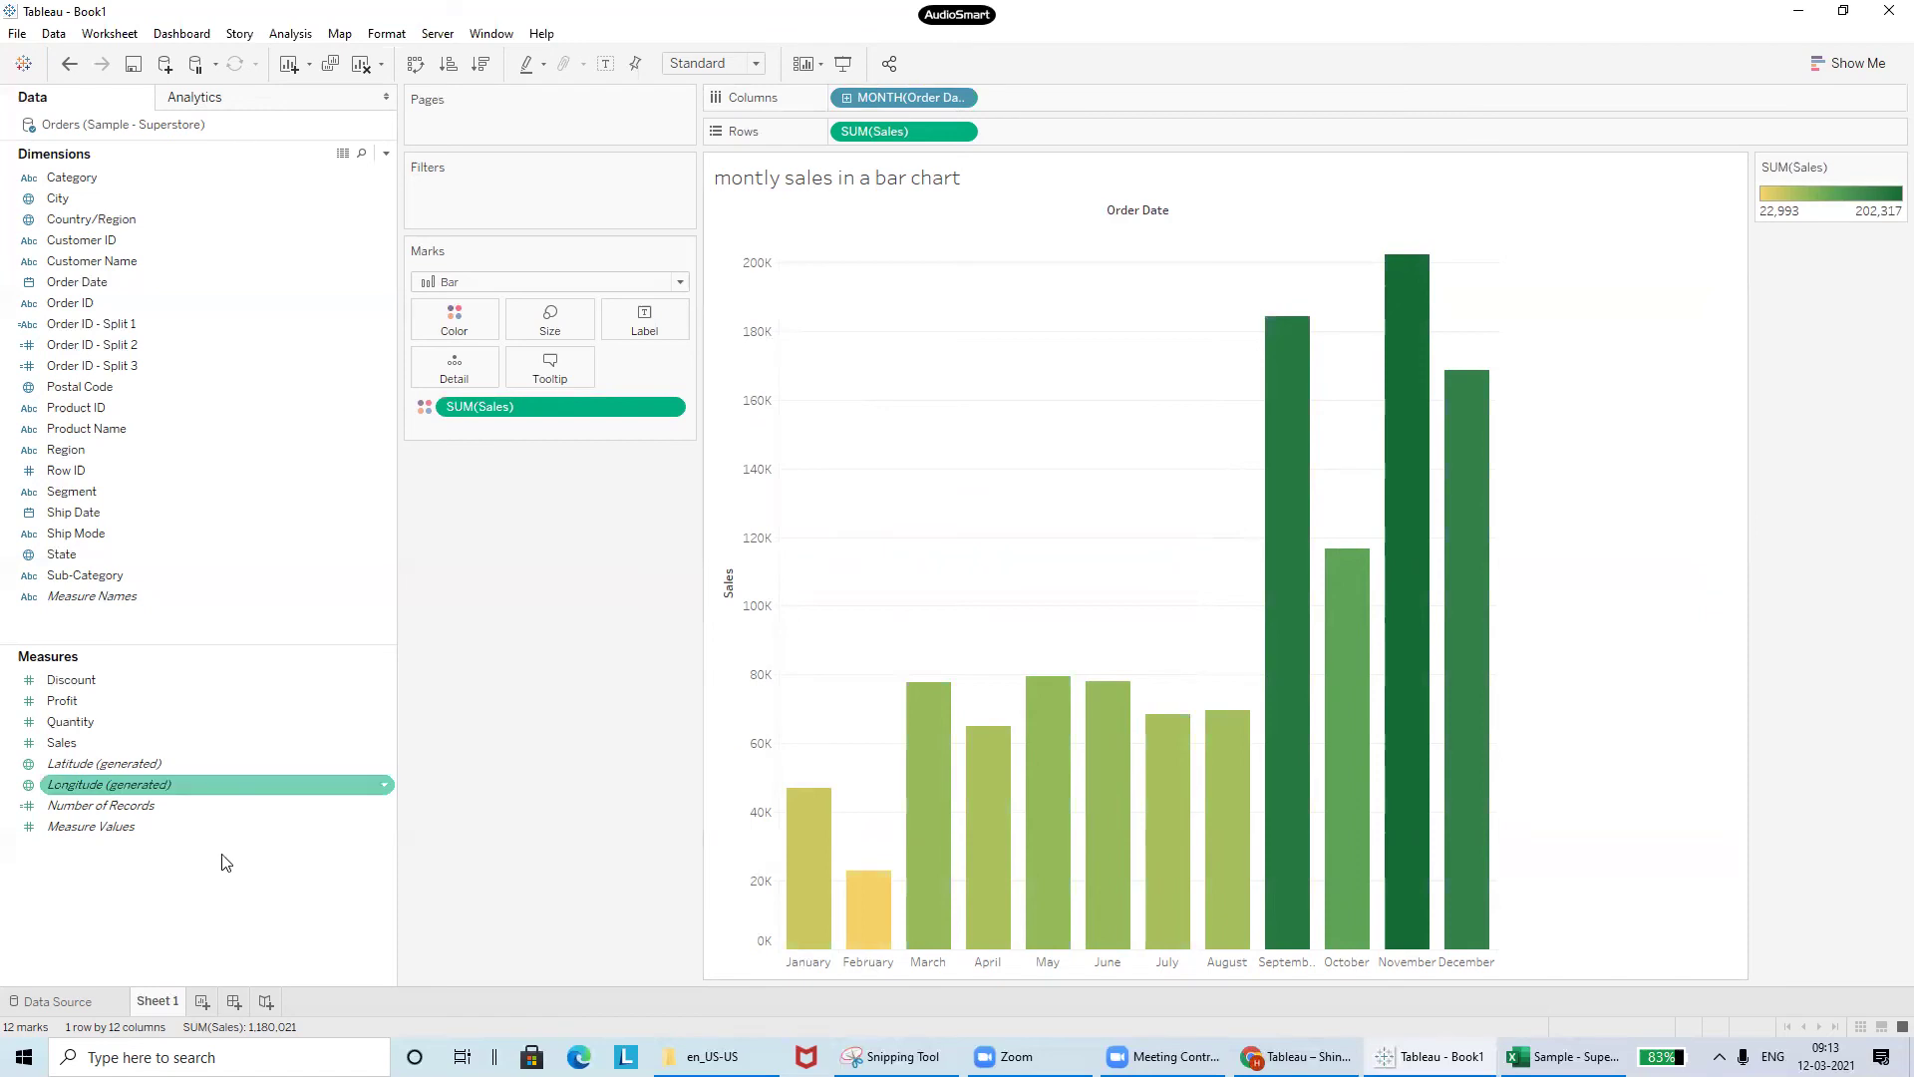
- Rename the bar chart's worksheet as Monthly Sales
double_click(156, 1003)
left_click(498, 827)
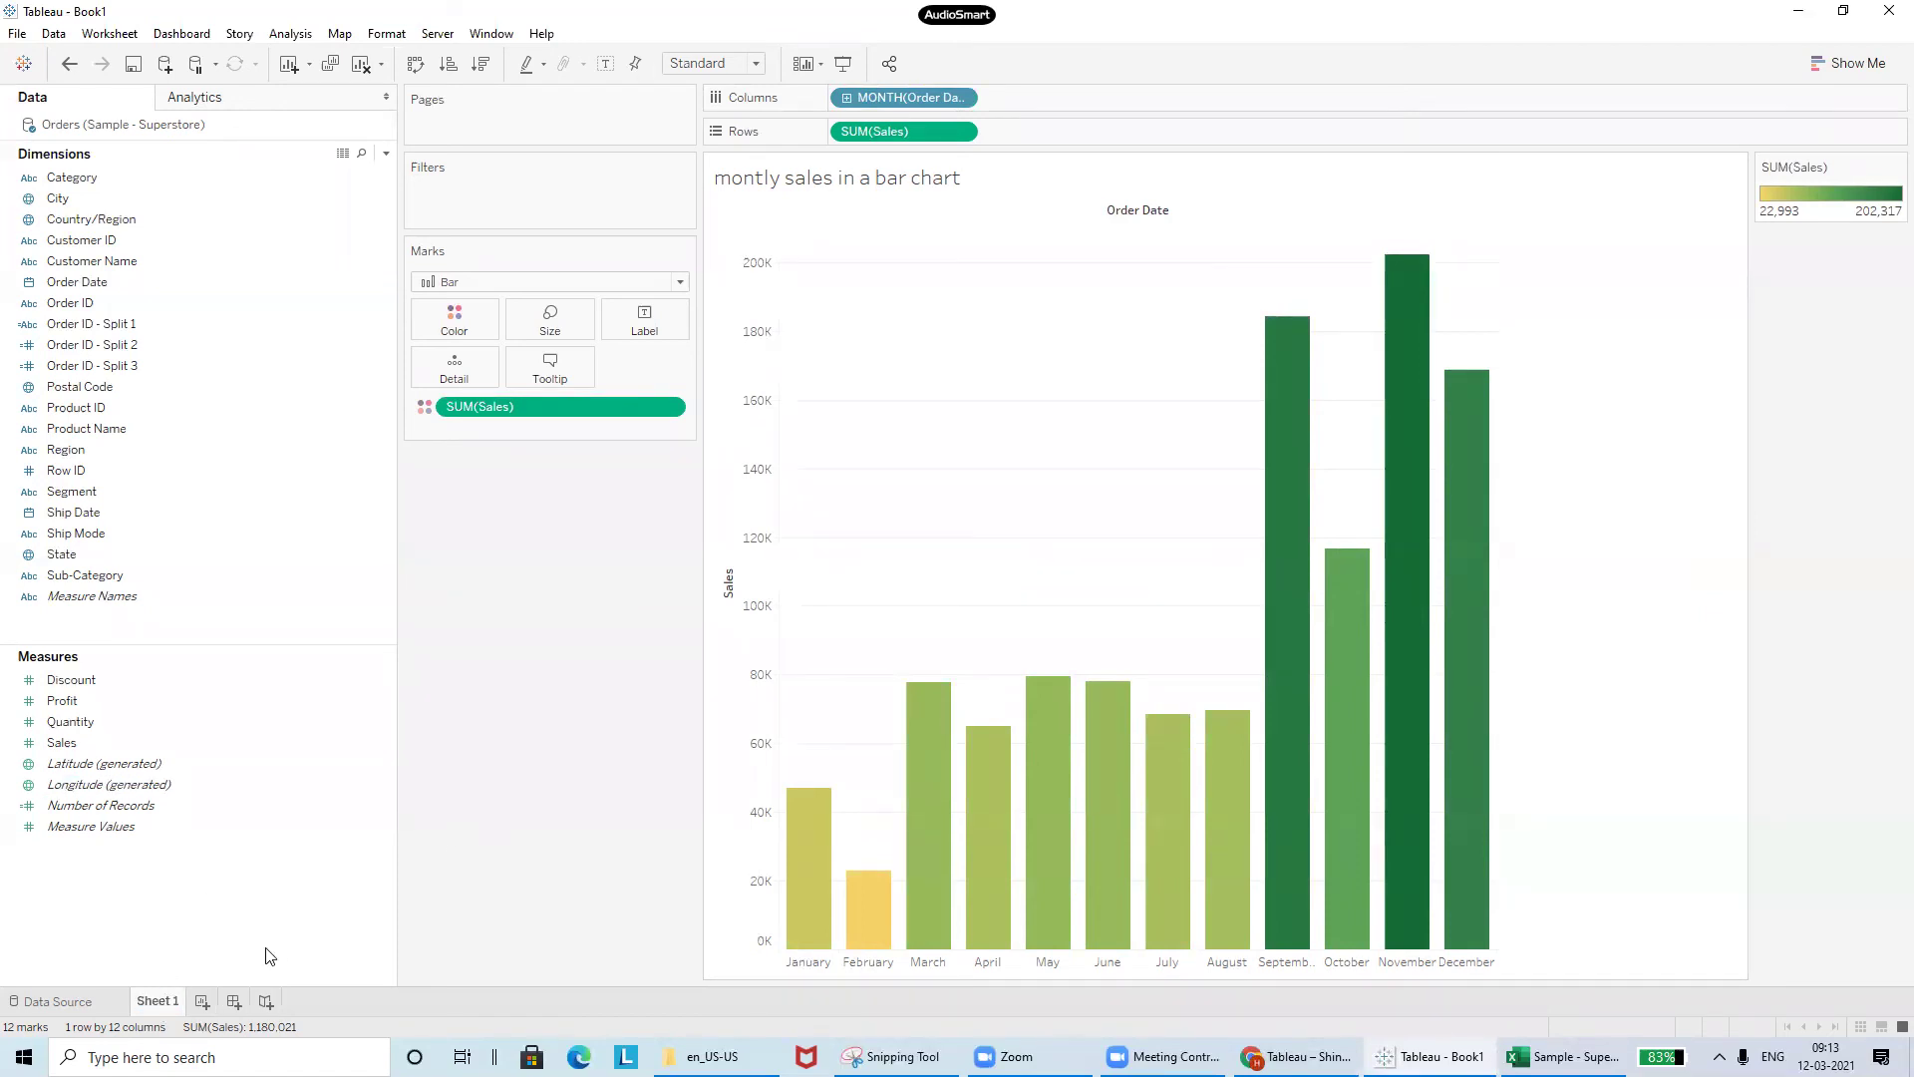
double_click(165, 1002)
type("Monthly Sales")
key("Return")
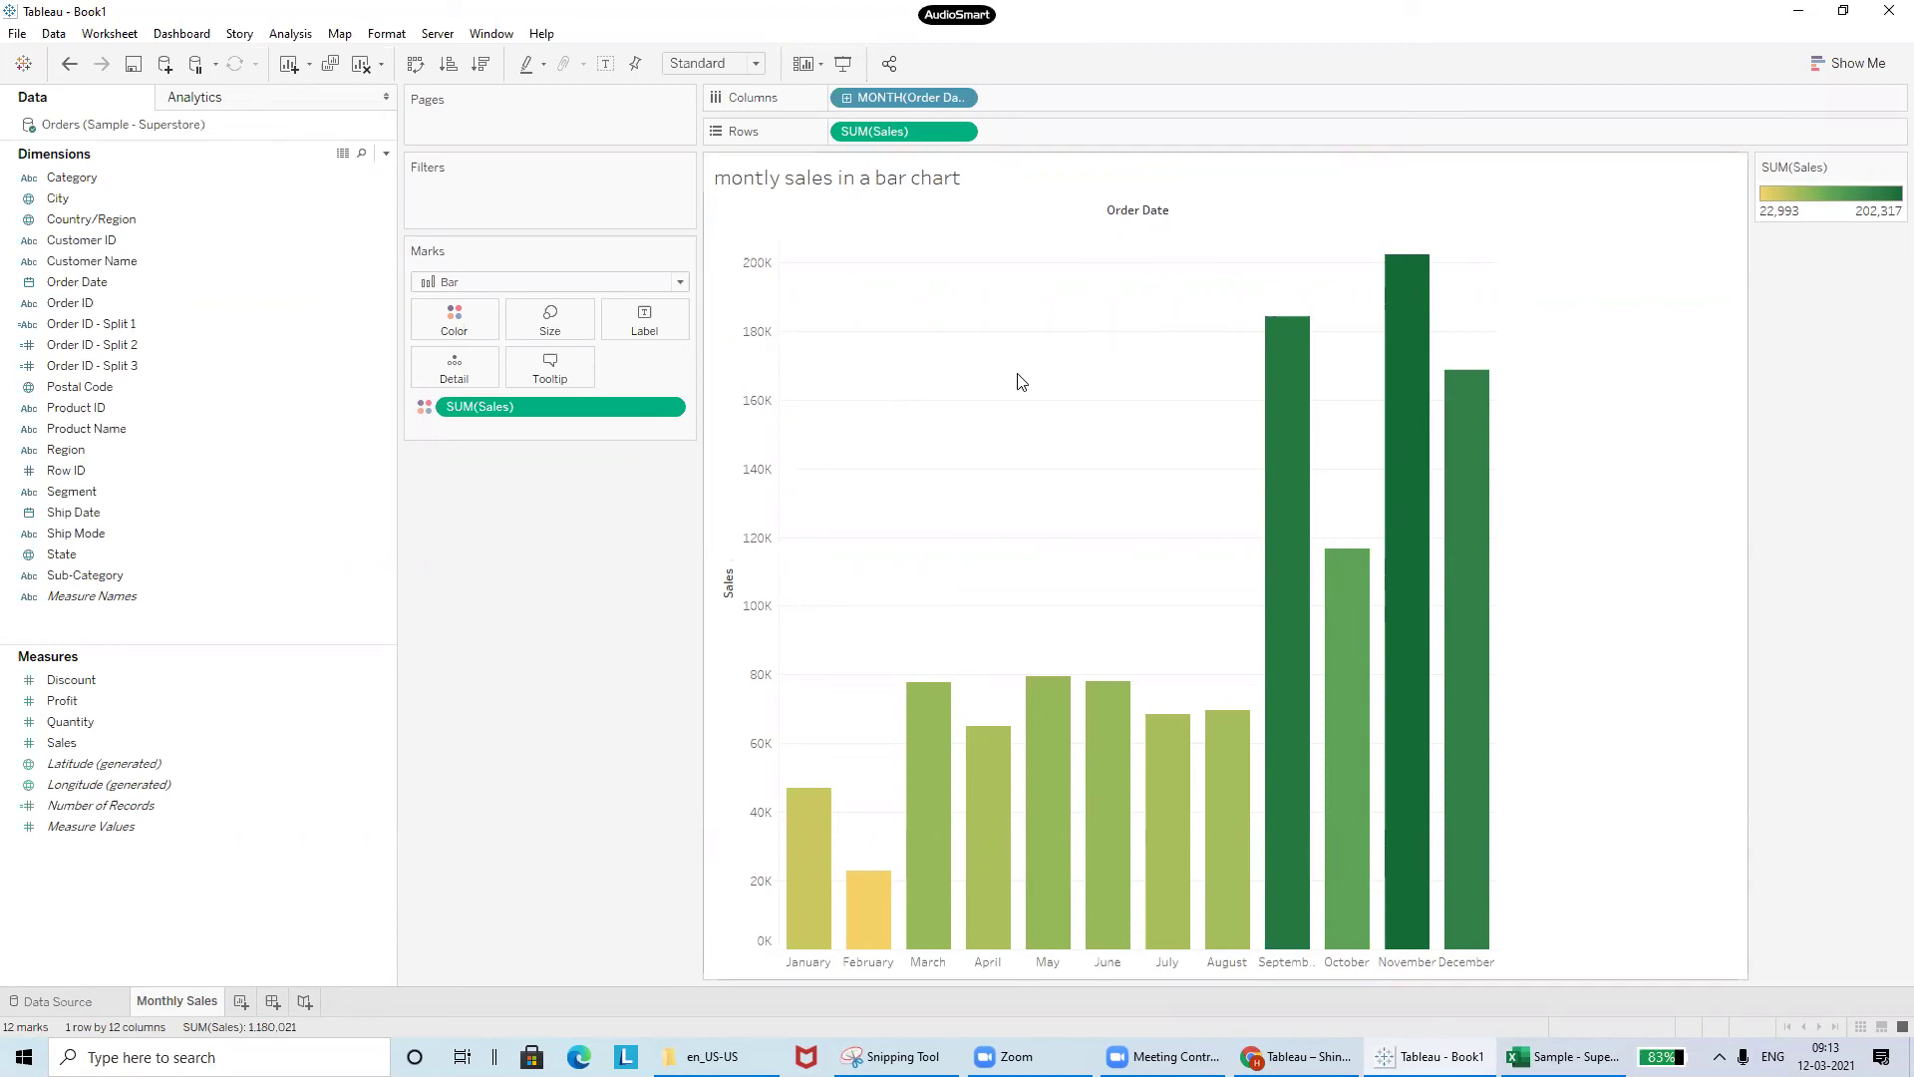
- Replace the chart's title text with the inserted Sheet Name field
double_click(865, 187)
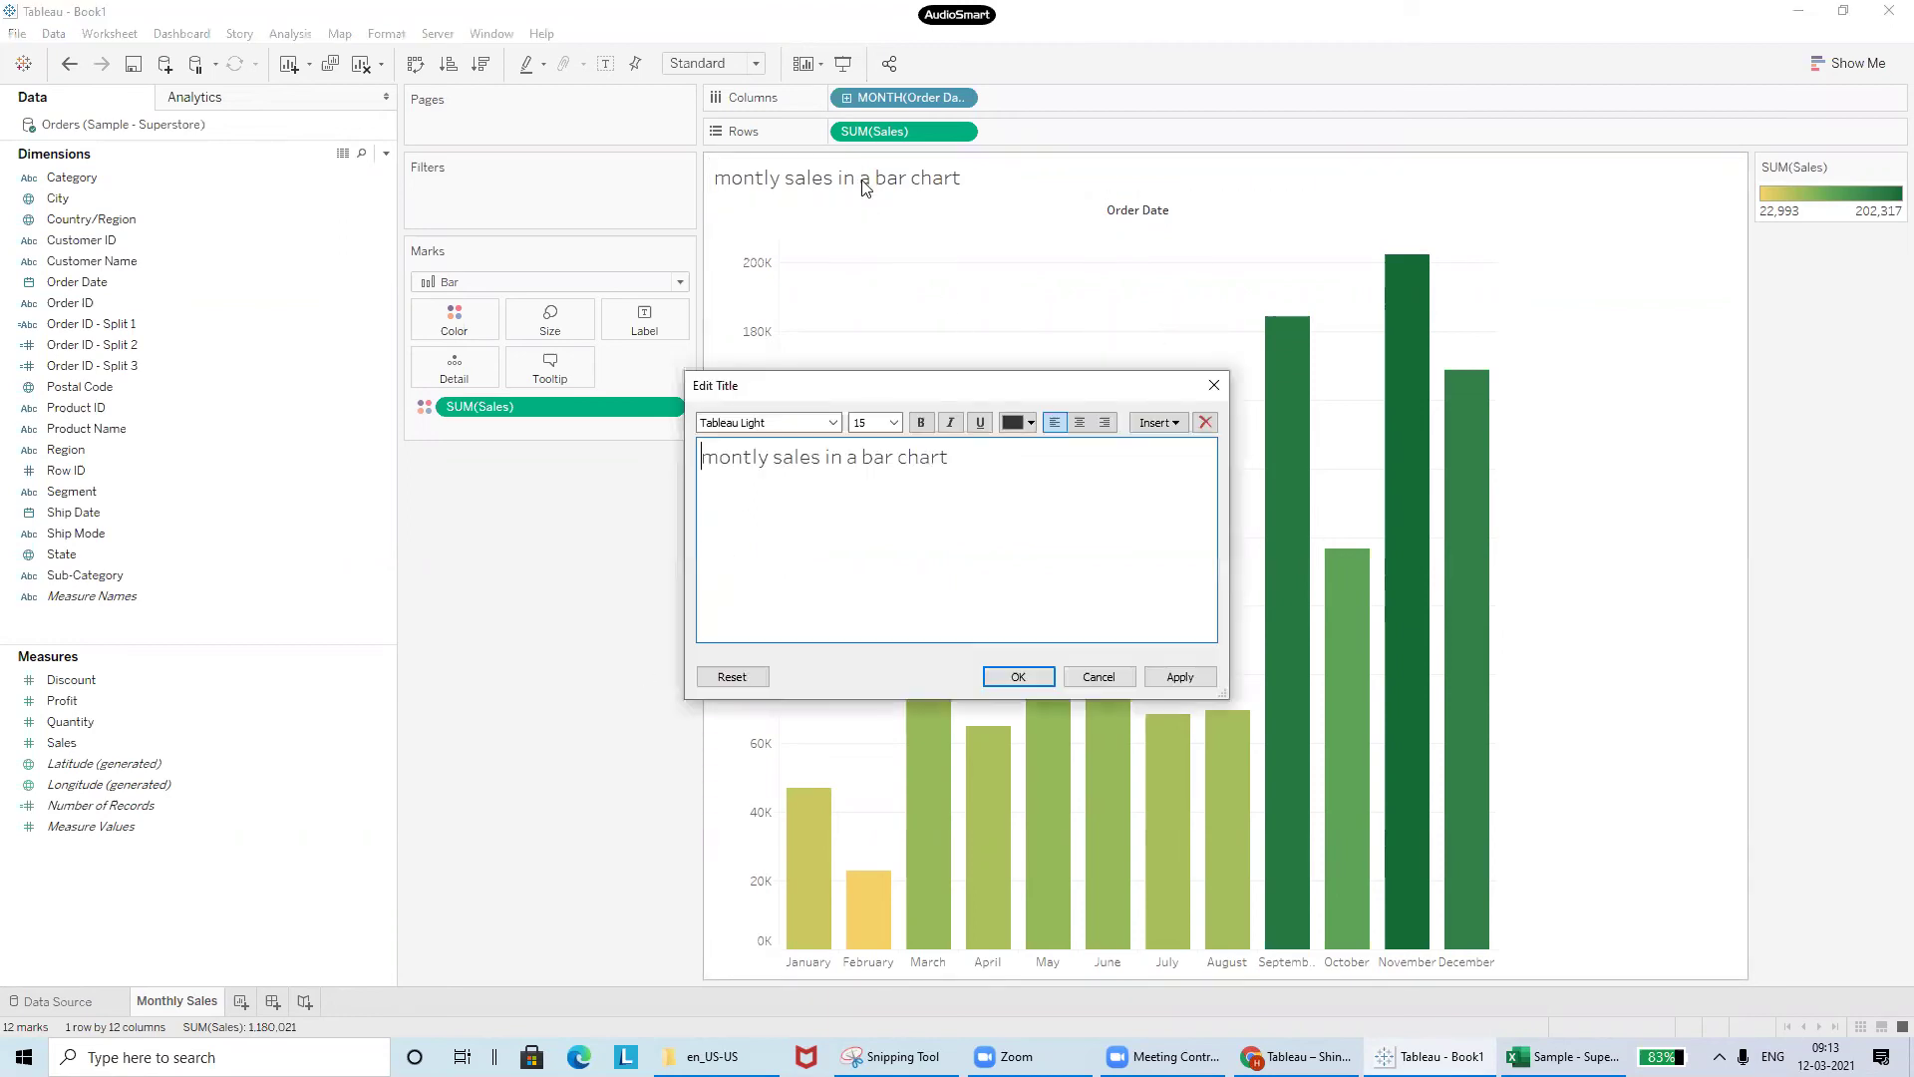
key("ctrl+a")
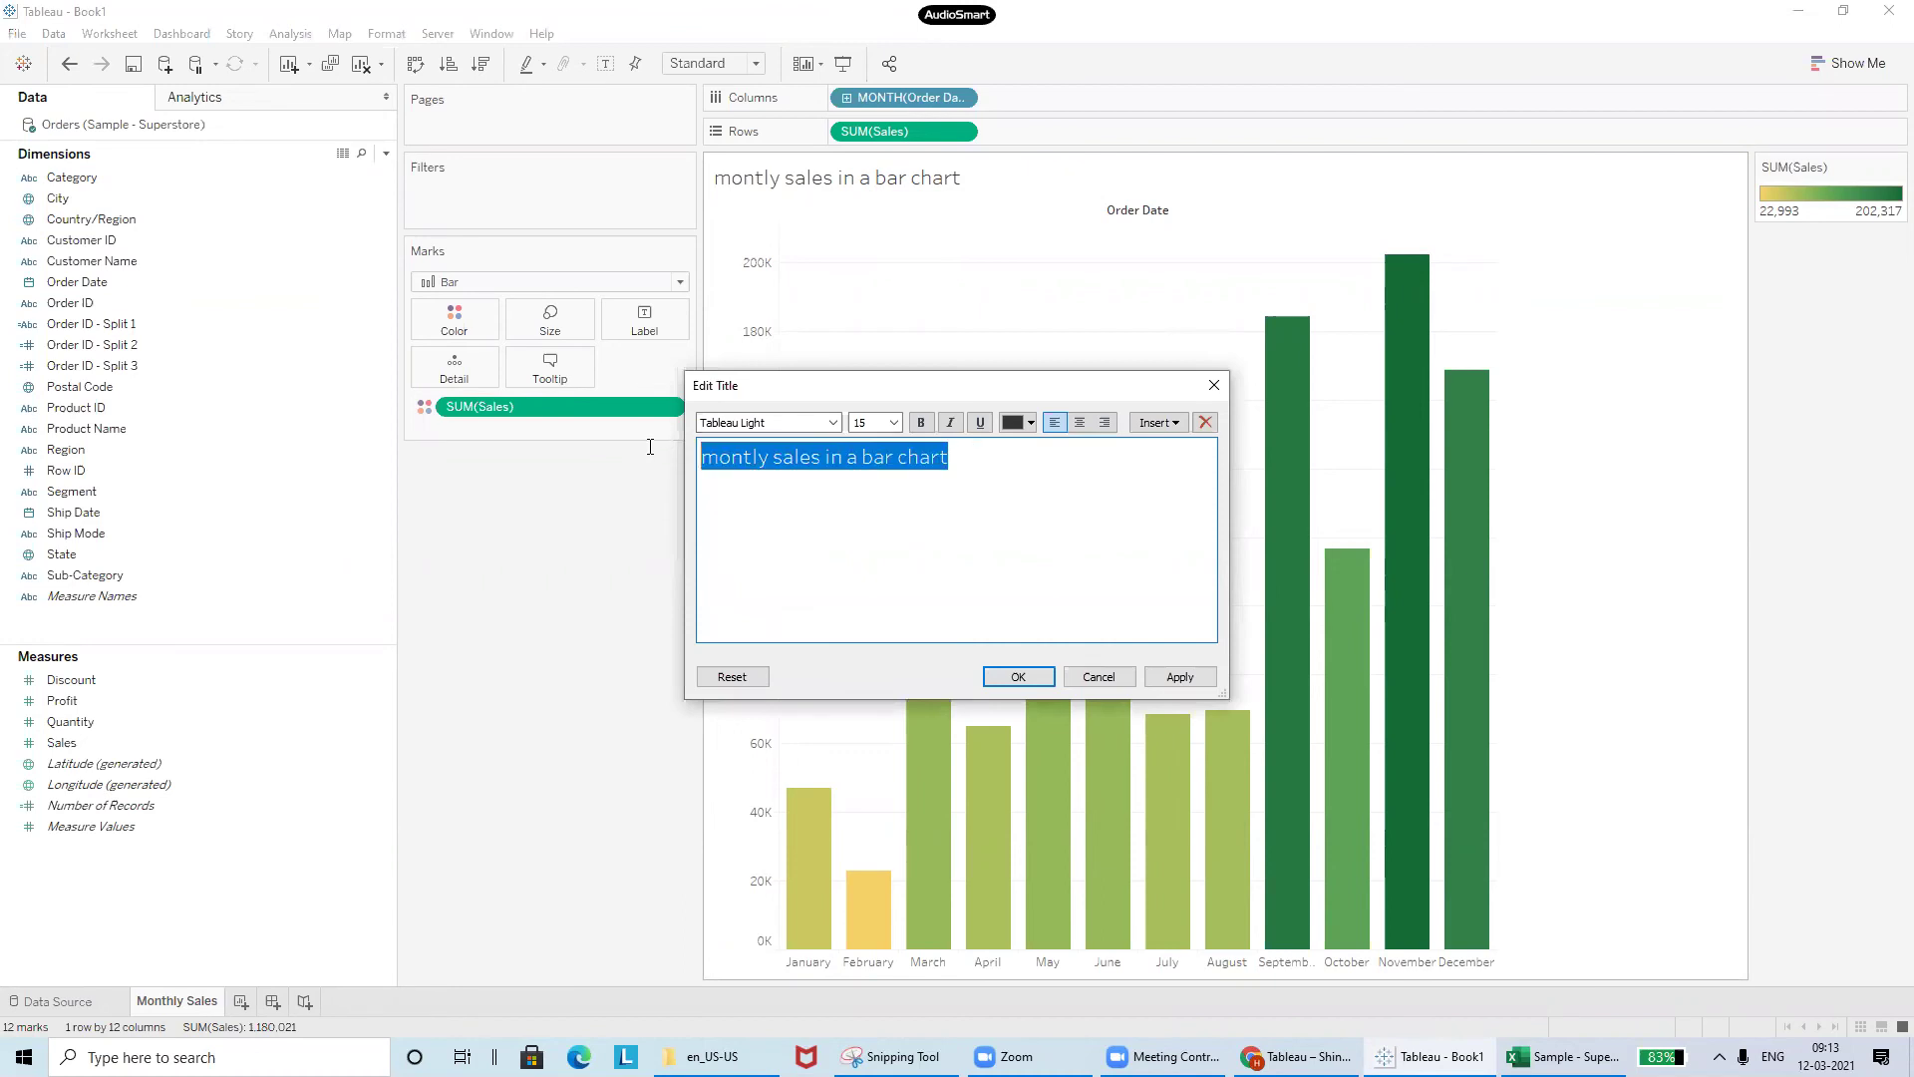
left_click(1159, 424)
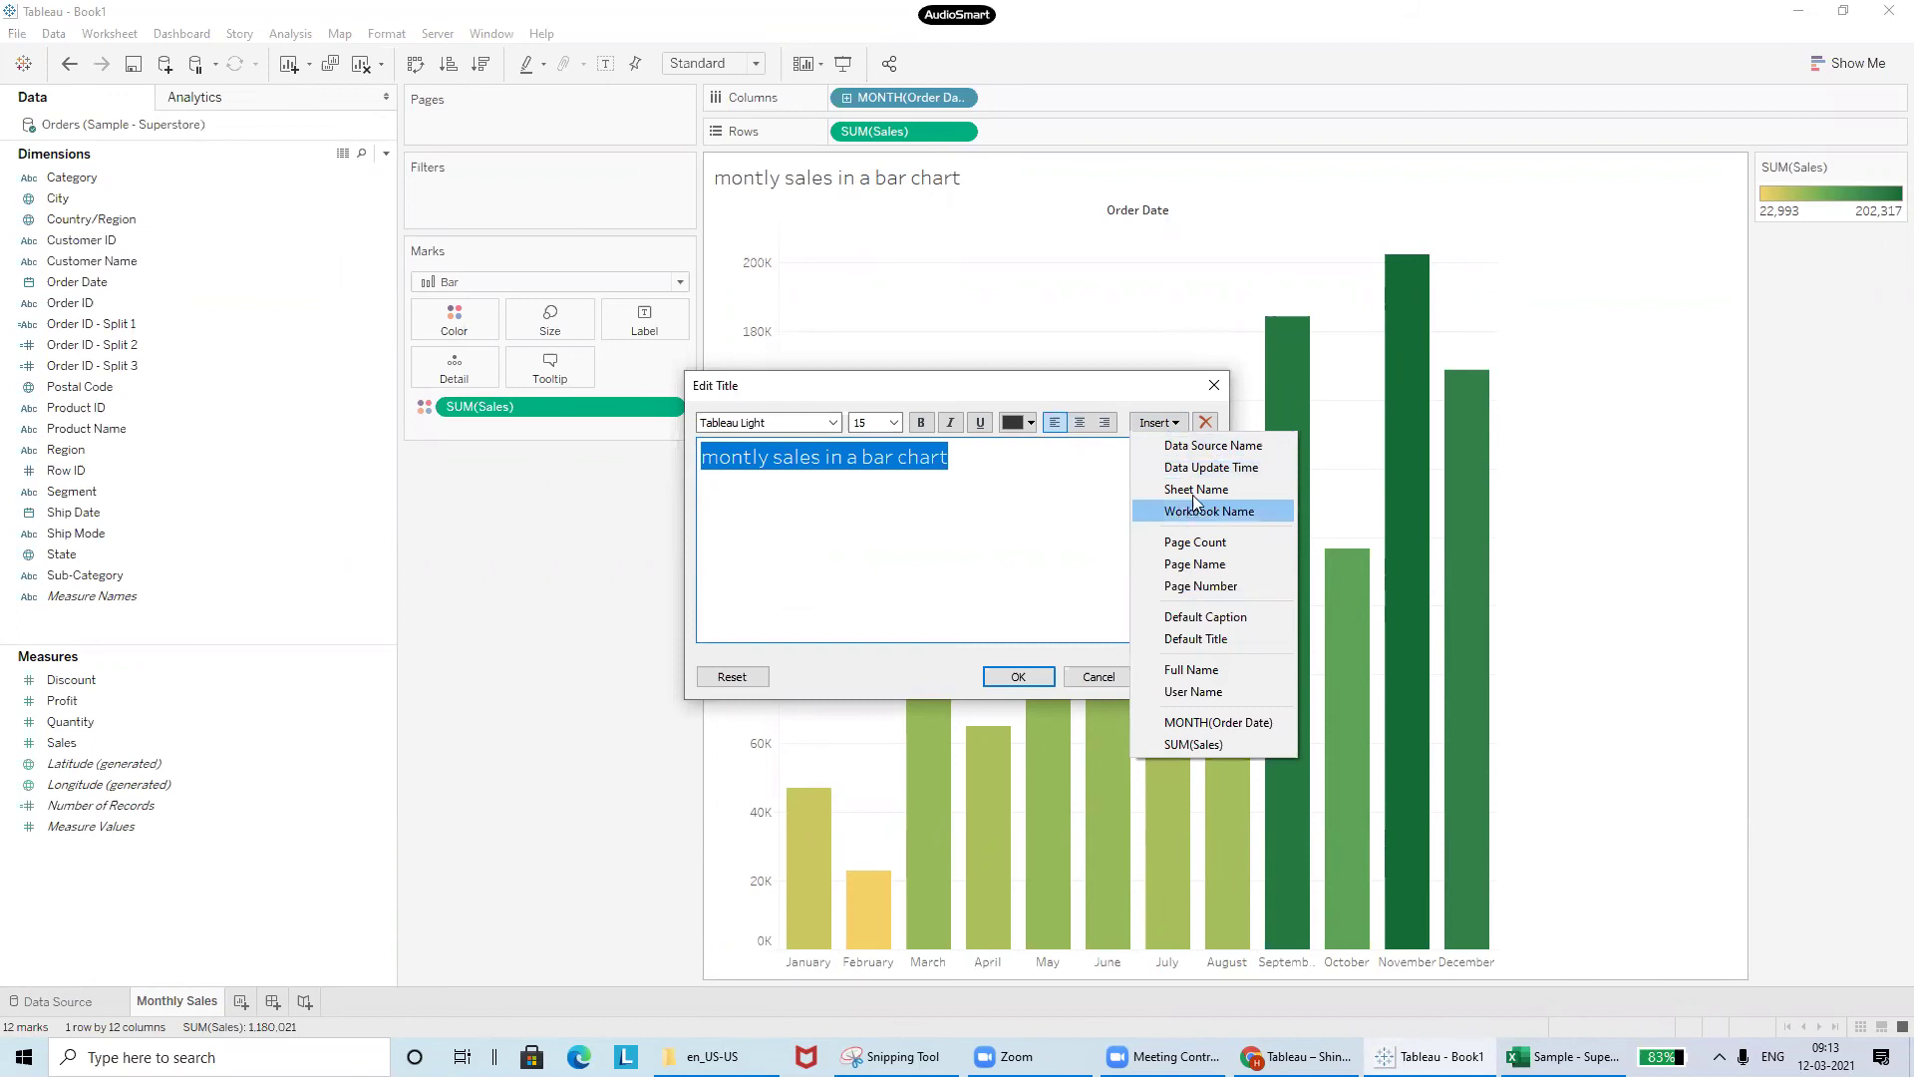
left_click(1191, 490)
left_click(1011, 679)
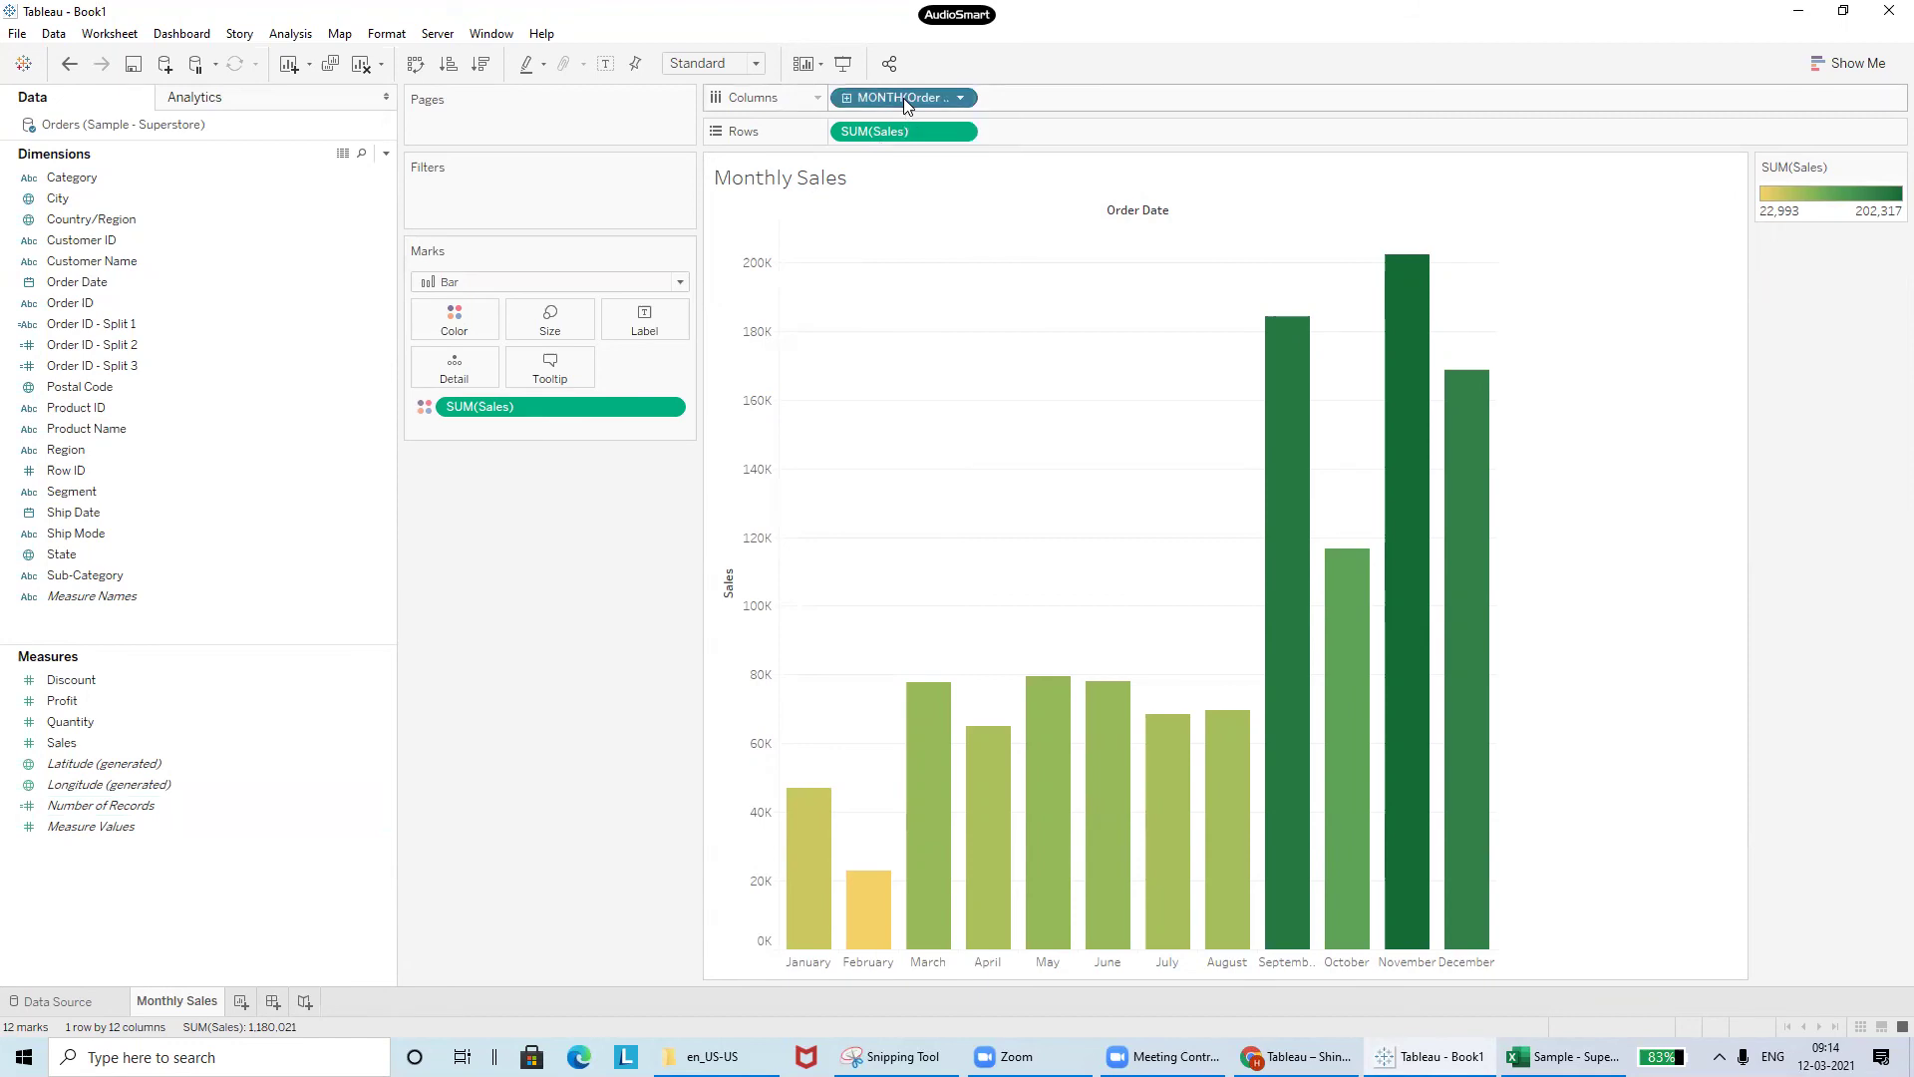
- Create a new worksheet with the year of Order Date on Rows and Sales shown as text values
left_click(187, 261)
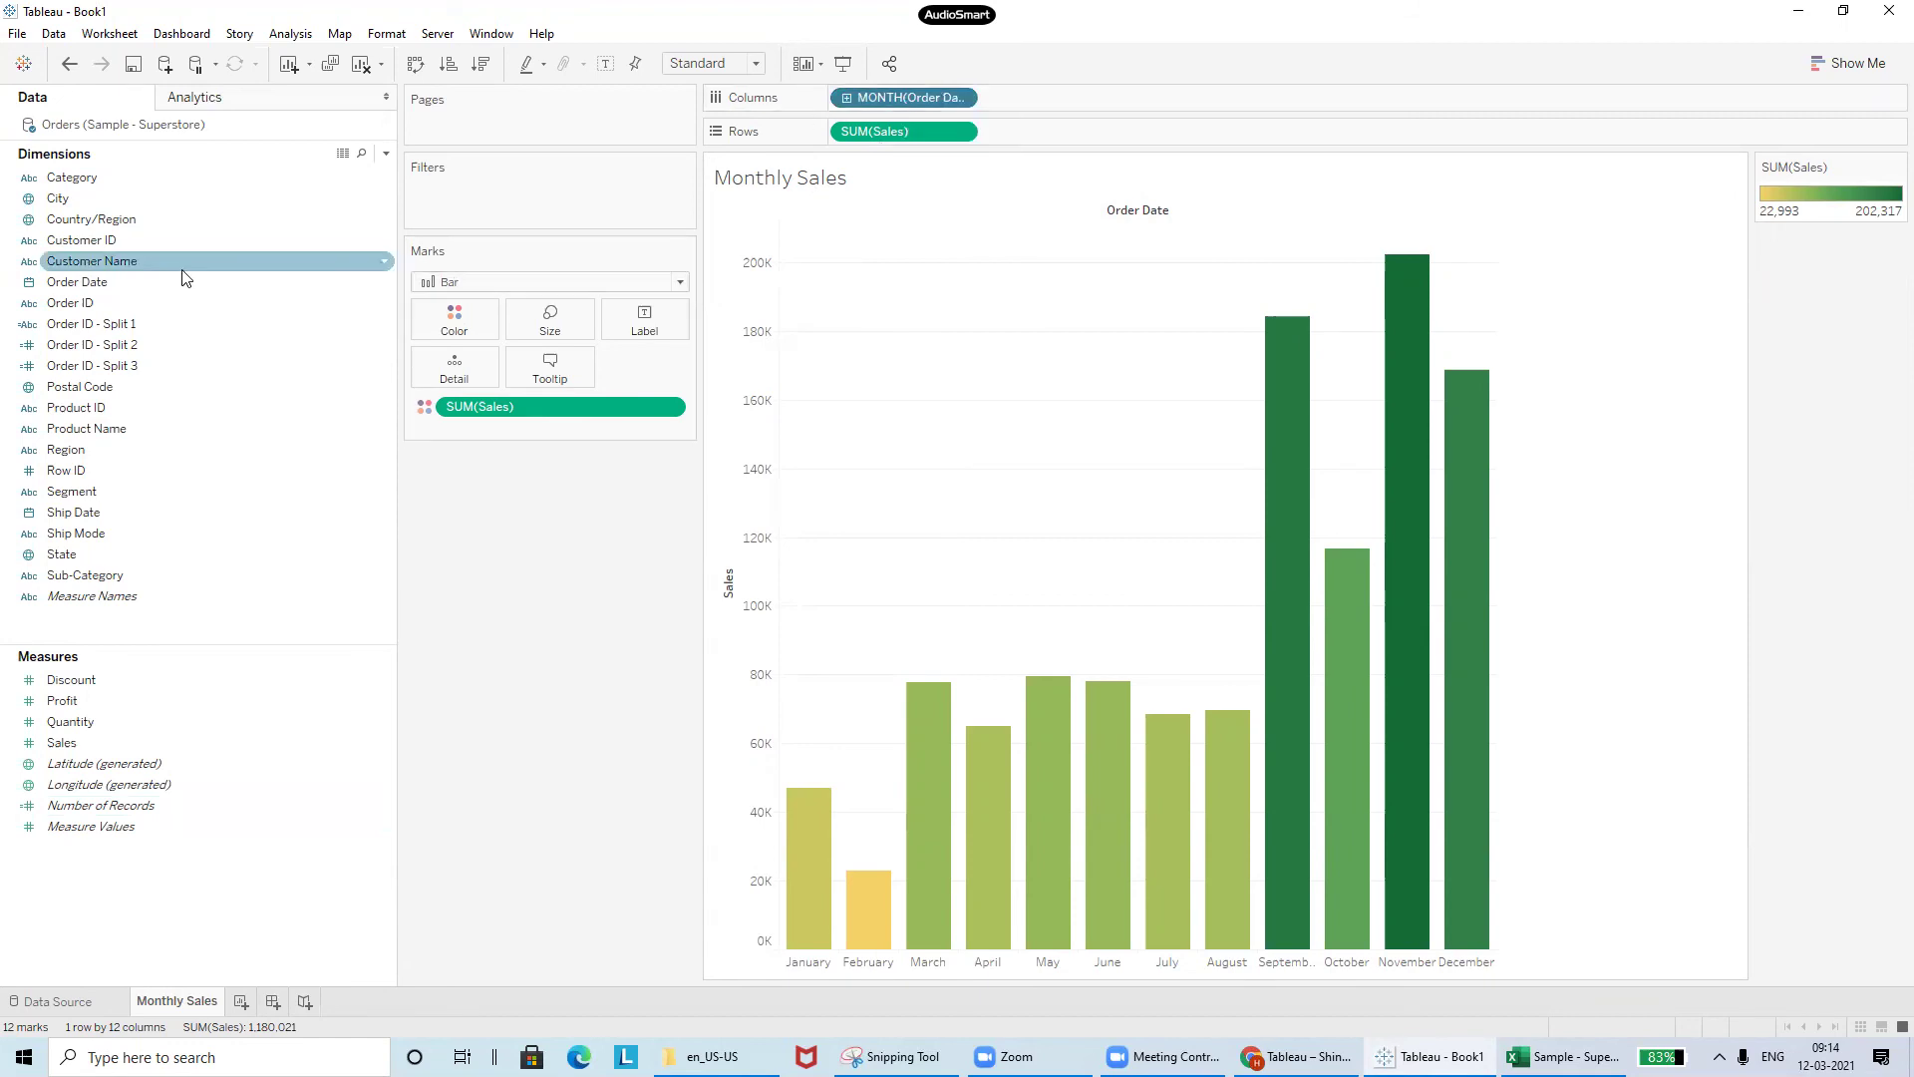
left_click_drag(107, 280, 117, 682)
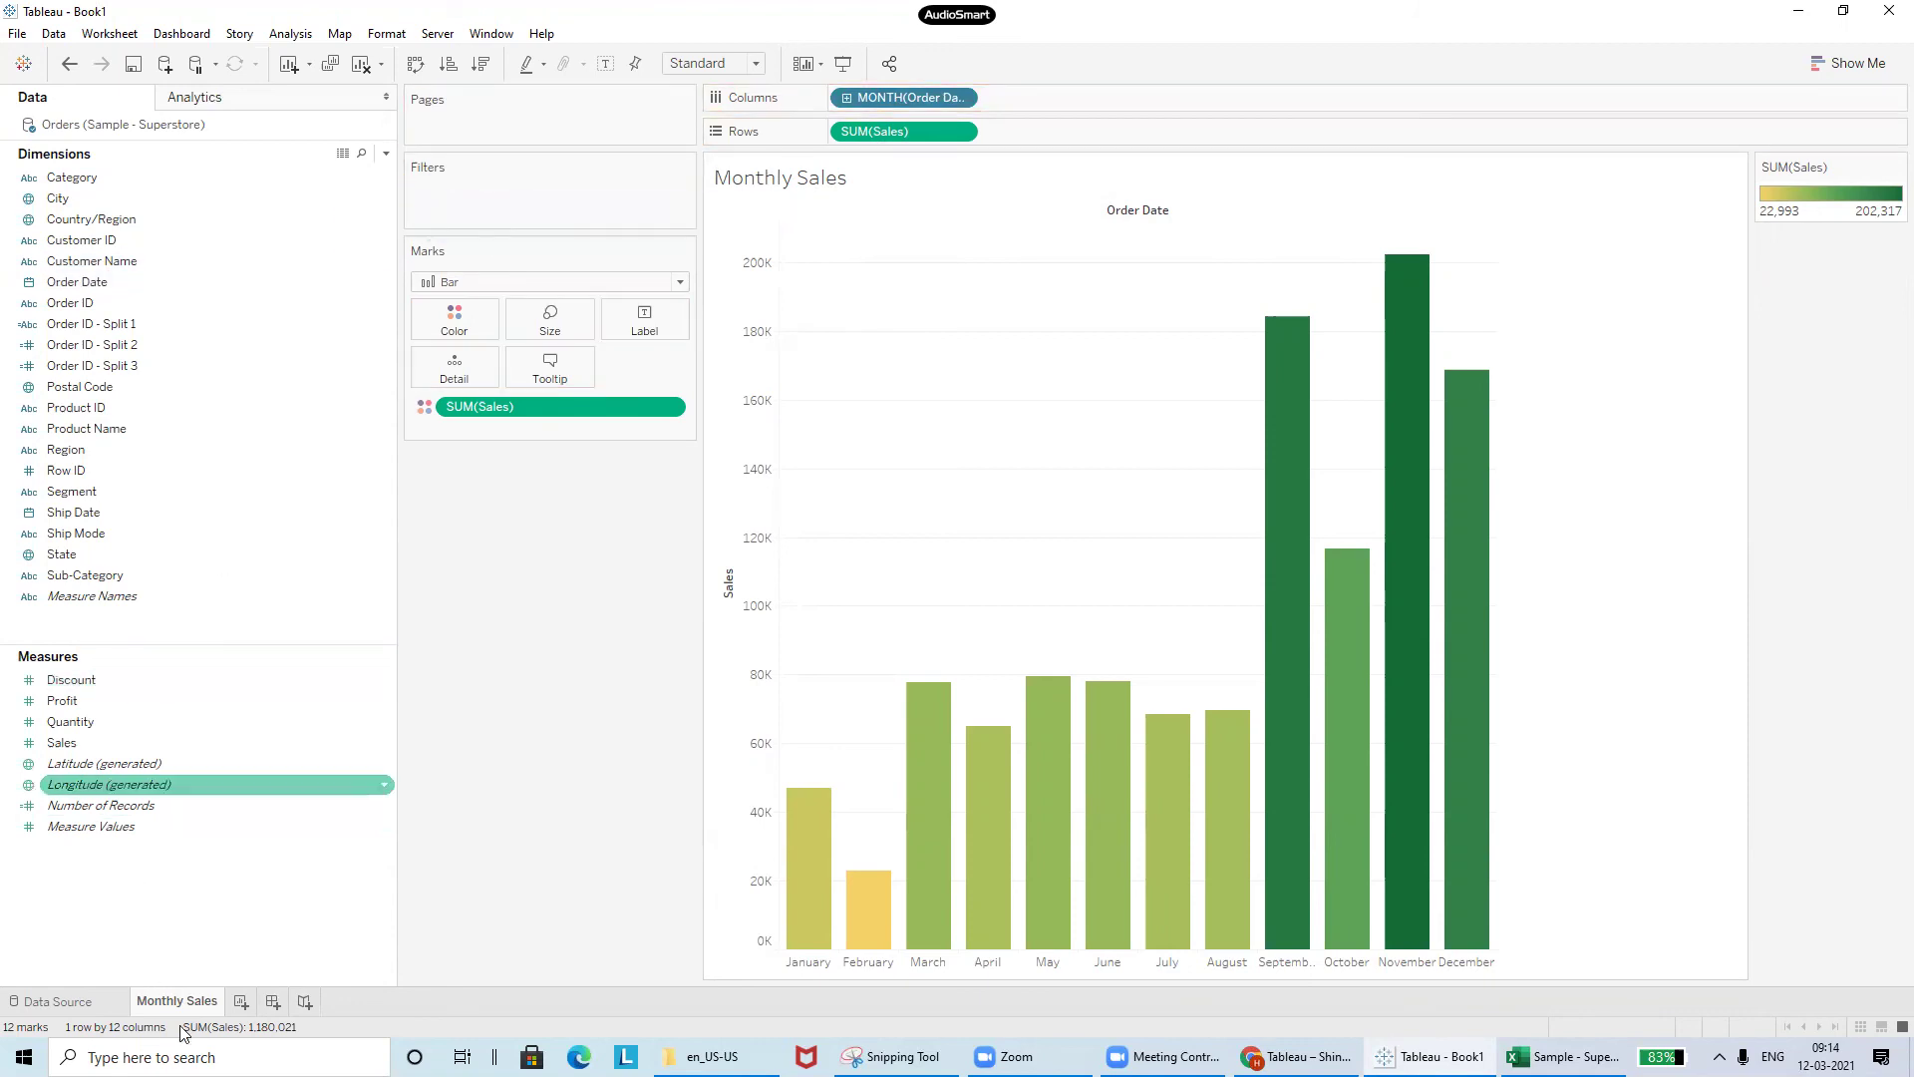
left_click(242, 1001)
left_click_drag(111, 279, 791, 135)
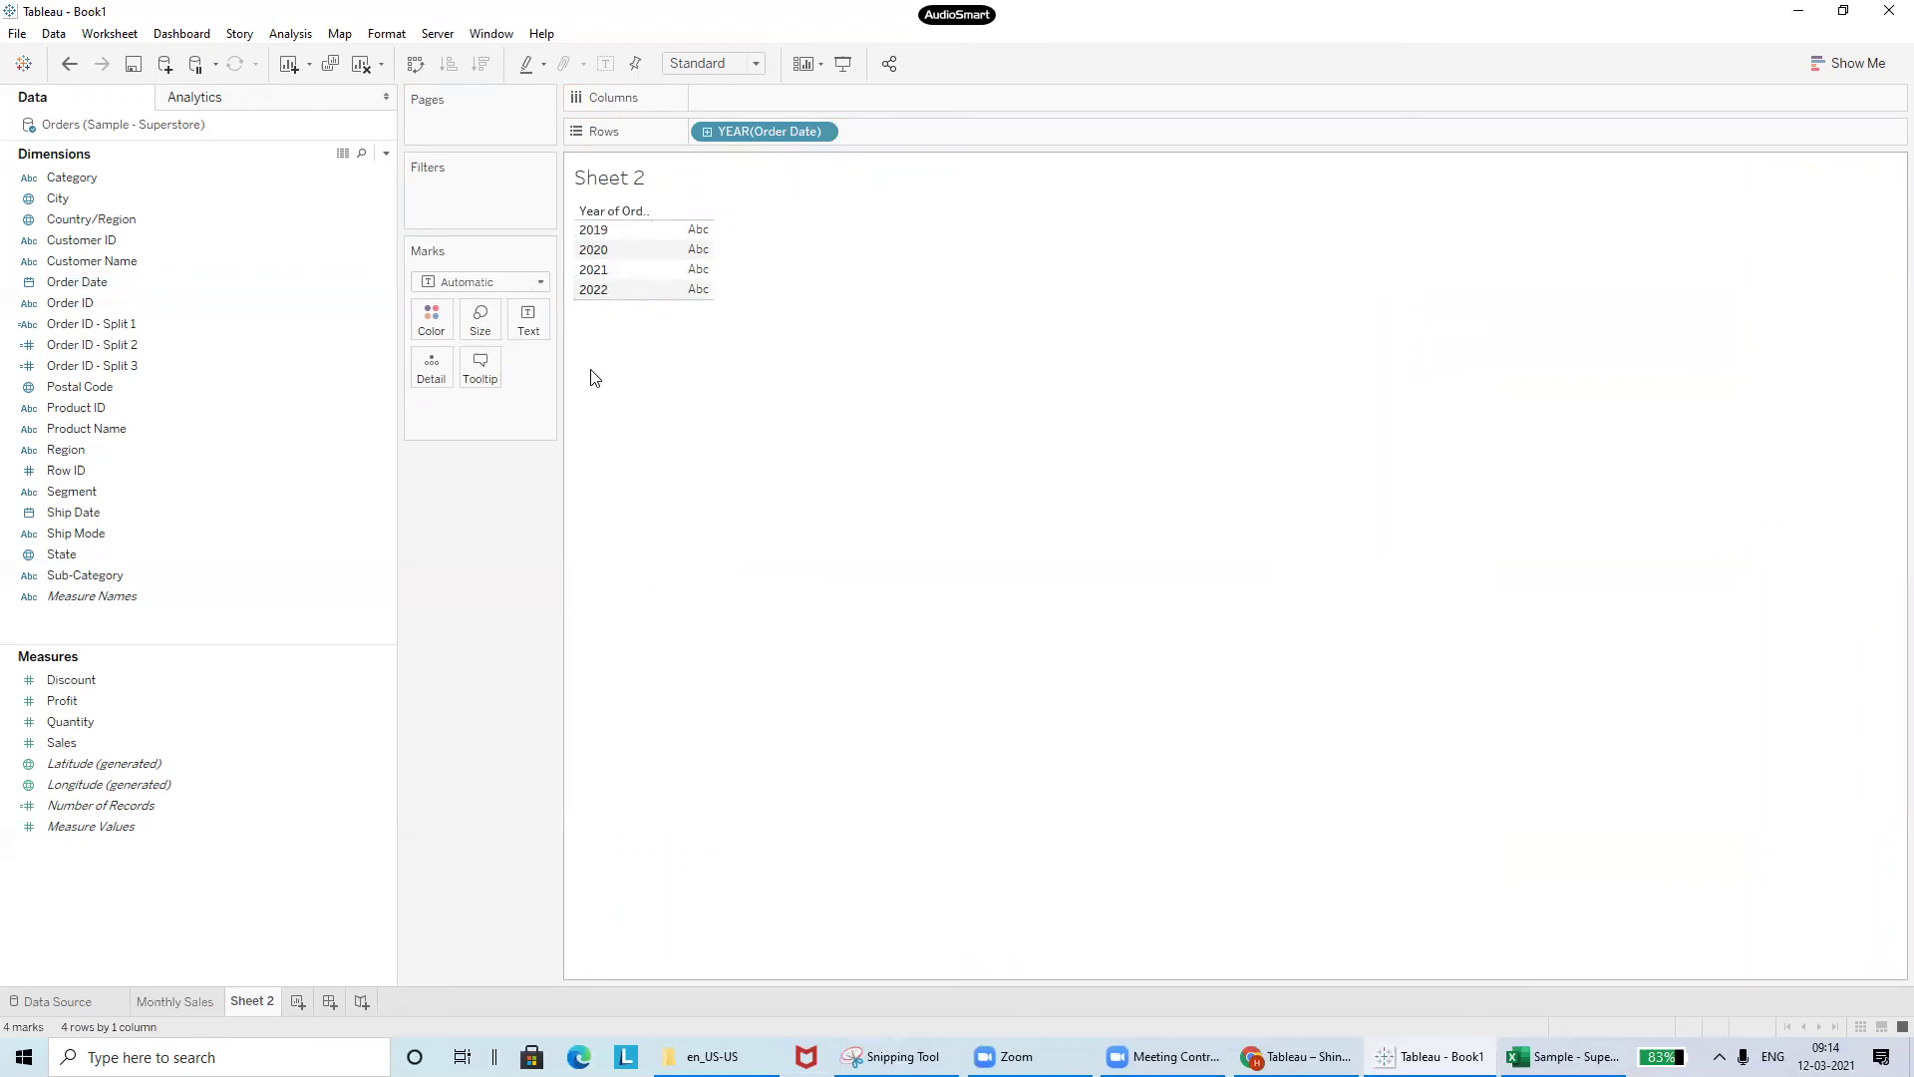
left_click(95, 557)
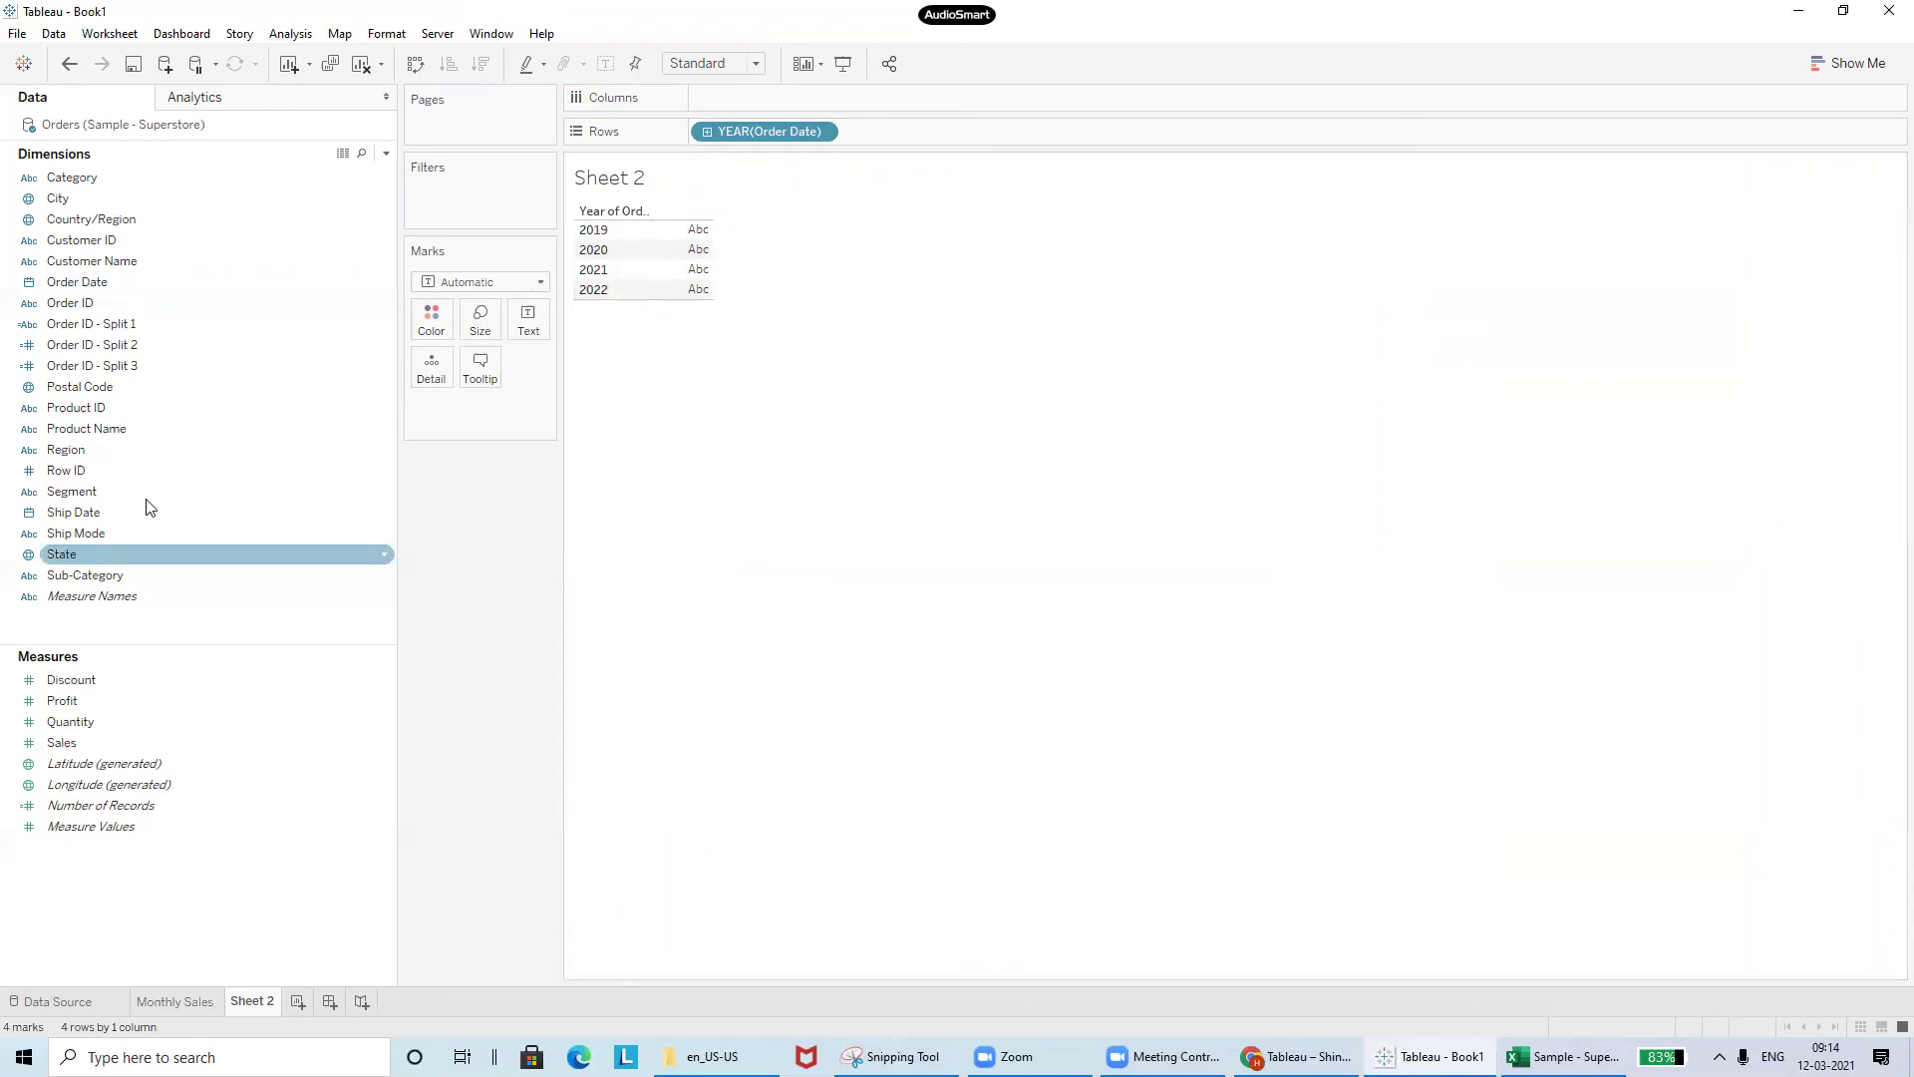
left_click(169, 429)
left_click_drag(92, 743, 526, 321)
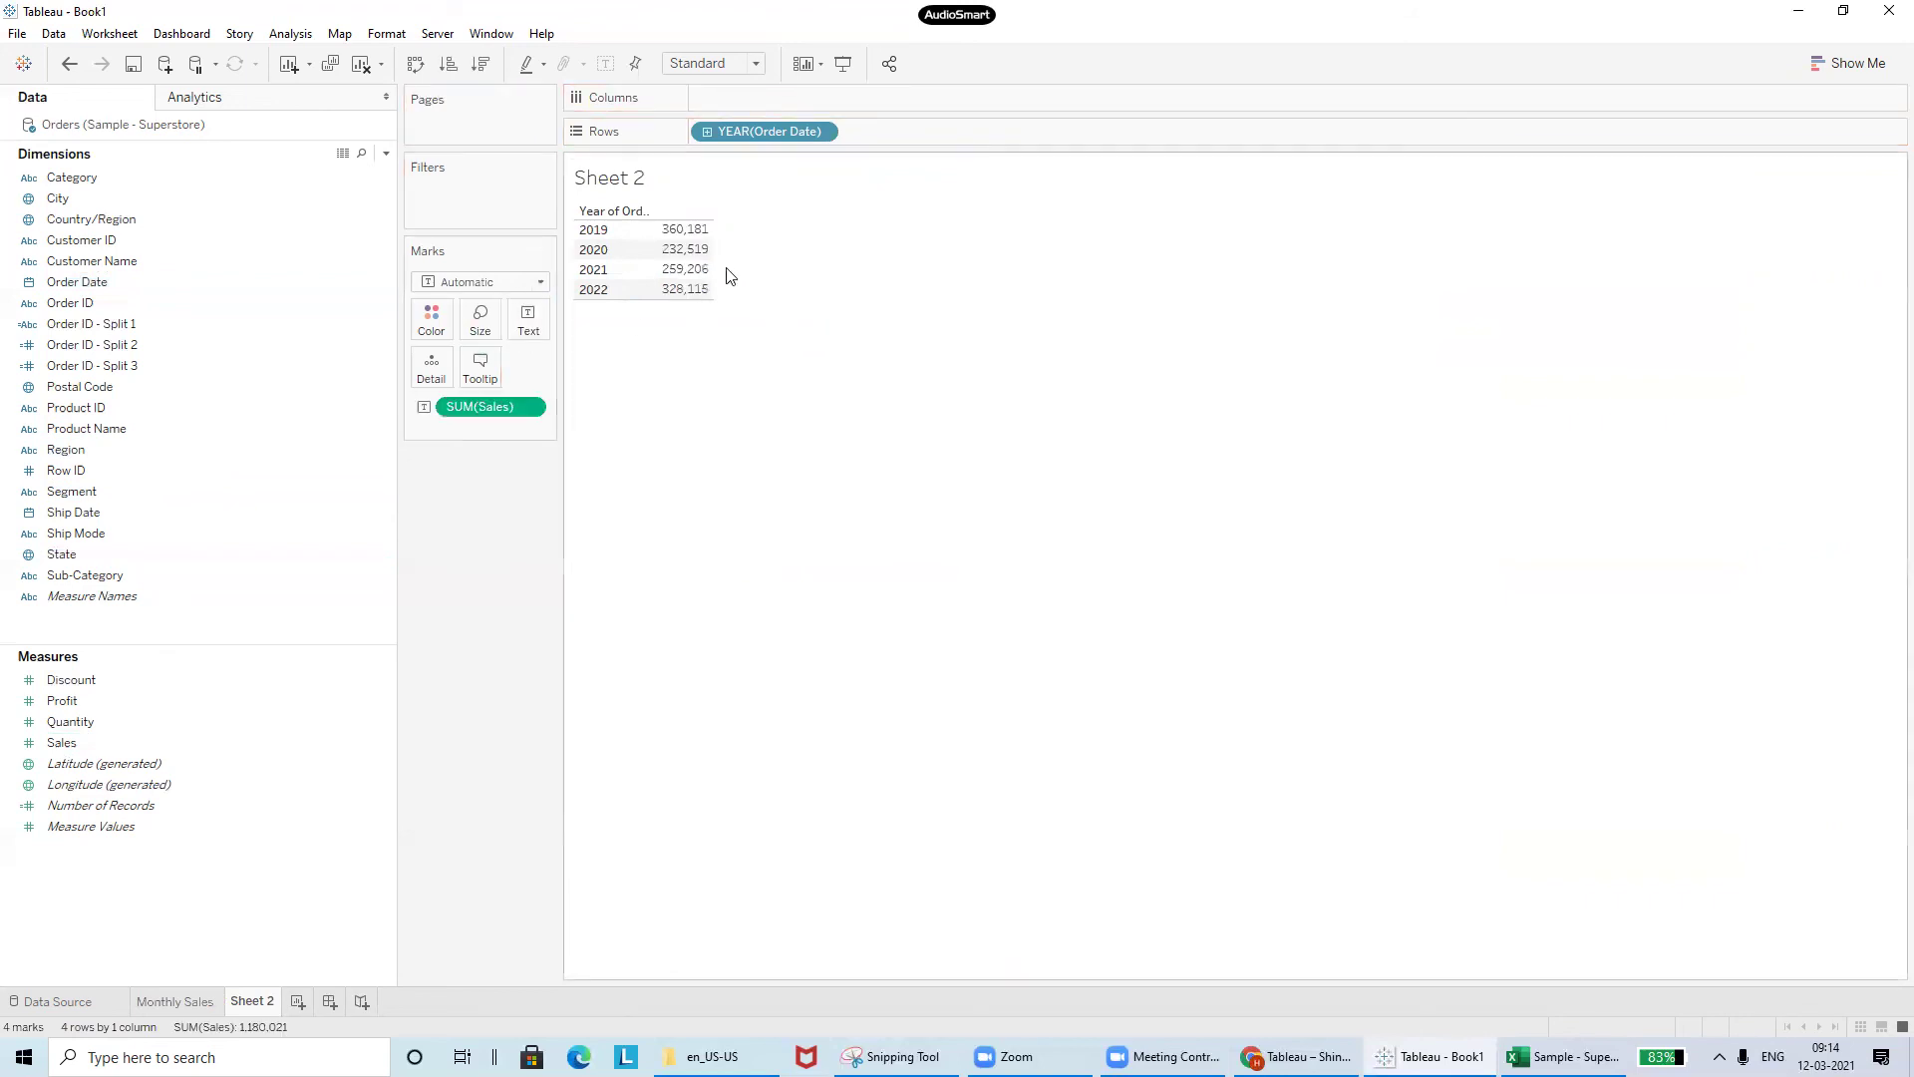
- Change Order Date on Rows to the month with year and make it discrete, listing Sales for each month of every year
right_click(768, 143)
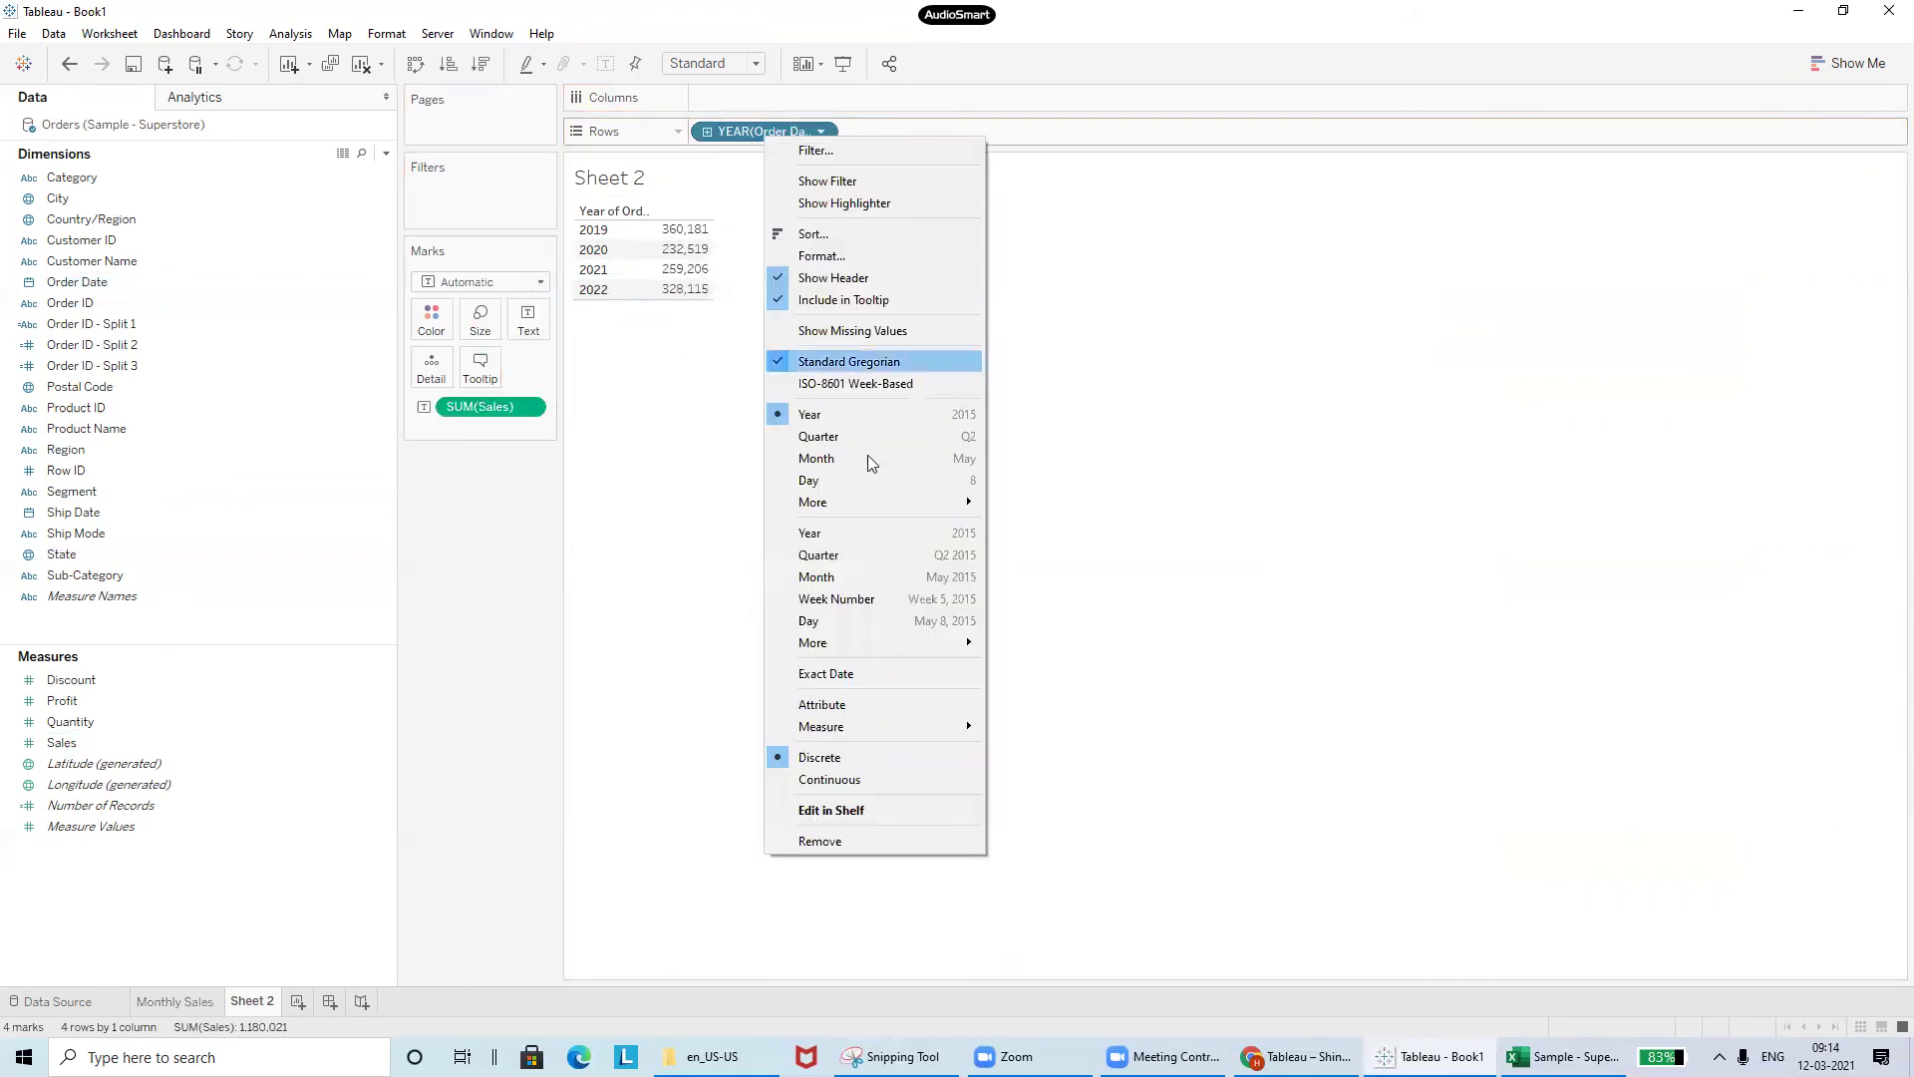
left_click(879, 579)
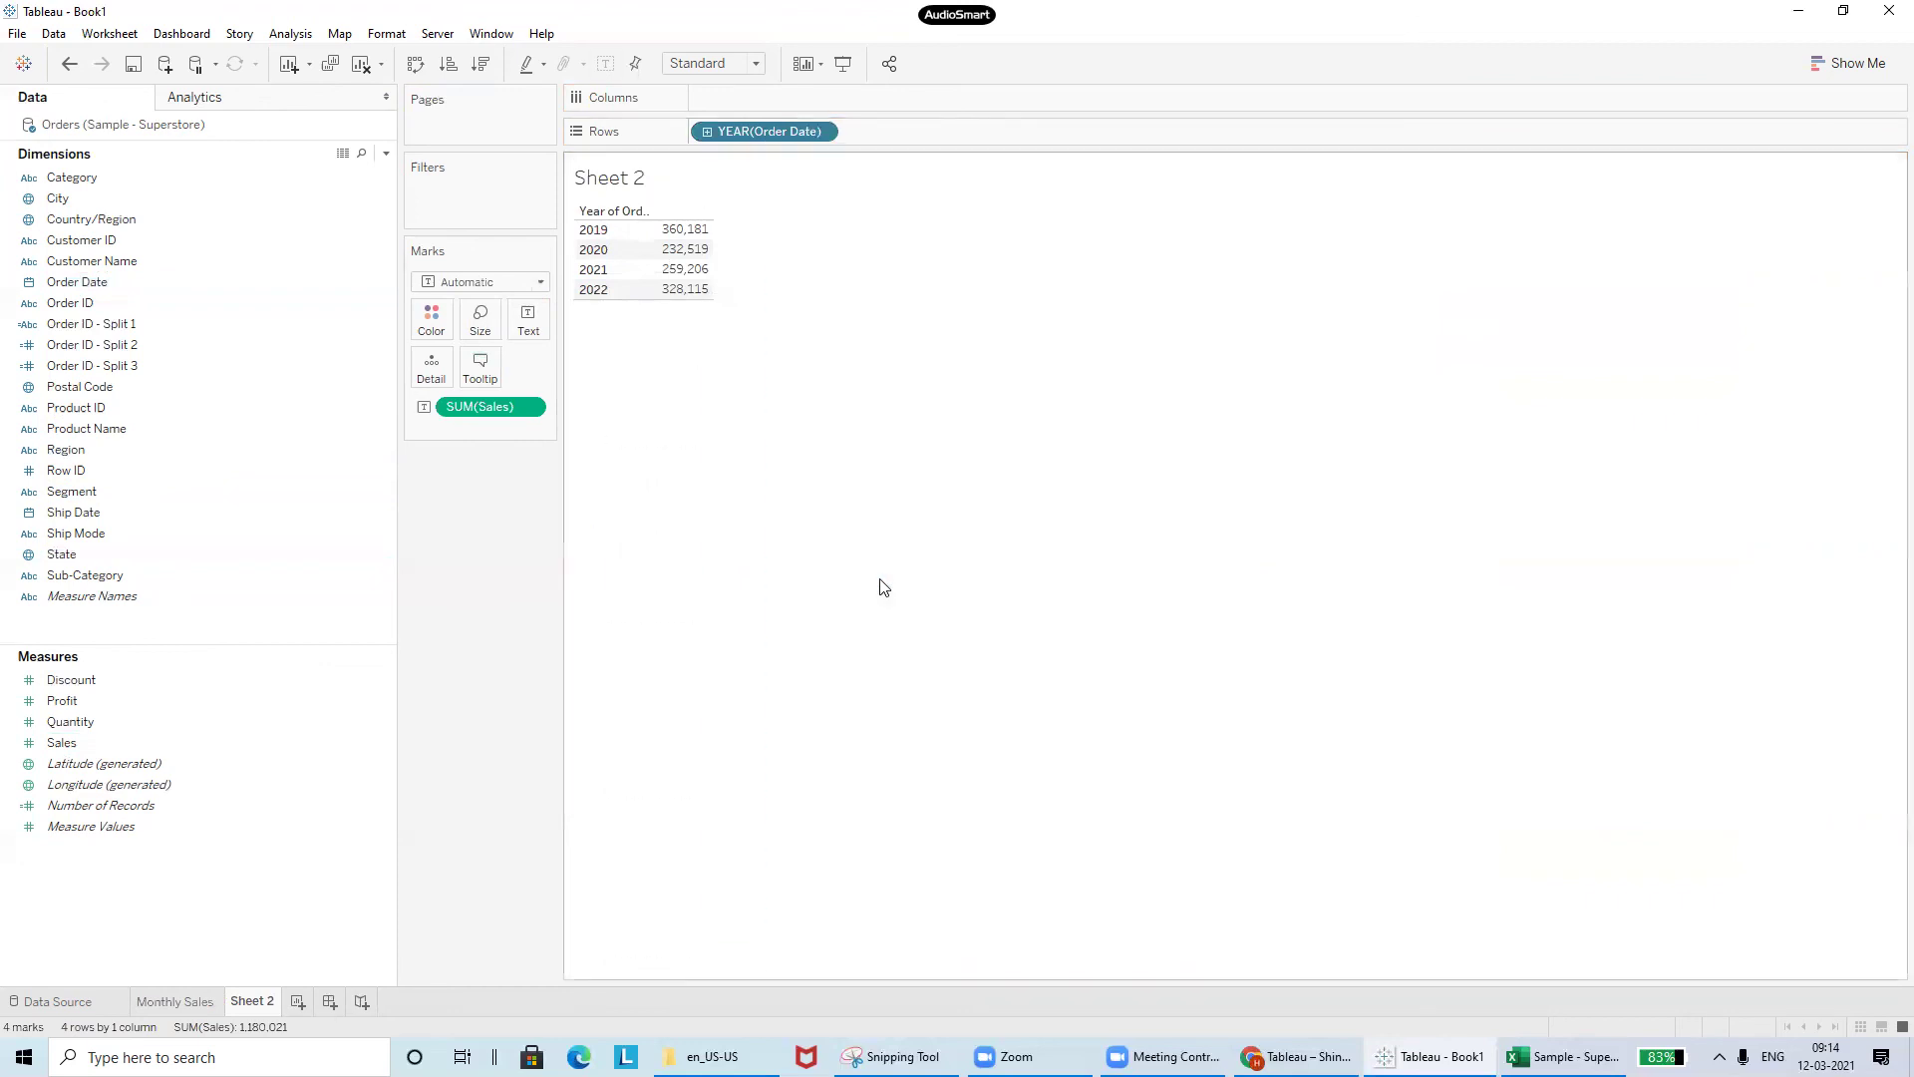
right_click(756, 132)
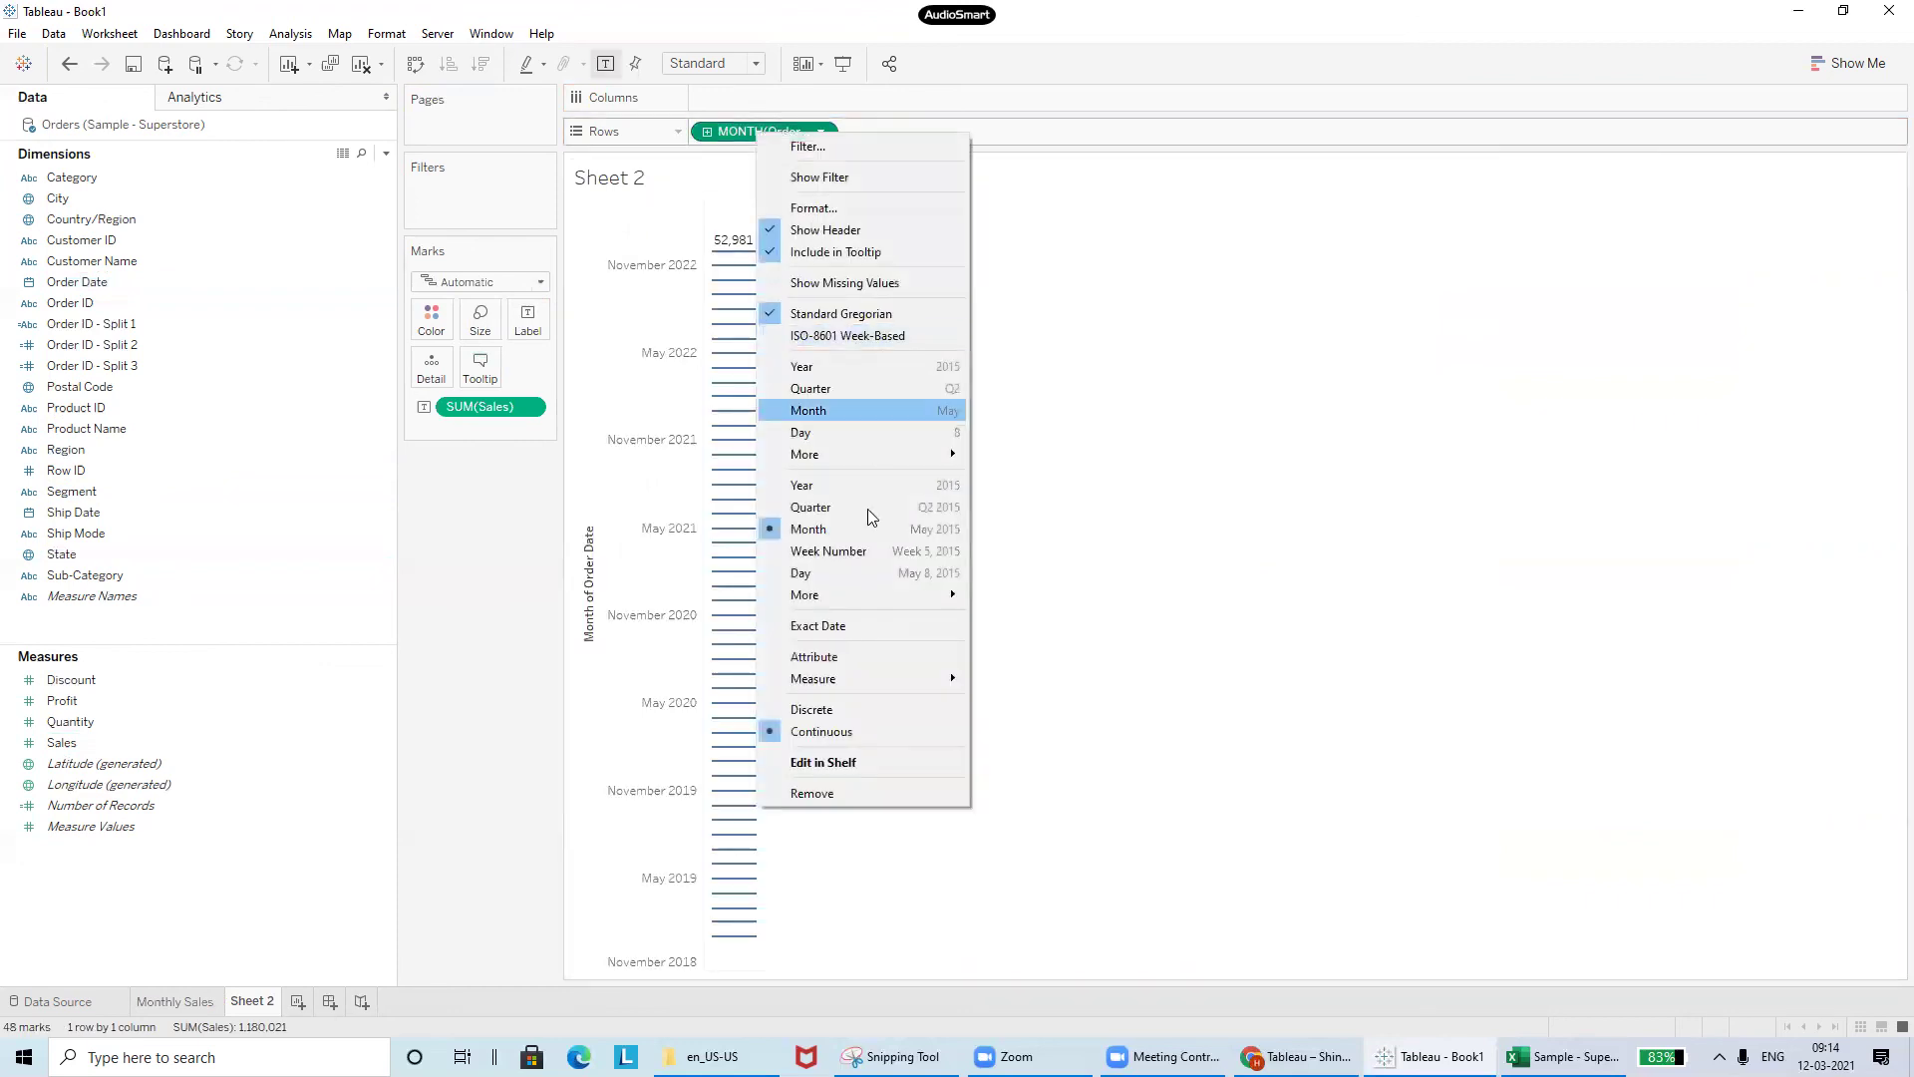
left_click(835, 711)
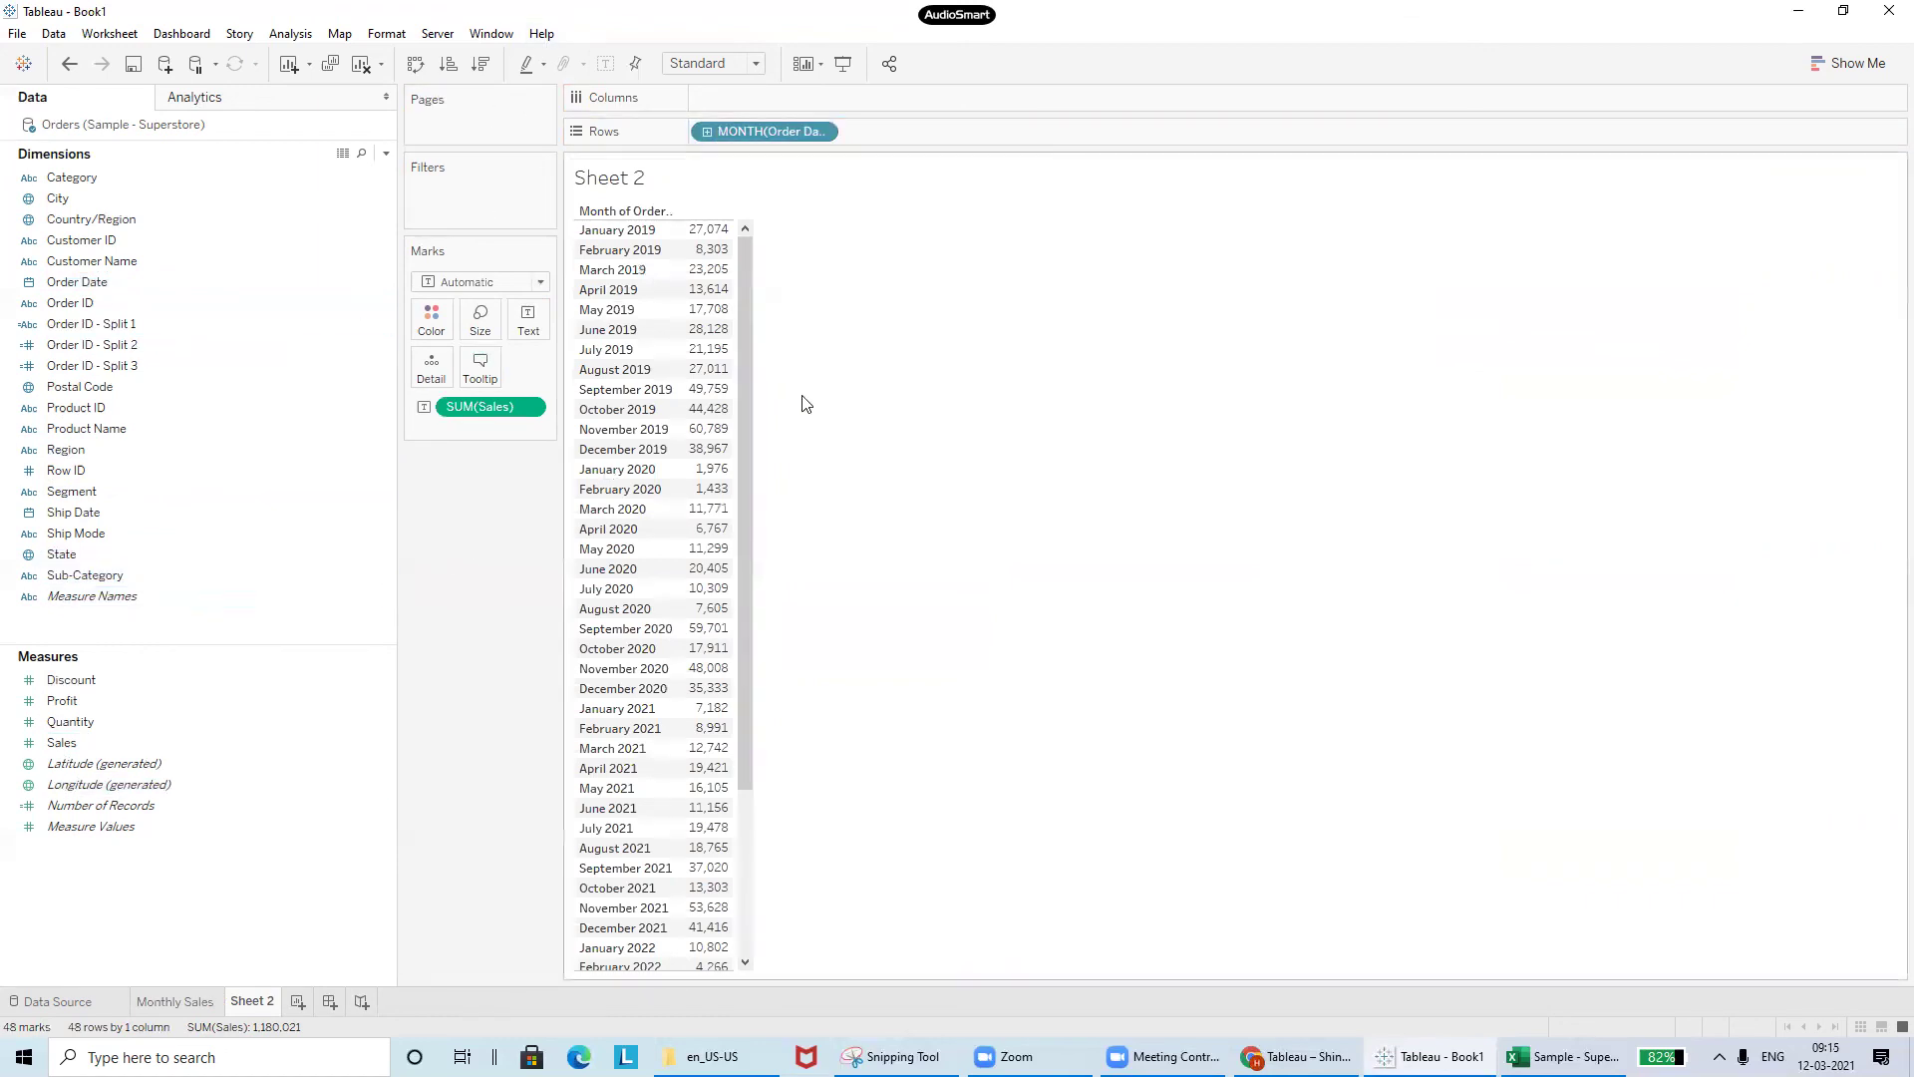
left_click_drag(746, 391, 761, 631)
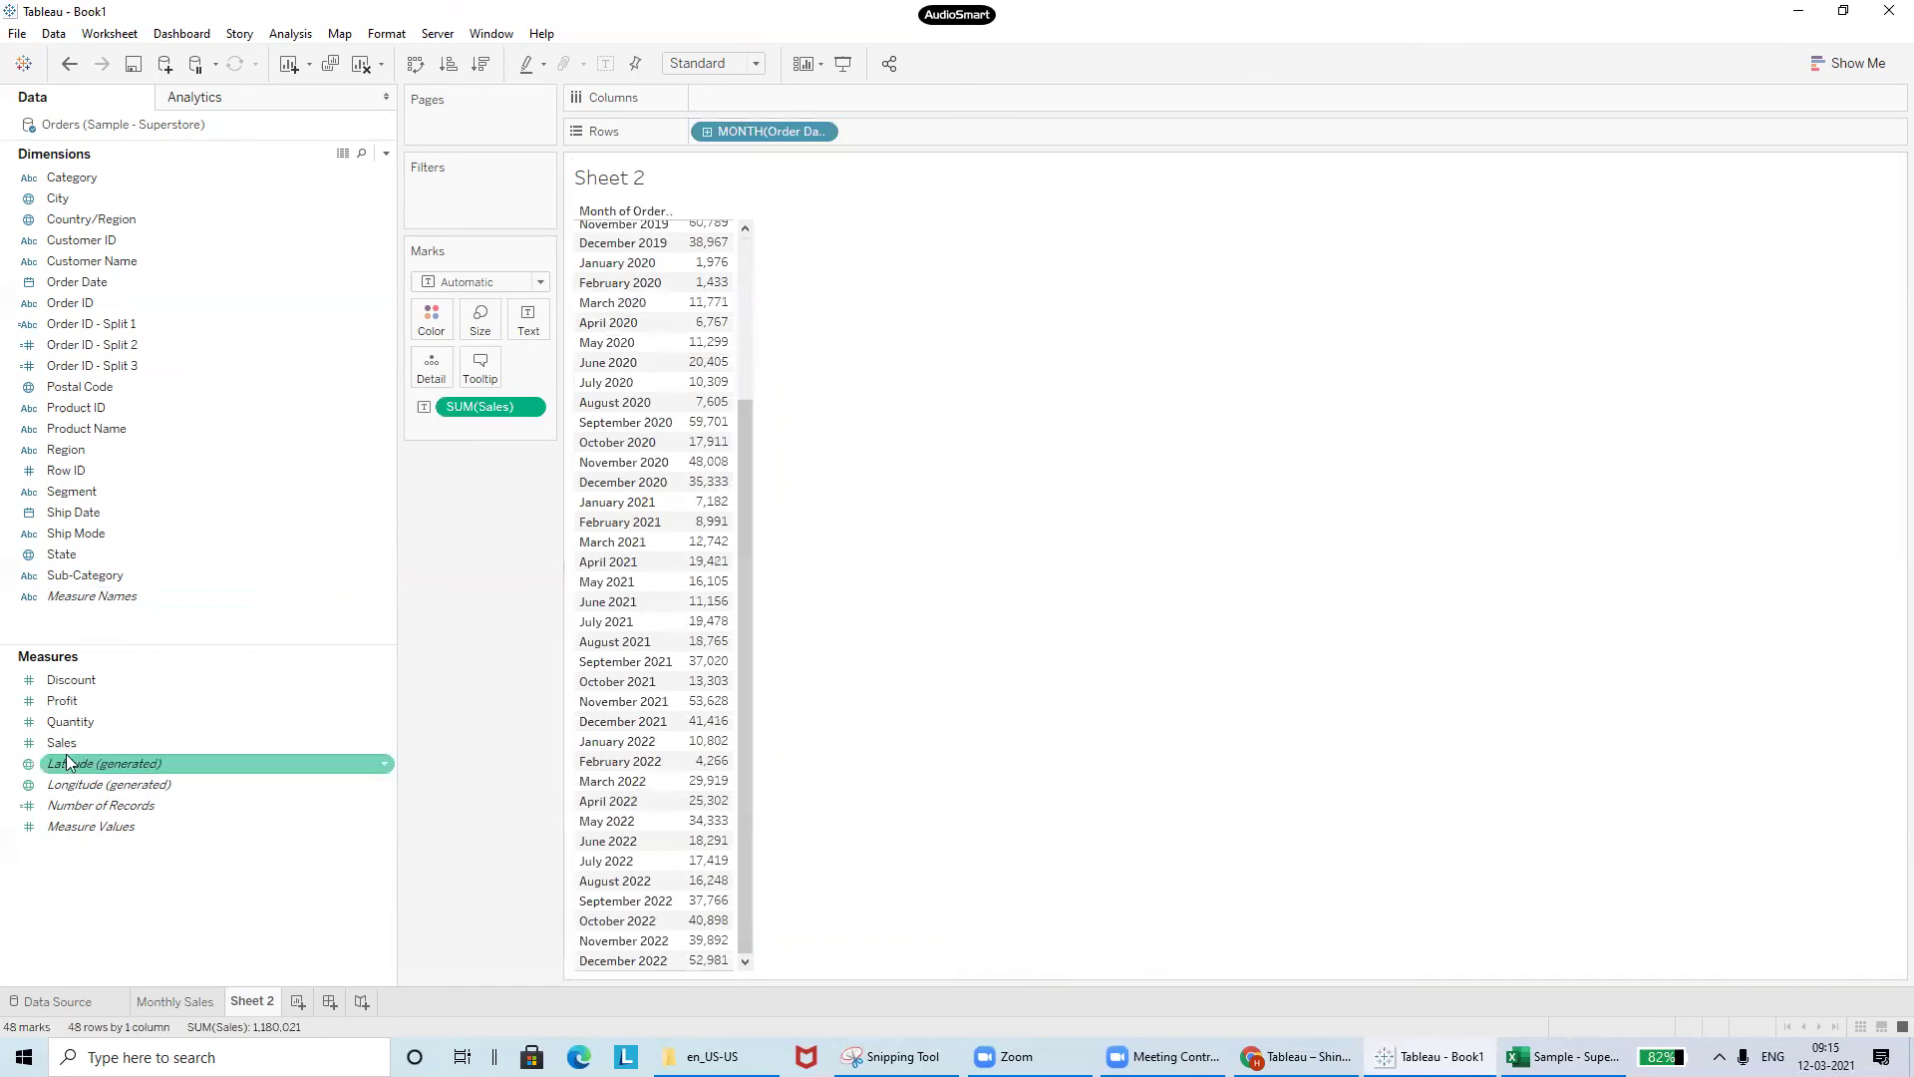
- Filter the sales table by the months of Order Date, keeping only May
left_click_drag(96, 283, 475, 210)
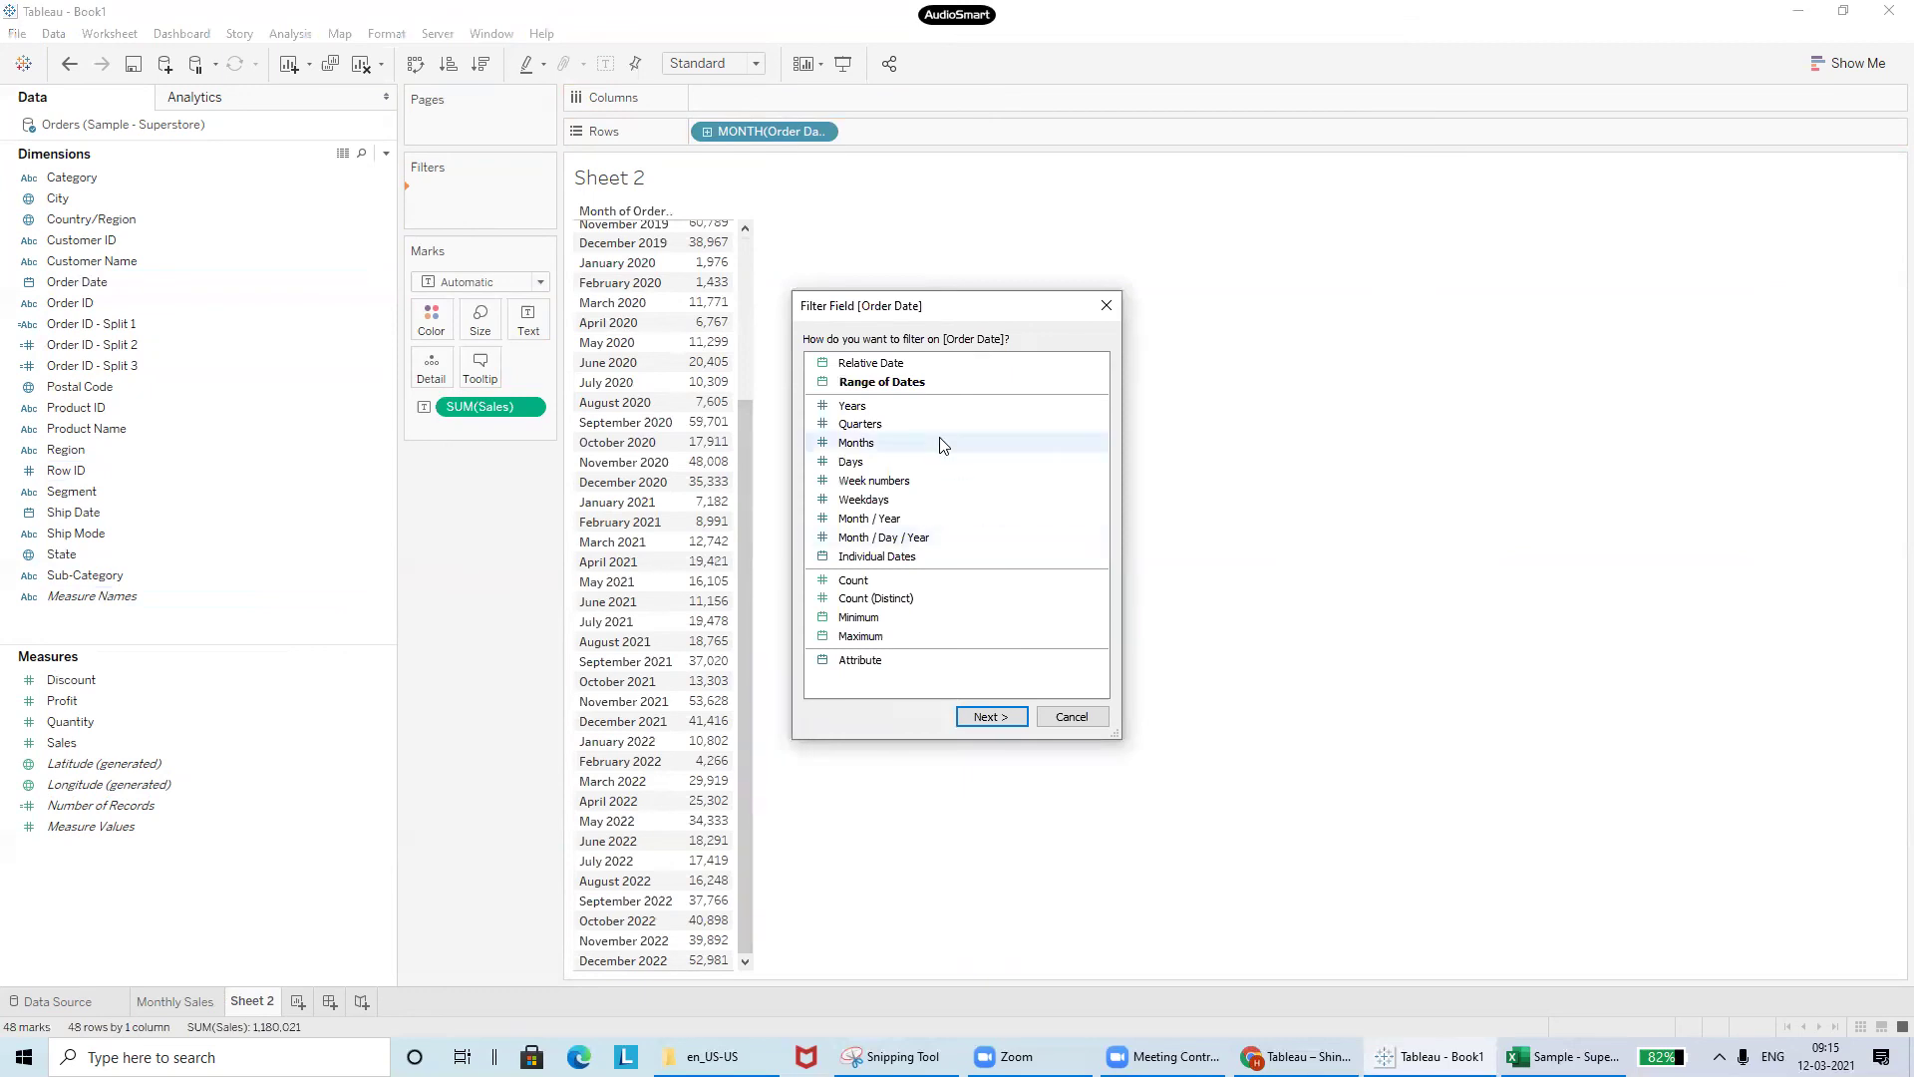
left_click(989, 717)
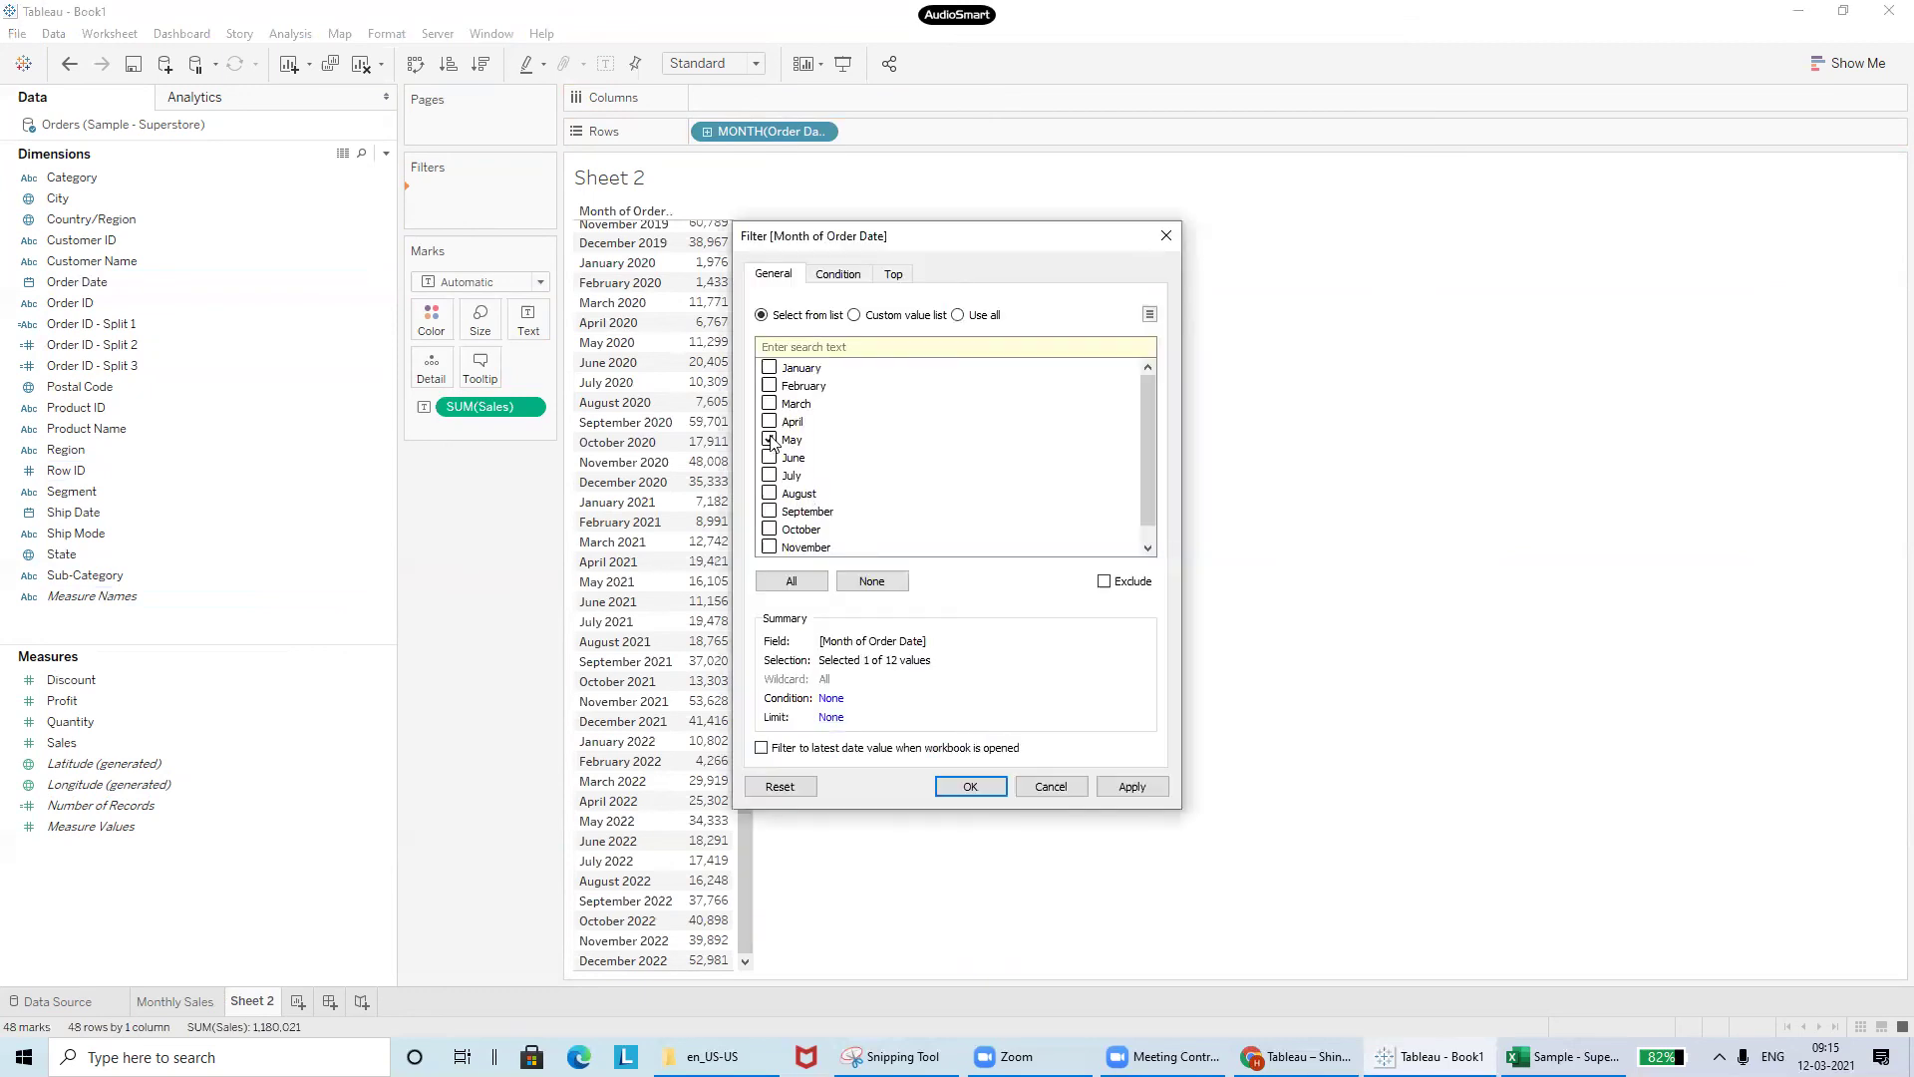
left_click(969, 787)
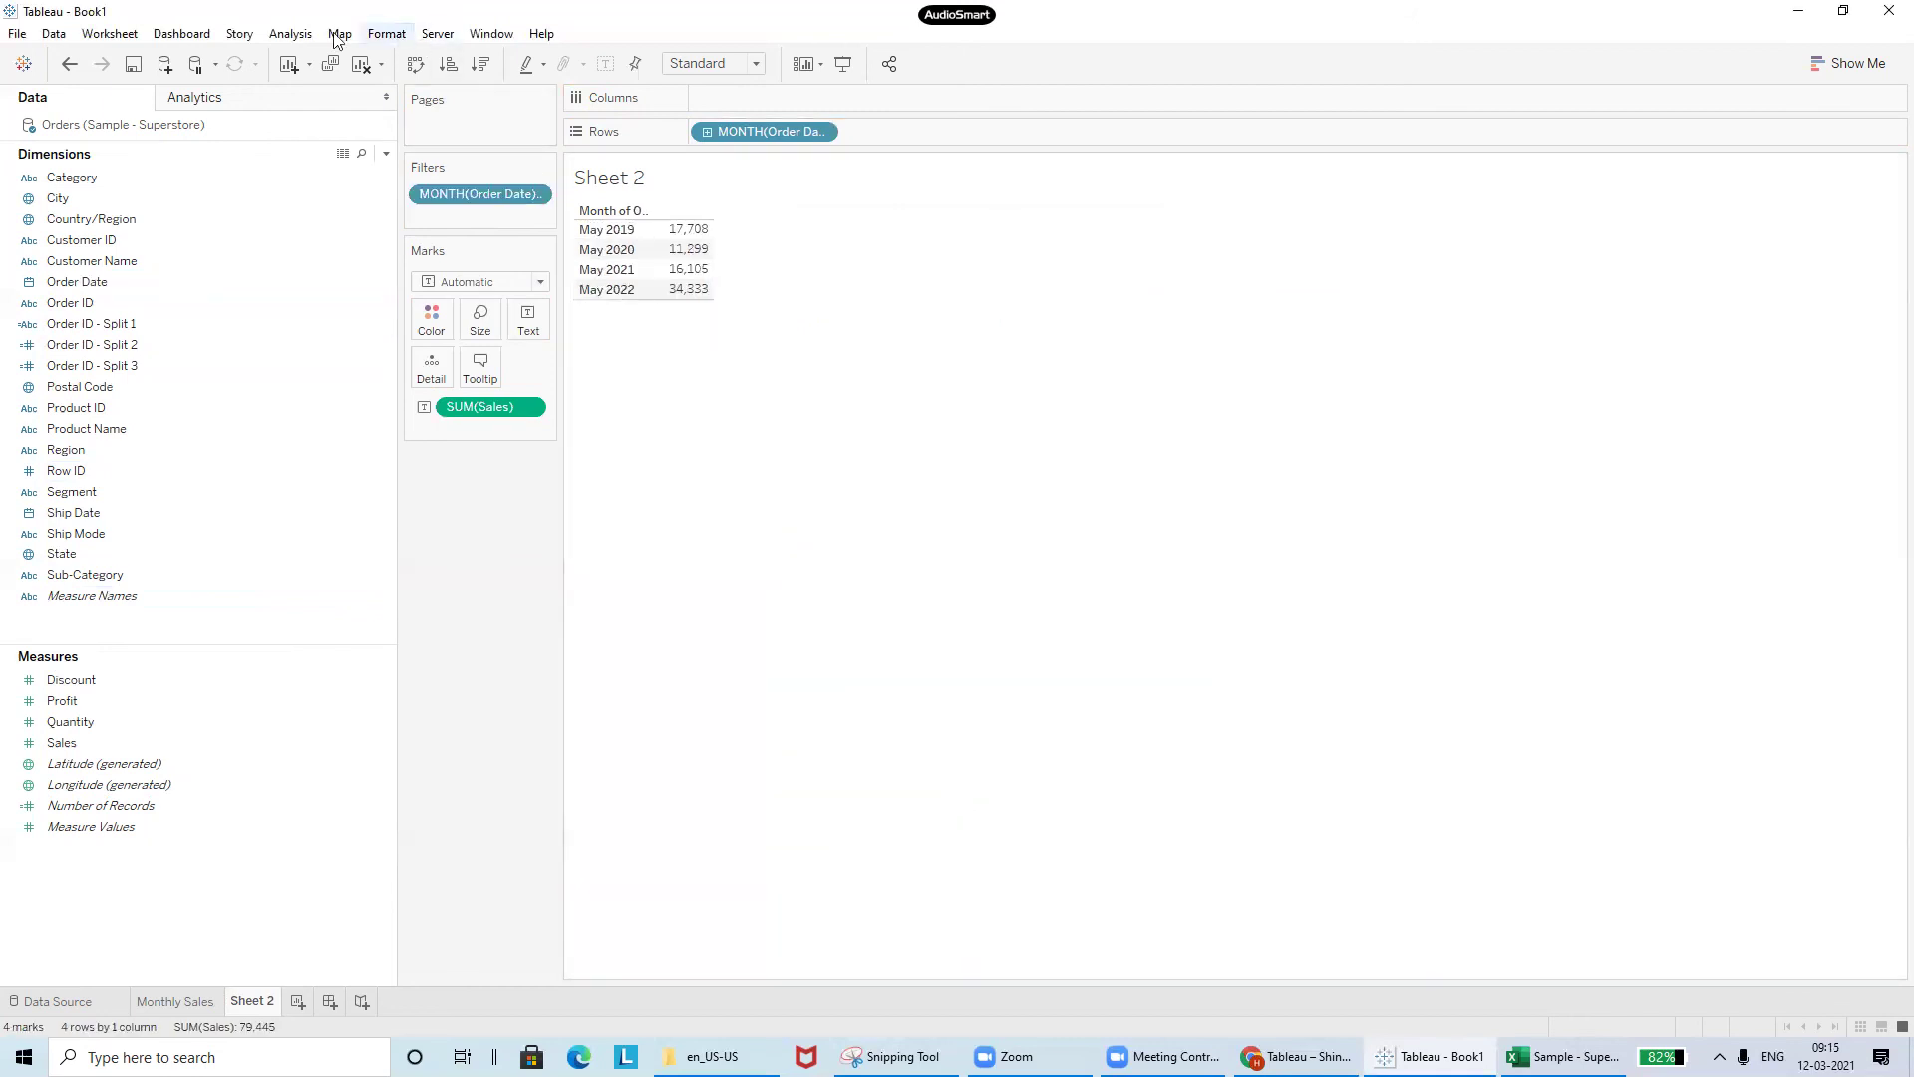
- Add column grand totals to the May sales table
left_click(291, 33)
mouse_move(379, 230)
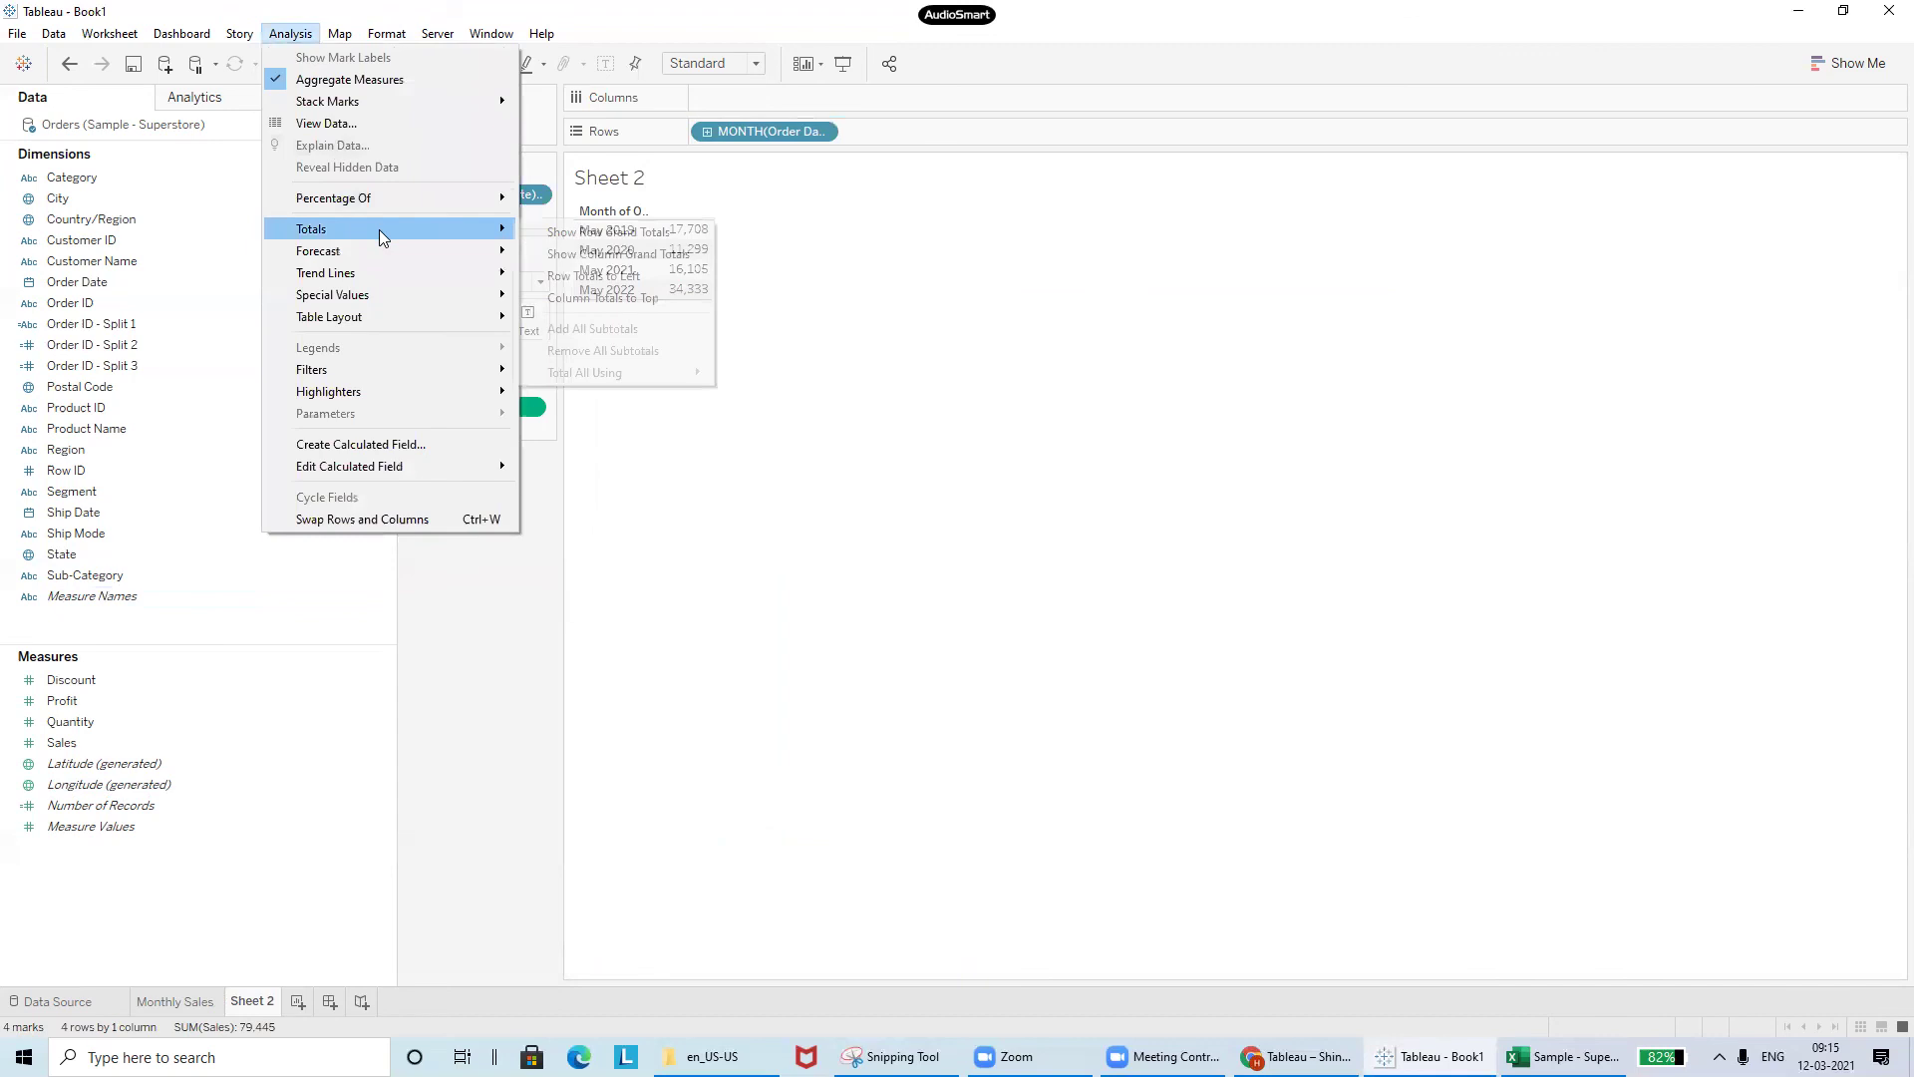
left_click(591, 255)
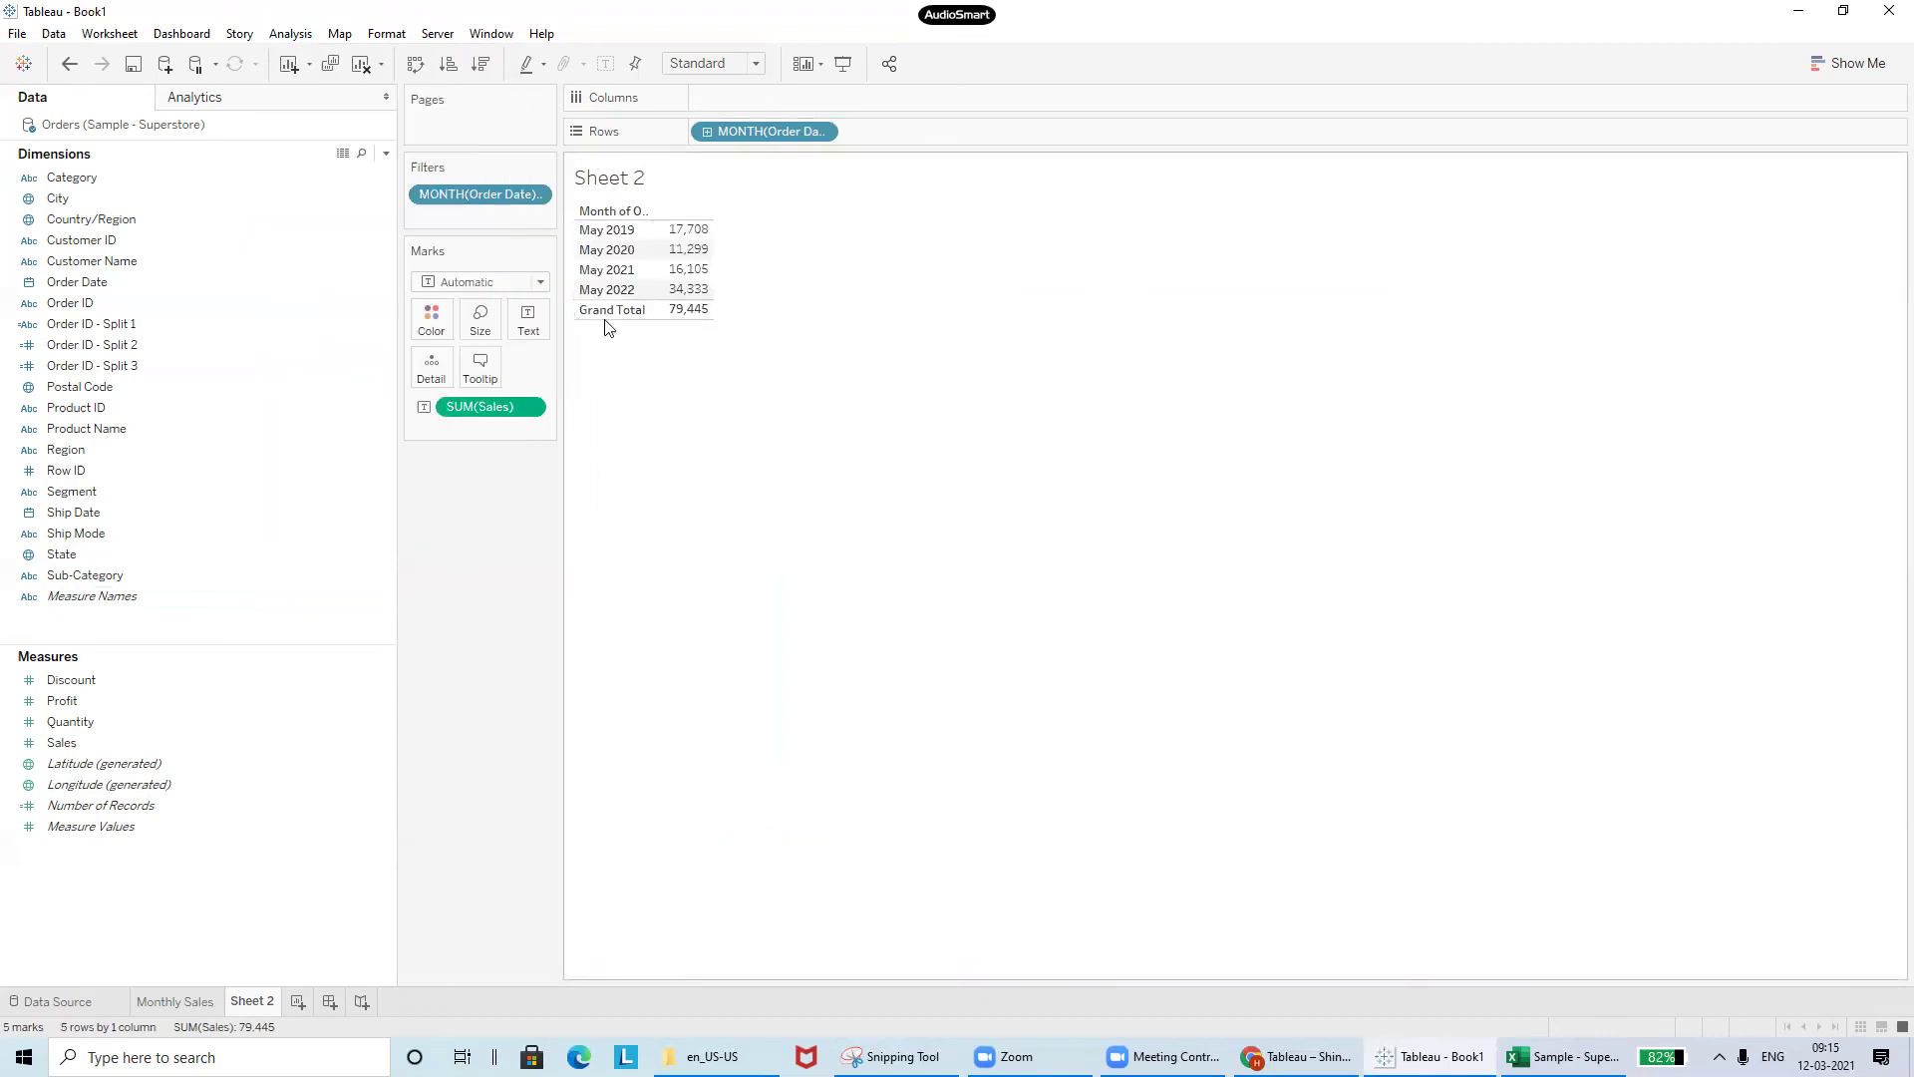
mouse_move(704, 321)
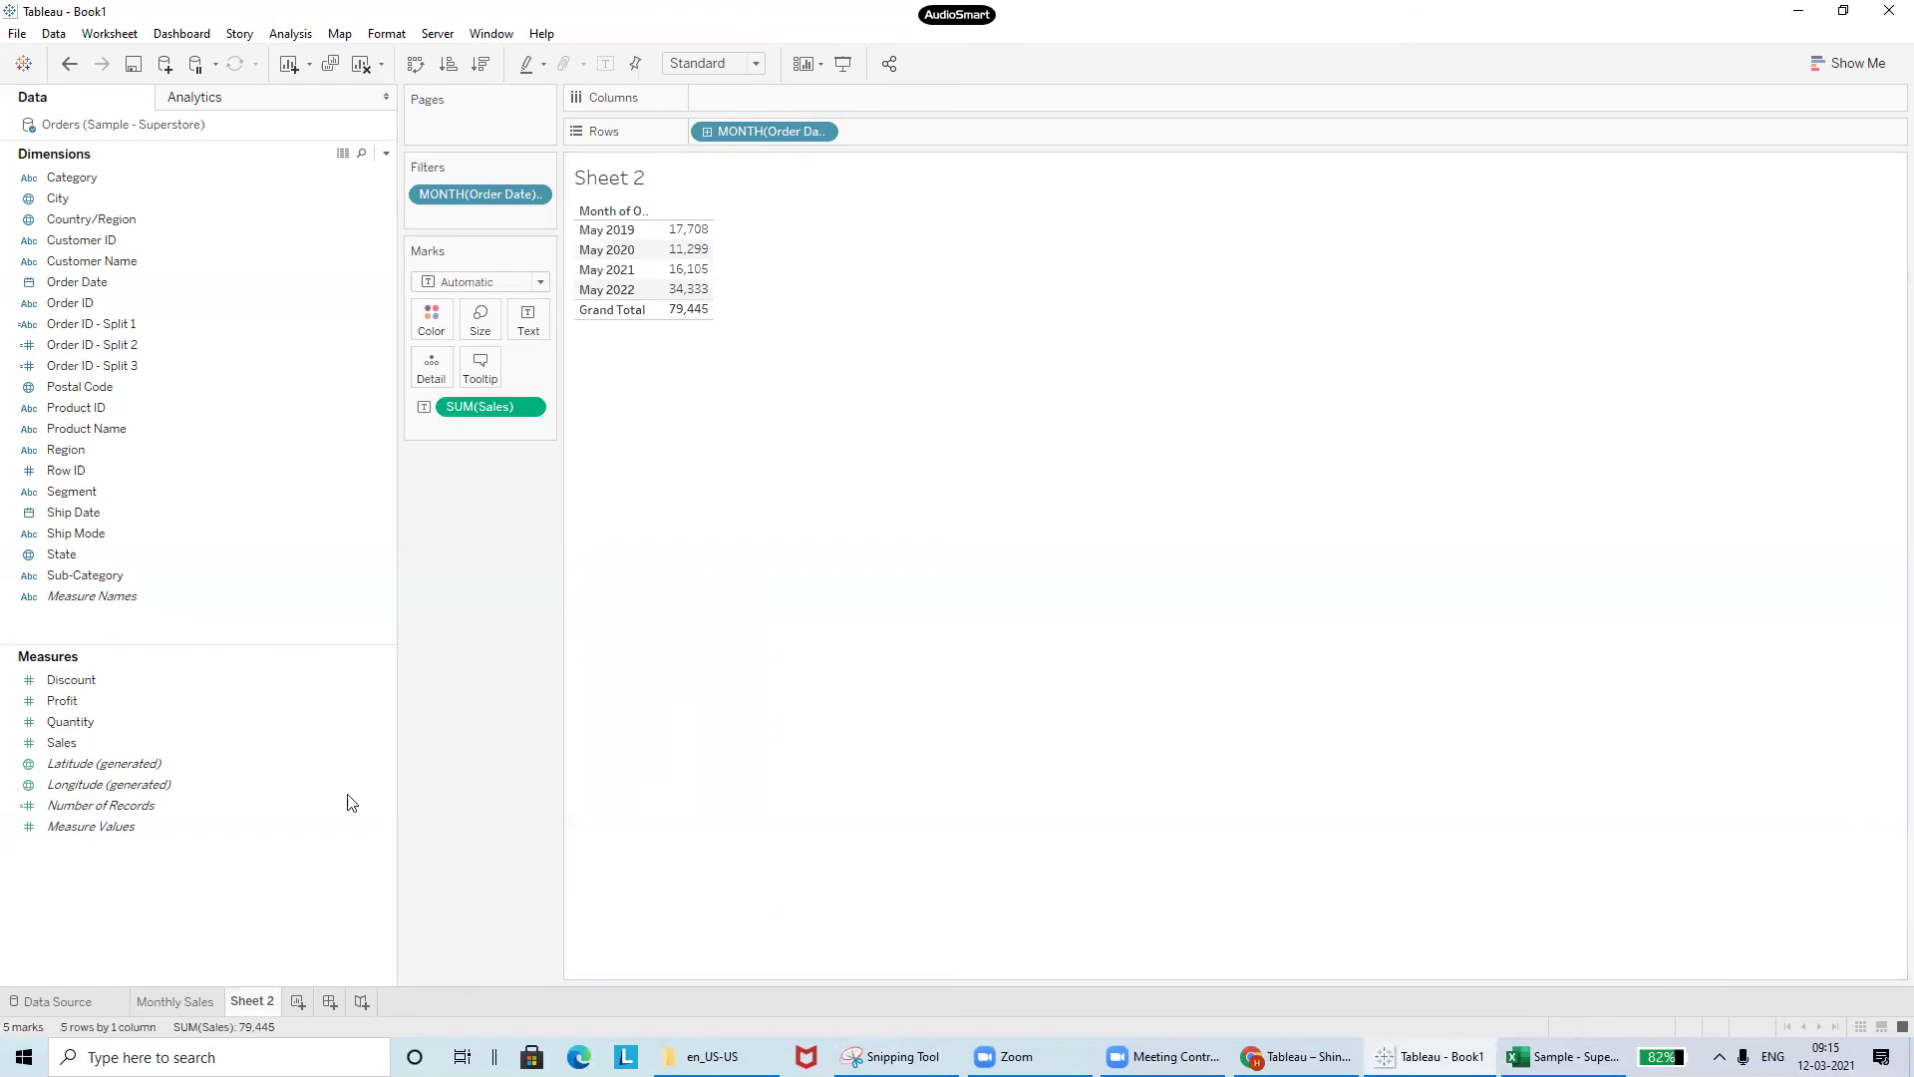
- Show mark labels on the Monthly Sales bars and compare the May bar with the grand total on Sheet 2
left_click(177, 1002)
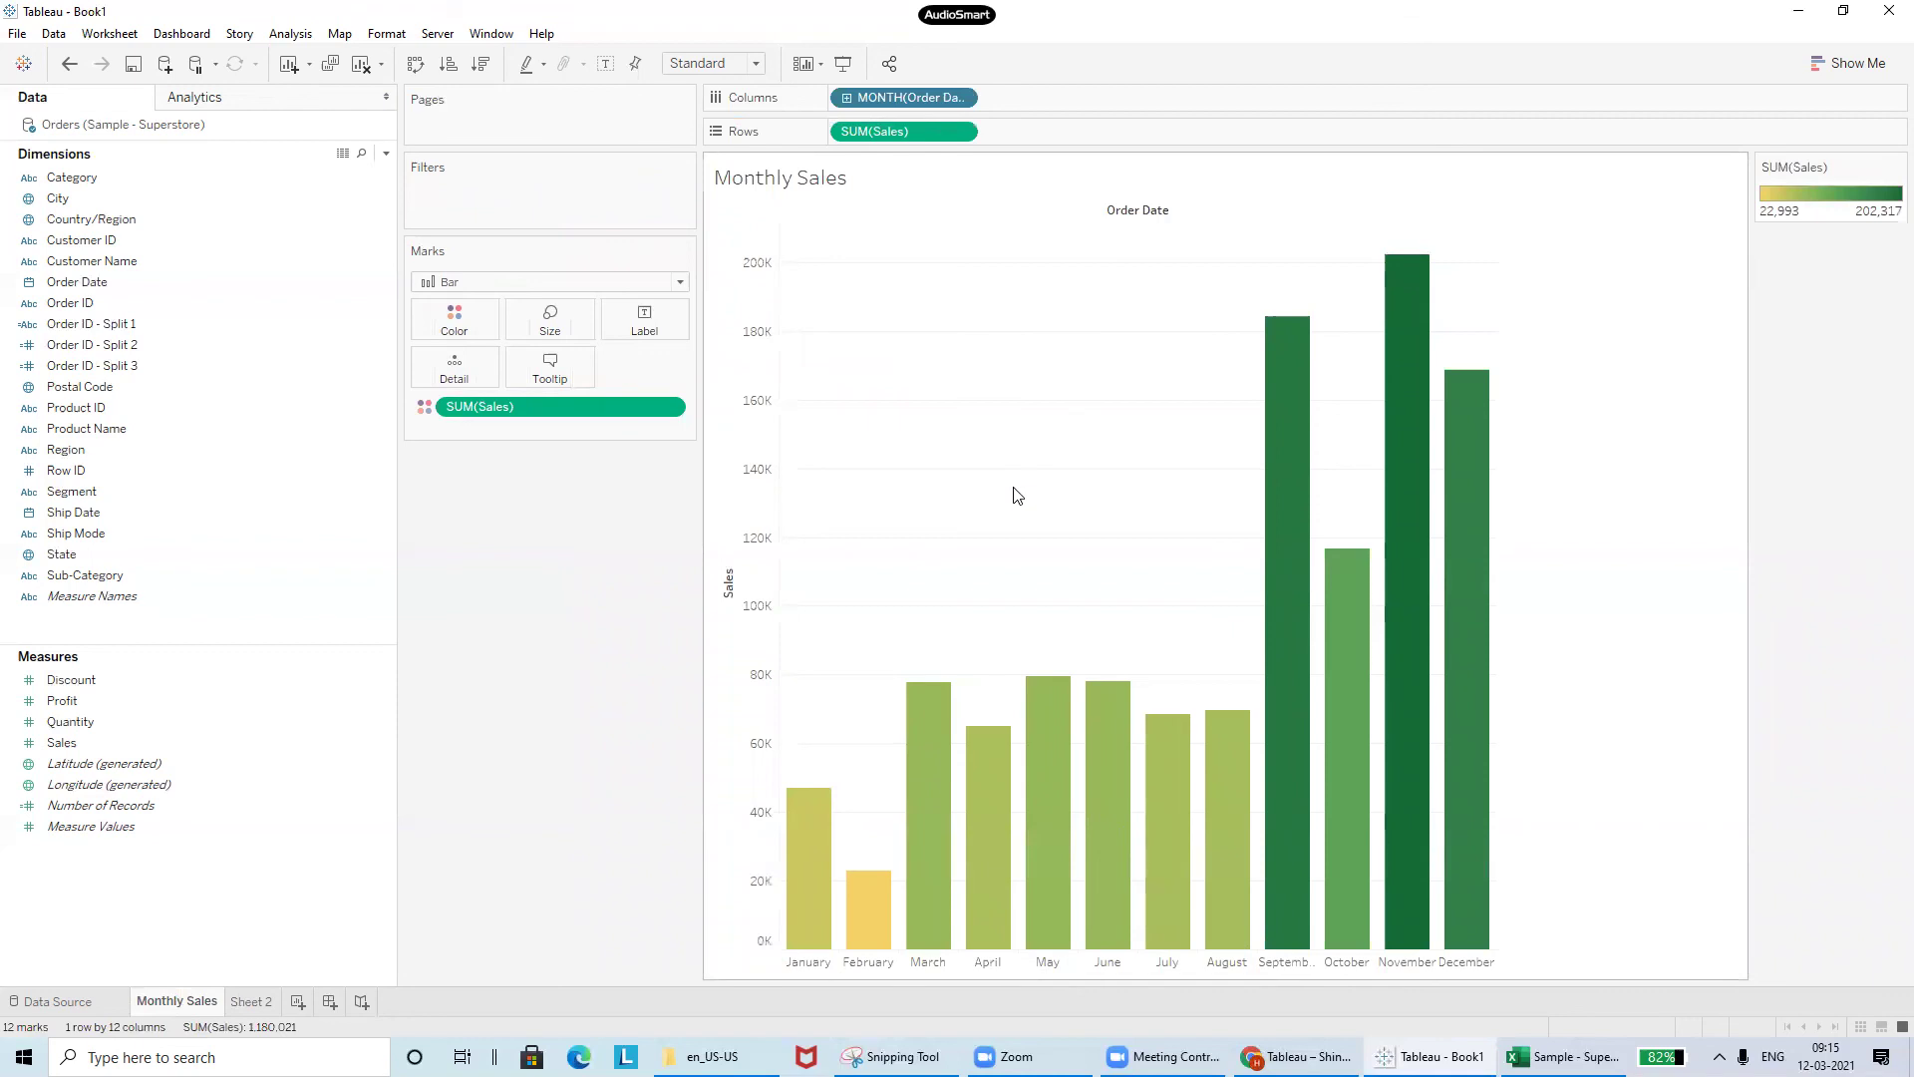
left_click(606, 68)
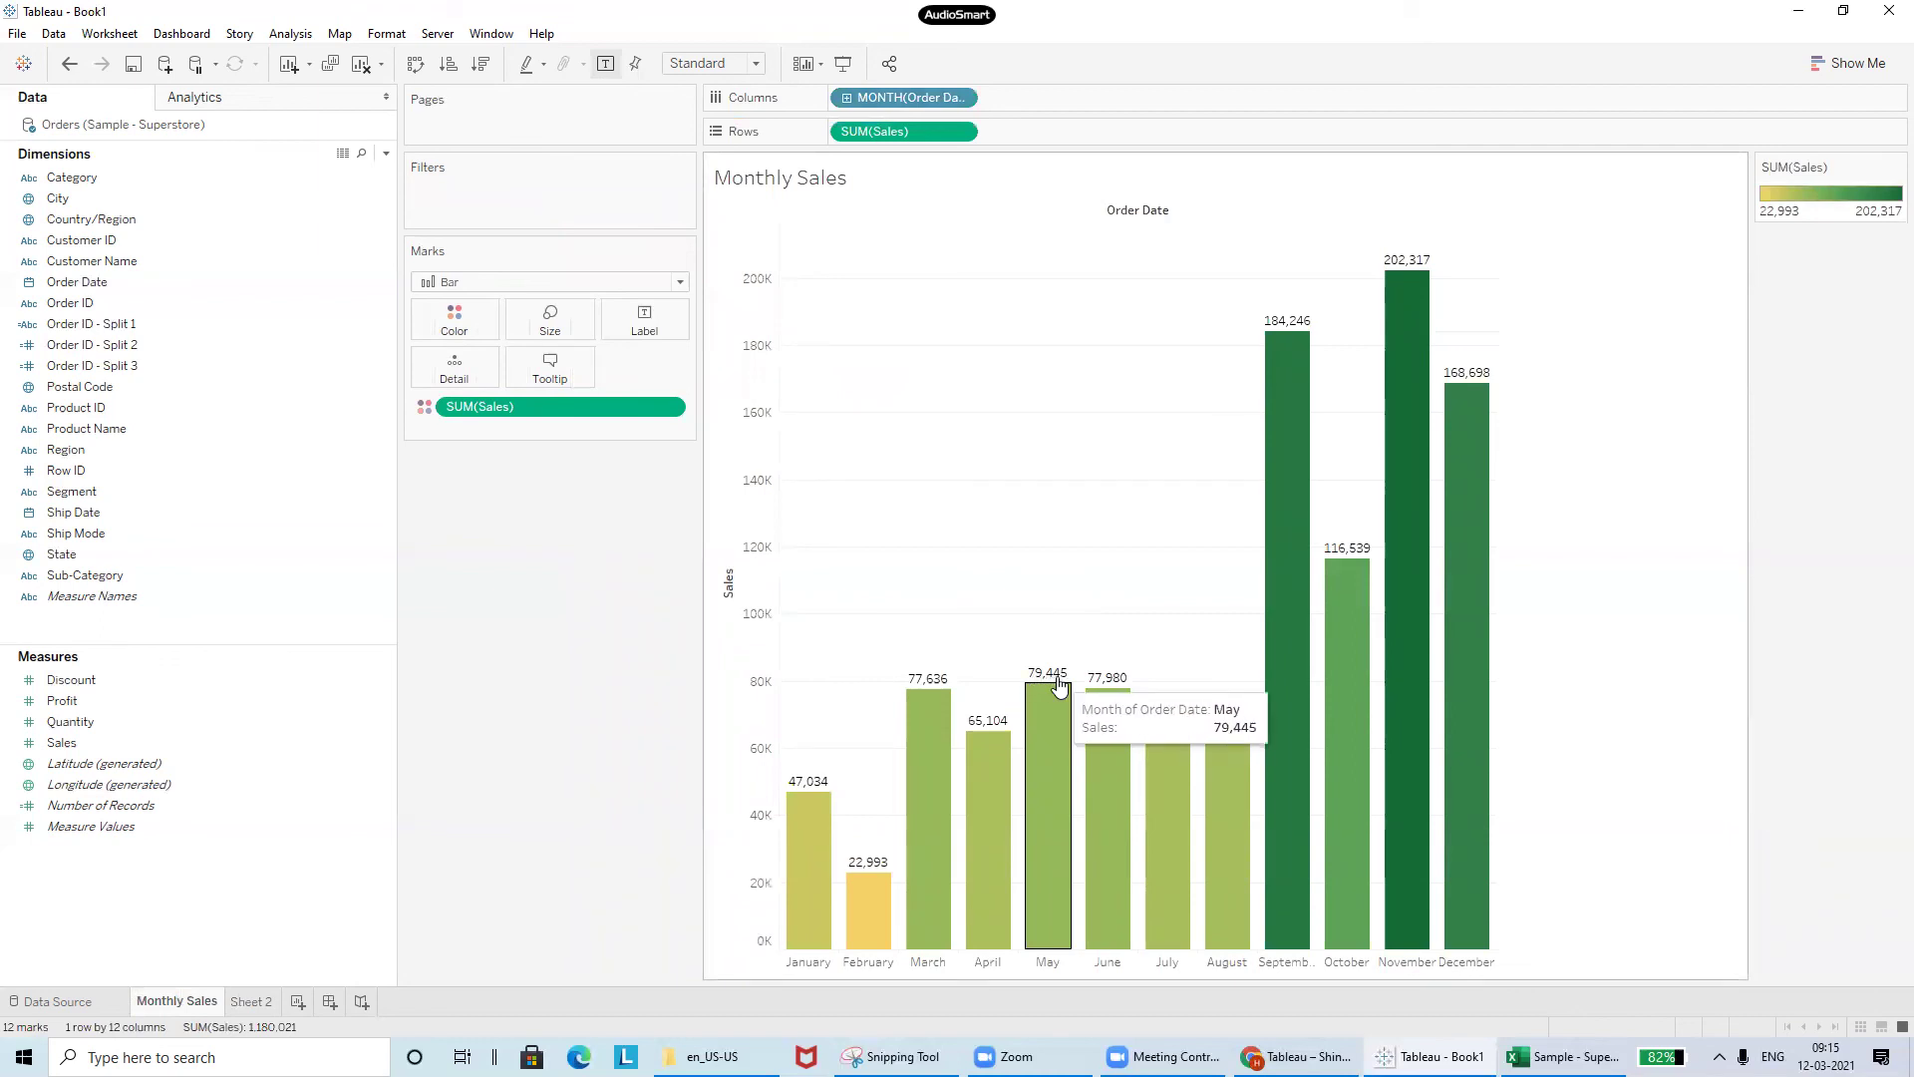
left_click(255, 1002)
mouse_move(698, 246)
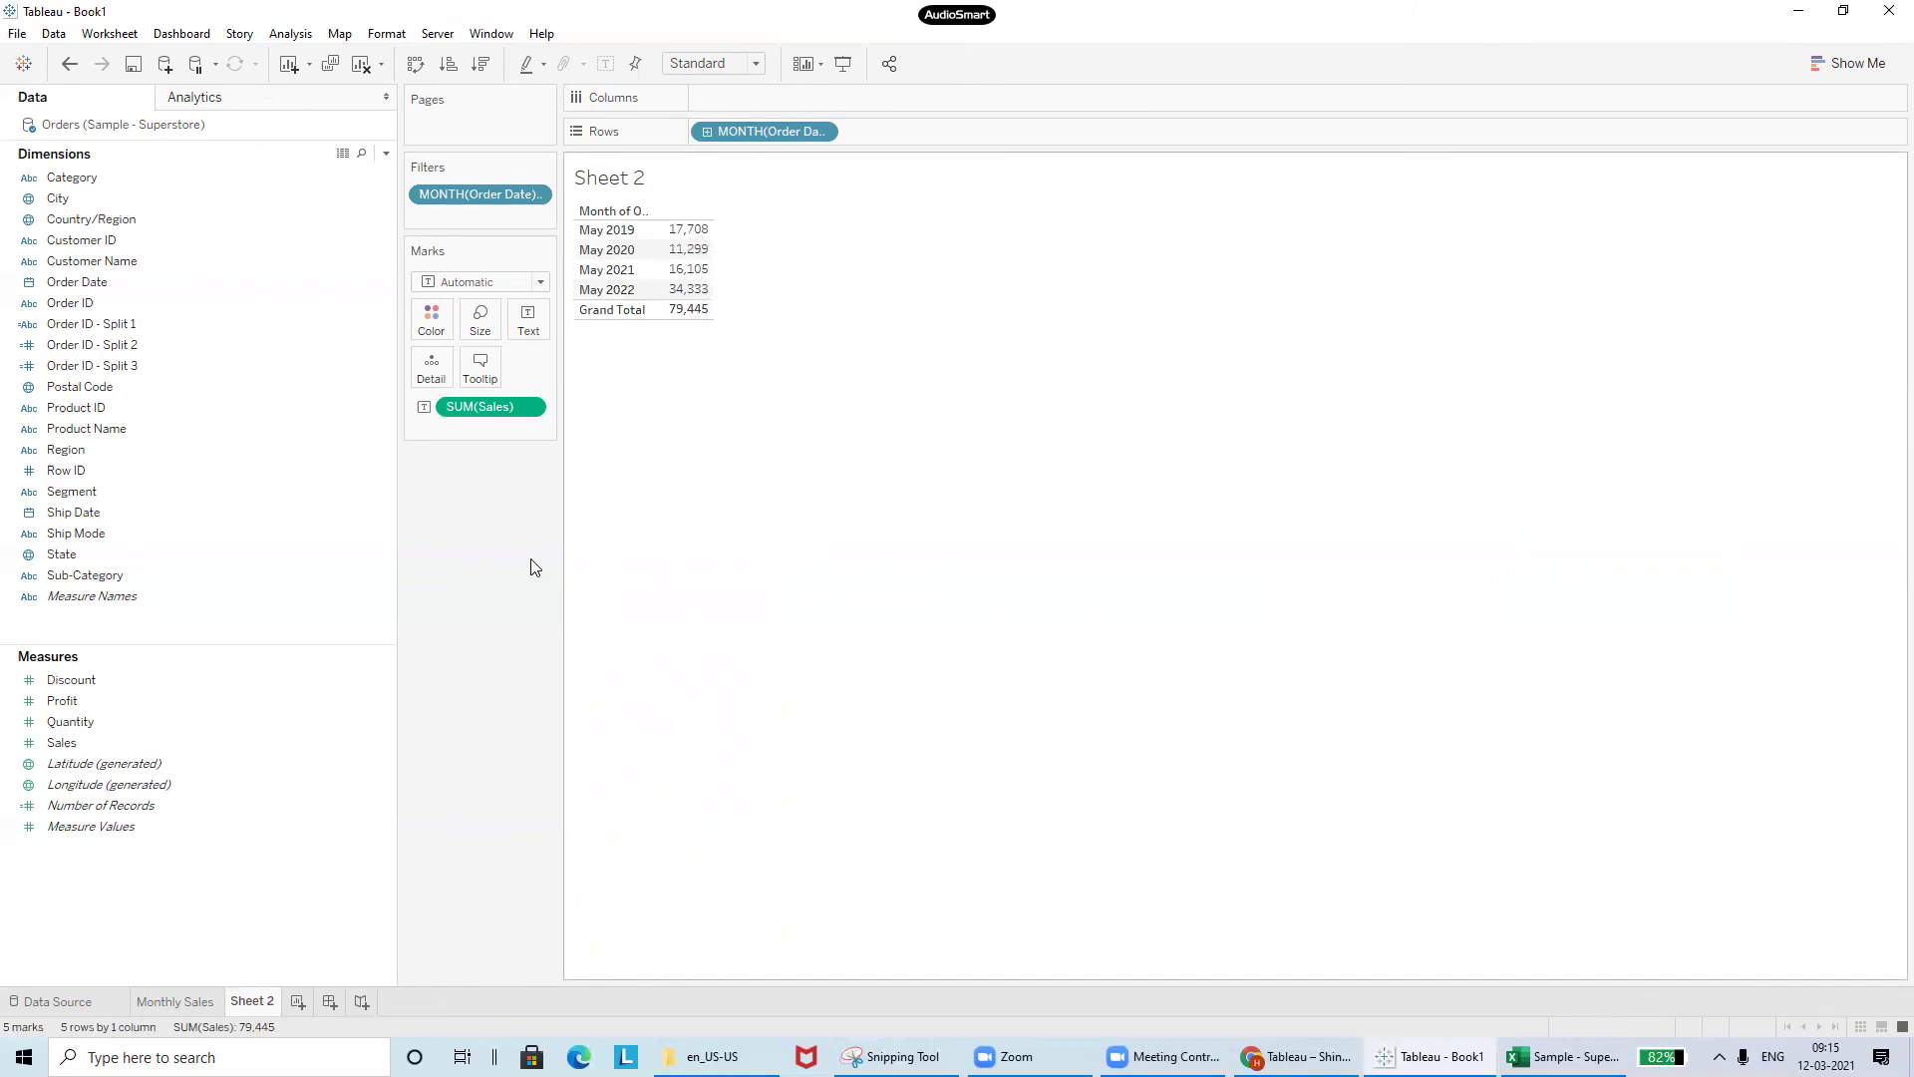
left_click(203, 995)
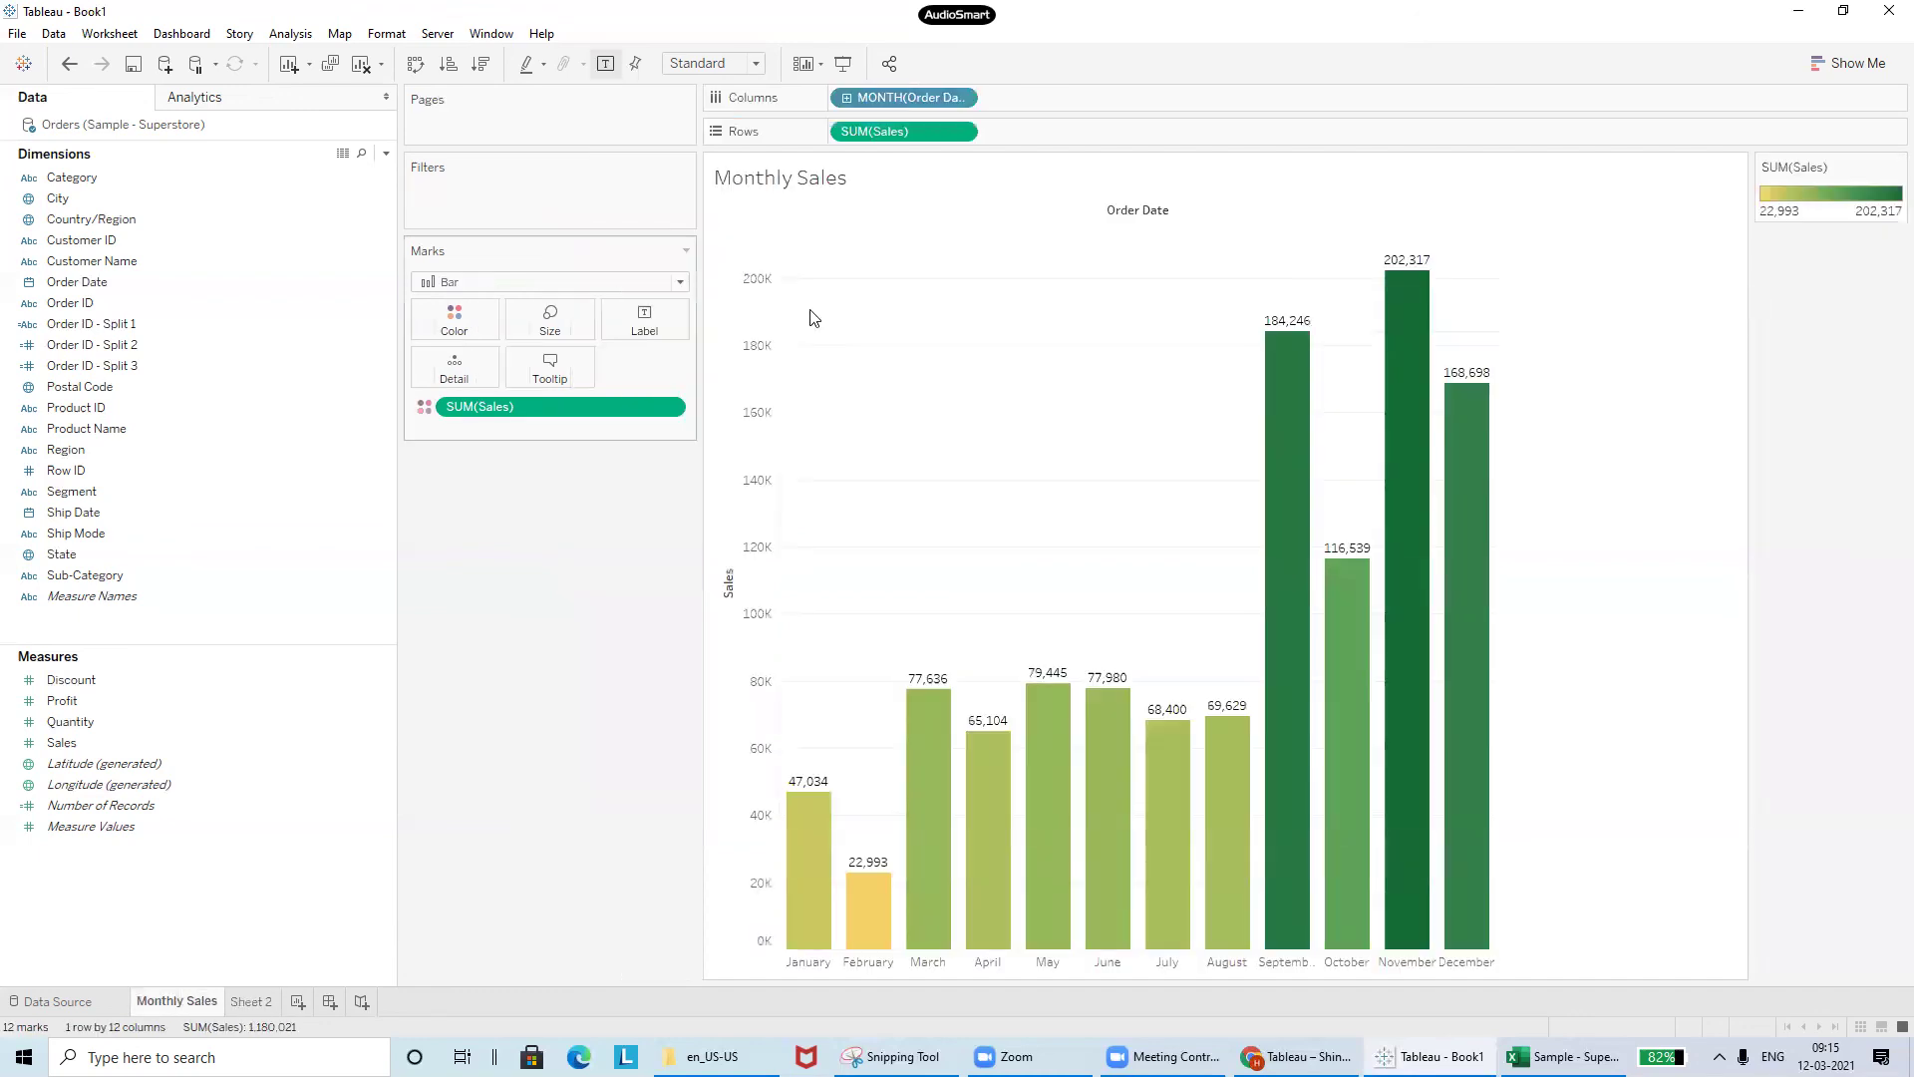
- Change Order Date on Columns of the Monthly Sales chart to the continuous month with year and inspect the resulting bars
right_click(912, 97)
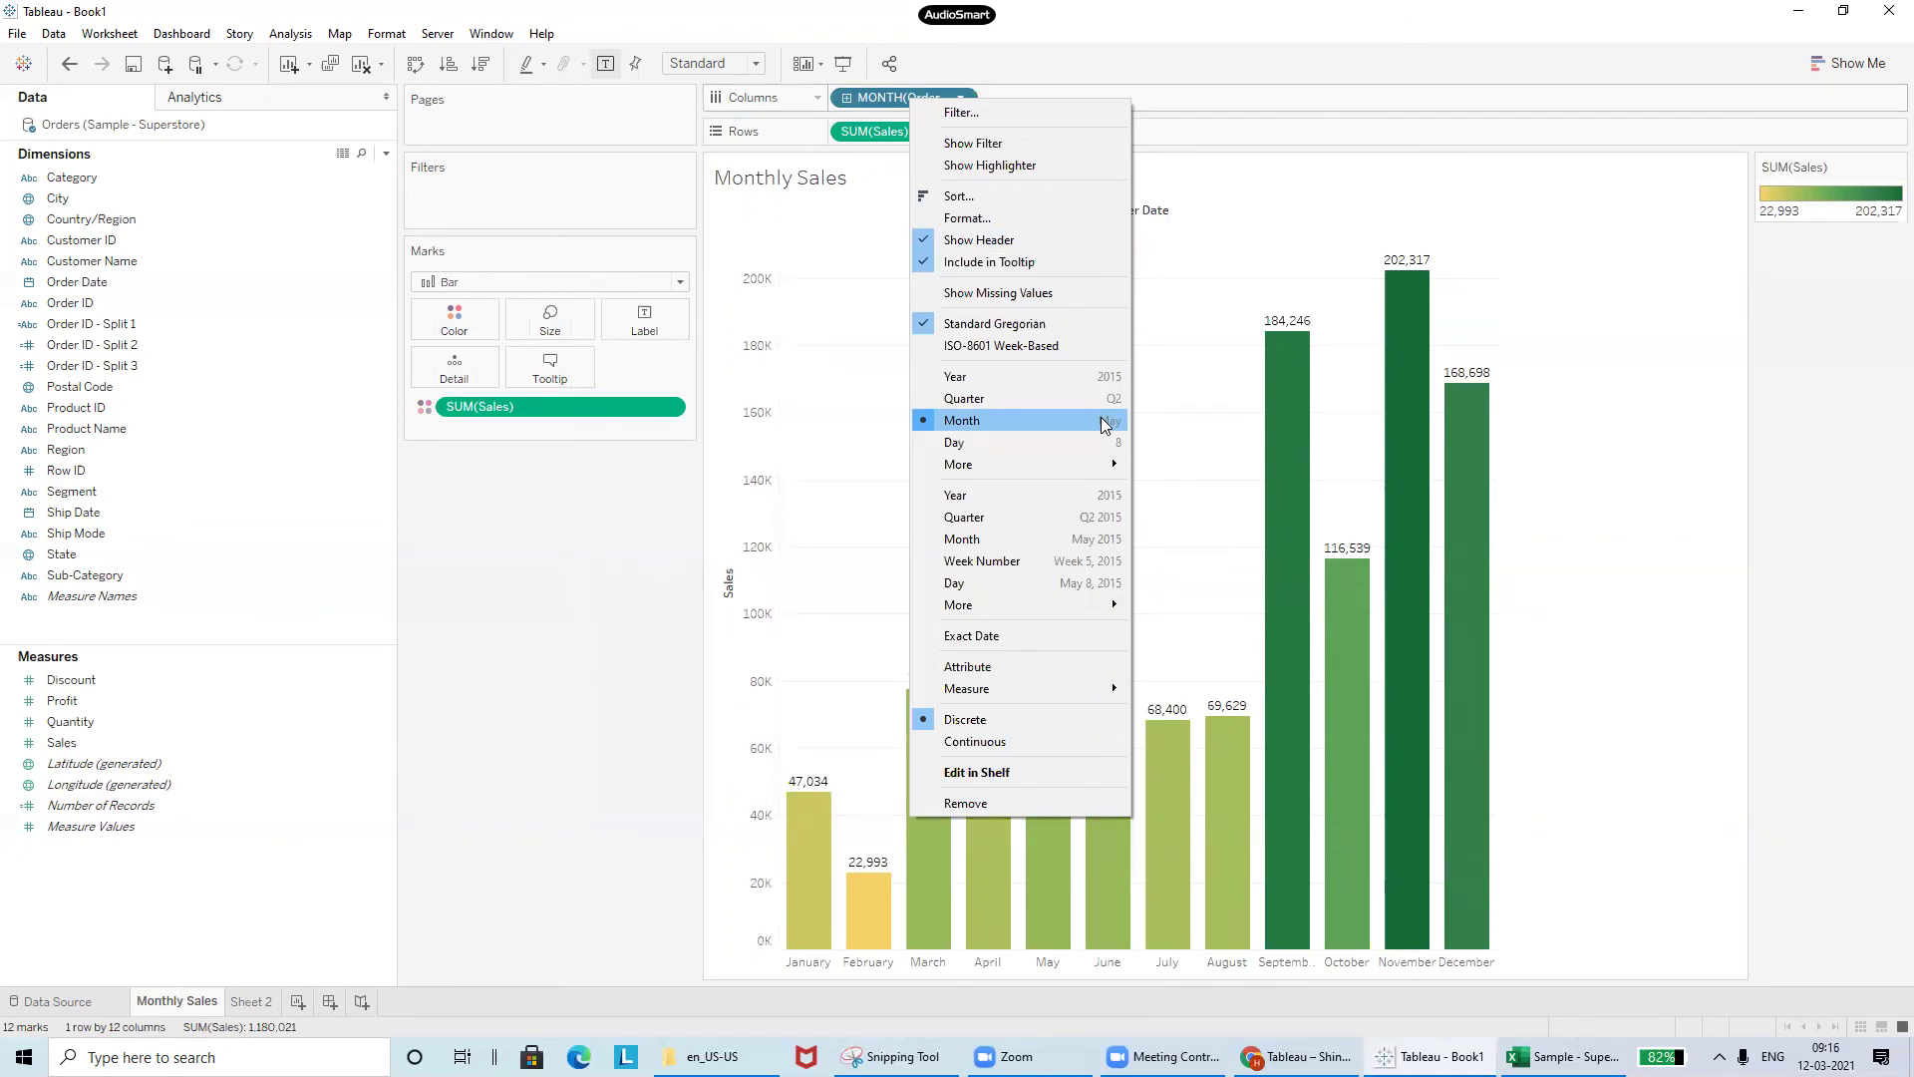
left_click(1041, 539)
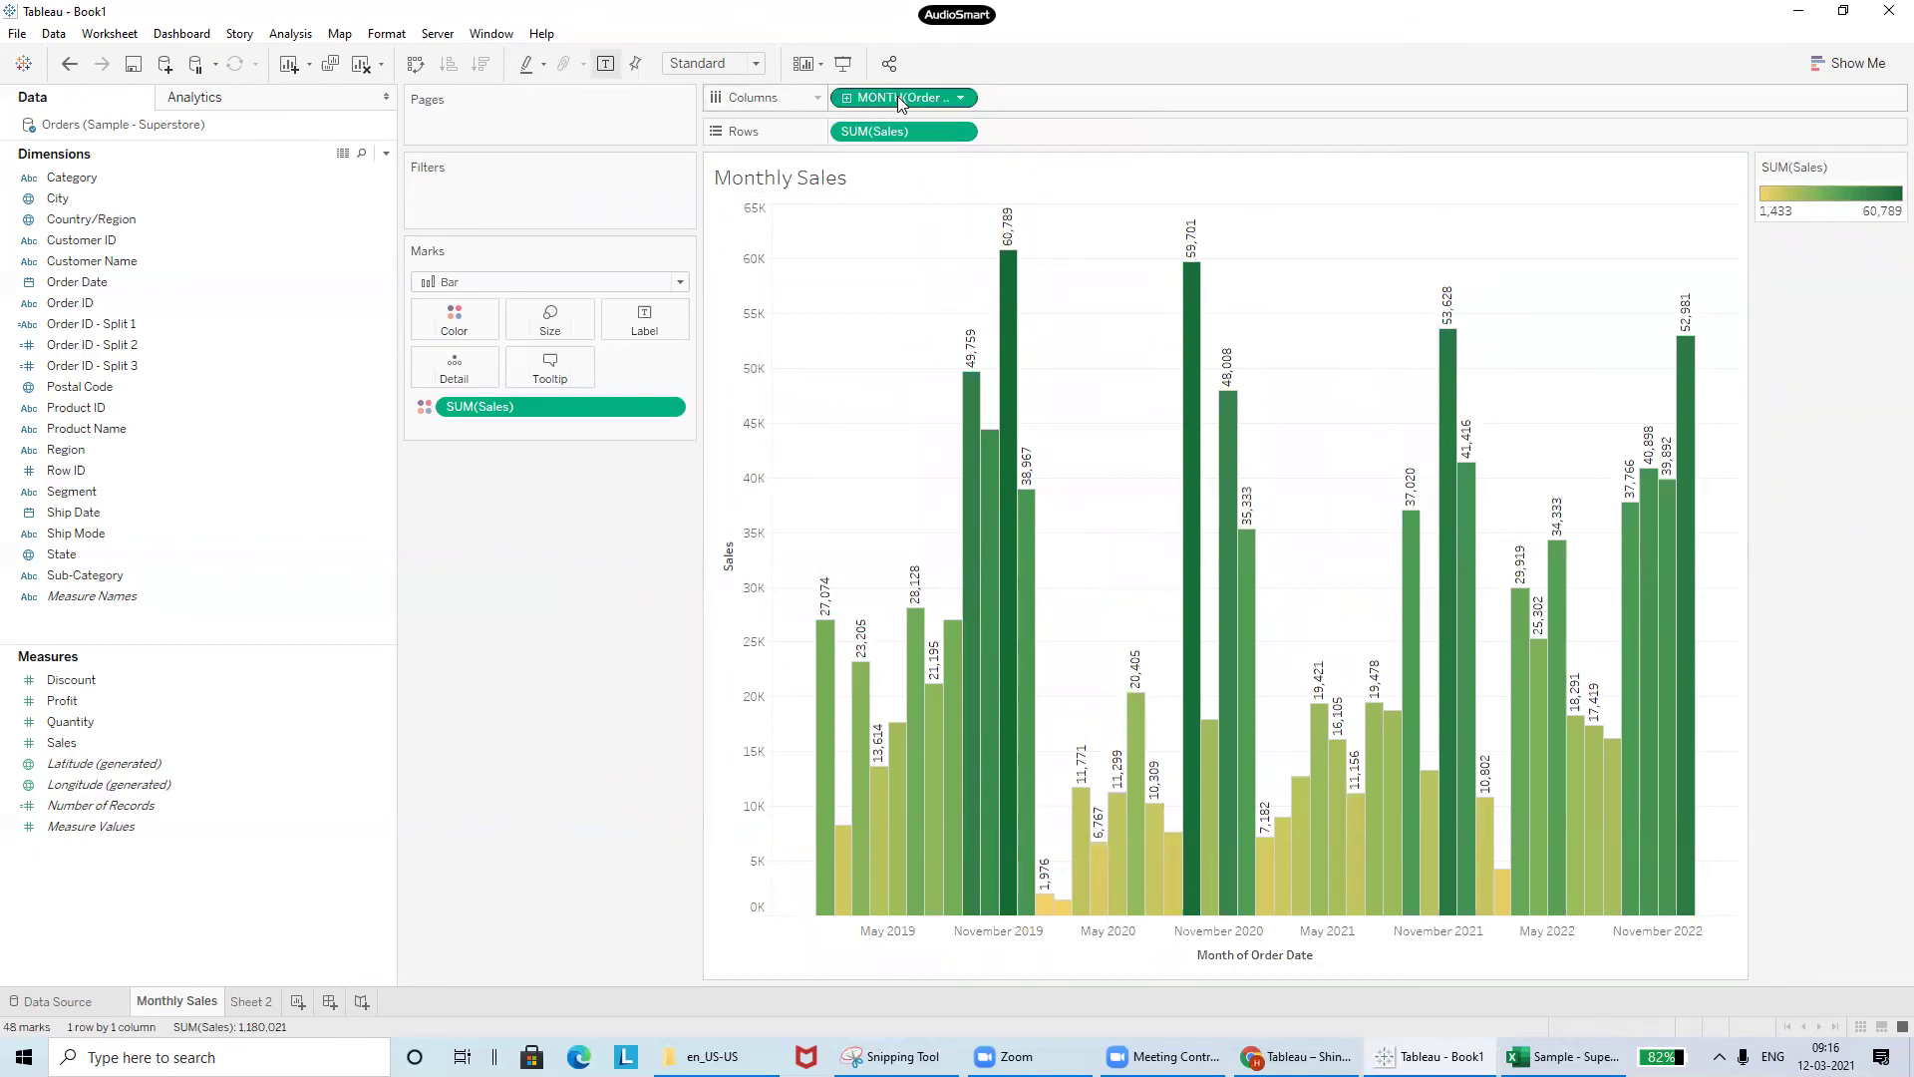
mouse_move(955, 643)
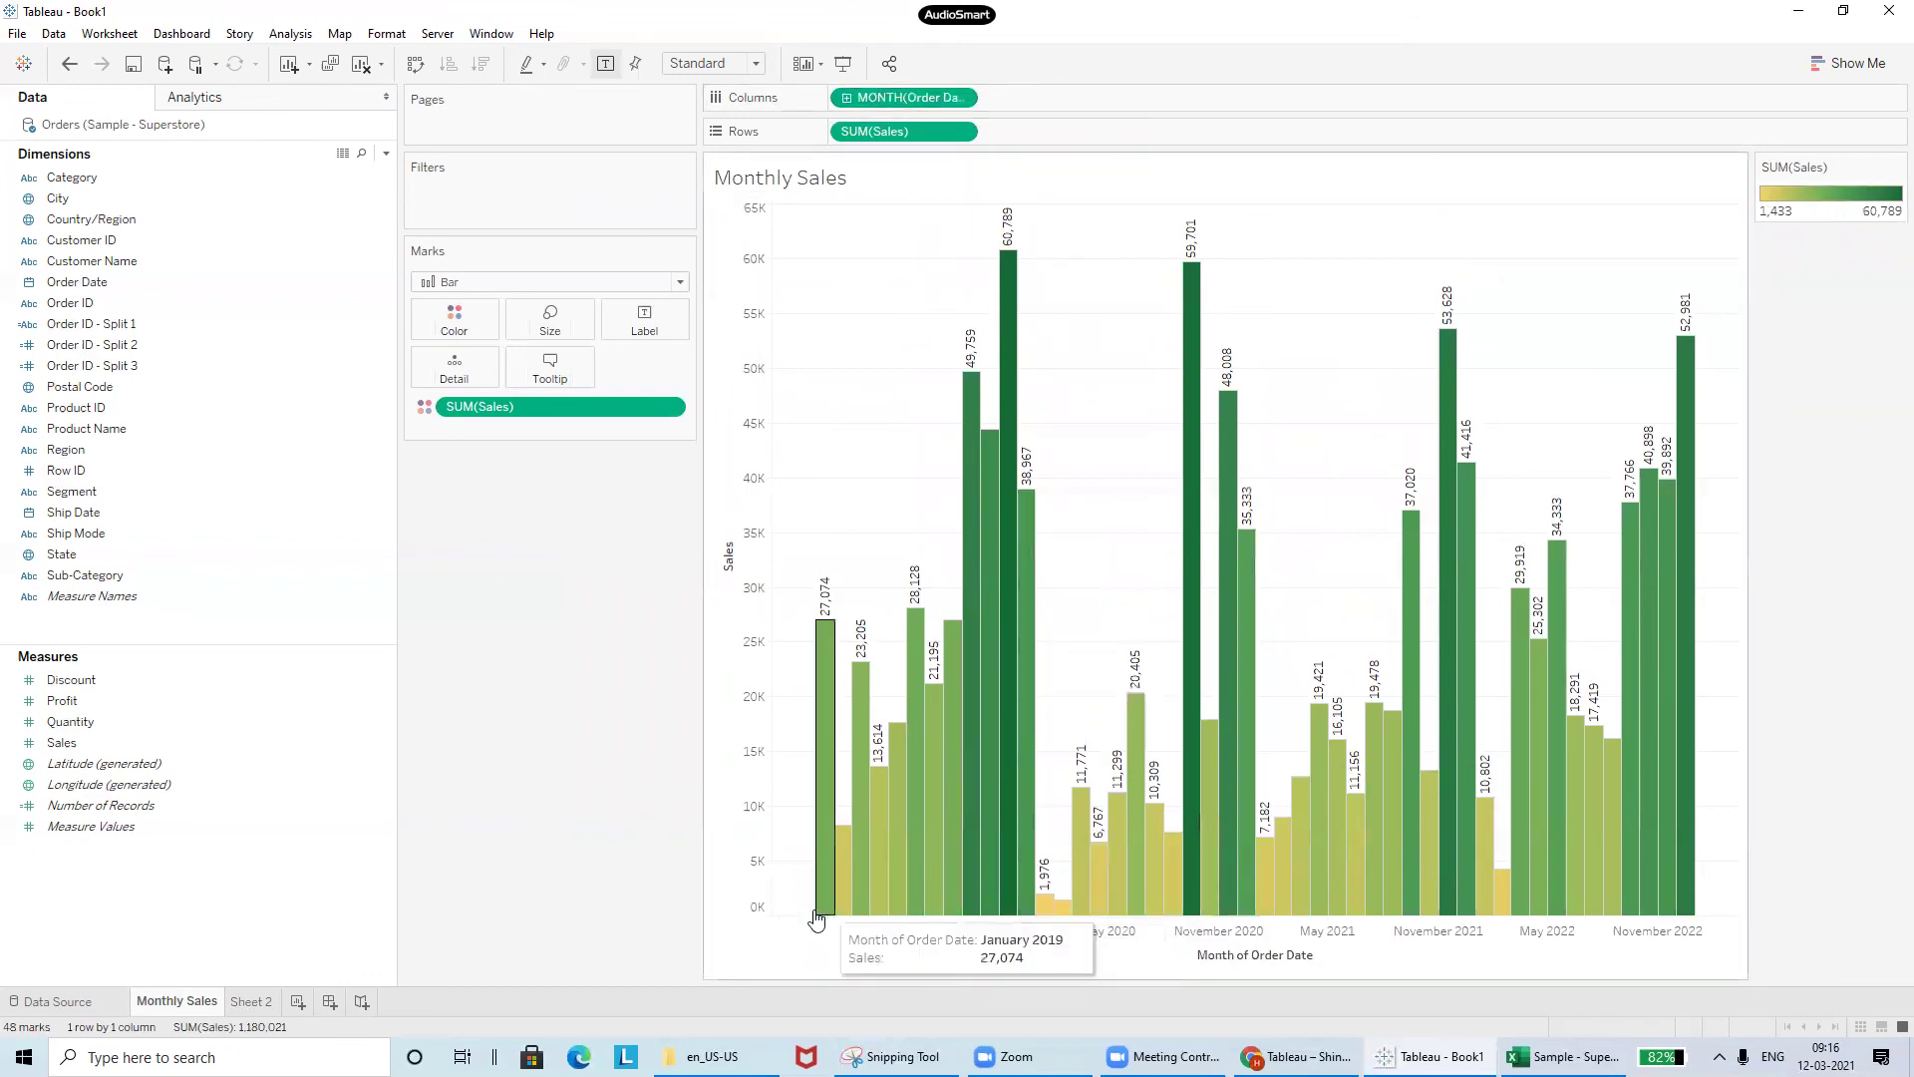
mouse_move(1004, 372)
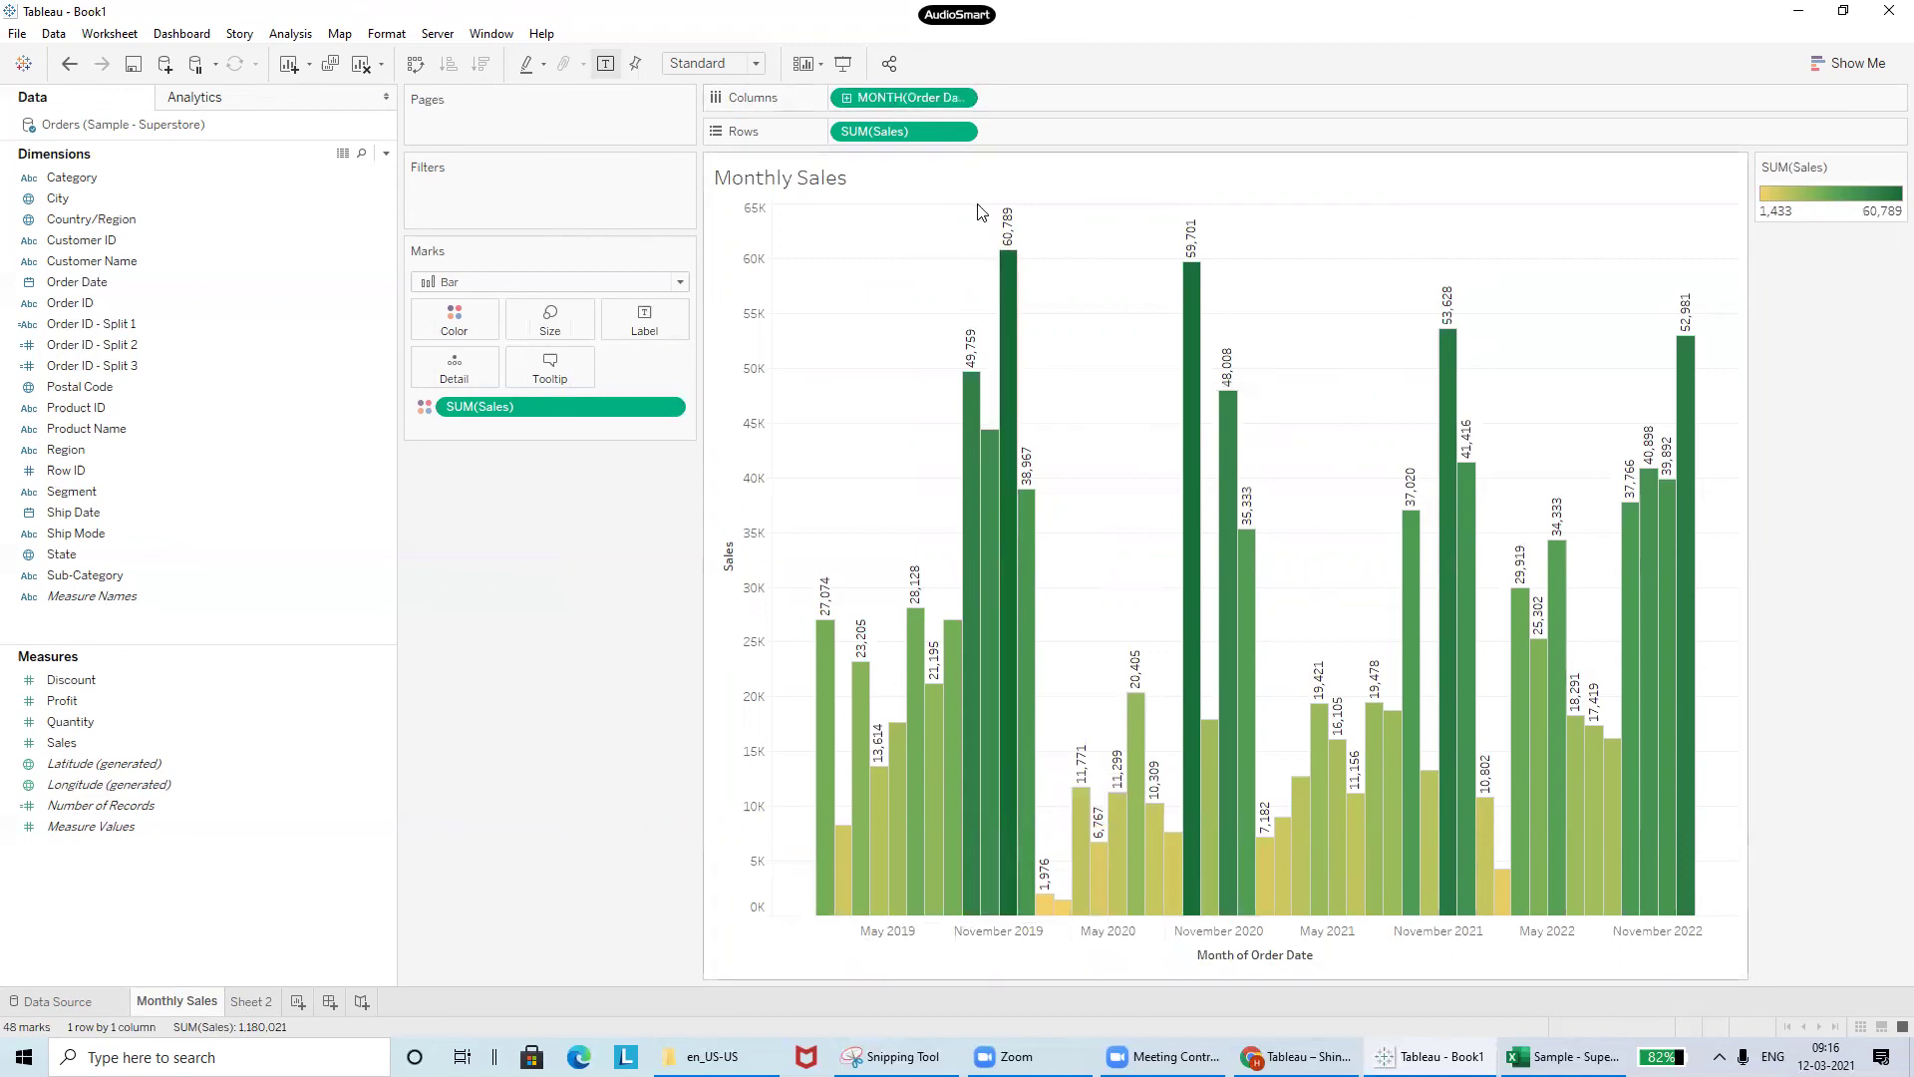
- Make the month-year Order Date on Columns of Monthly Sales discrete and compare the chart with the May table on Sheet 2
right_click(917, 102)
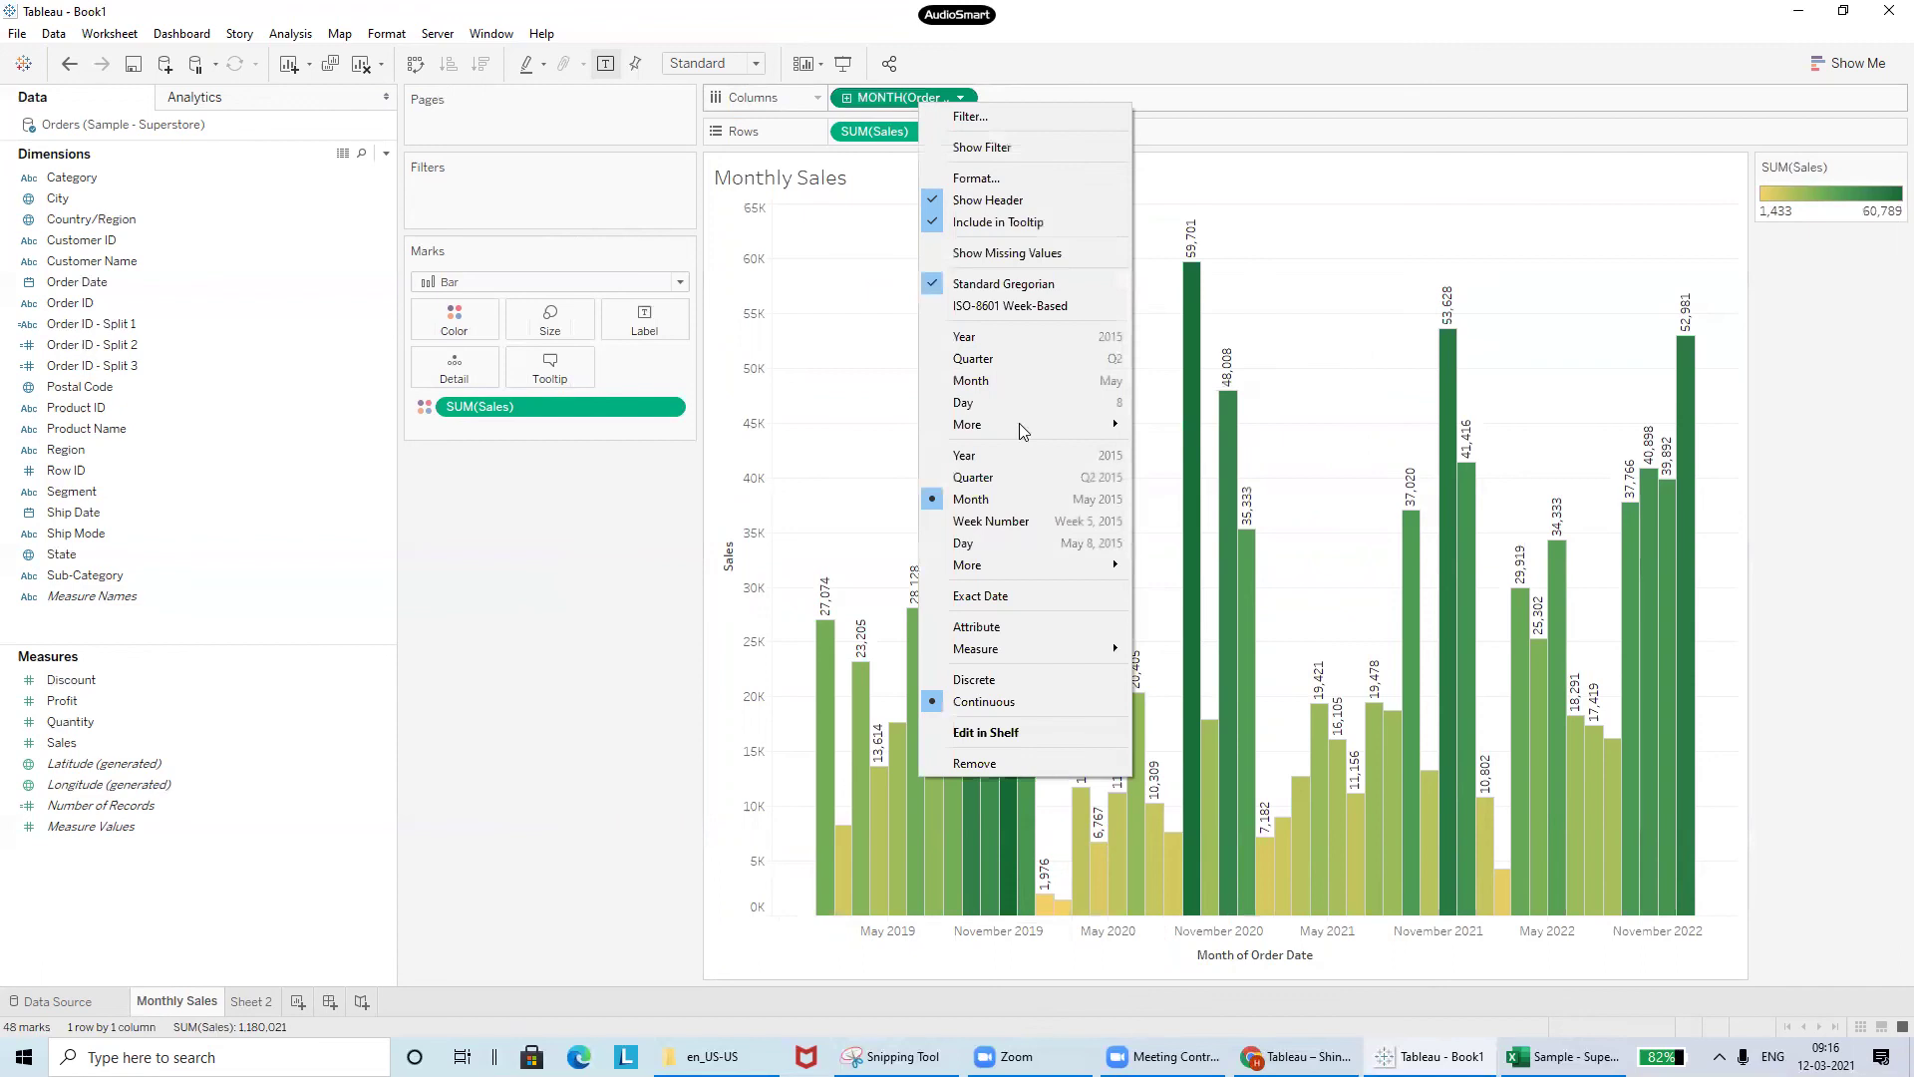
left_click(993, 680)
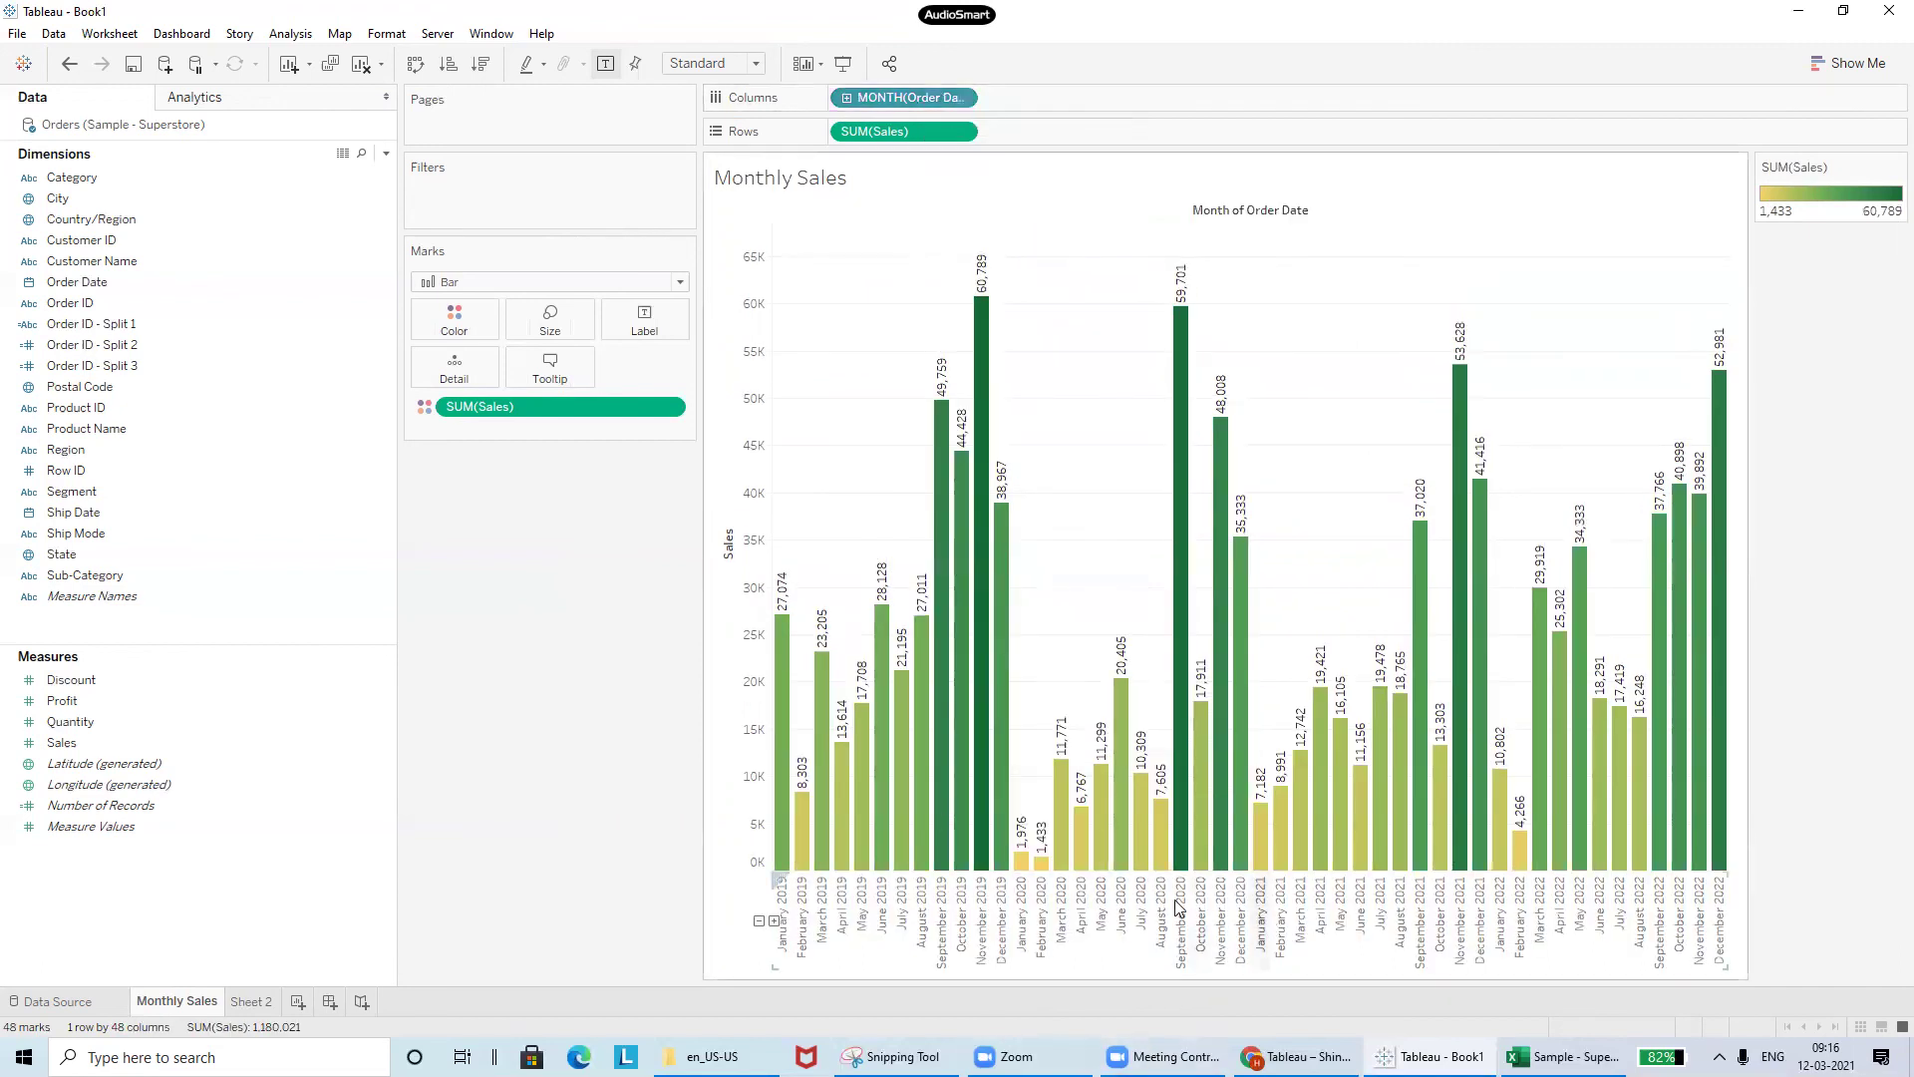
mouse_move(1103, 861)
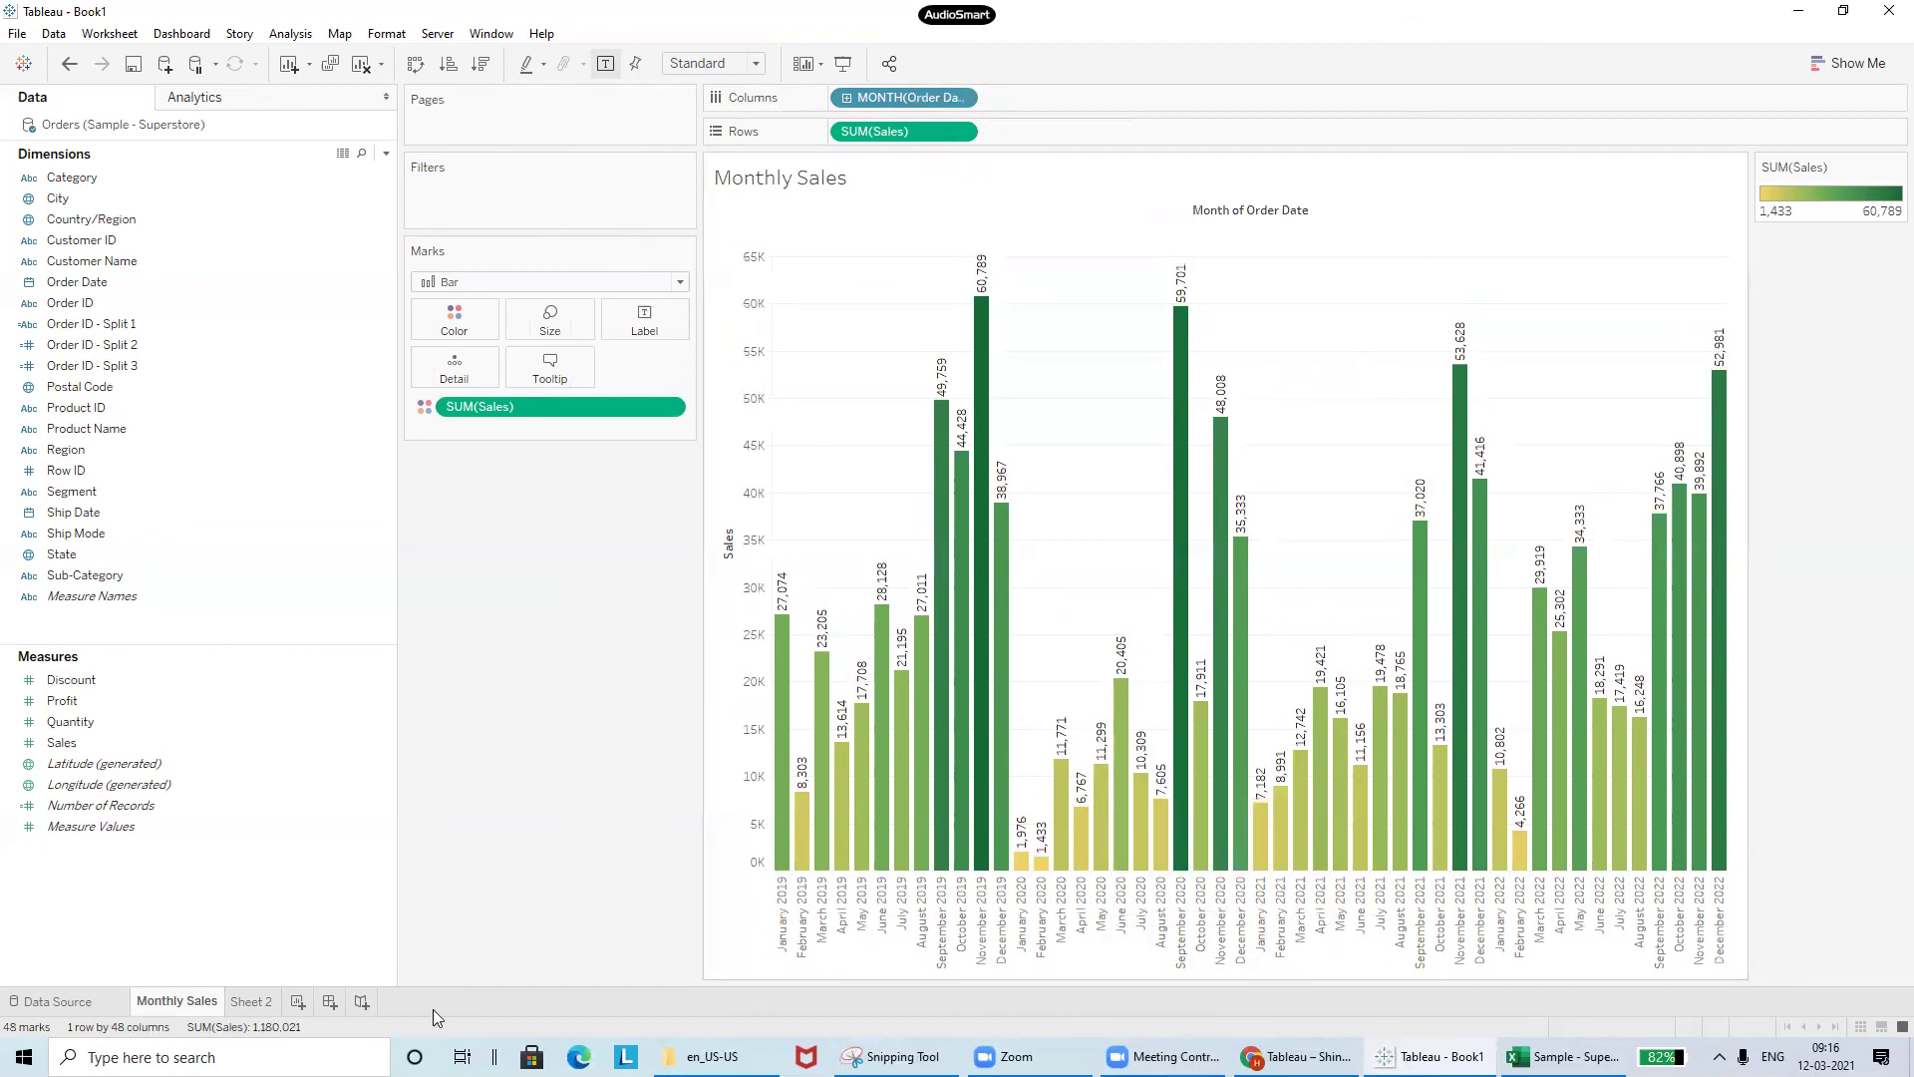
left_click(251, 1001)
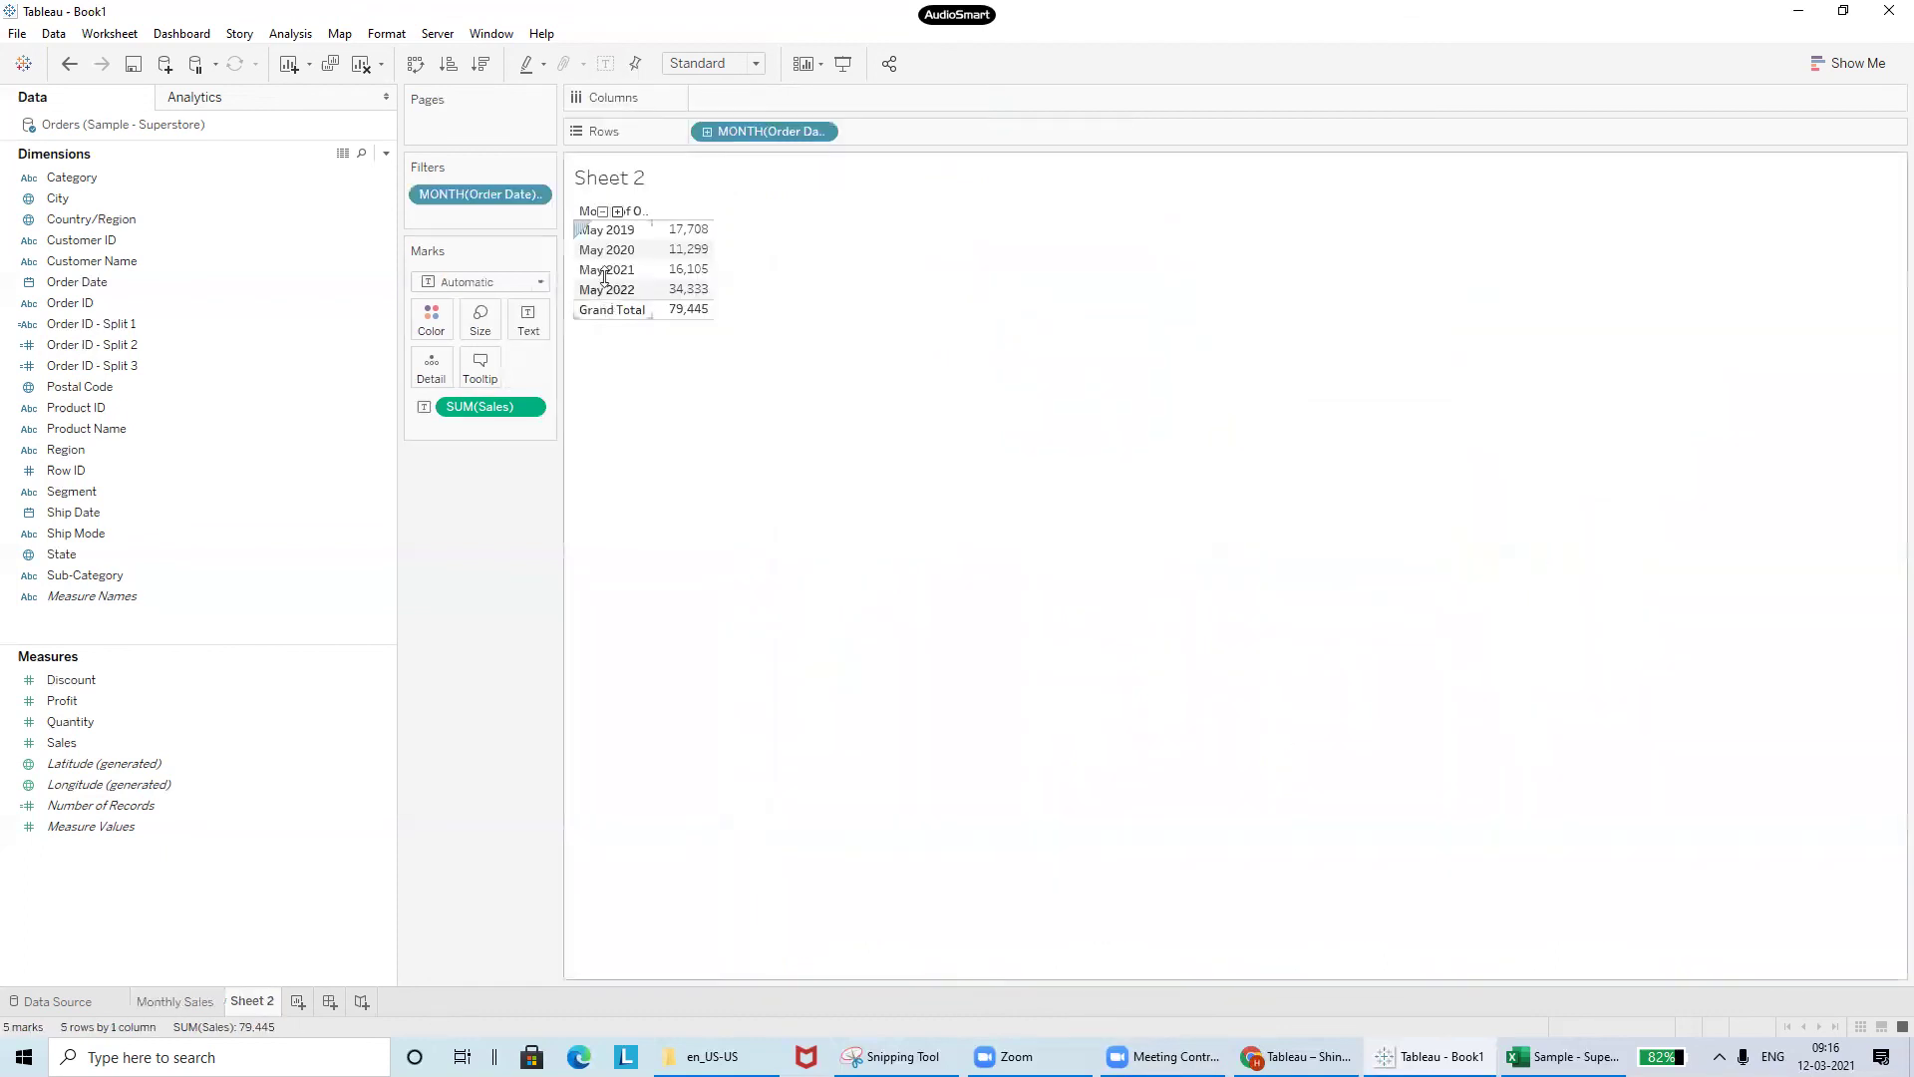
mouse_move(694, 259)
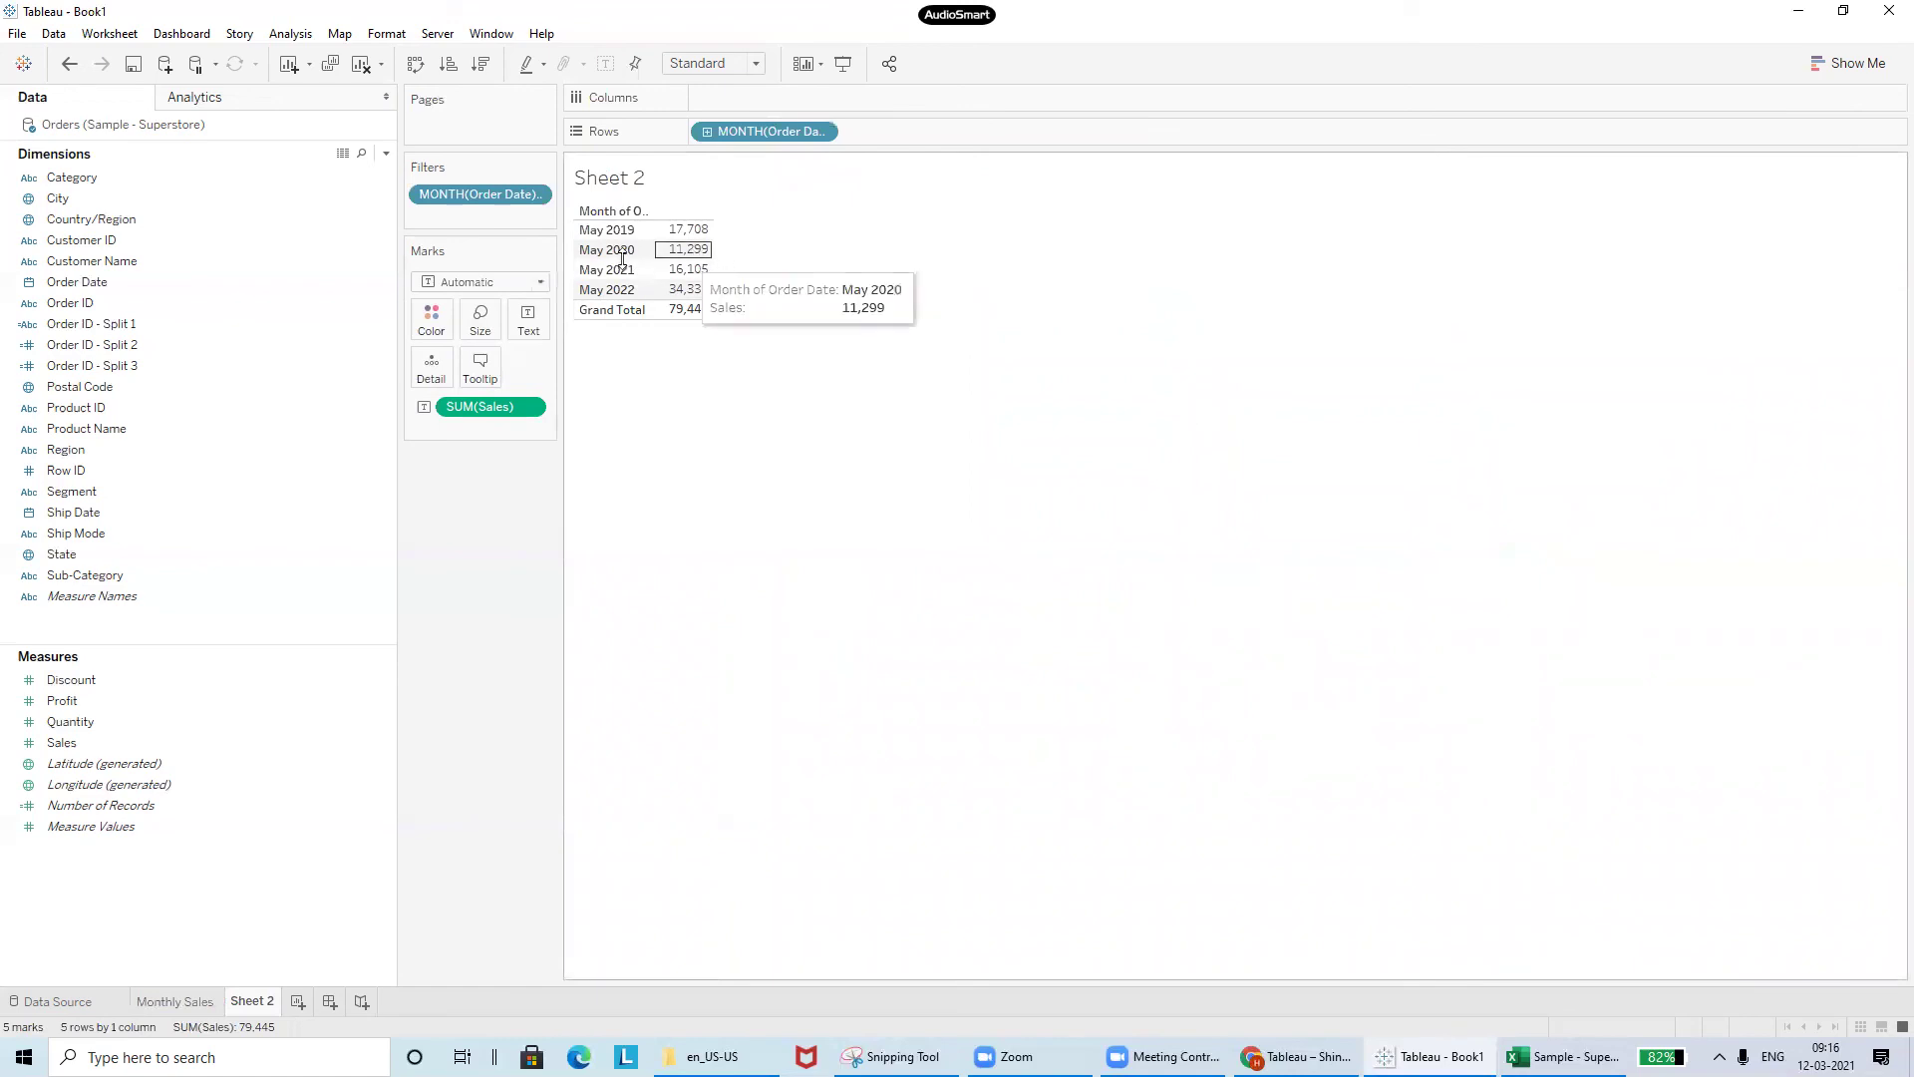
left_click(195, 1001)
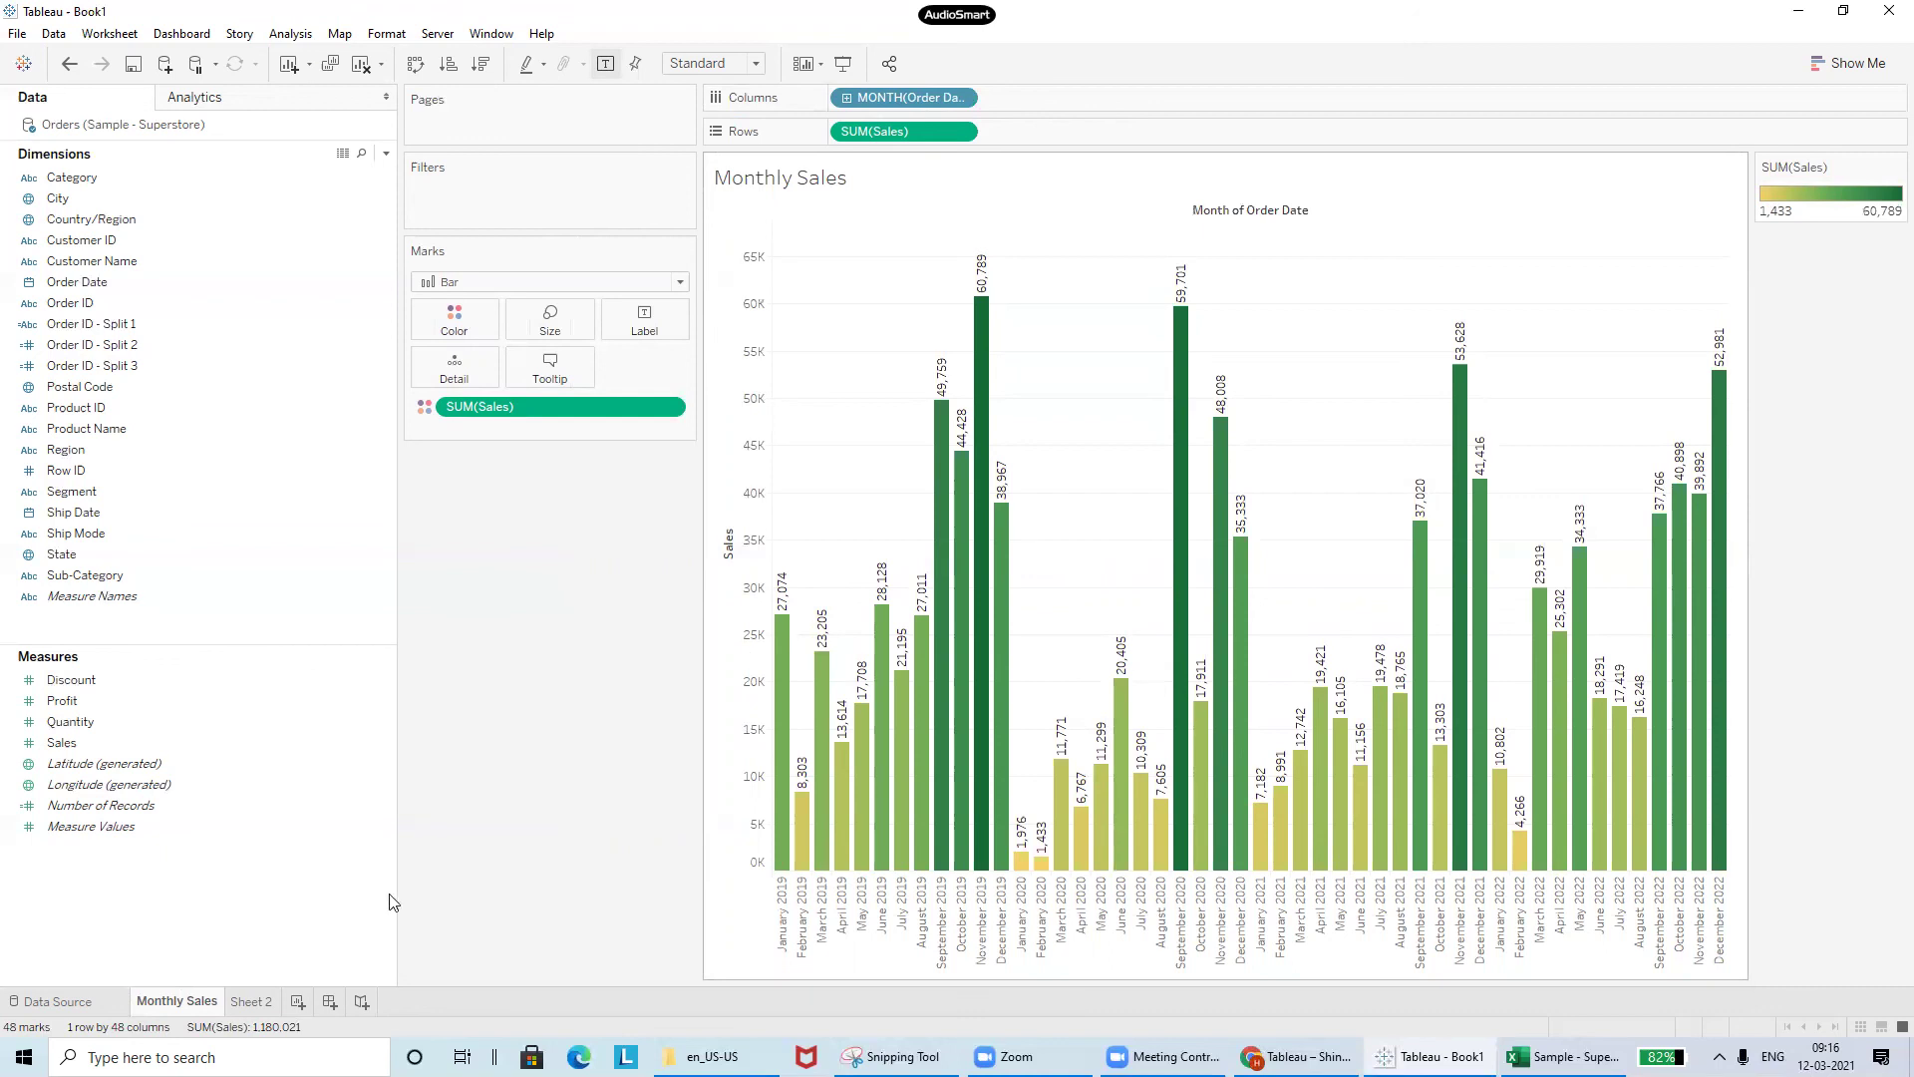
left_click(262, 1001)
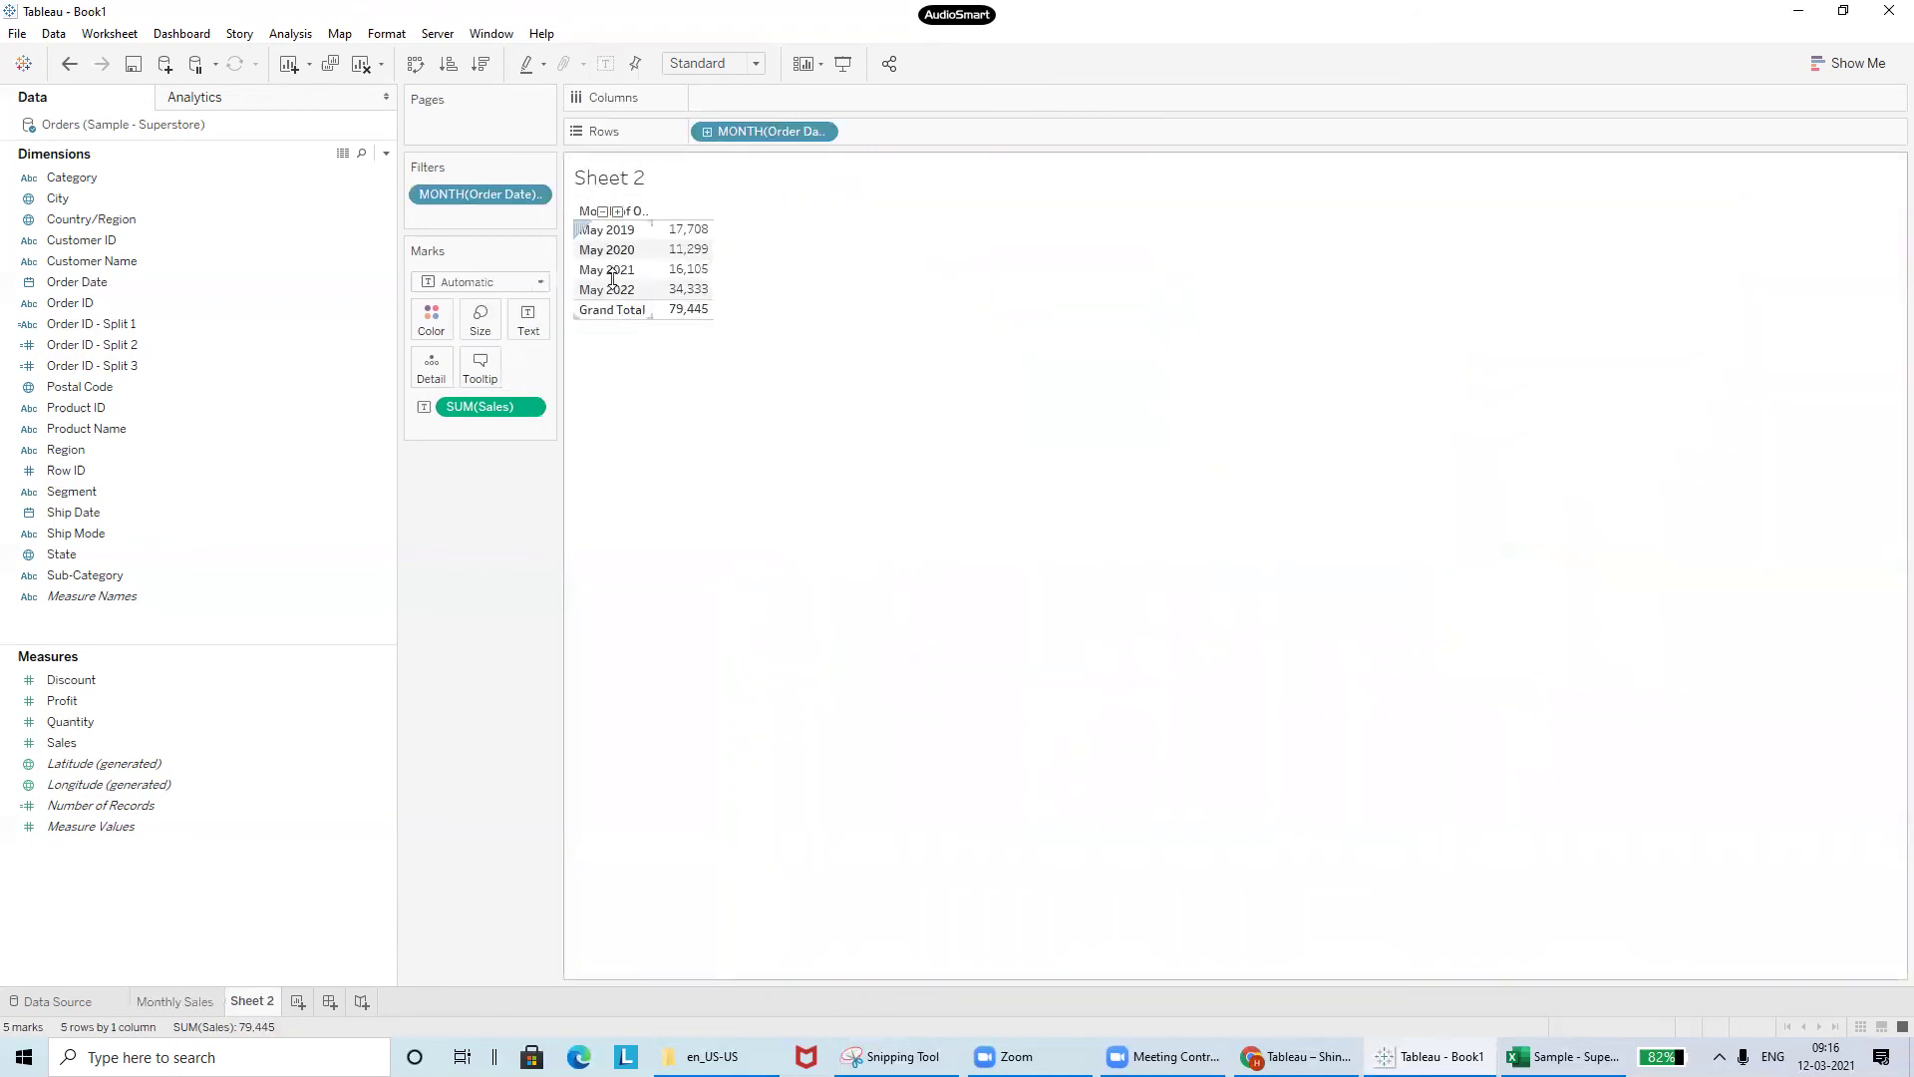
left_click(181, 1001)
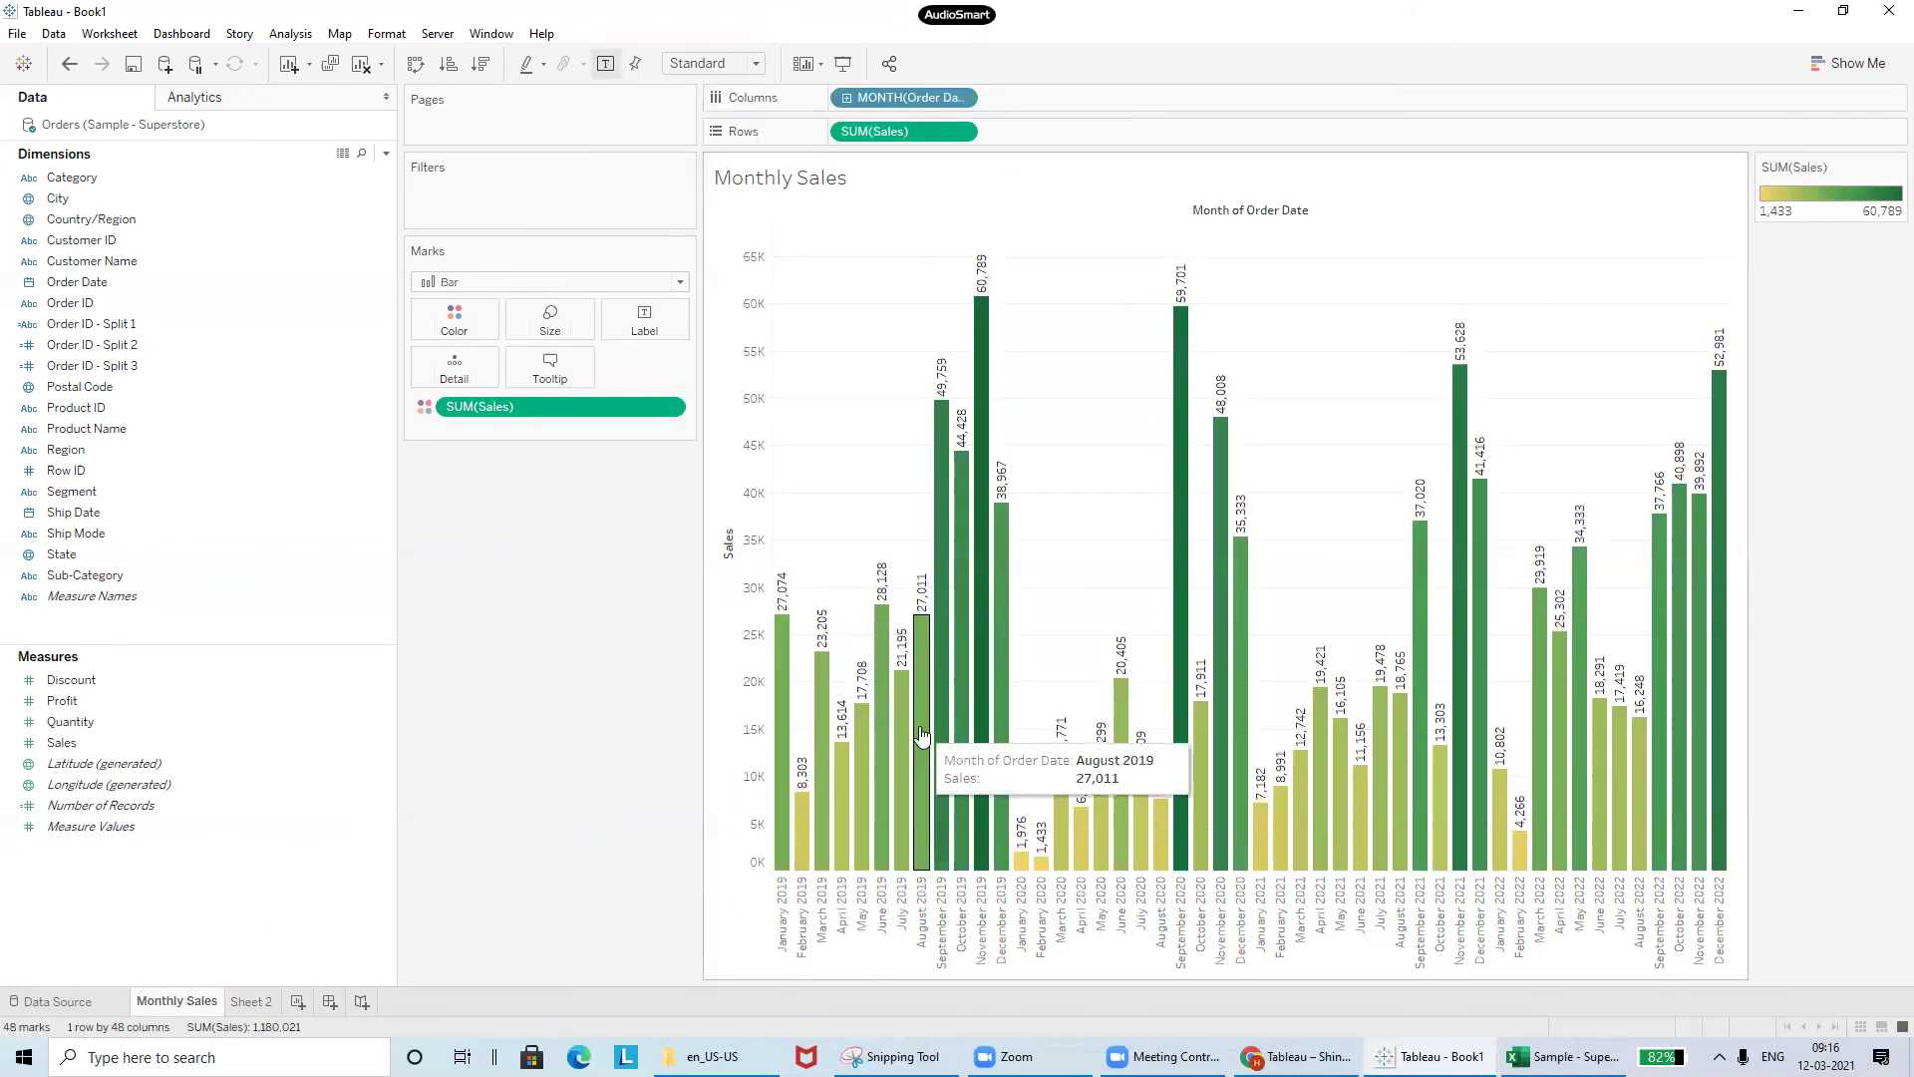
- Filter the Monthly Sales chart by a relative Order Date, keeping only this year
left_click_drag(147, 283, 514, 212)
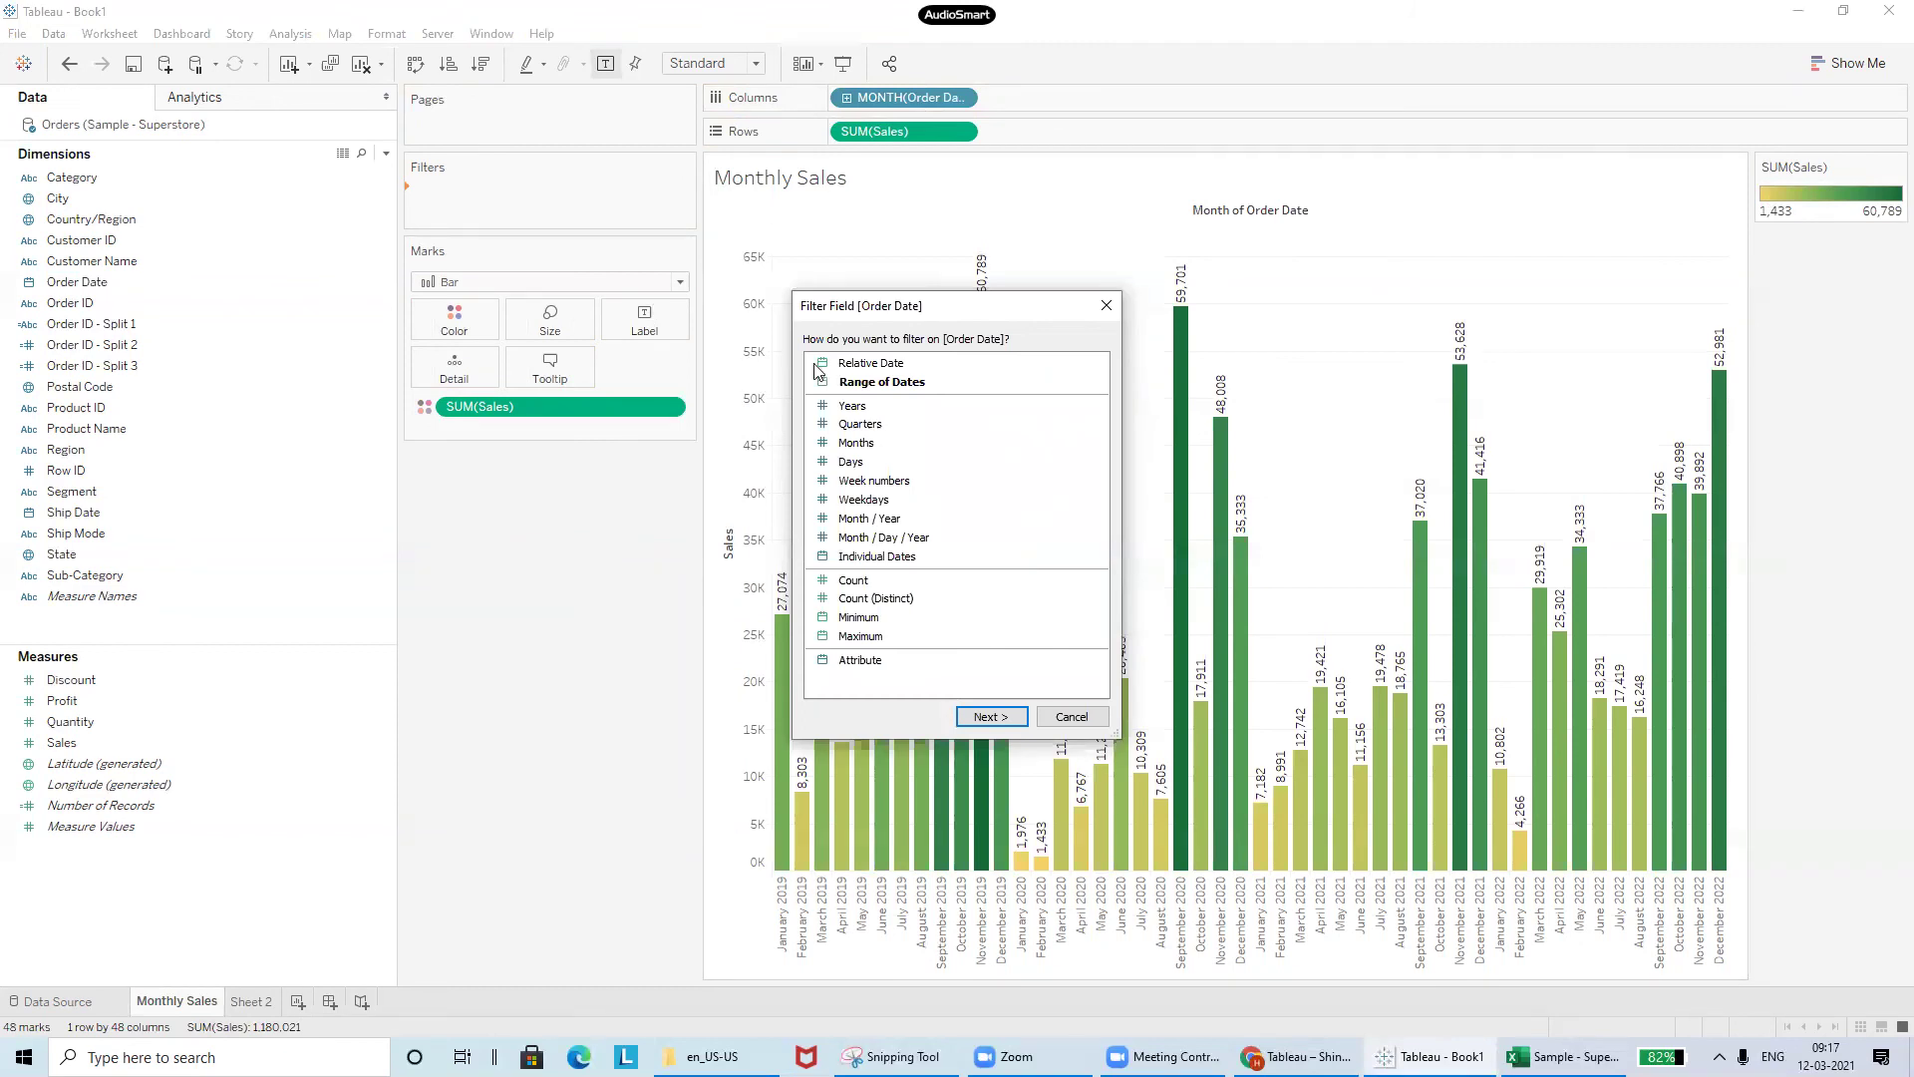
left_click(915, 369)
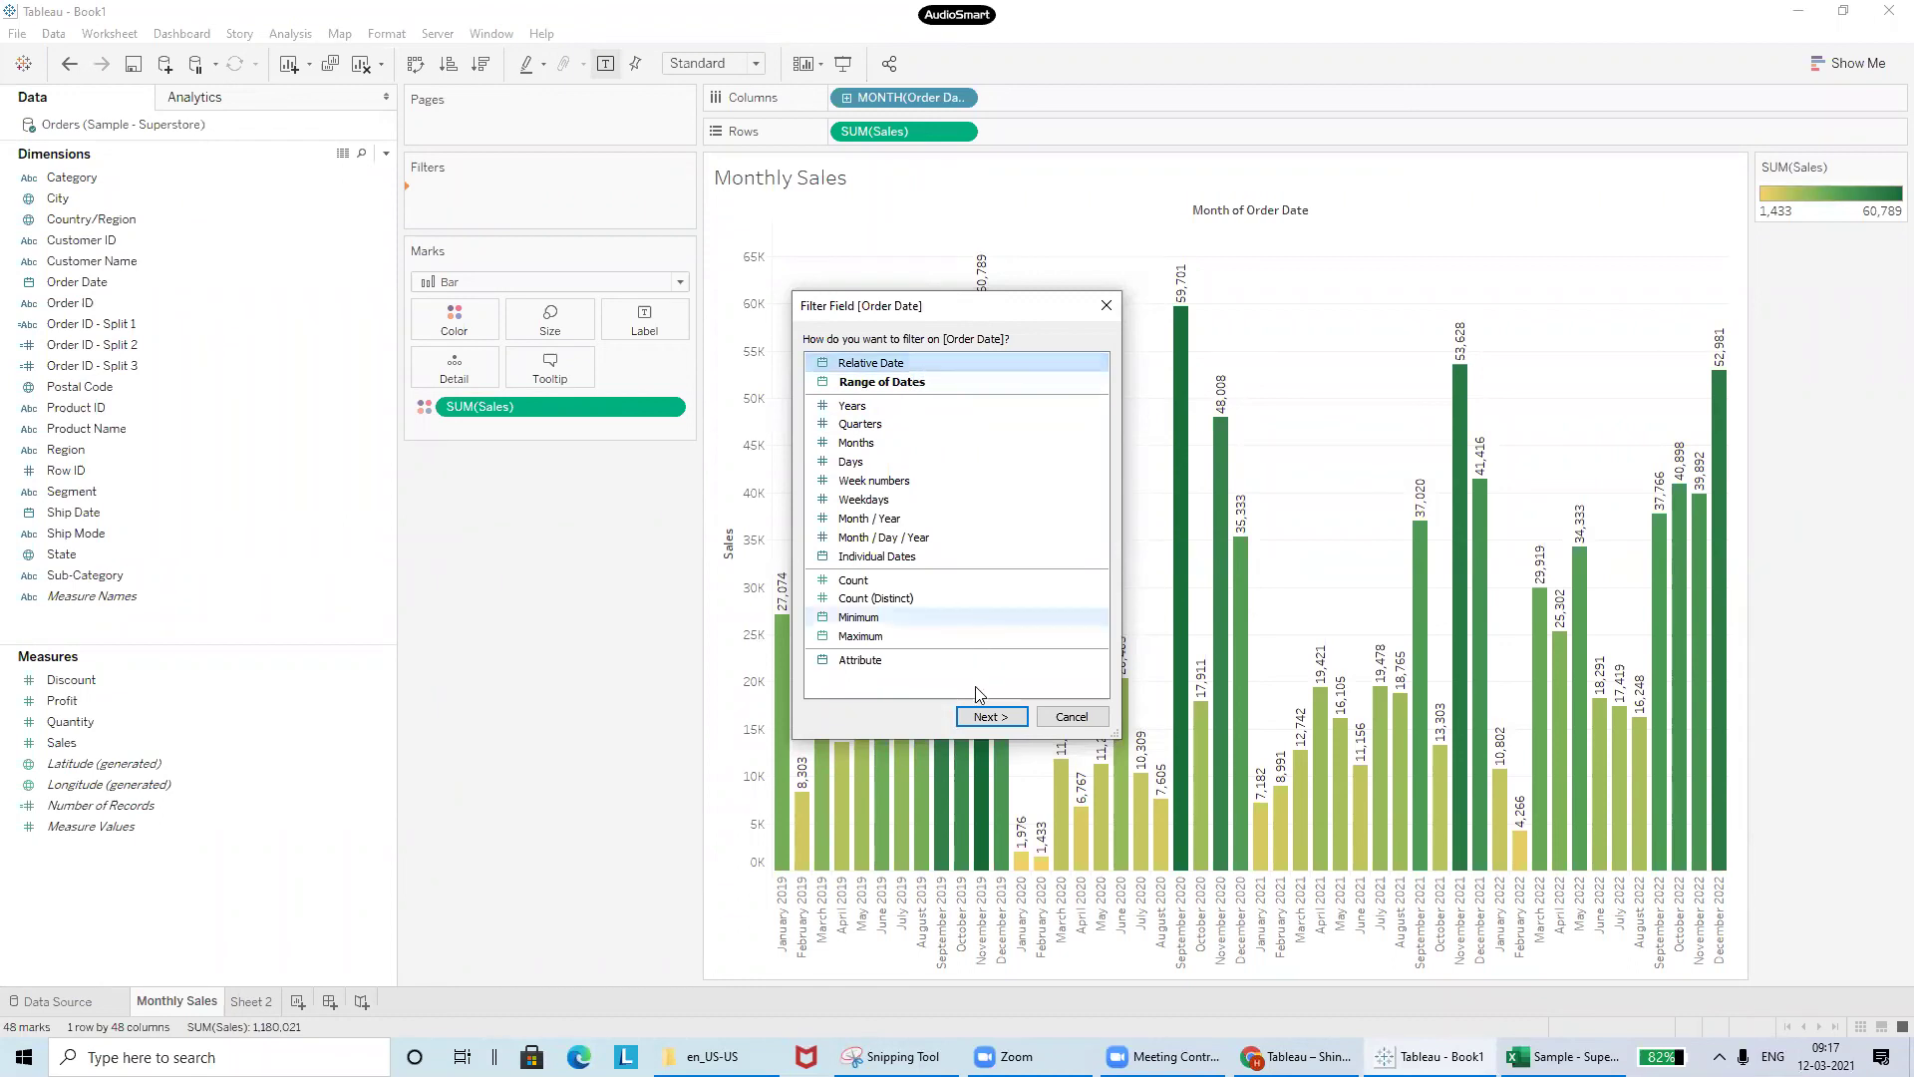
left_click(975, 718)
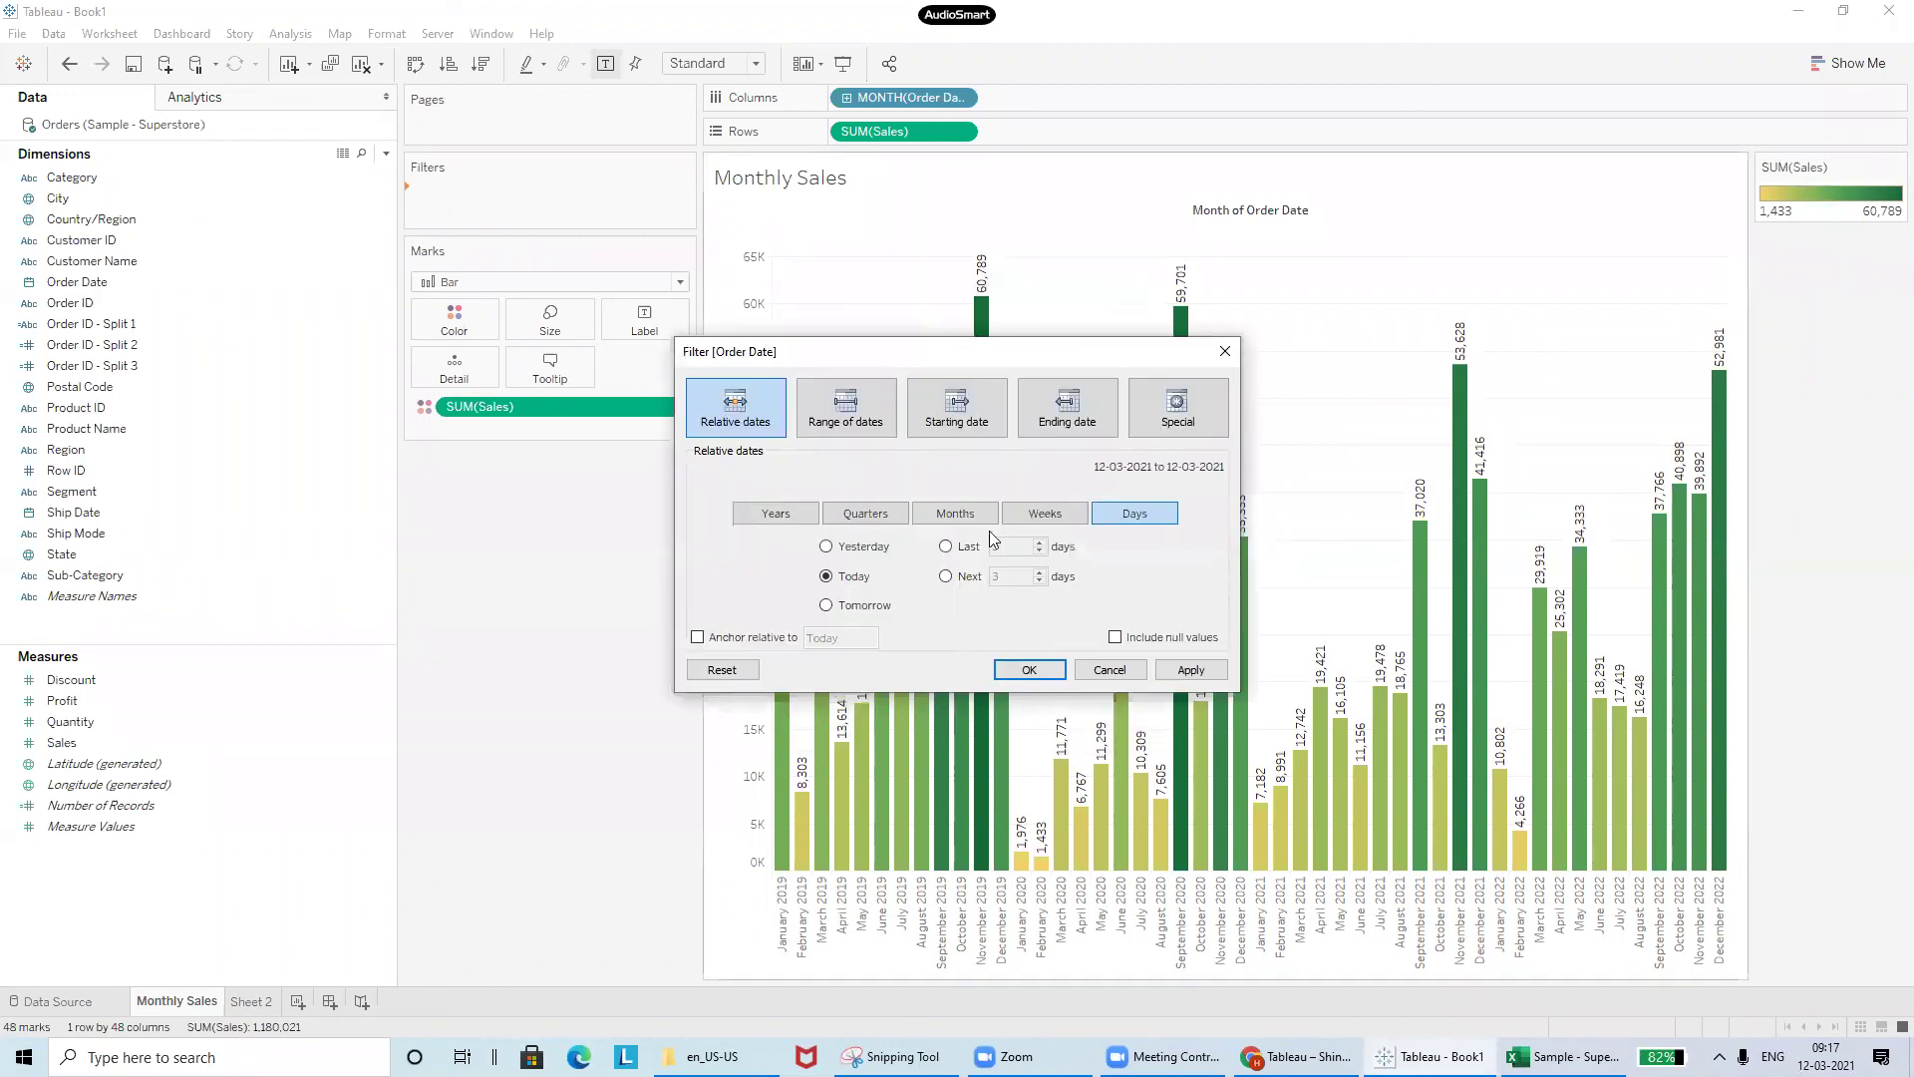
left_click(778, 514)
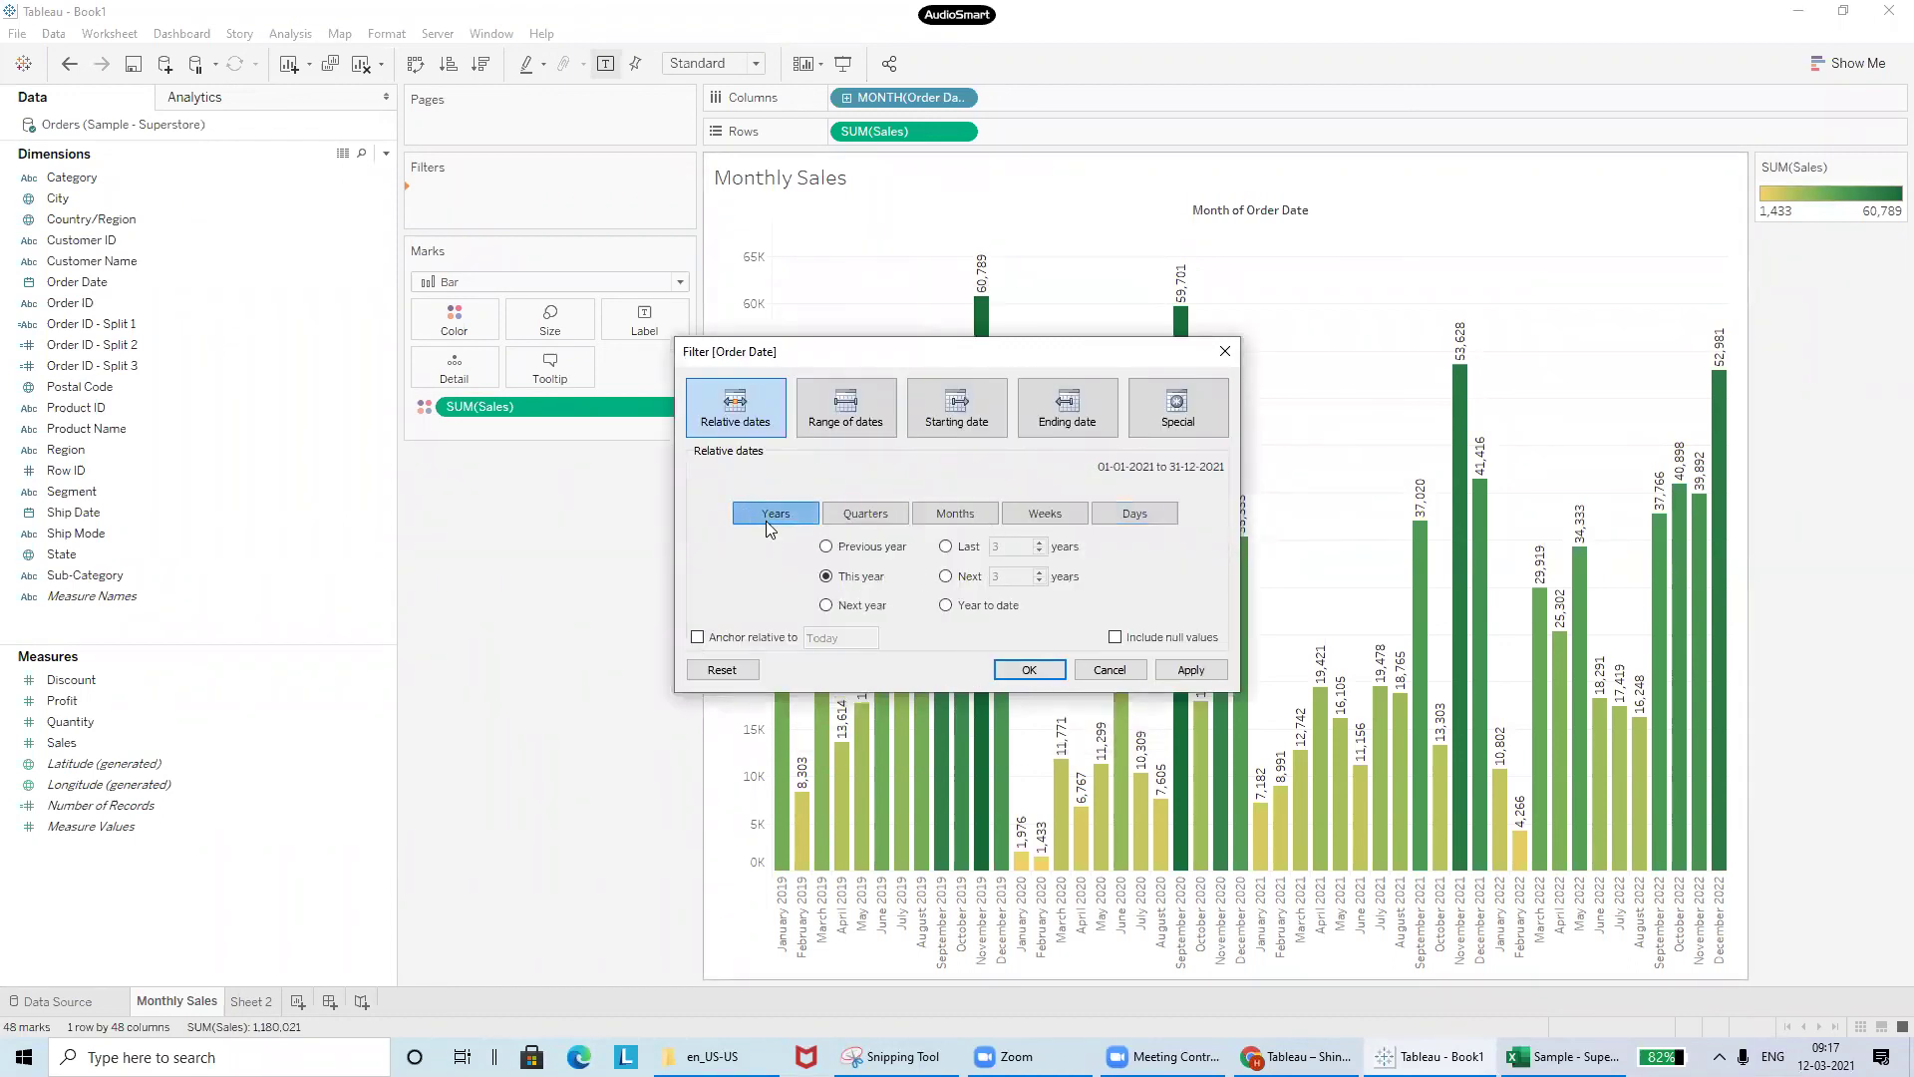
left_click(1007, 677)
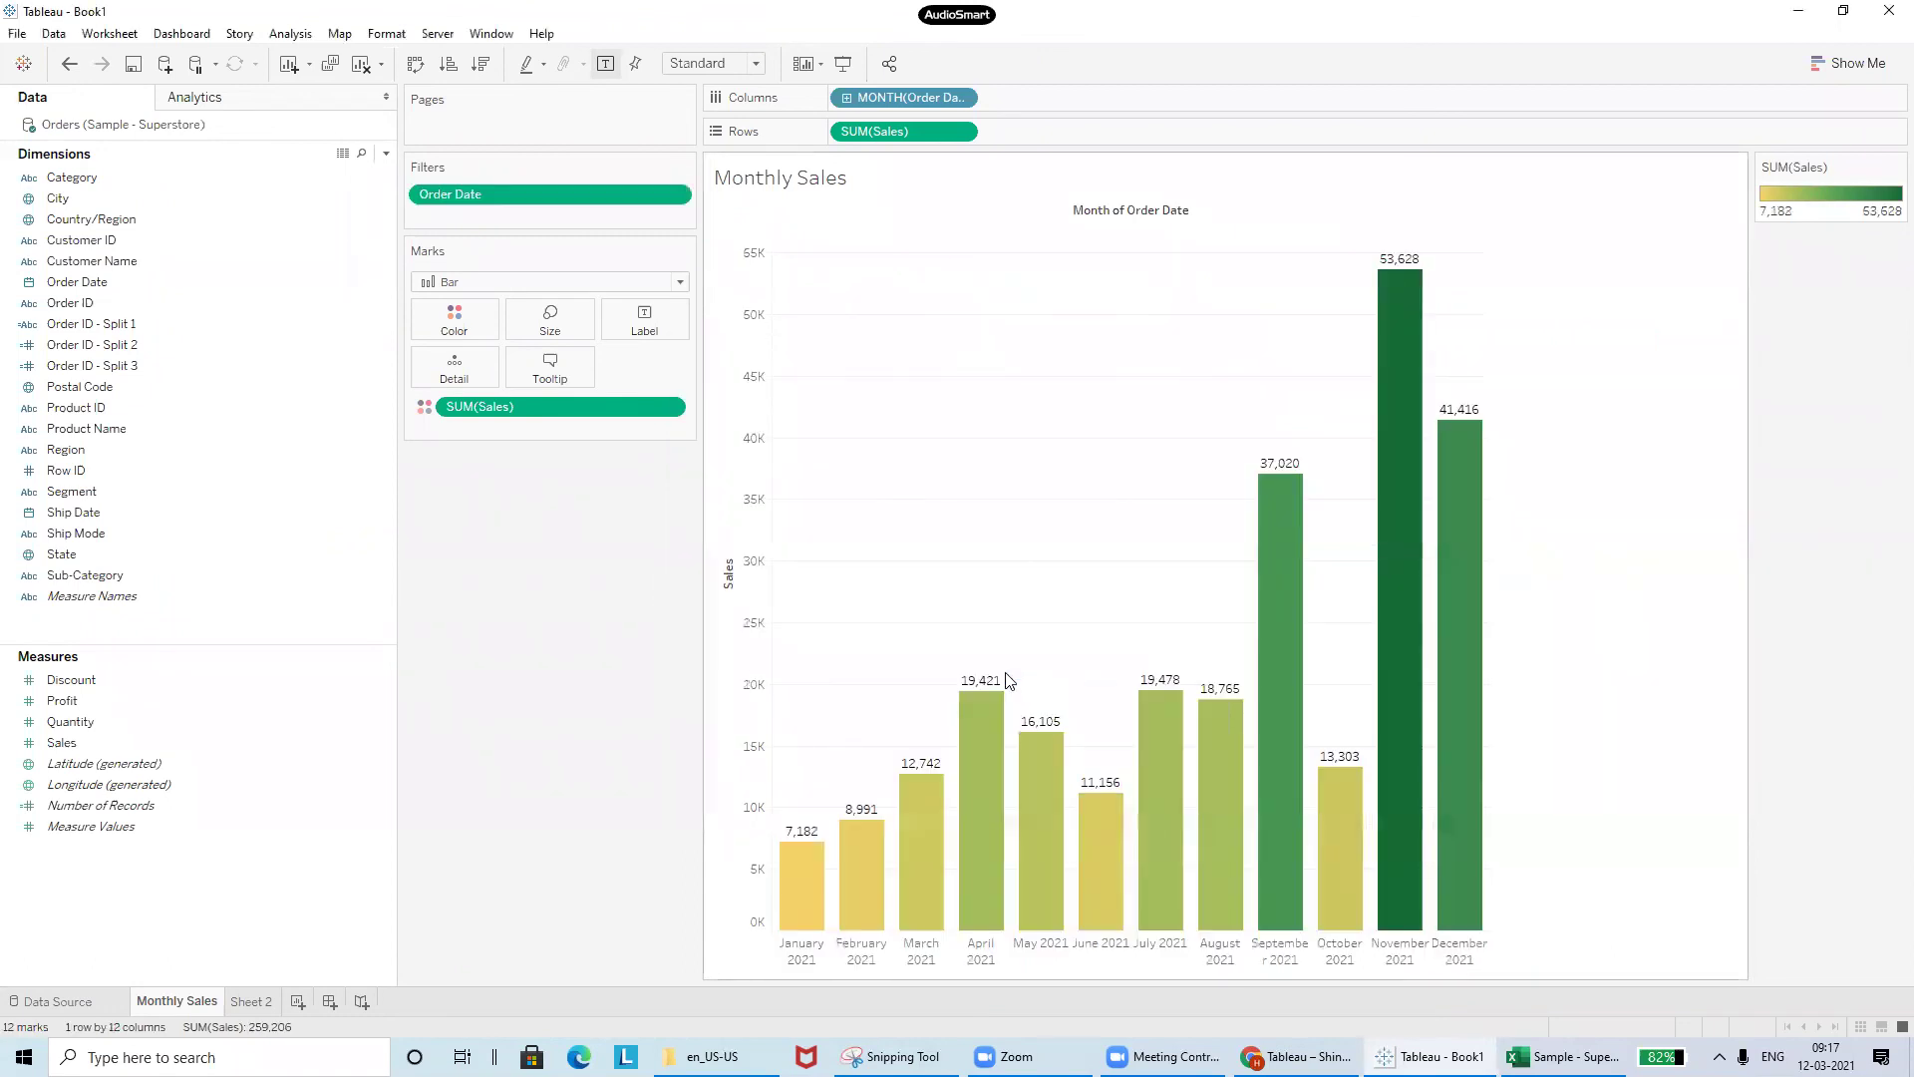